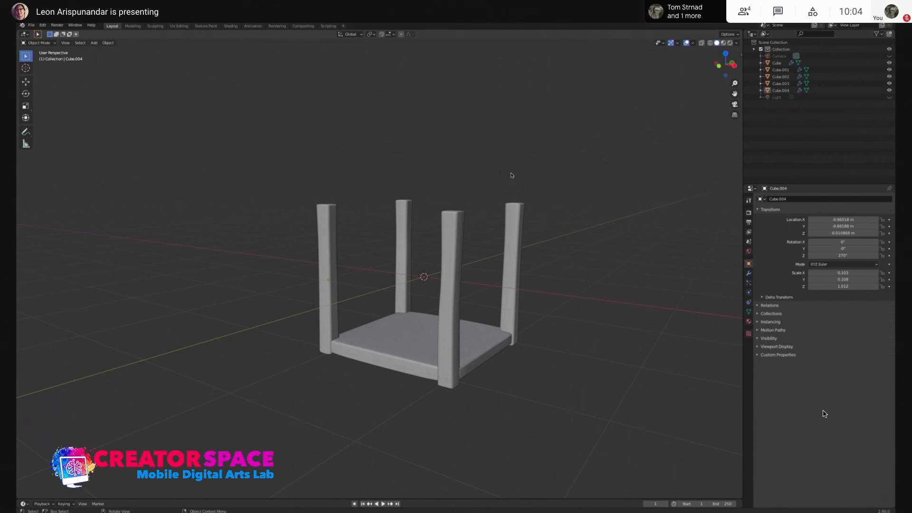
shift+middle_drag(499, 175, 519, 143)
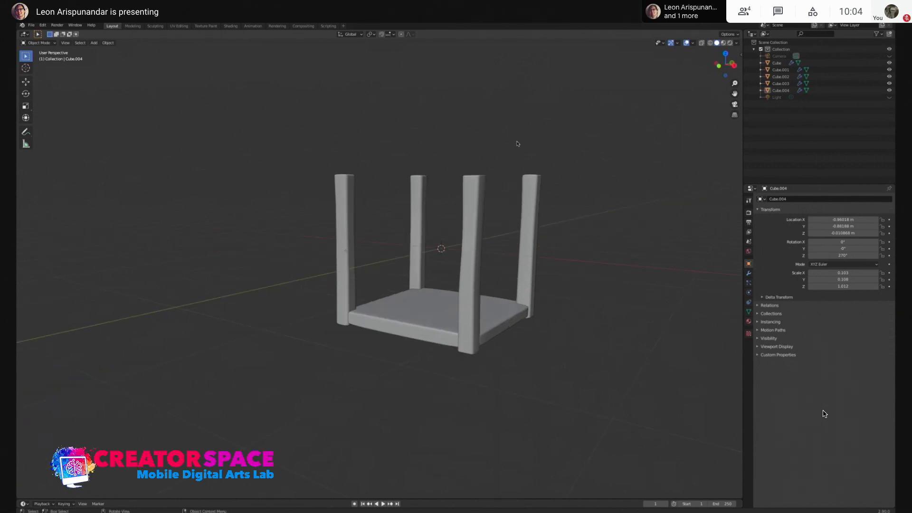
click(352, 182)
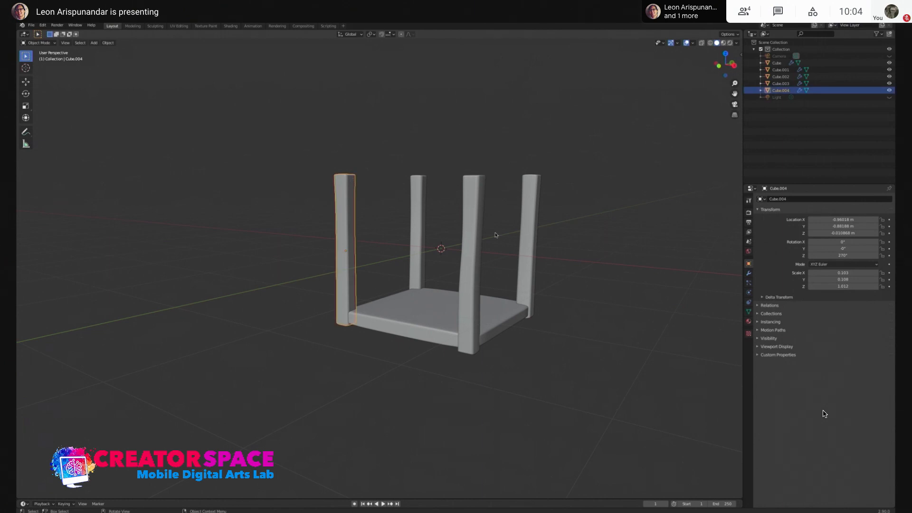
click(483, 191)
click(535, 188)
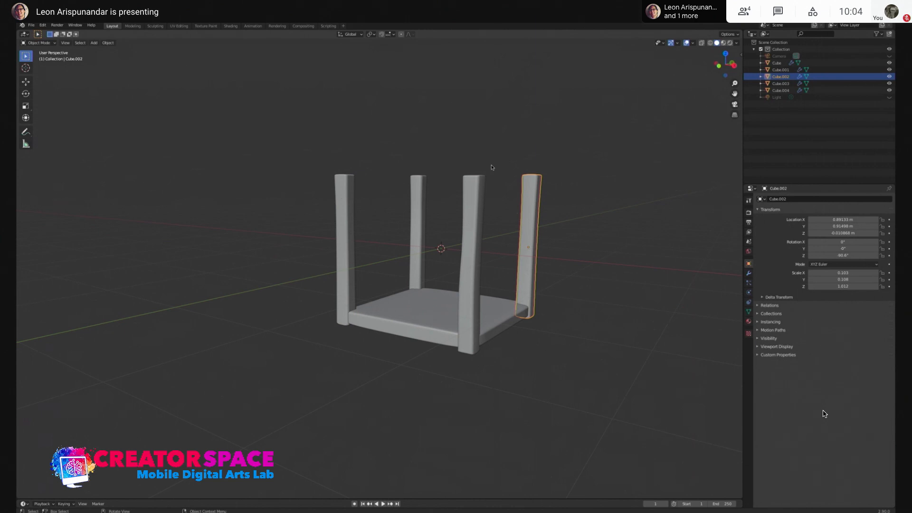
click(322, 139)
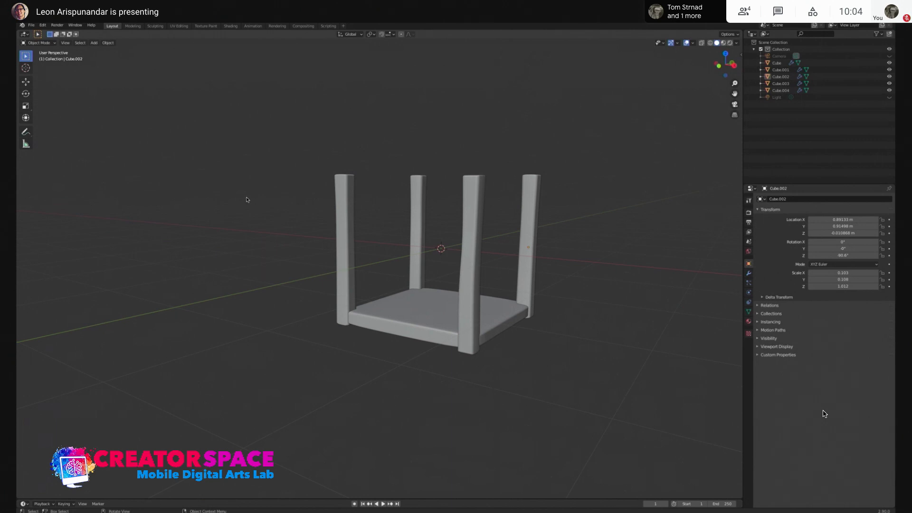
Add a mesh cube at the centre of the scene
key(shift+a)
mouse_move(247, 198)
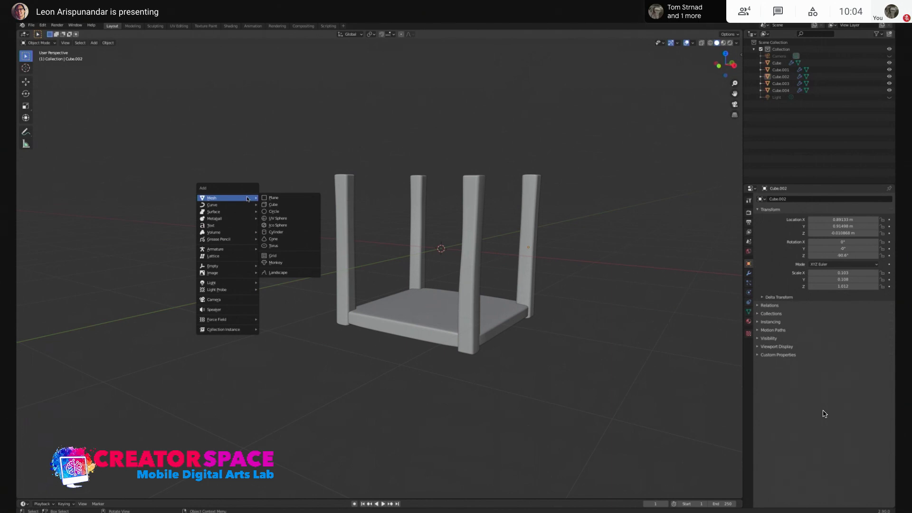
click(294, 206)
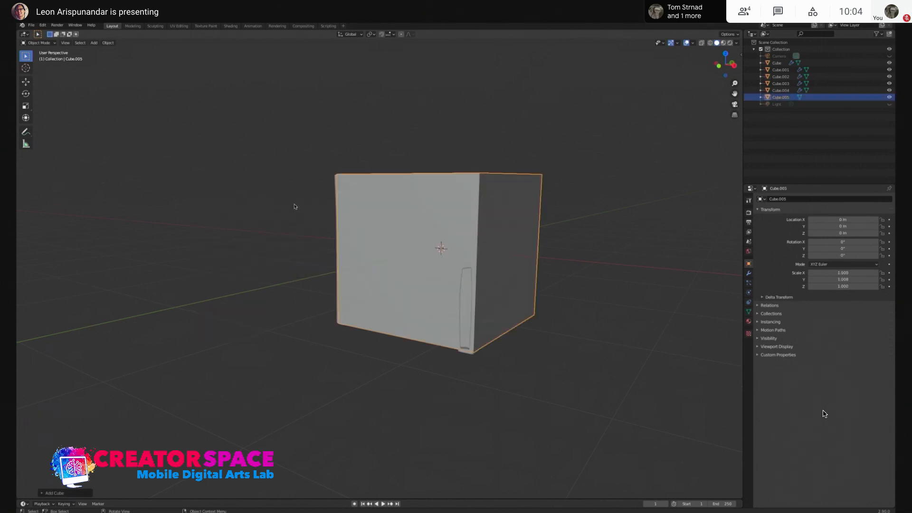
Move the new cube in front of the chair and line it up with the seat, at about X 0.01 m and Y -2.1 m
middle_drag(466, 139, 495, 189)
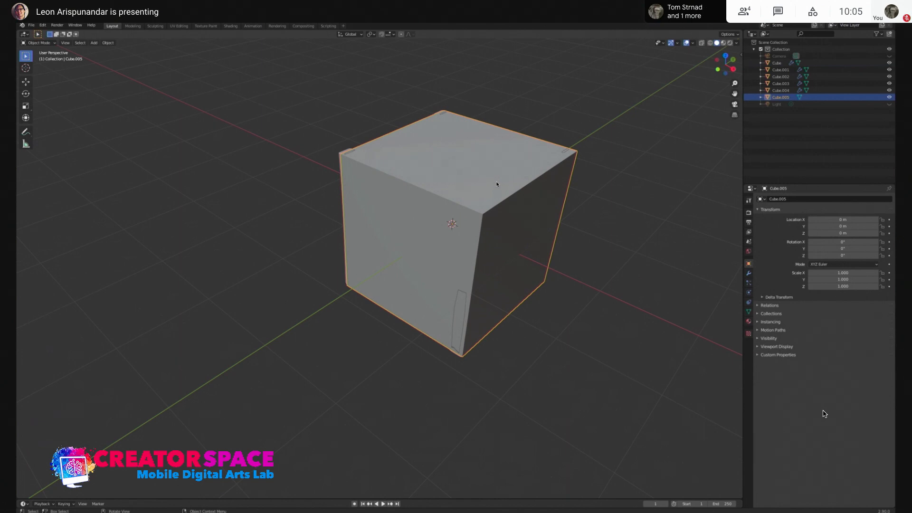
key(KP_8)
key(KP_8)
key(KP_8)
key(KP_8)
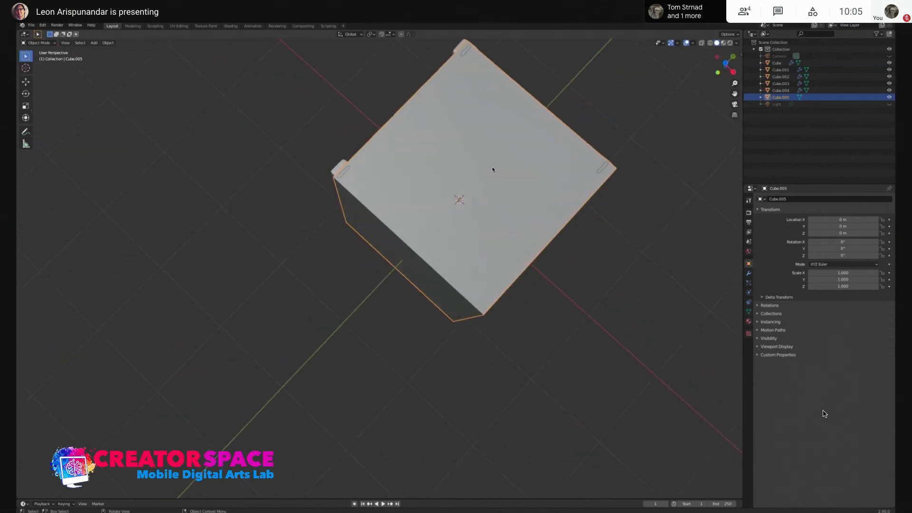
key(KP_7)
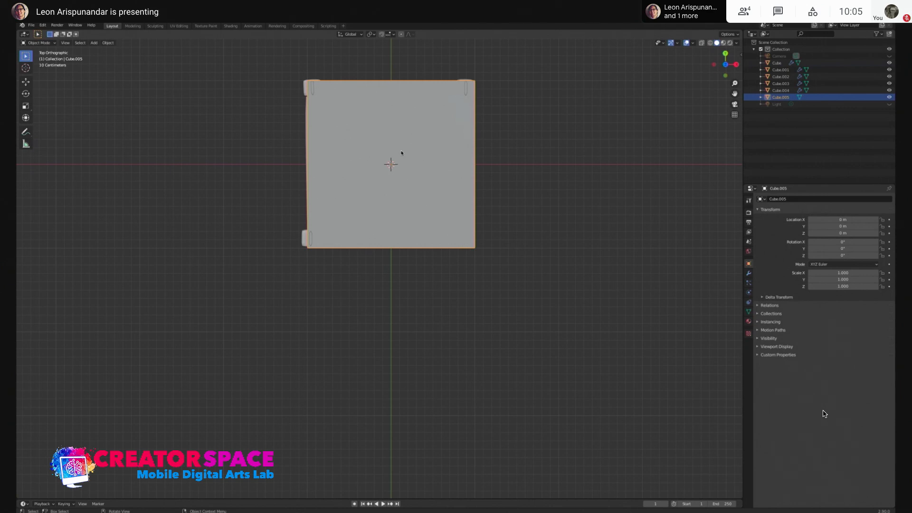
key(g)
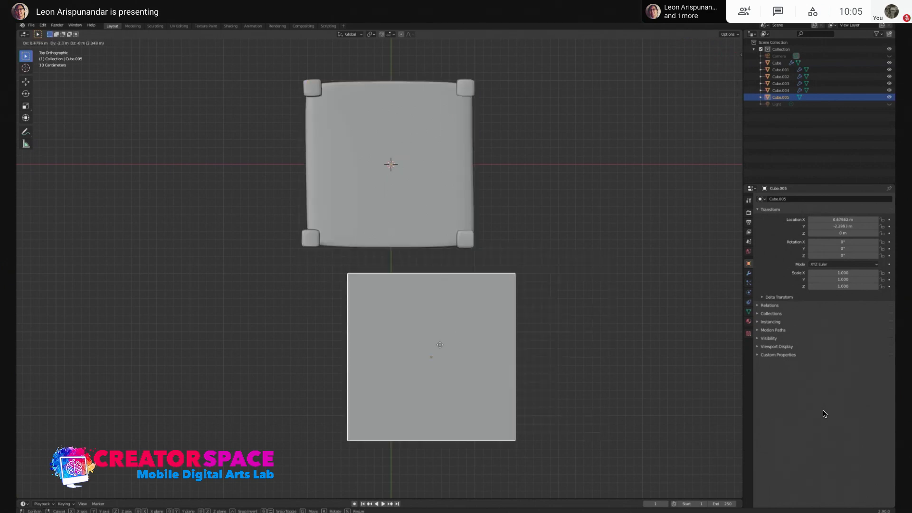
click(392, 327)
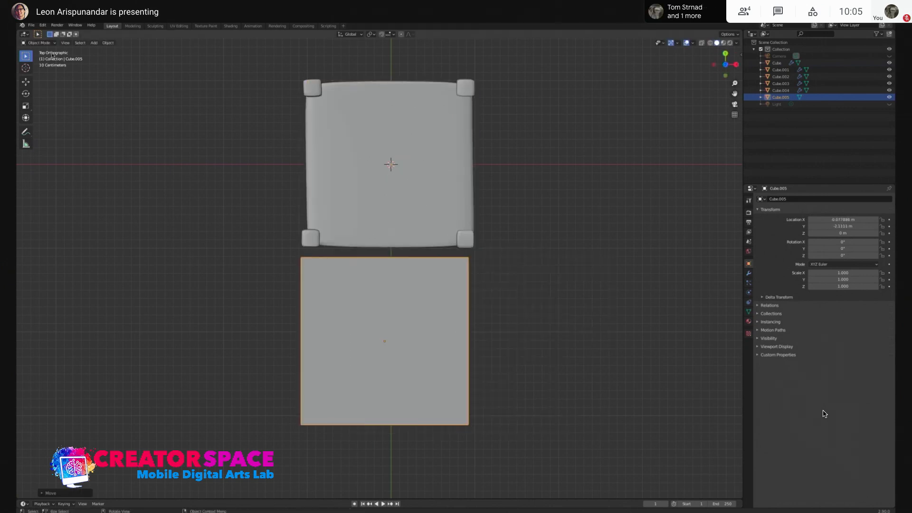
click(240, 204)
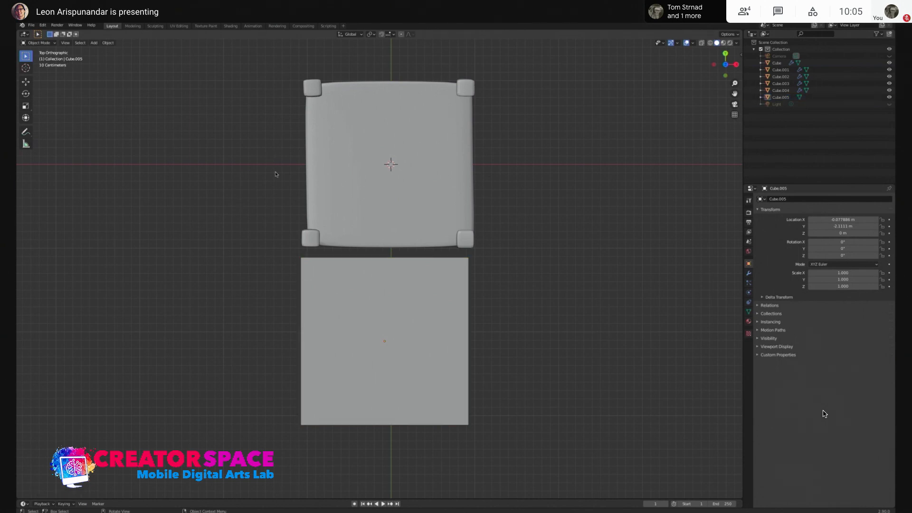
click(398, 335)
key(g)
click(409, 330)
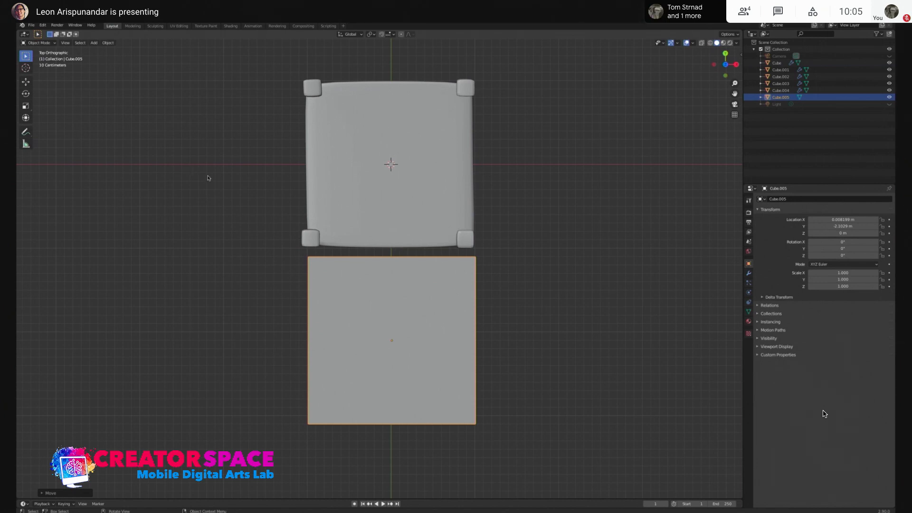
click(270, 299)
click(383, 282)
middle_drag(418, 352, 429, 254)
click(428, 254)
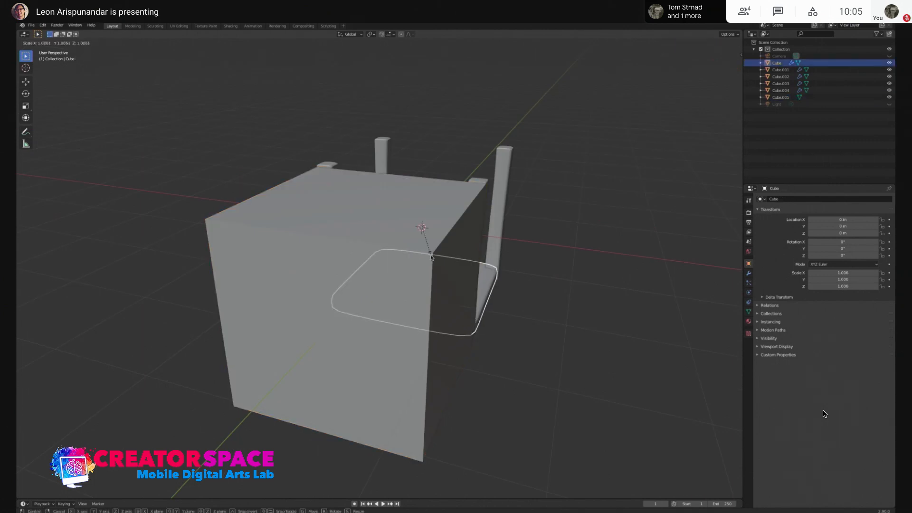
click(386, 326)
key(s)
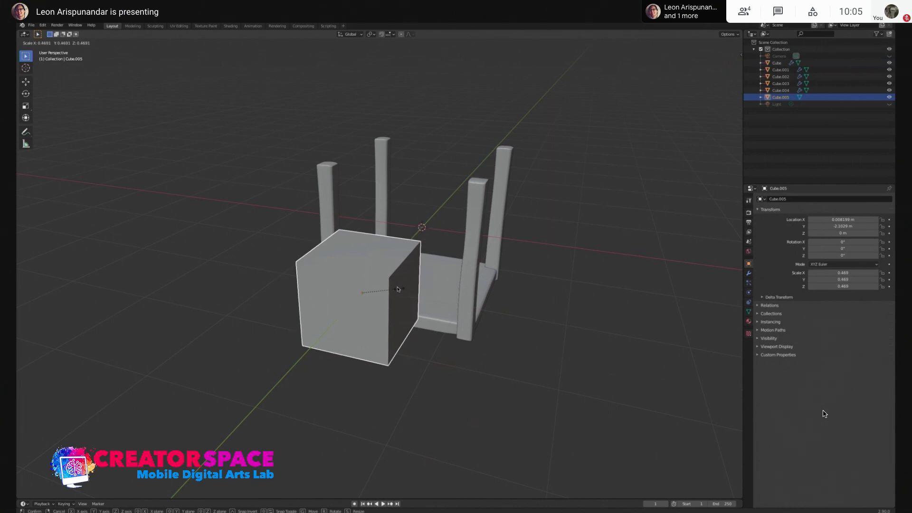
click(384, 304)
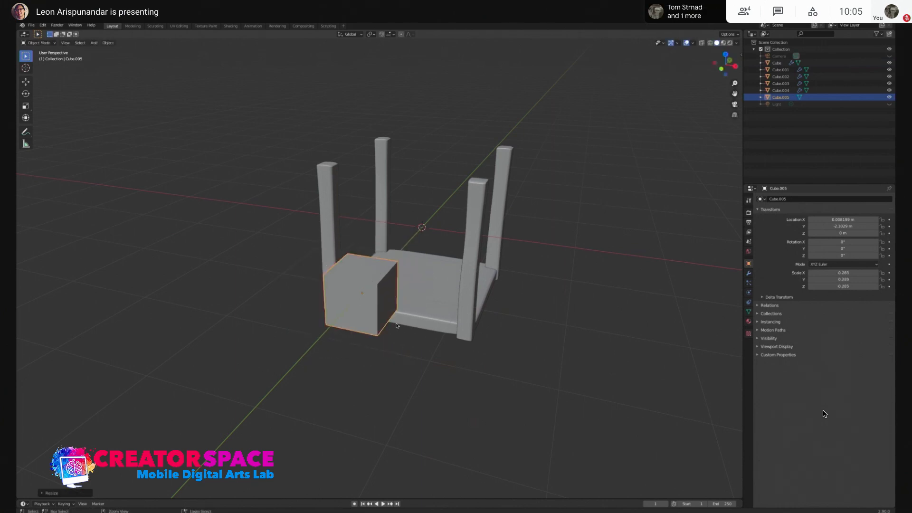
key(ctrl+z)
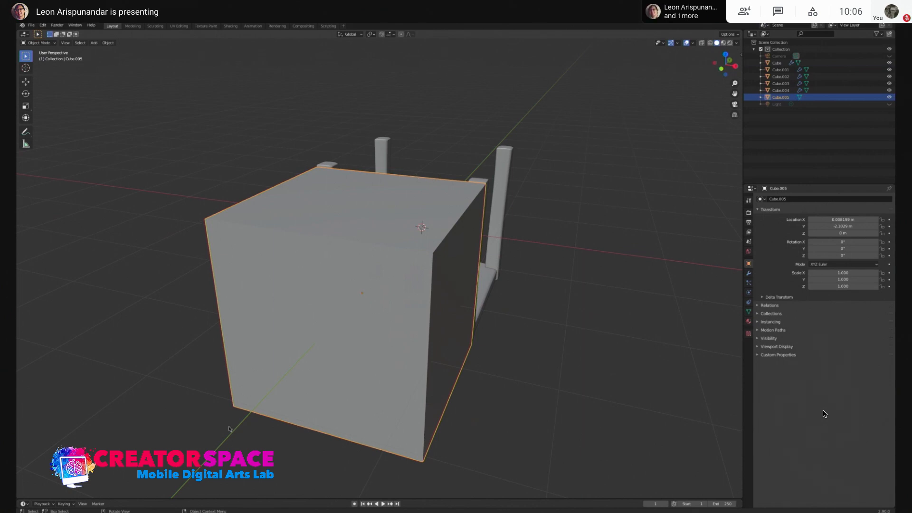
Scale the new cube along the Y axis to about 0.038 to make a thin panel
key(KP_7)
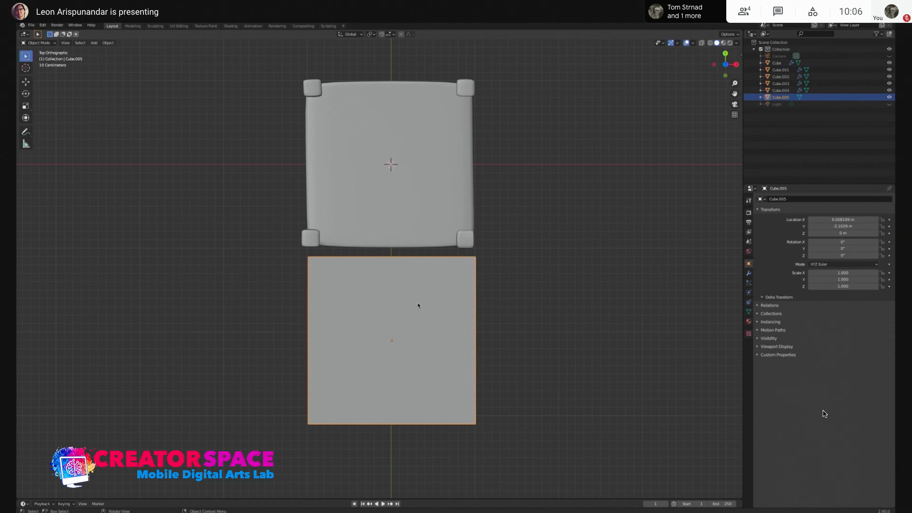
key(s)
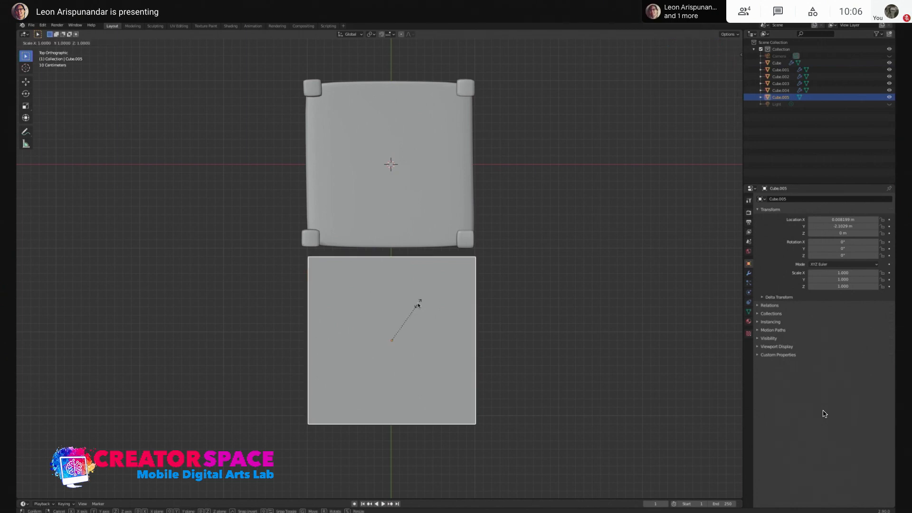
key(y)
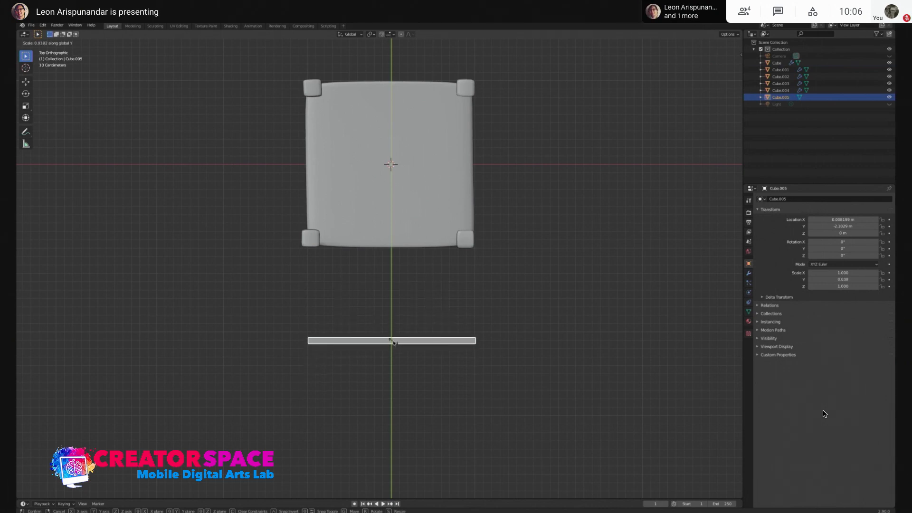
click(394, 344)
Scale the thin panel along the Z axis to about 0.1 to form a narrow horizontal bar
mouse_move(394, 343)
middle_down()
mouse_move(386, 359)
mouse_move(397, 347)
middle_up()
middle_drag(397, 255, 388, 233)
middle_drag(359, 315, 351, 288)
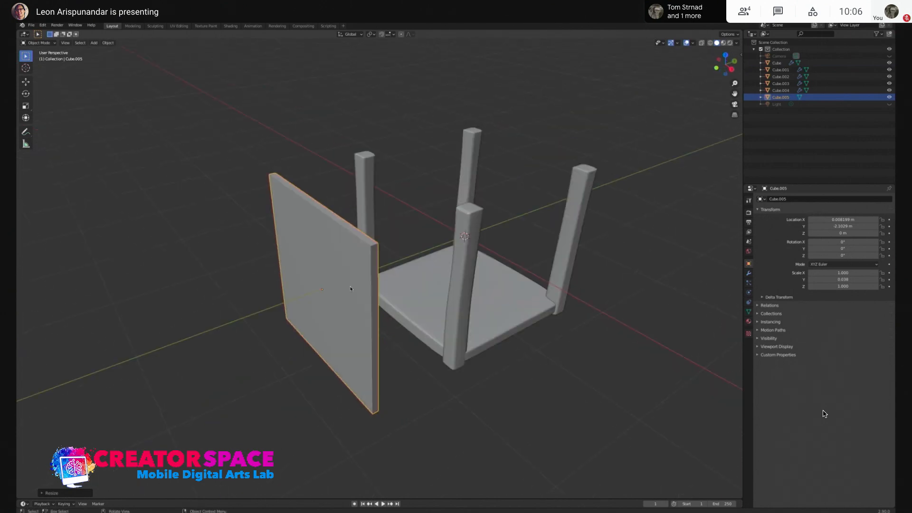
key(KP_1)
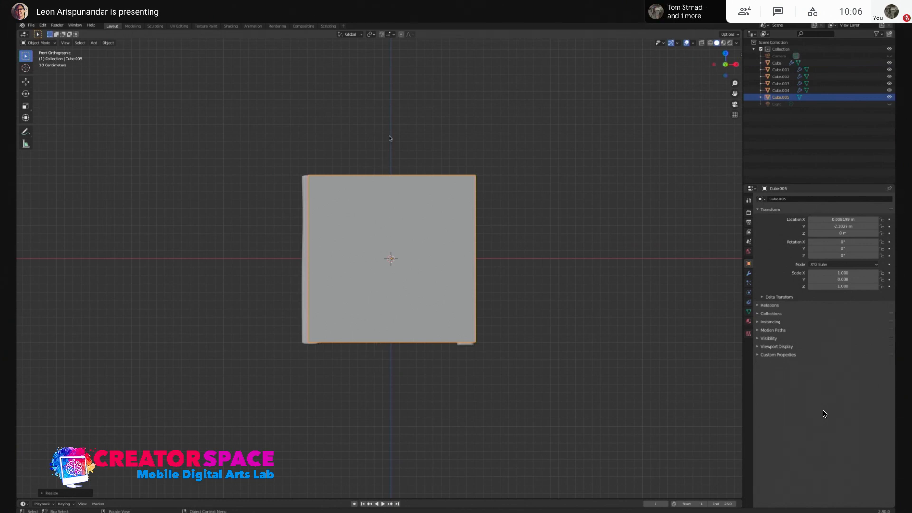
click(394, 231)
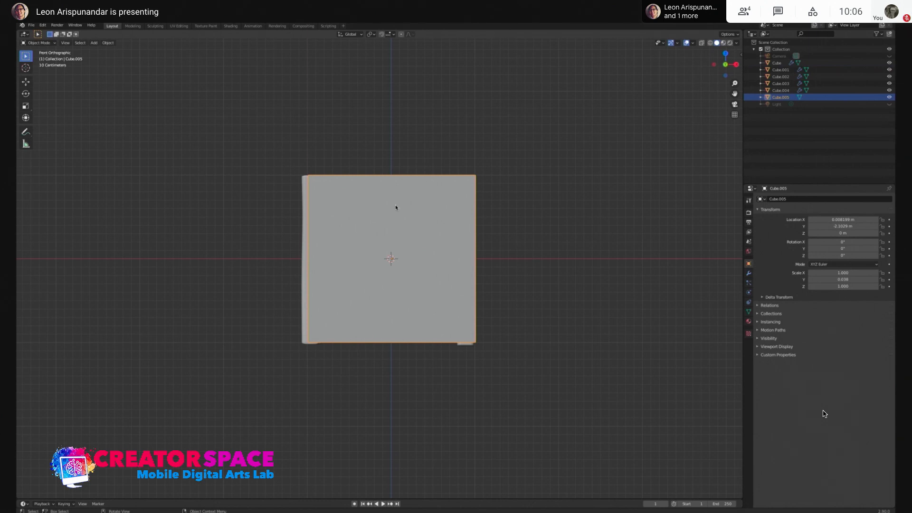
key(s)
key(z)
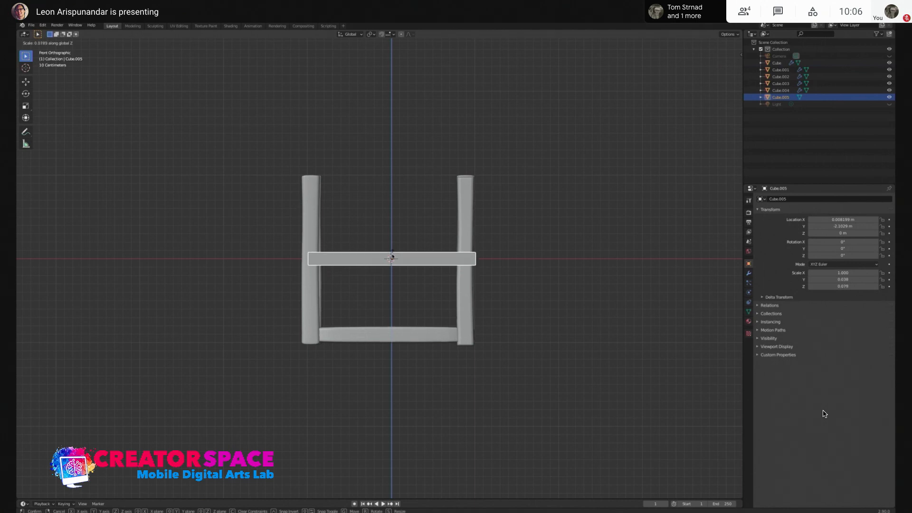
click(393, 255)
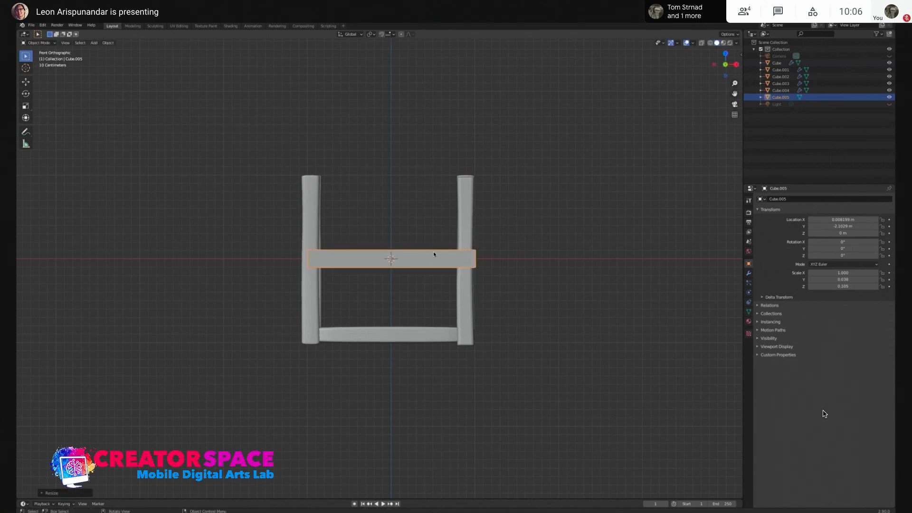
Move the bar up near the top of the legs, at about Z 0.77 m, and against the two front legs at about Y -1.02 m
key(g)
click(427, 189)
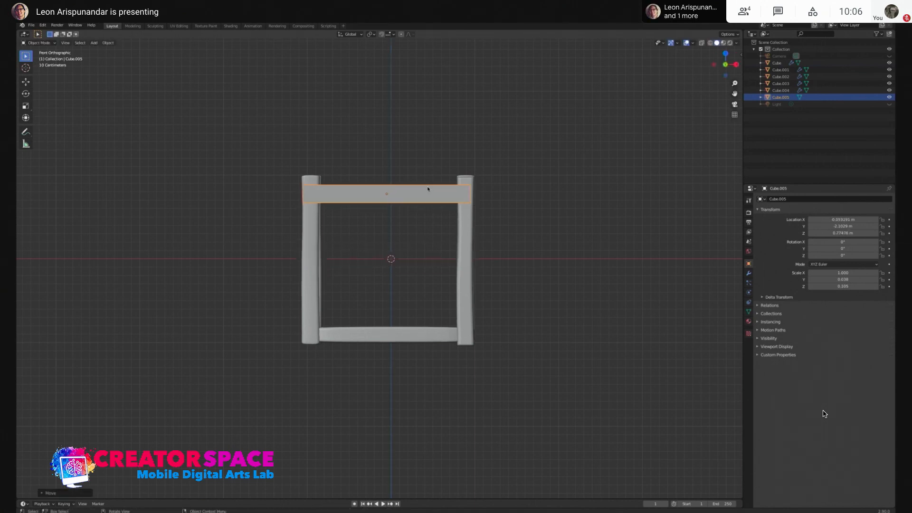
middle_drag(476, 185, 417, 259)
key(KP_7)
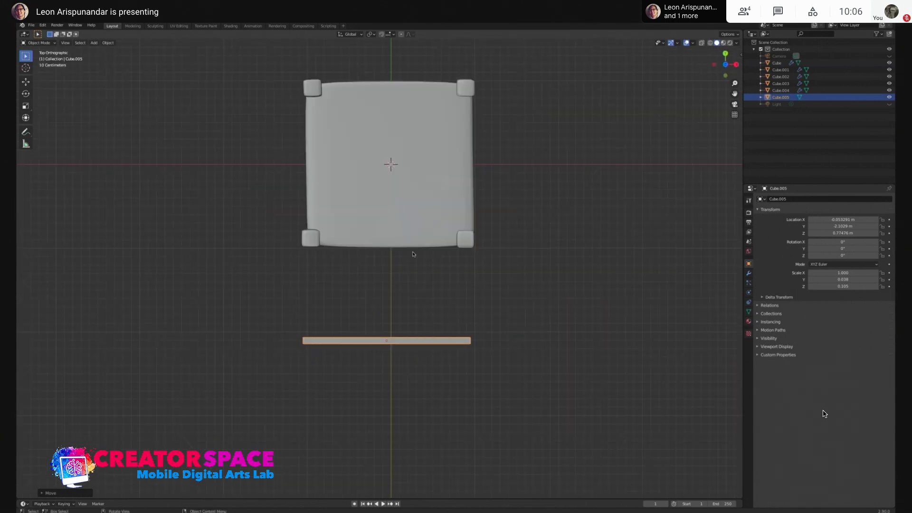
key(g)
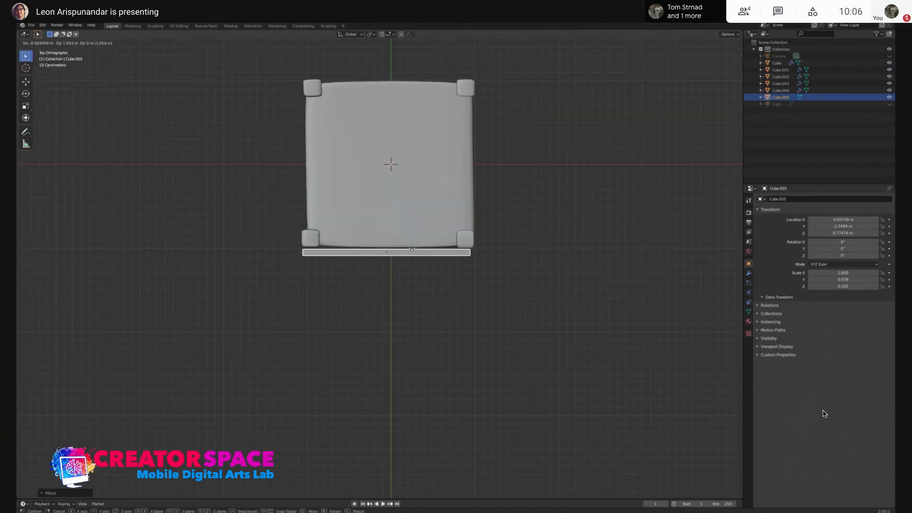
click(412, 248)
middle_drag(412, 248, 399, 231)
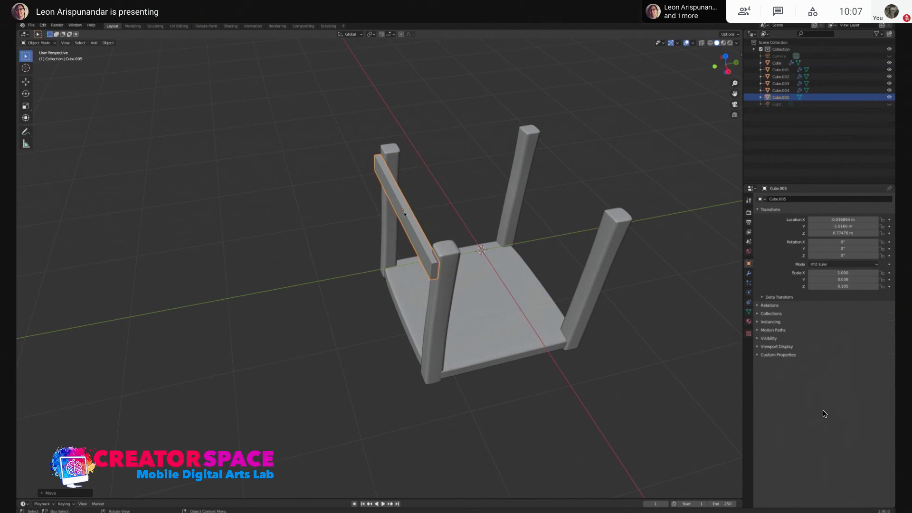
middle_drag(400, 217, 396, 224)
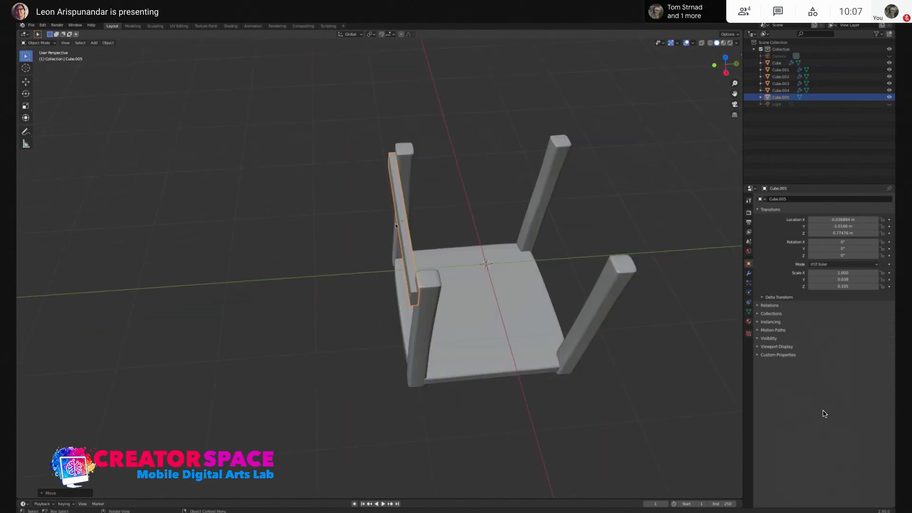
Move the bar away from the front legs to about Y -1.43 m
key(KP_7)
key(g)
click(402, 294)
middle_drag(418, 309, 387, 228)
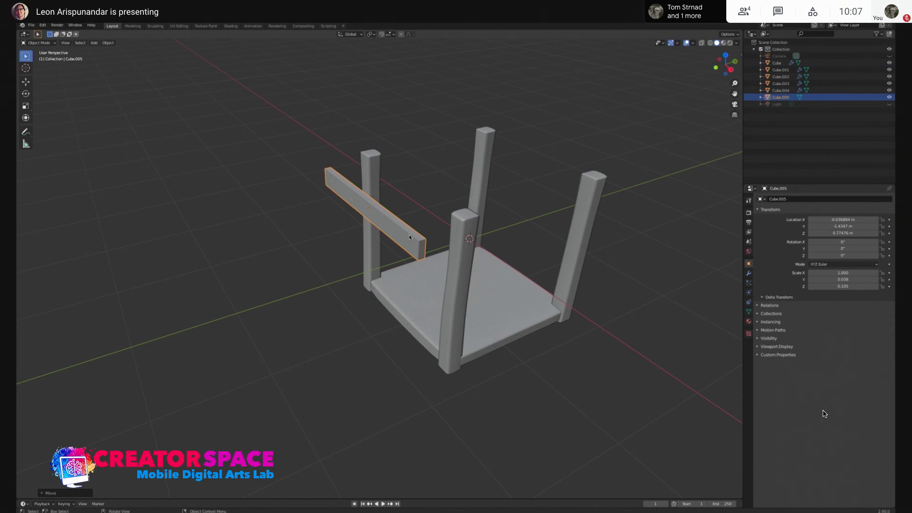
Add a Subdivision Surface modifier to the horizontal bar
scroll(412, 223, up, 2)
key(Tab)
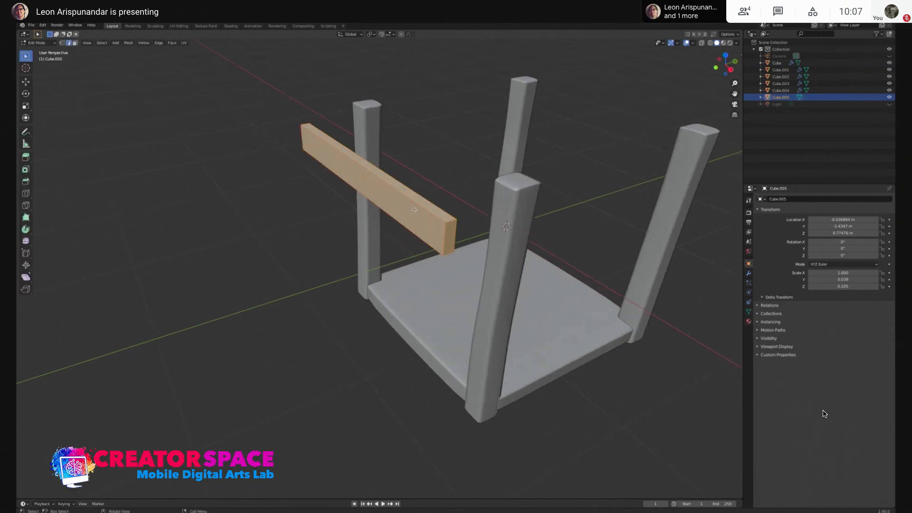
key(KP_1)
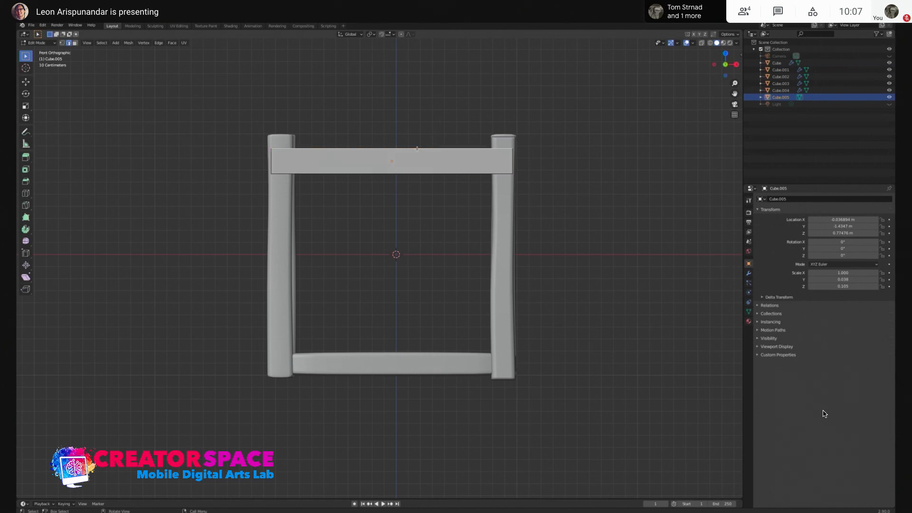
key(Tab)
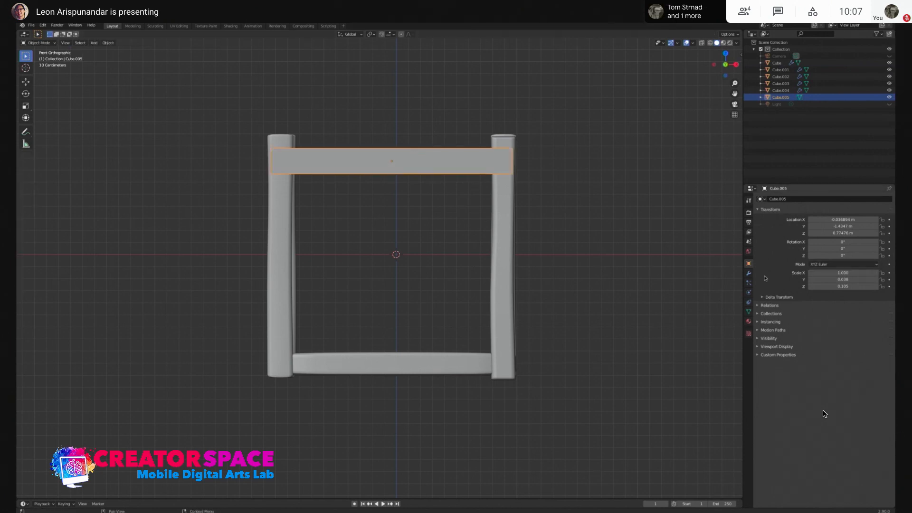
click(749, 274)
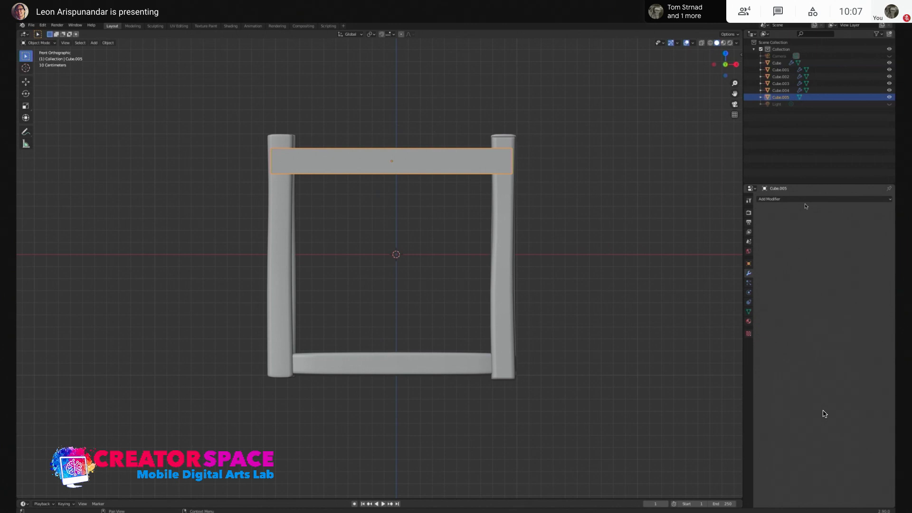
click(769, 199)
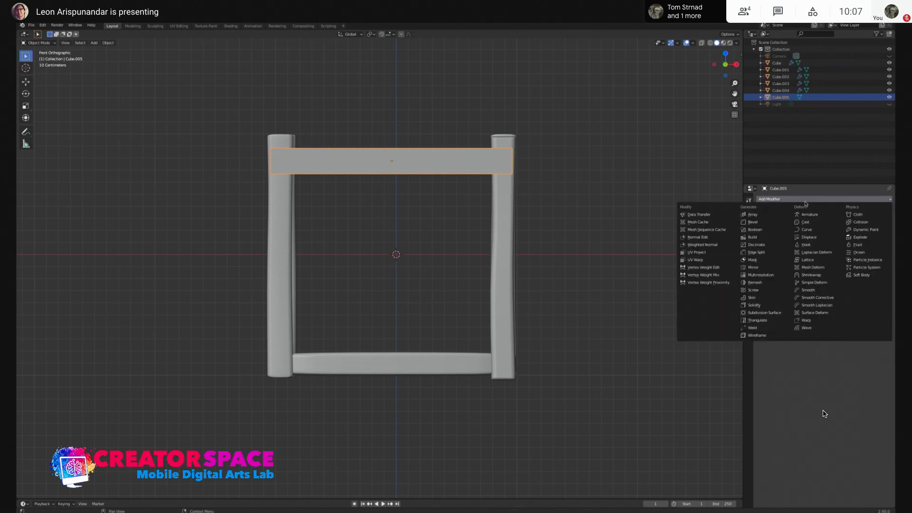
click(764, 313)
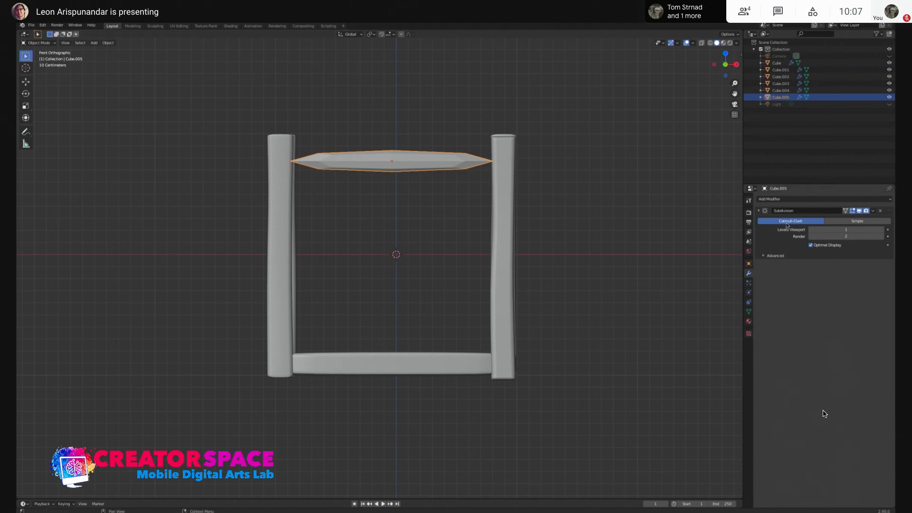
Add a loop cut across the bar in Edit Mode and slide it close to the bar's right end
middle_drag(440, 168, 410, 183)
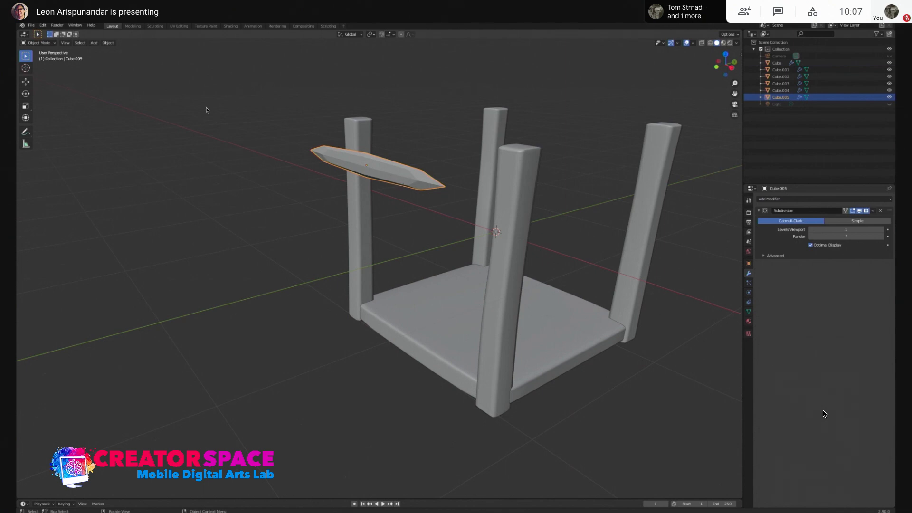
click(36, 43)
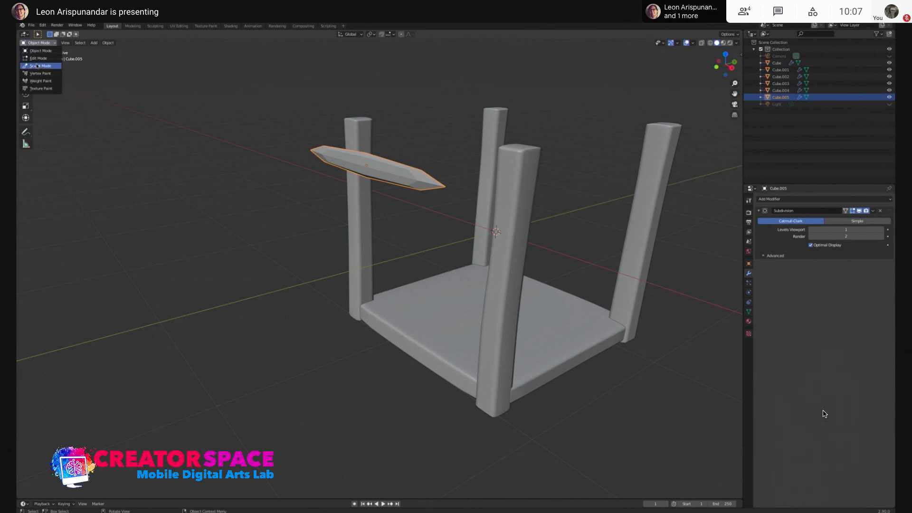
click(38, 58)
middle_drag(398, 178, 457, 172)
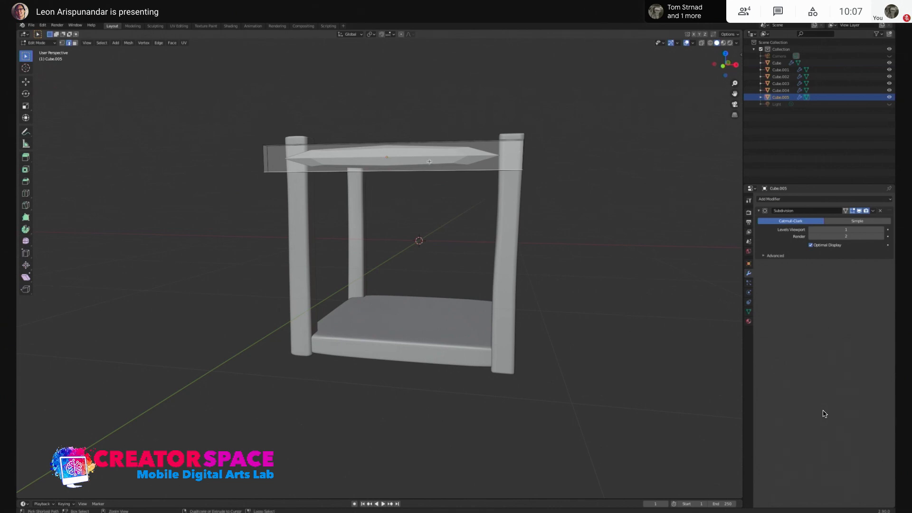
key(ctrl+e)
click(423, 142)
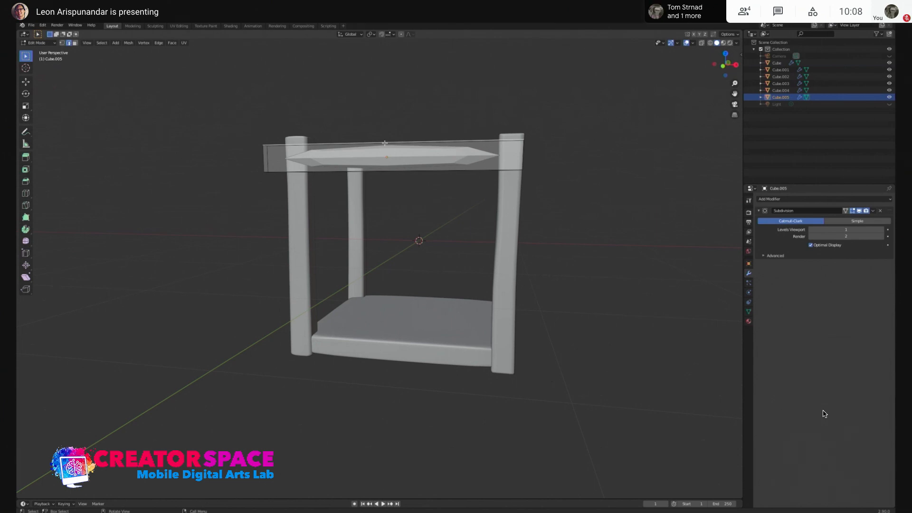
key(ctrl+r)
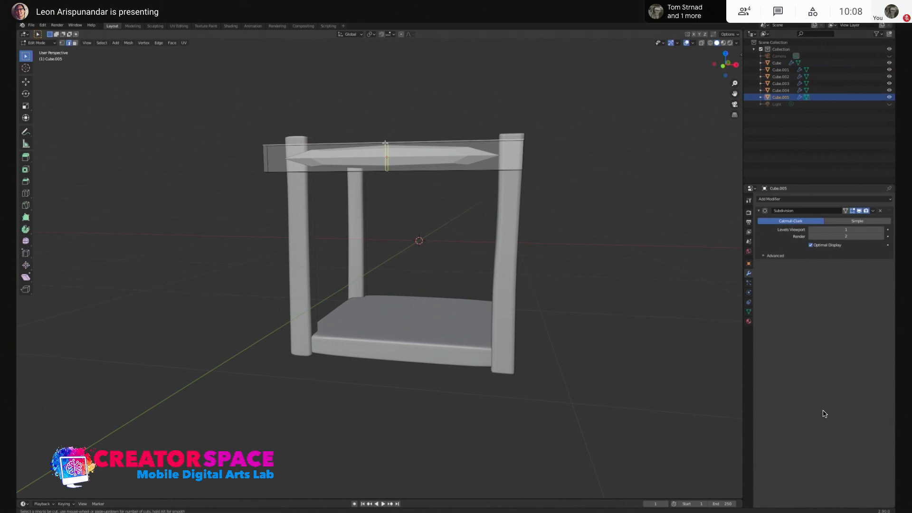
click(385, 143)
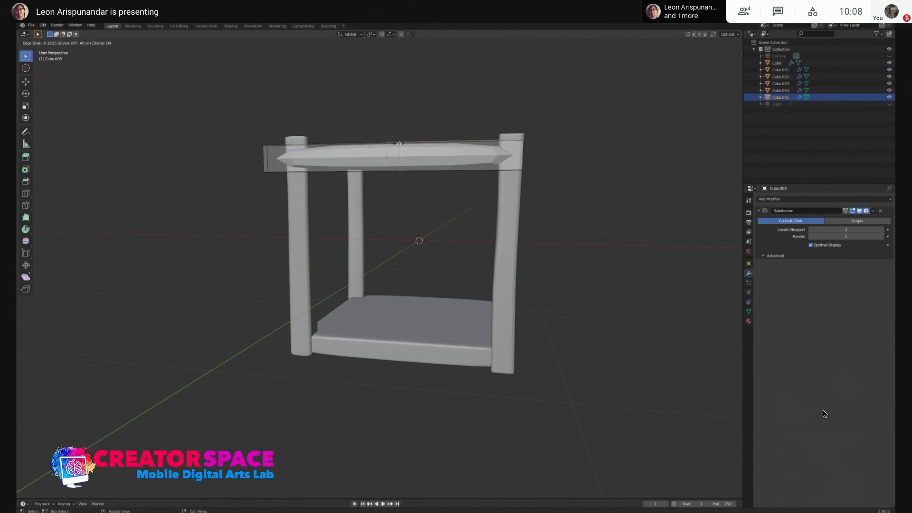
click(514, 151)
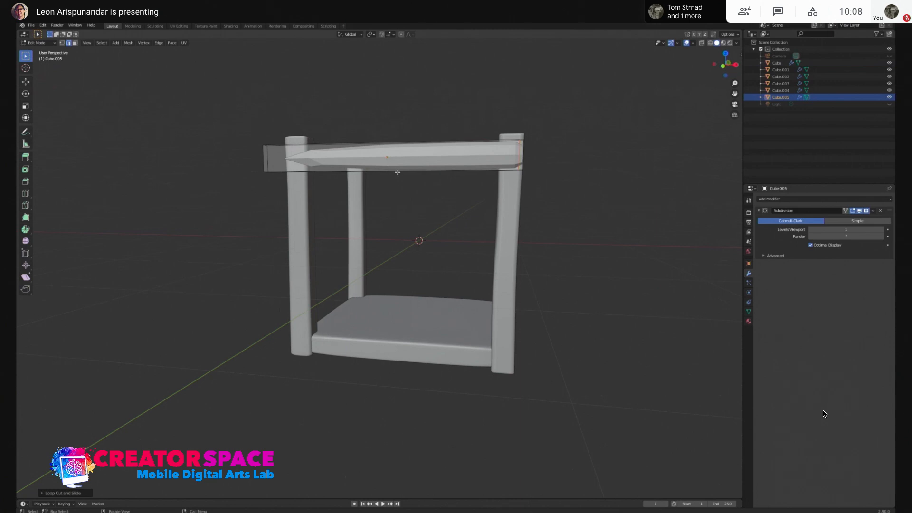
Add a second loop cut across the bar and slide it close to the bar's left end
key(ctrl+r)
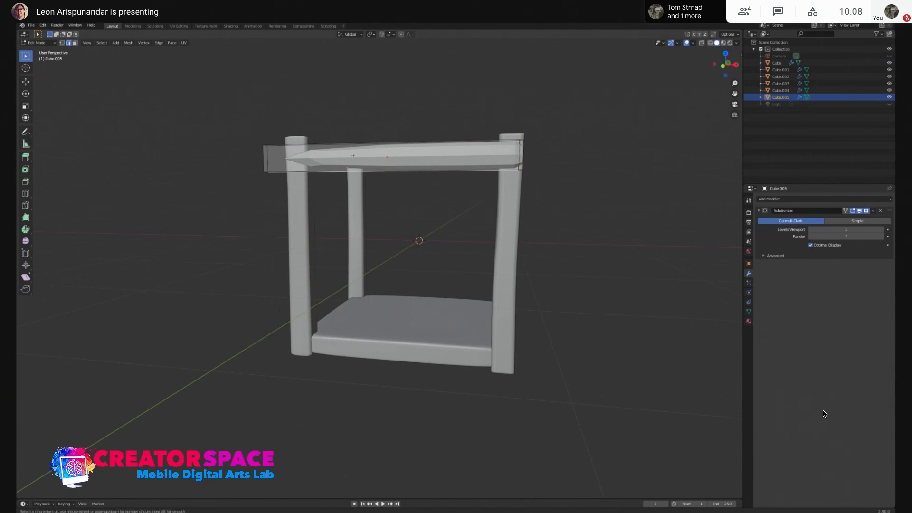
key(Escape)
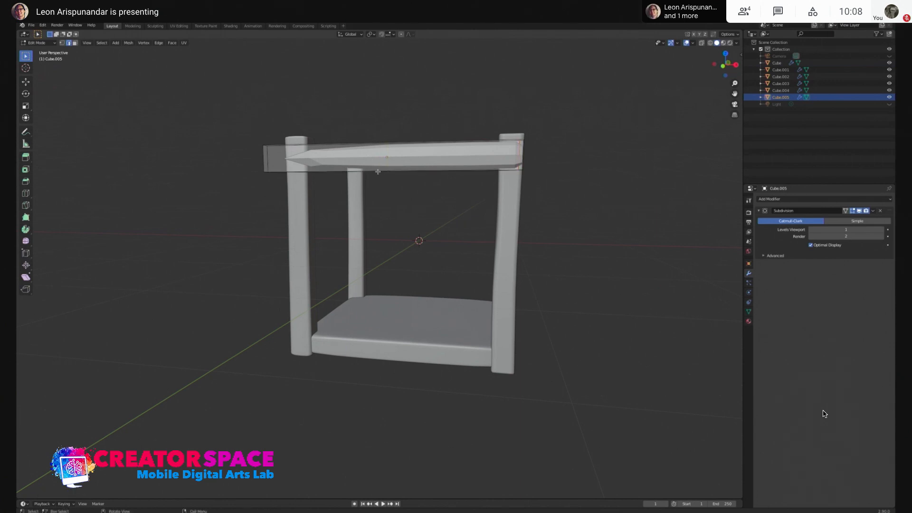
key(ctrl+r)
click(379, 170)
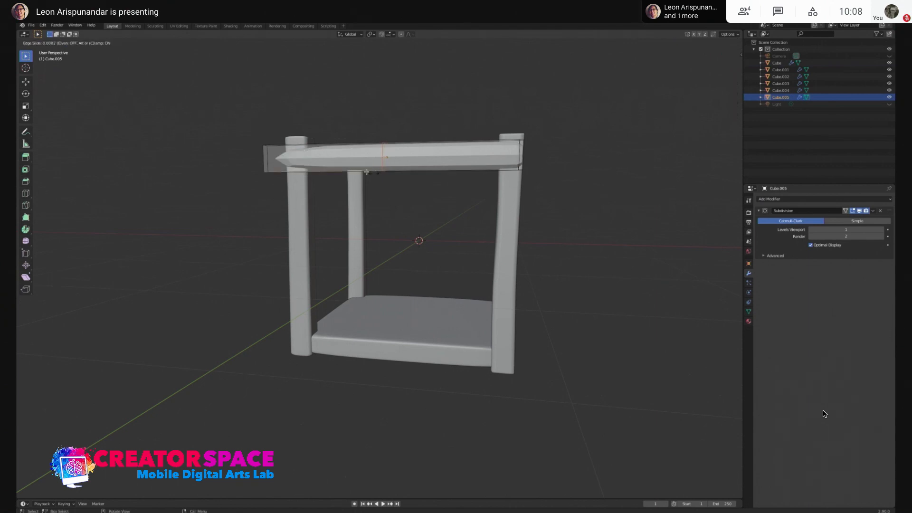
click(257, 168)
Add two lengthwise loop cuts along the bar, one slid close to its inner face and one close to its outer face
shift+middle_drag(347, 152, 370, 182)
scroll(369, 183, up, 3)
middle_drag(414, 151, 403, 250)
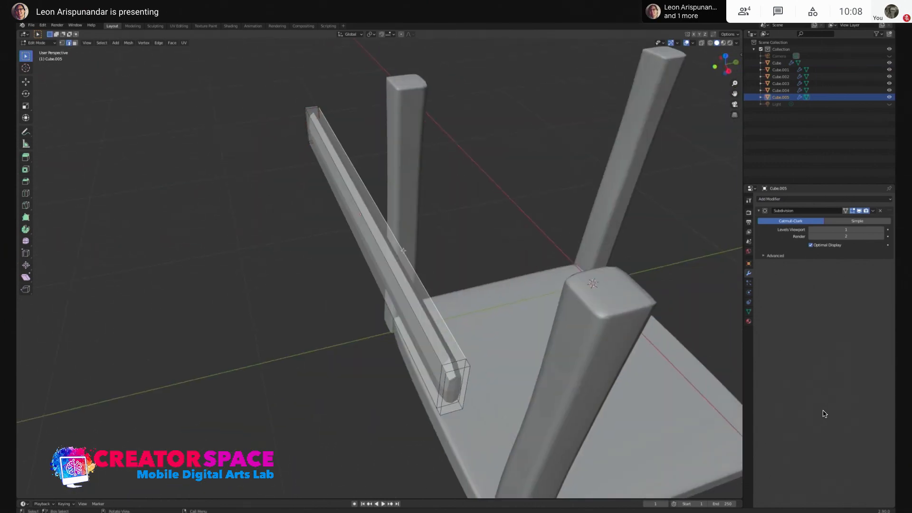
key(ctrl+r)
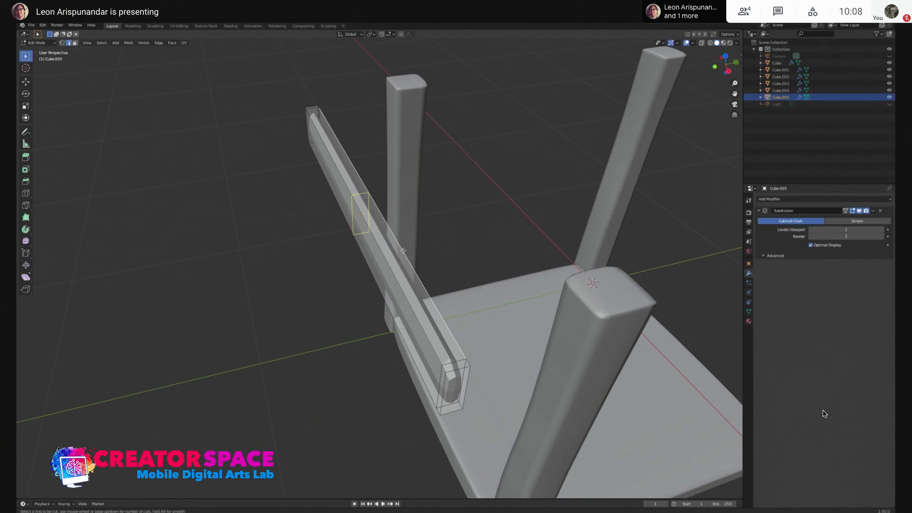
click(460, 367)
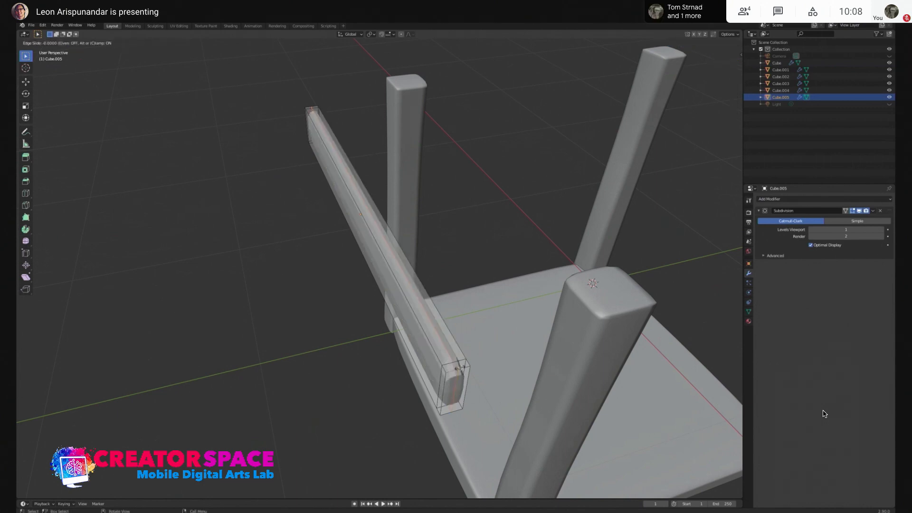
click(470, 367)
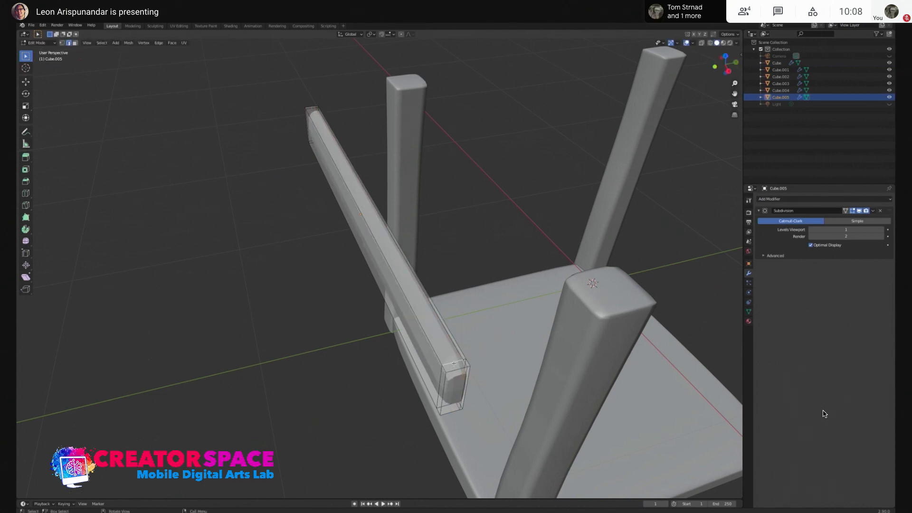
key(g)
key(g)
click(451, 364)
Add an extra loop cut in the narrow band at the bar's right end to sharpen its corners
middle_drag(452, 364, 516, 190)
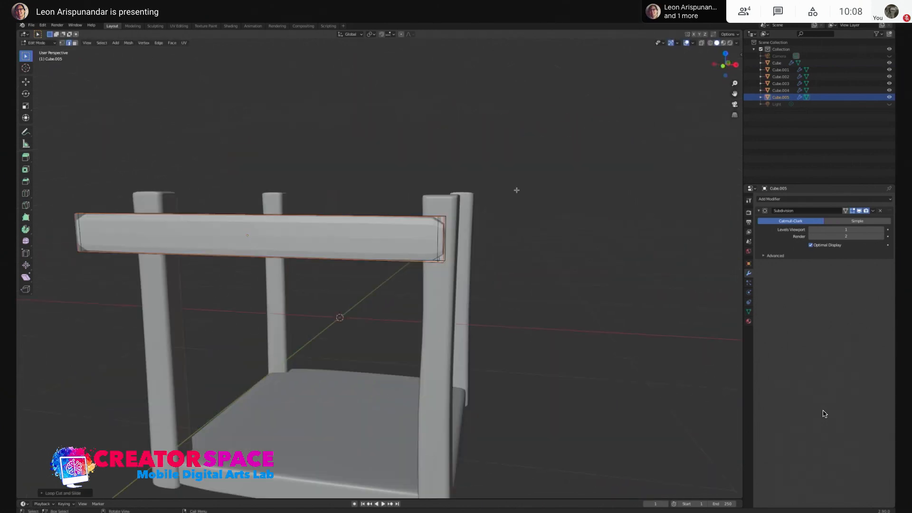
scroll(517, 191, up, 4)
click(508, 256)
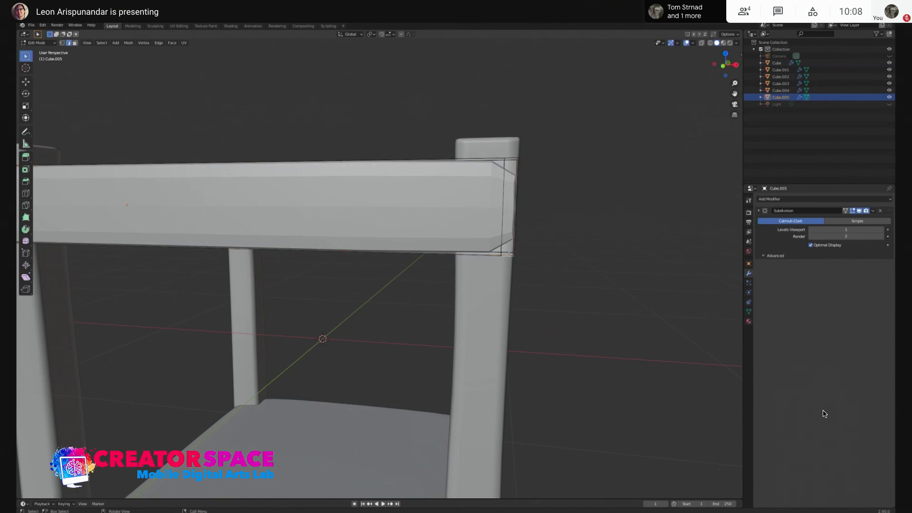
key(ctrl+r)
click(508, 254)
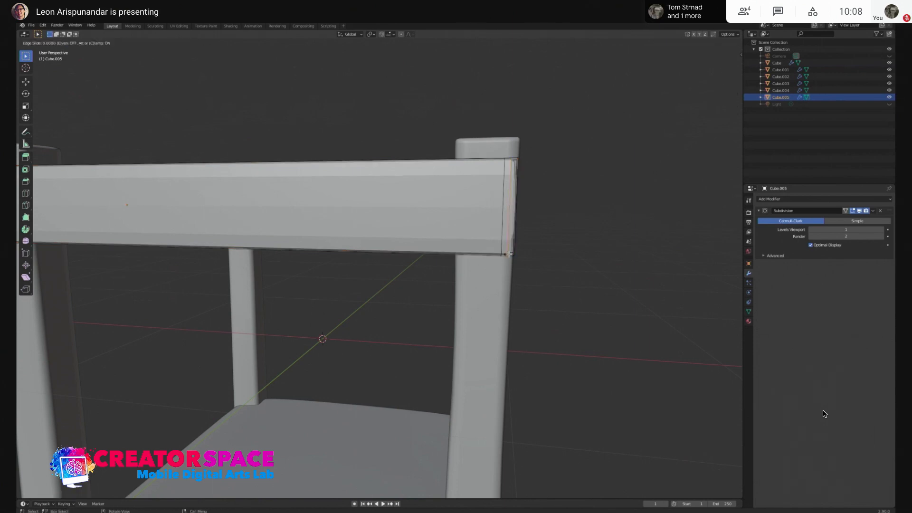
click(508, 254)
Add a matching extra loop cut in the narrow band at the bar's left end
shift+middle_drag(303, 227, 685, 249)
middle_drag(172, 194, 157, 233)
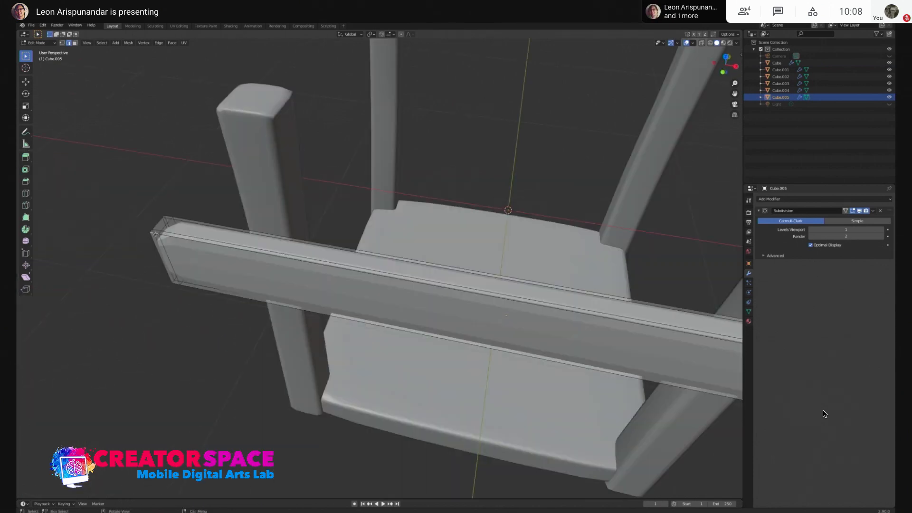
key(ctrl+r)
click(156, 234)
click(156, 234)
Return to Object Mode and apply Shade Smooth to the bar
middle_drag(156, 234, 407, 281)
key(Tab)
scroll(411, 281, down, 4)
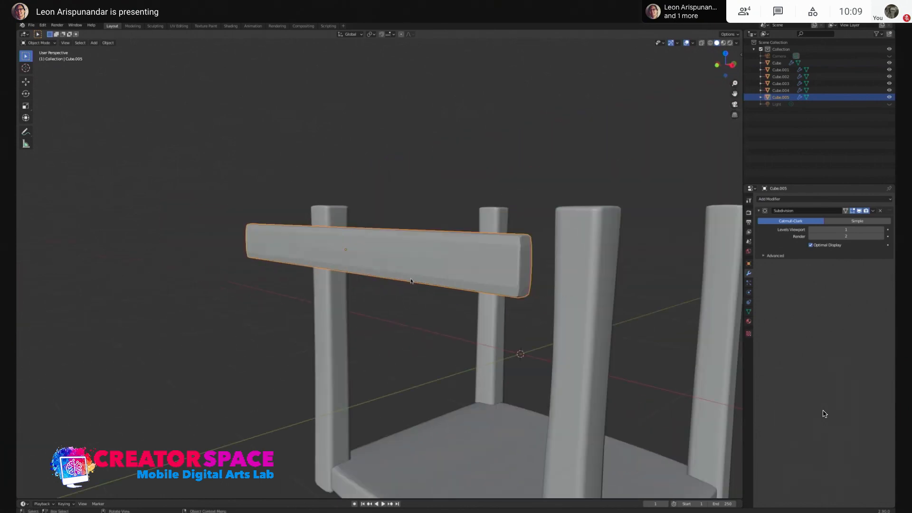
middle_drag(444, 252, 421, 254)
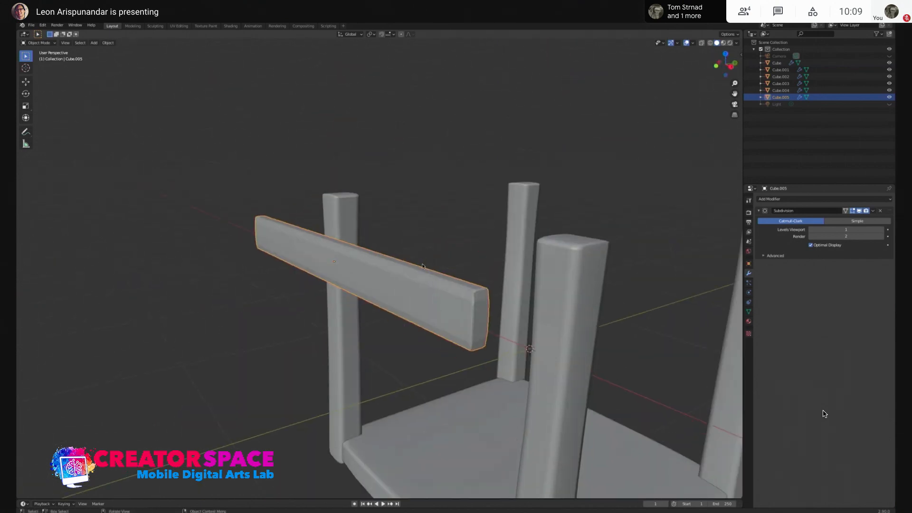
middle_drag(366, 281, 310, 220)
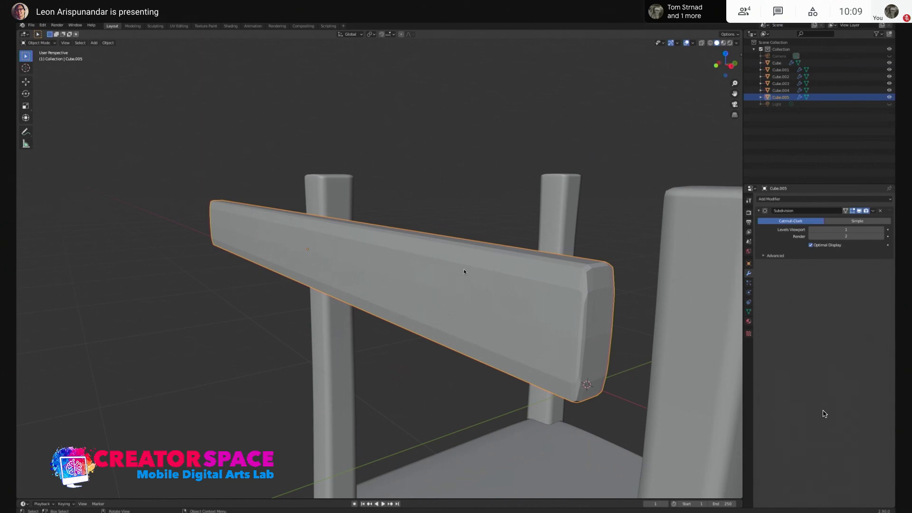
right_click(438, 266)
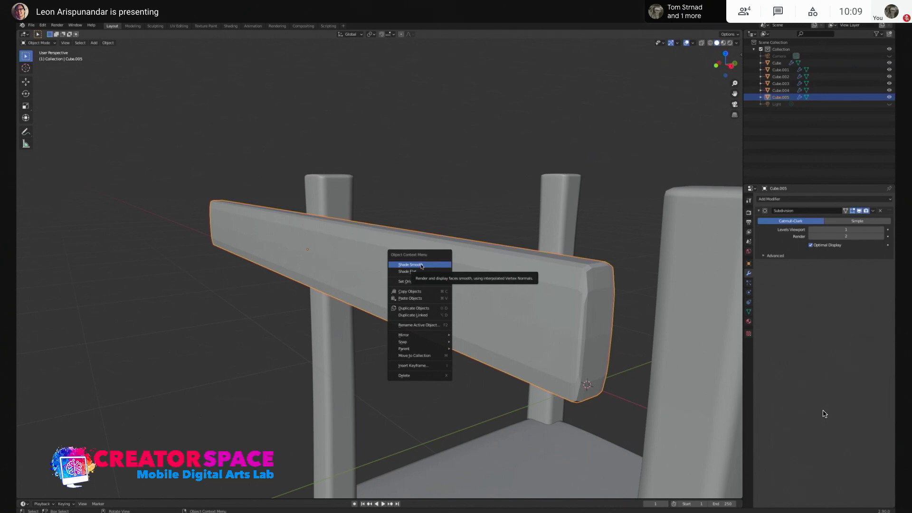
click(421, 265)
Reselect the smoothed bar, enter Edit Mode and start a loop cut on its front face
click(499, 159)
click(494, 279)
key(Tab)
middle_drag(495, 281, 428, 276)
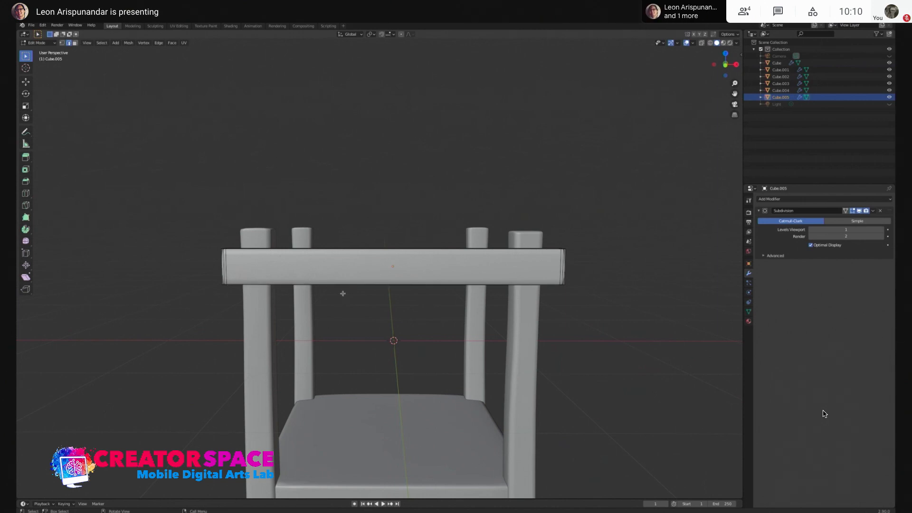
scroll(343, 294, up, 1)
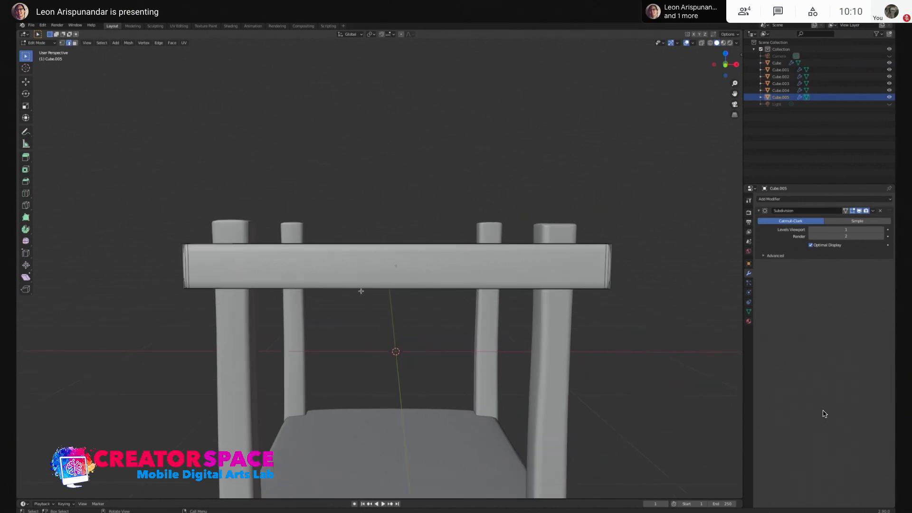
mouse_move(366, 284)
middle_down()
mouse_move(378, 281)
mouse_move(317, 285)
mouse_move(434, 294)
mouse_move(359, 283)
middle_up()
click(378, 285)
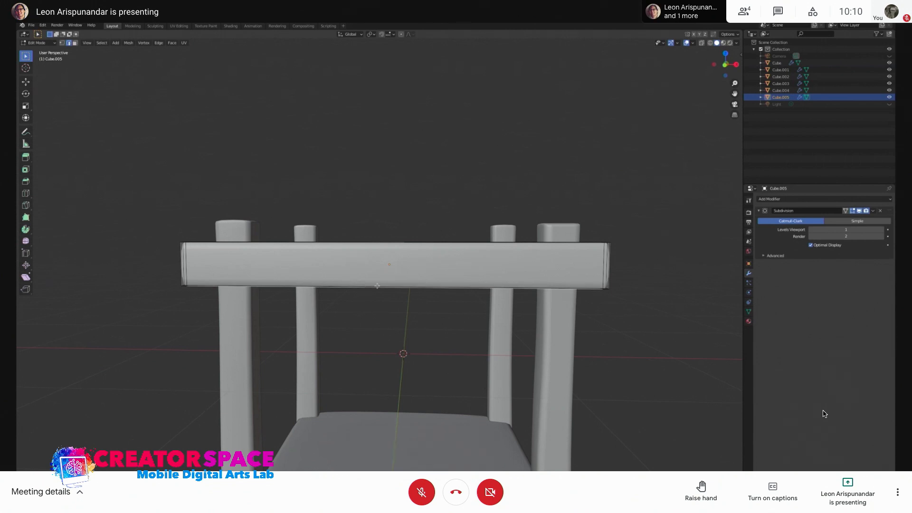
key(ctrl+r)
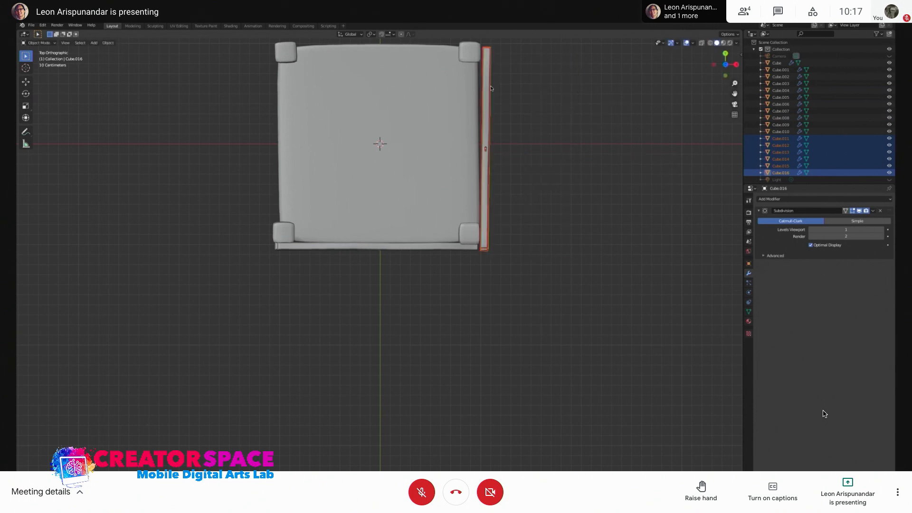
Move the selected side bars against the right-hand legs in the top view and rotate them about 0.5° to align
key(g)
click(496, 71)
key(r)
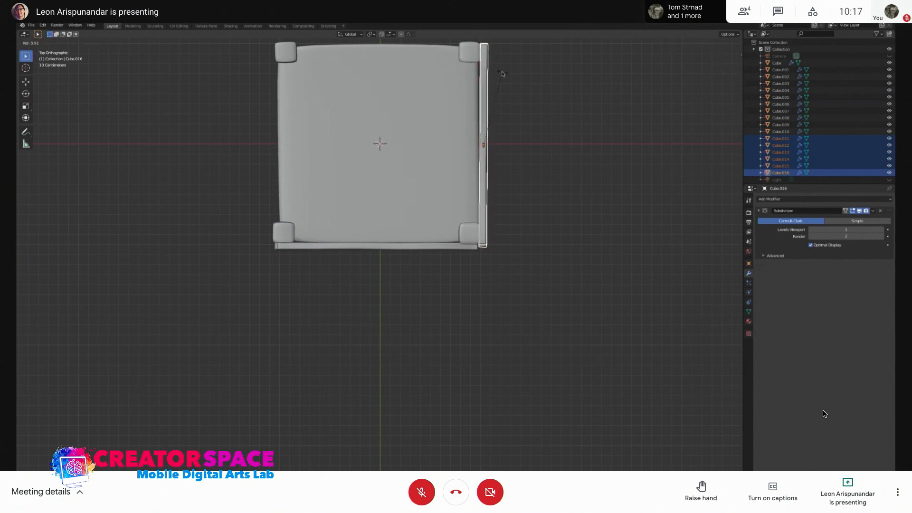
click(504, 74)
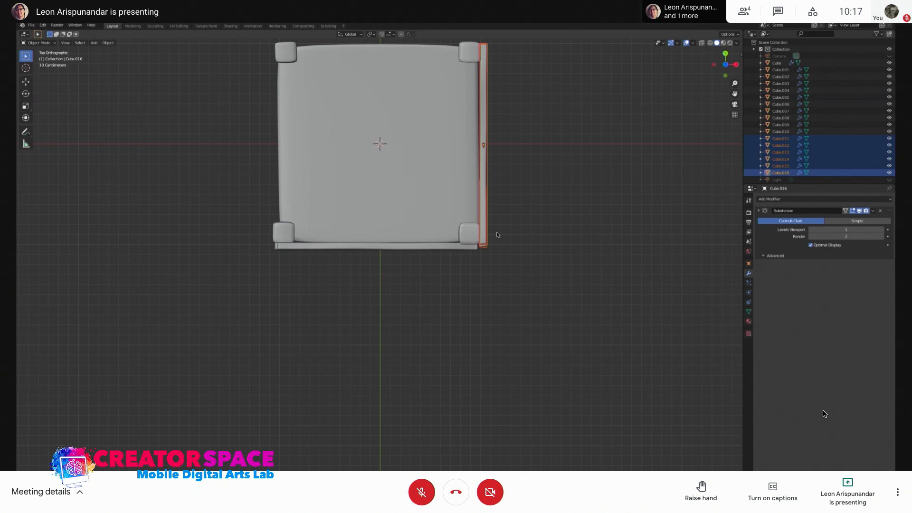
shift+middle_drag(519, 155, 508, 249)
scroll(507, 228, up, 1)
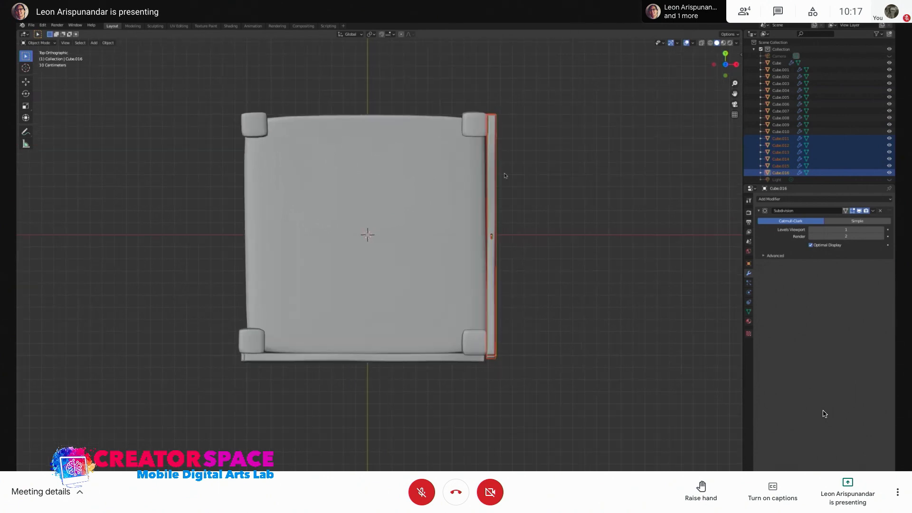
Duplicate the six right-side bars, rotate the copies about a quarter turn in the top view and place them against the rear legs
key(shift+d)
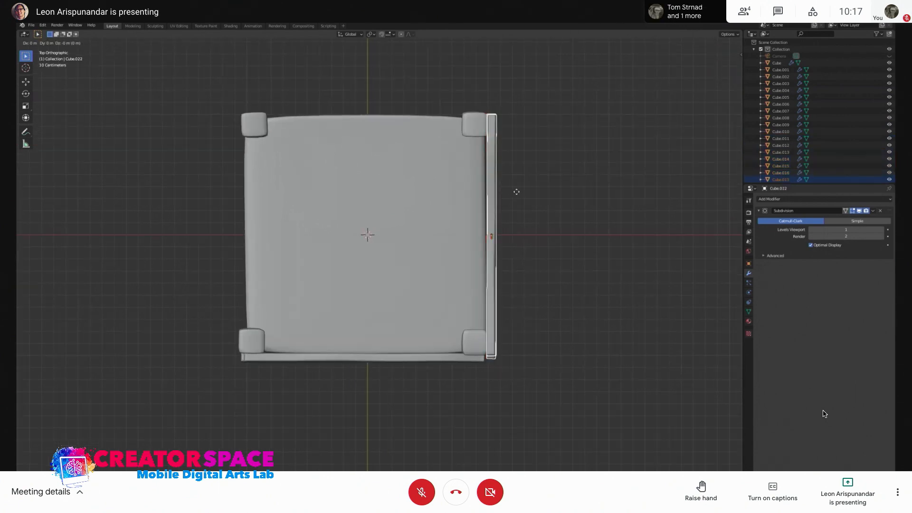
click(416, 179)
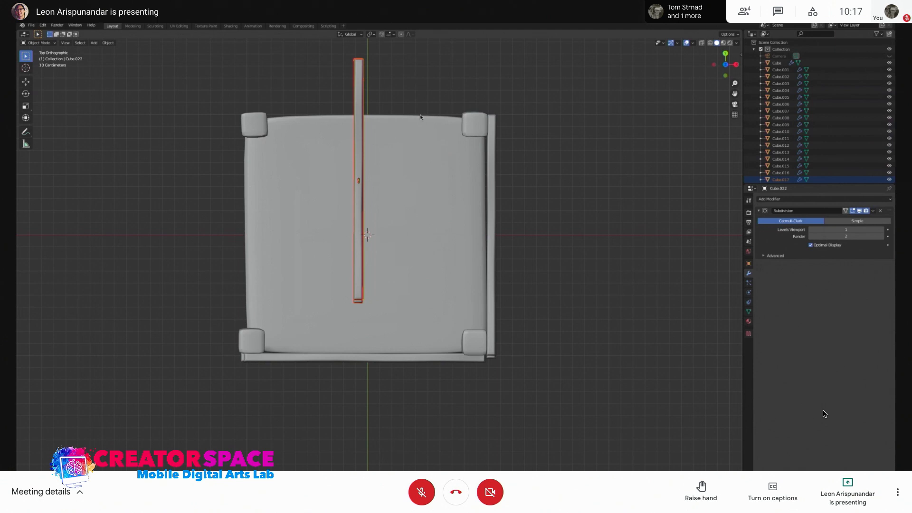
shift+middle_drag(420, 117, 404, 236)
key(r)
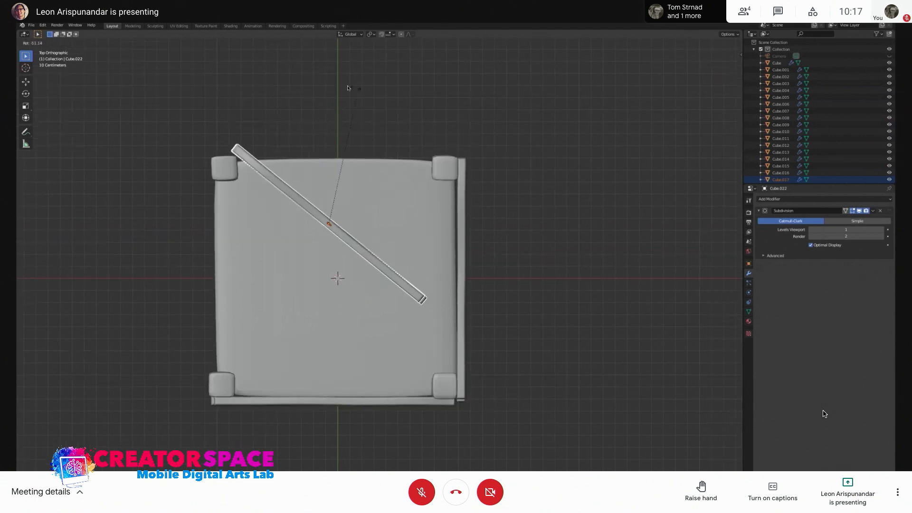
click(278, 125)
key(g)
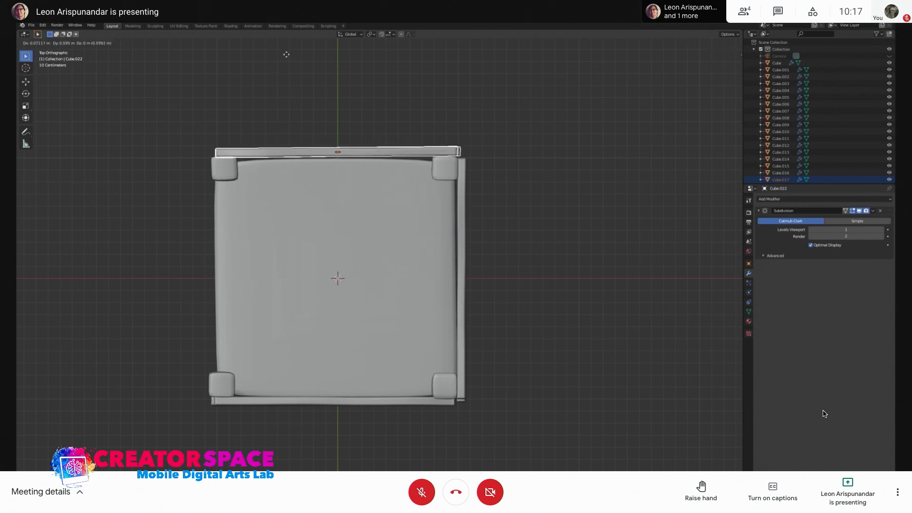
click(287, 56)
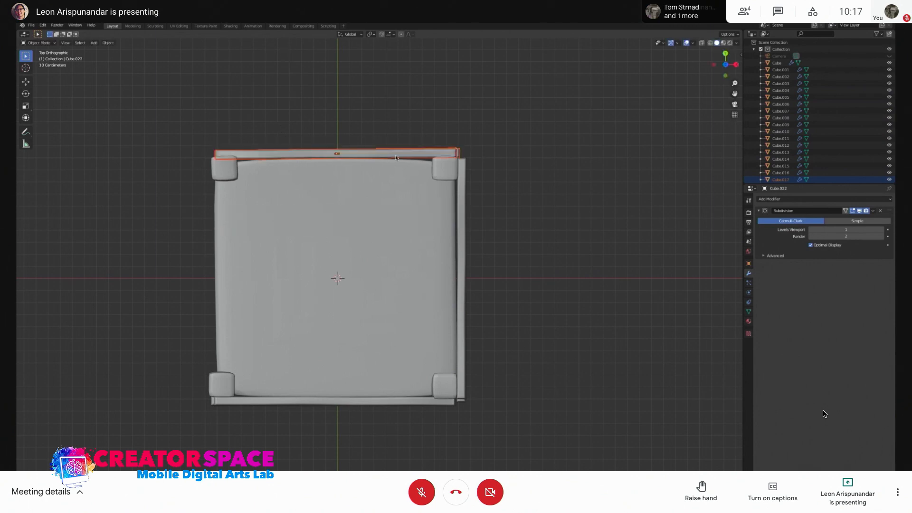
Duplicate the rear bars, rotate the copies about a quarter turn and fit them against the left-hand legs
key(shift+d)
click(229, 289)
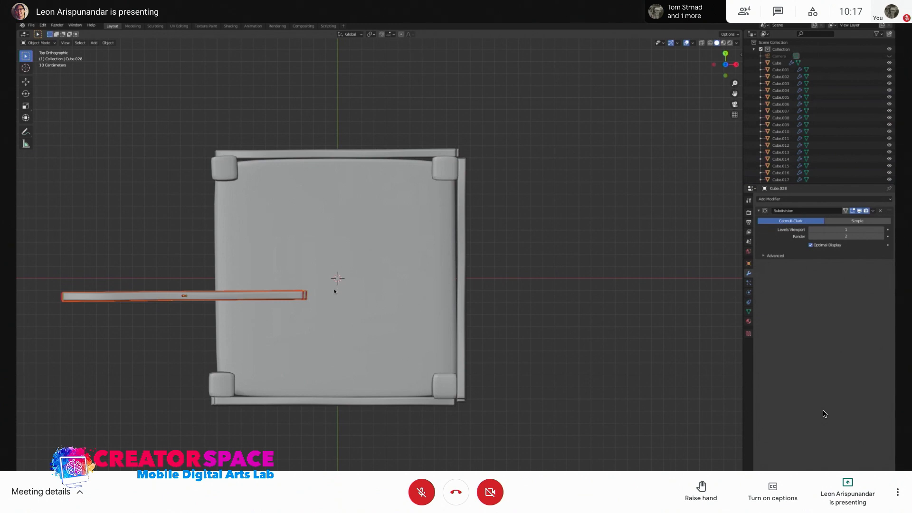
key(r)
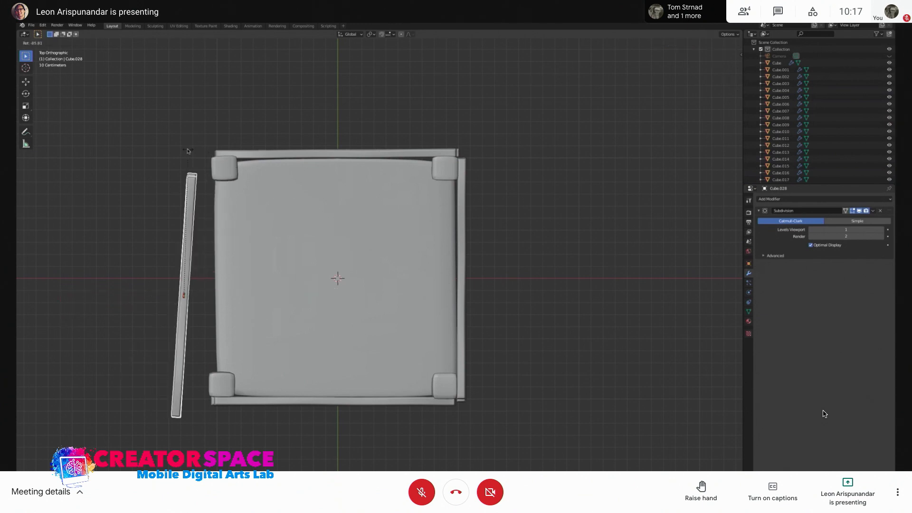
click(192, 243)
key(g)
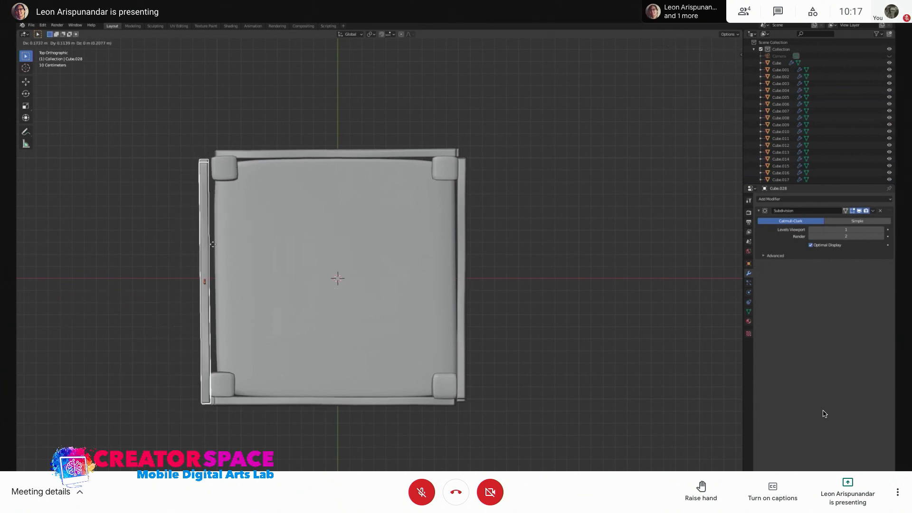
click(216, 240)
key(r)
click(267, 193)
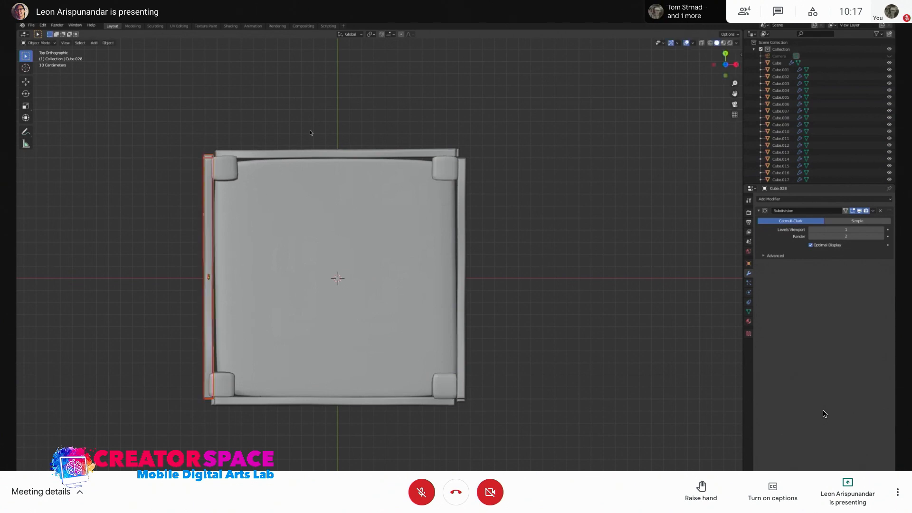
Examine the slatted box from all sides, checking how the bars meet the legs and each other at the corners
middle_drag(330, 240, 439, 264)
scroll(397, 300, down, 4)
key(Tab)
key(Tab)
click(448, 188)
middle_drag(523, 310, 499, 320)
scroll(439, 336, up, 3)
middle_drag(438, 336, 375, 286)
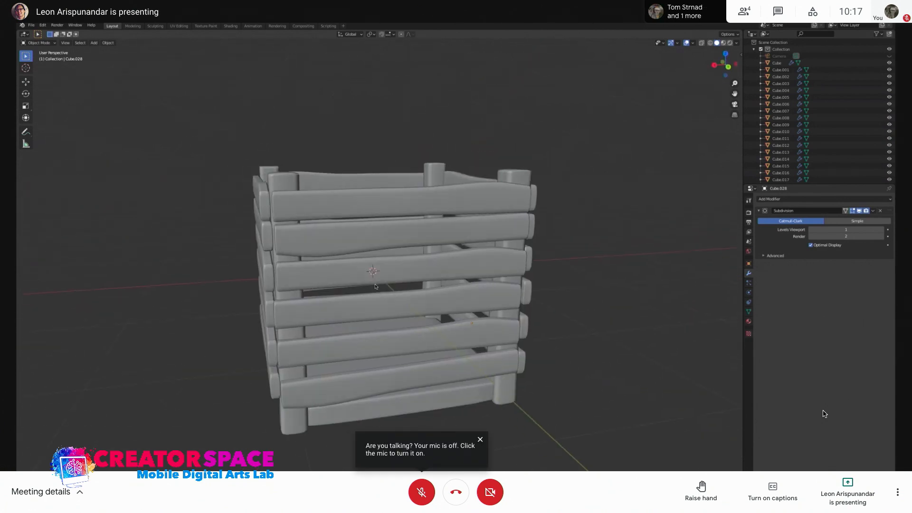
key(KP_1)
middle_drag(435, 229, 420, 243)
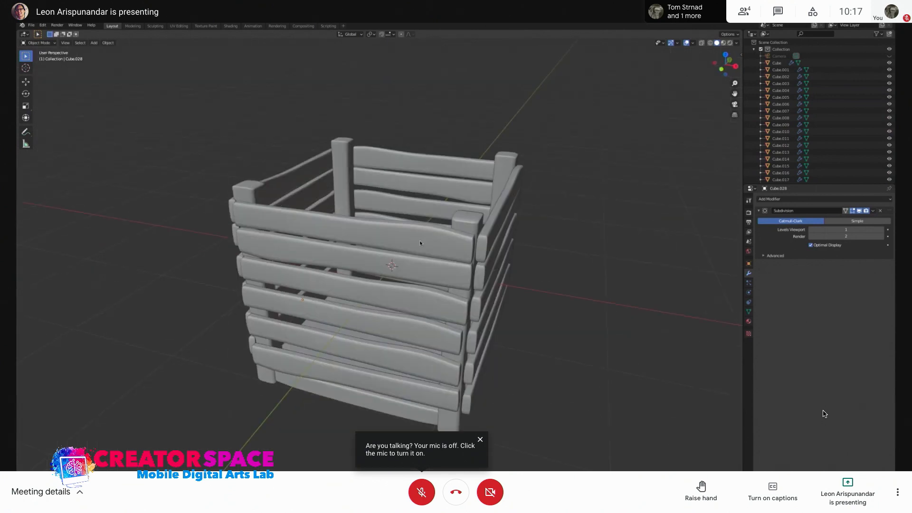
middle_drag(494, 312, 464, 305)
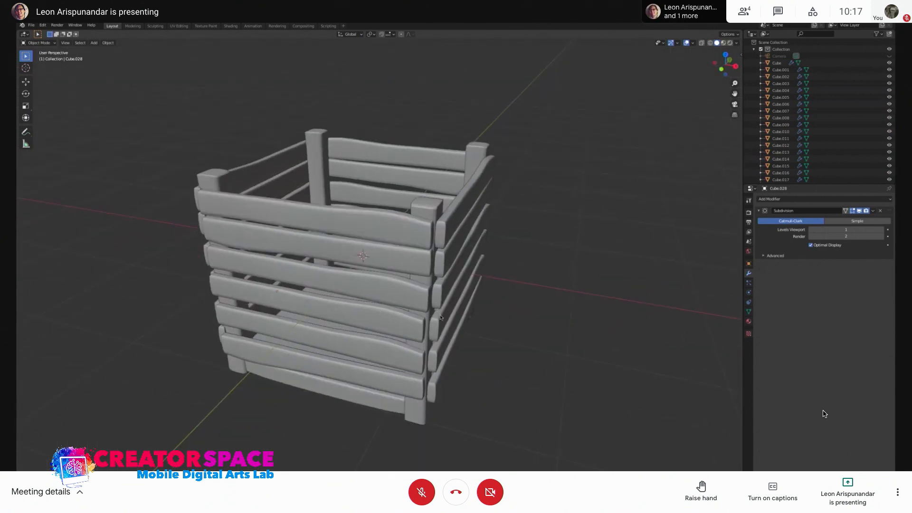
middle_drag(464, 307, 485, 316)
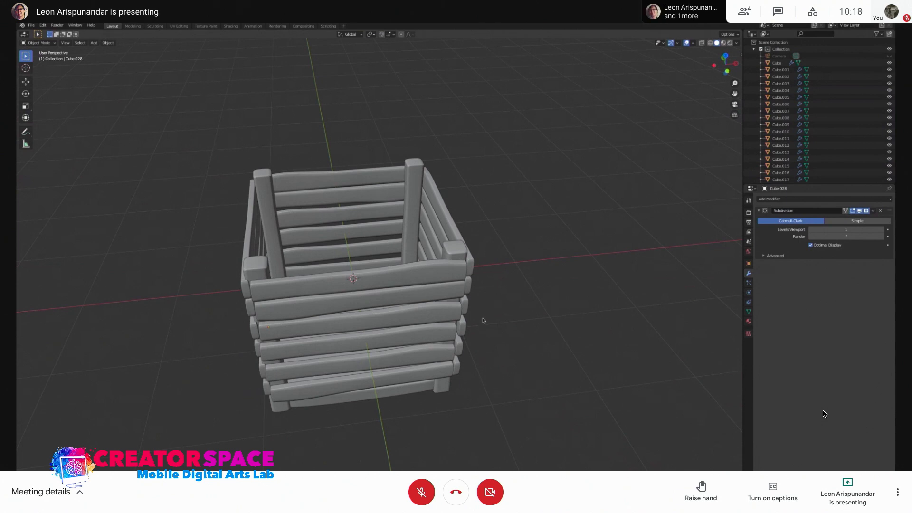
click(429, 269)
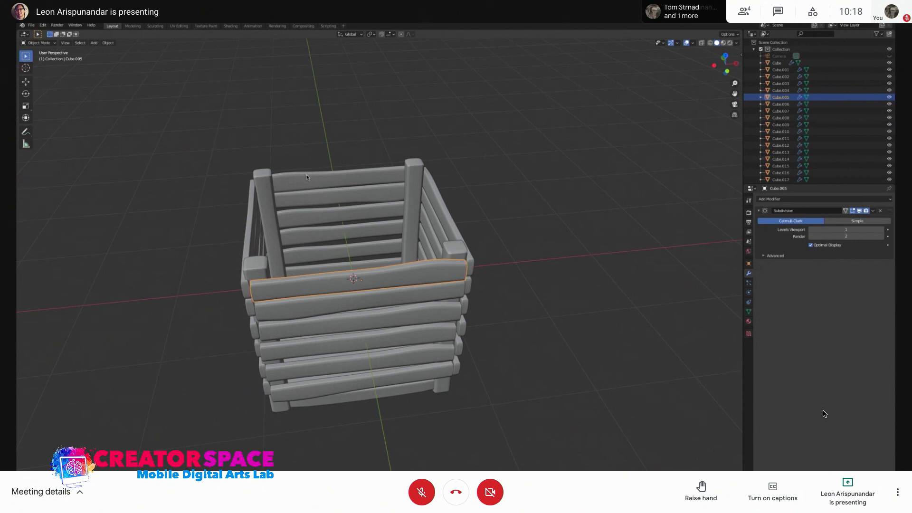
click(472, 241)
middle_drag(473, 241, 461, 274)
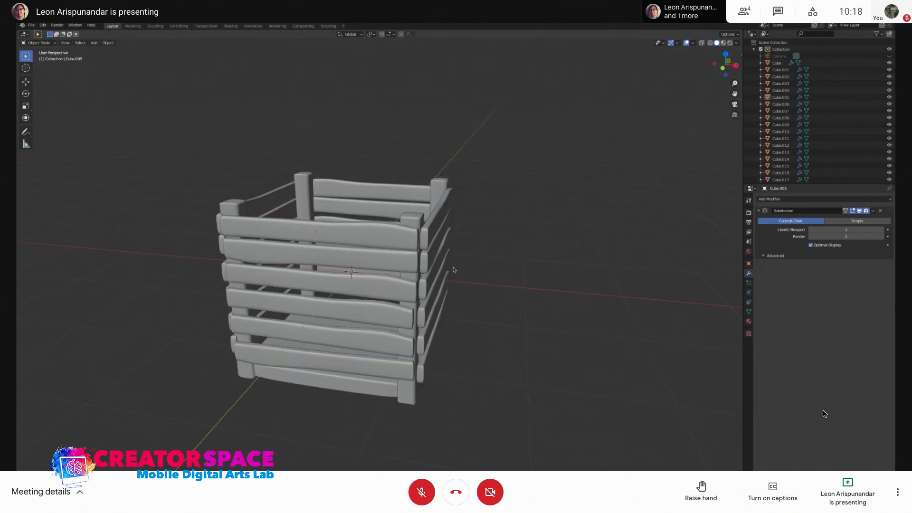
scroll(455, 283, up, 2)
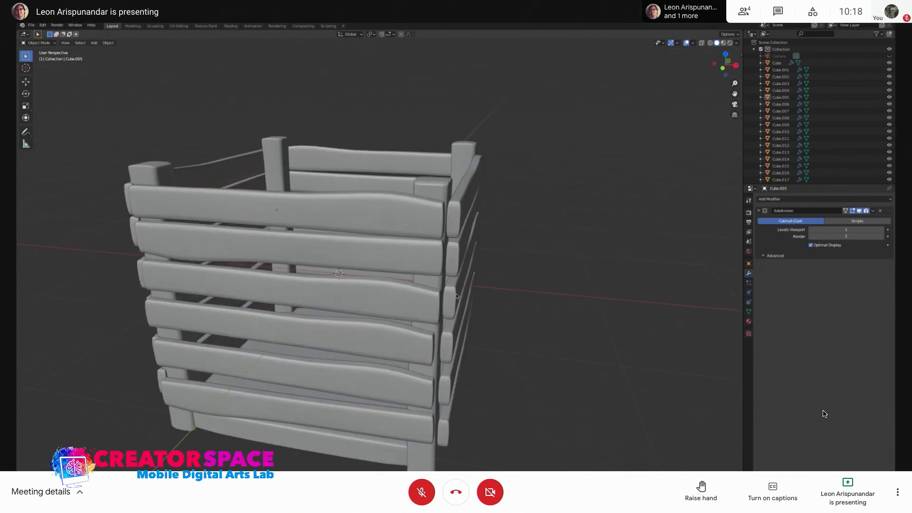
Try moving the front-right leg out of the slatted box, away from its corner, in the top view
click(439, 192)
middle_drag(441, 203, 347, 260)
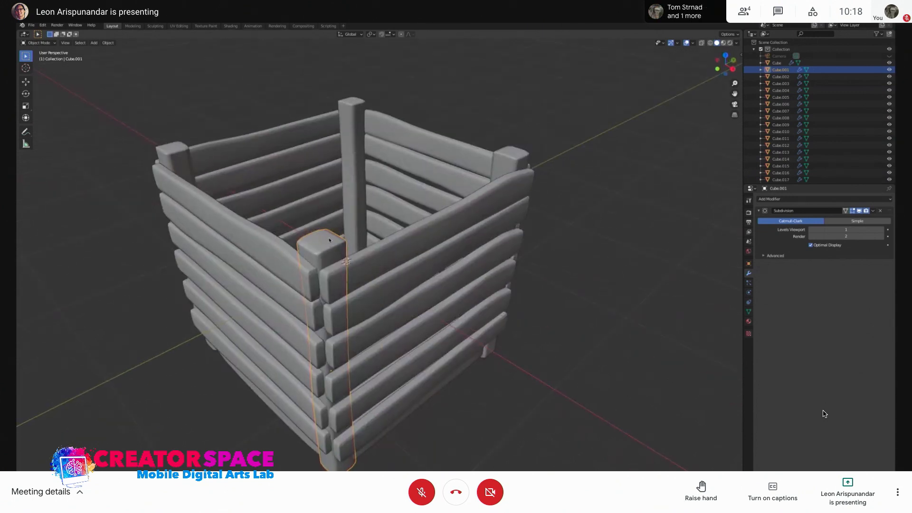
key(Tab)
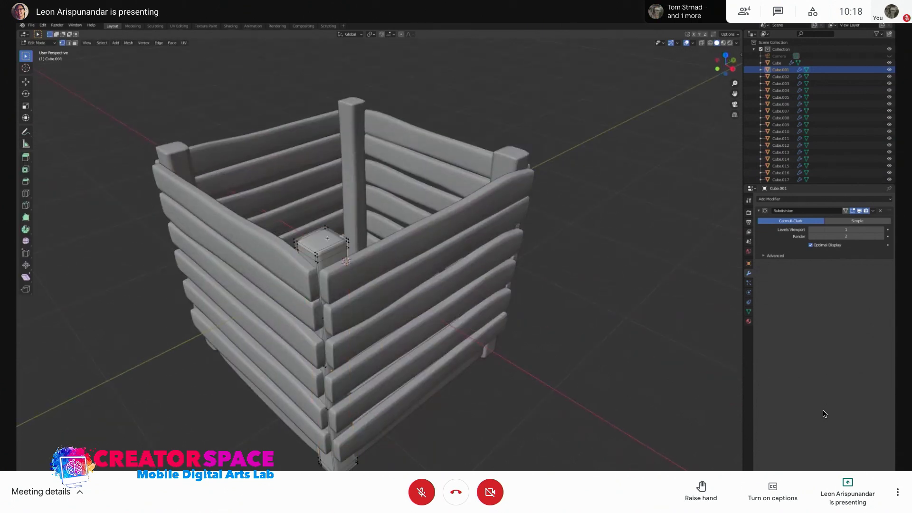
key(Tab)
middle_drag(361, 240, 368, 239)
key(KP_7)
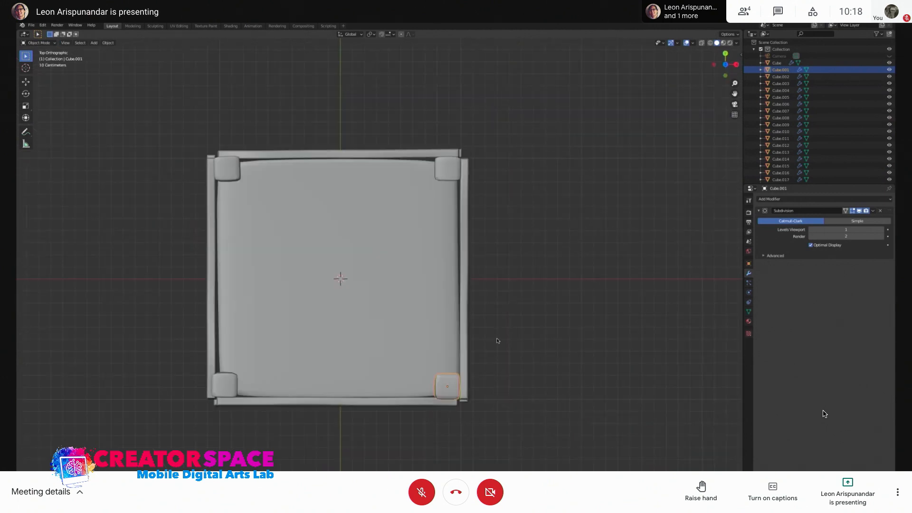
key(g)
click(531, 430)
middle_drag(542, 463, 543, 408)
scroll(543, 408, down, 2)
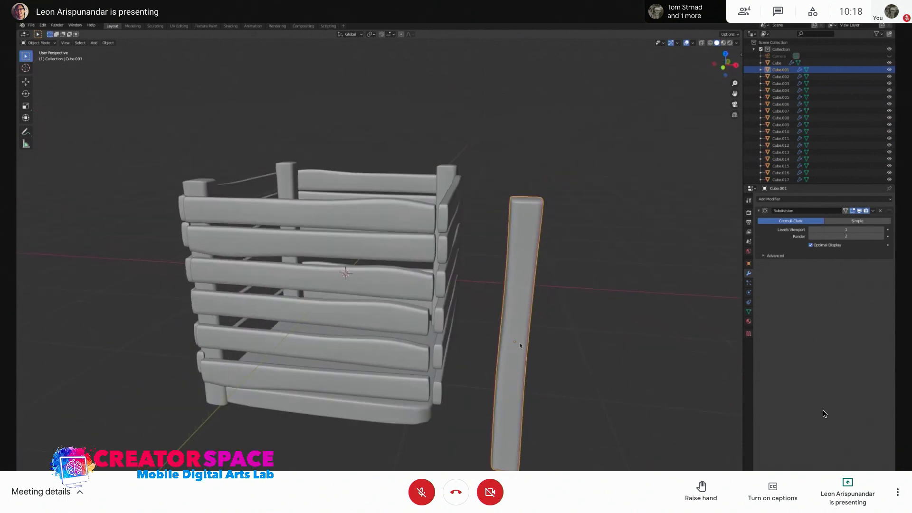
Try hiding the six front bars while the front-right leg stands outside the box
click(403, 216)
shift+click(403, 244)
shift+click(403, 280)
shift+click(404, 313)
shift+click(405, 358)
shift+click(404, 385)
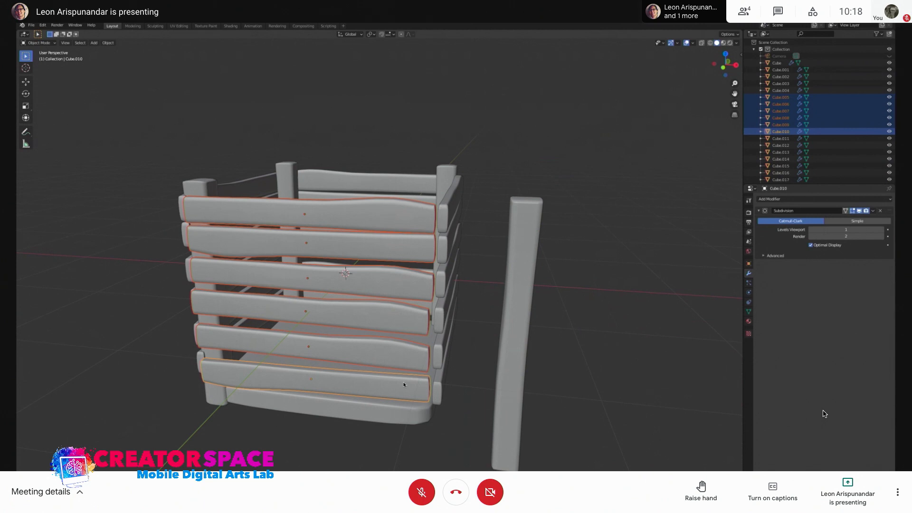
key(h)
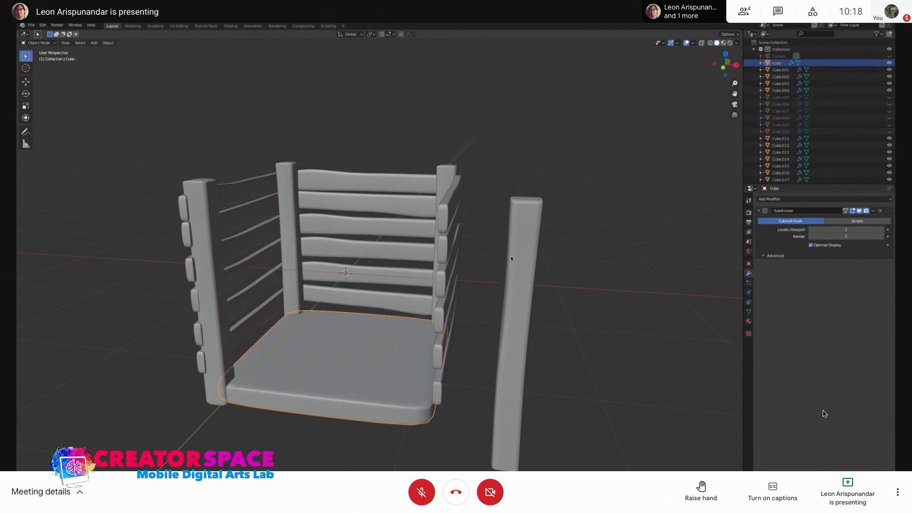
Undo the hiding and selection of the front bars and the move of the front-right leg
key(ctrl+z)
key(ctrl+z)
key(ctrl+z)
key(ctrl+z)
key(ctrl+z)
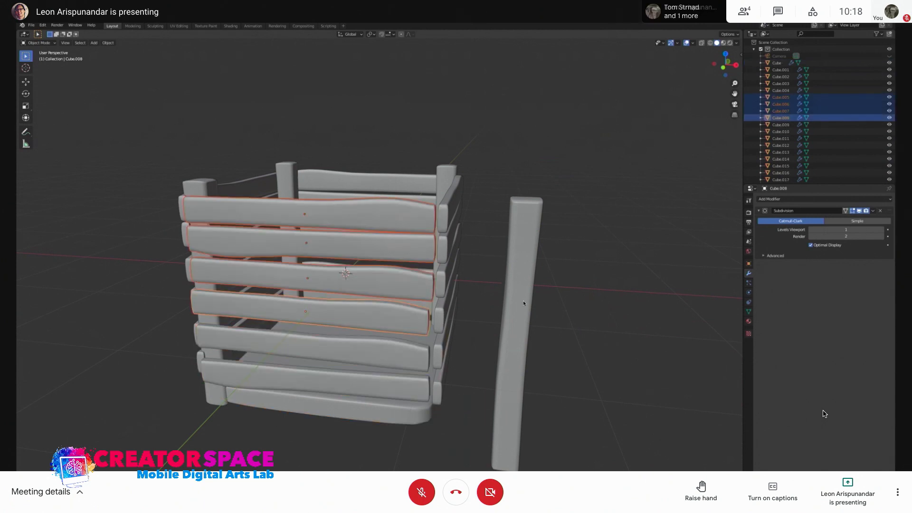
key(ctrl+z)
key(ctrl+z)
key(ctrl+z)
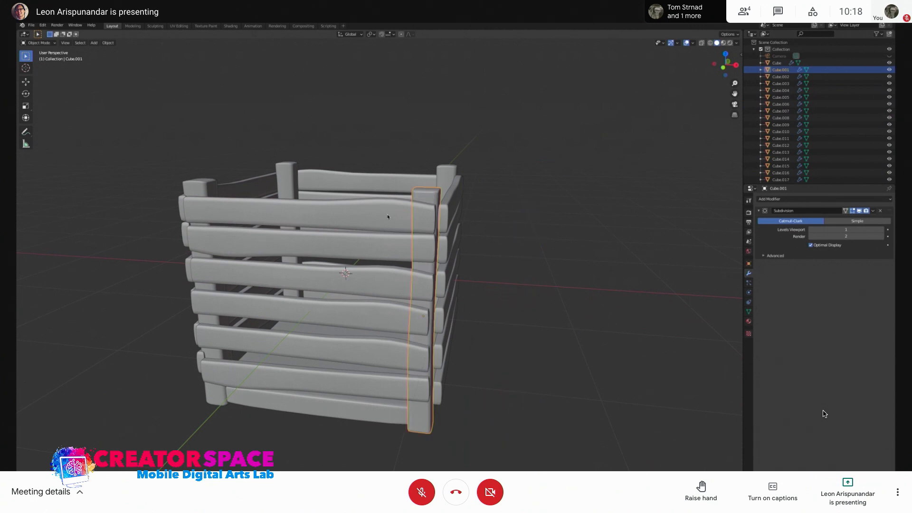
Select all six front bars and hide them to expose the front legs
click(388, 217)
shift+click(384, 245)
shift+click(379, 279)
shift+click(375, 311)
shift+click(373, 341)
shift+click(372, 373)
key(h)
click(372, 373)
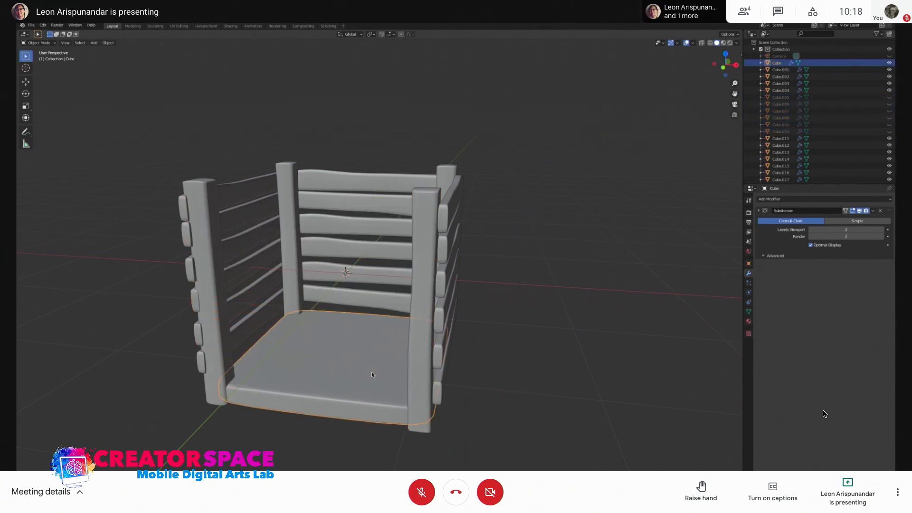
Select all six right-side bars and hide them, leaving the front-right leg free-standing
middle_drag(372, 373, 453, 247)
click(437, 265)
shift+click(436, 285)
shift+click(432, 328)
middle_drag(432, 335, 414, 288)
shift+click(414, 289)
shift+click(427, 335)
shift+click(439, 369)
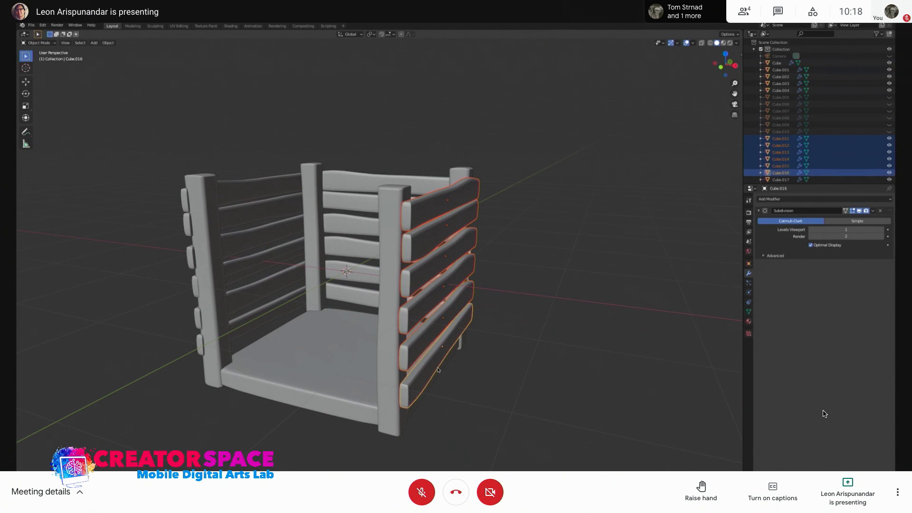
key(h)
click(445, 357)
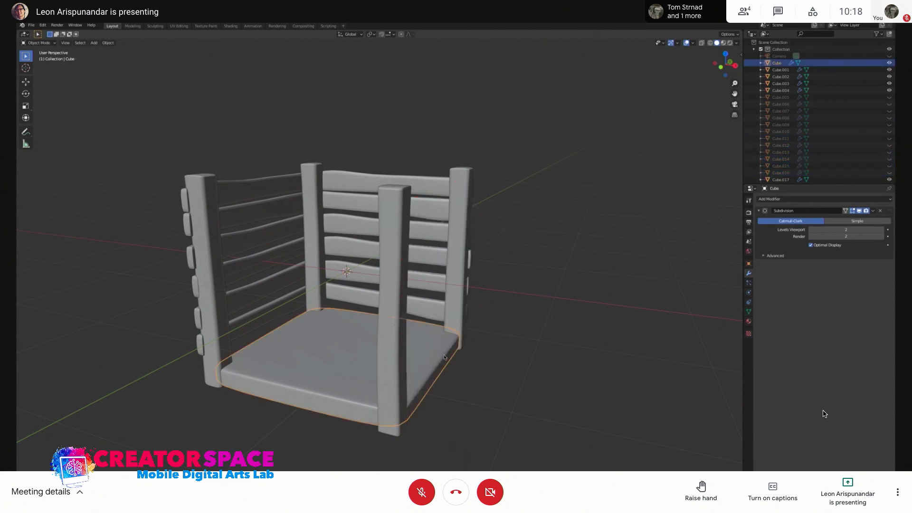
Select the free-standing front-right leg and start editing its mesh in edge selection mode
middle_drag(476, 247, 463, 261)
click(379, 262)
middle_drag(449, 296, 482, 280)
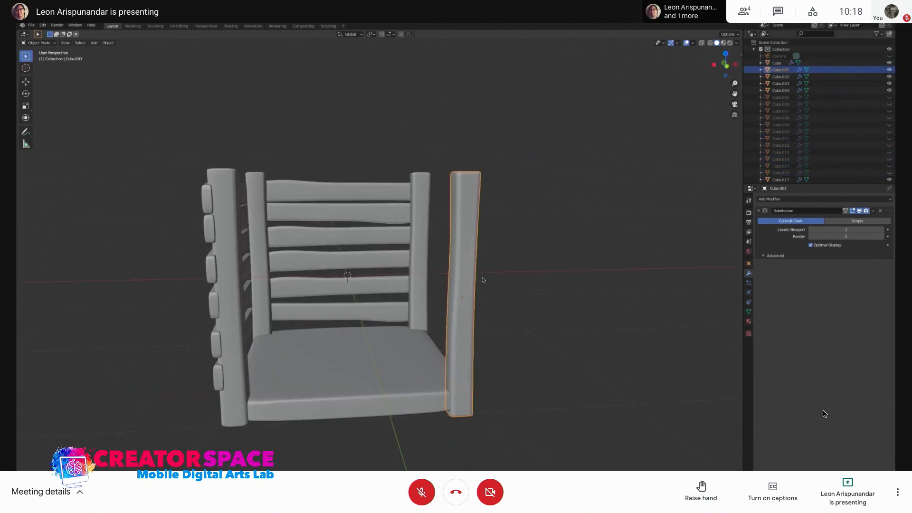
middle_drag(494, 214, 469, 243)
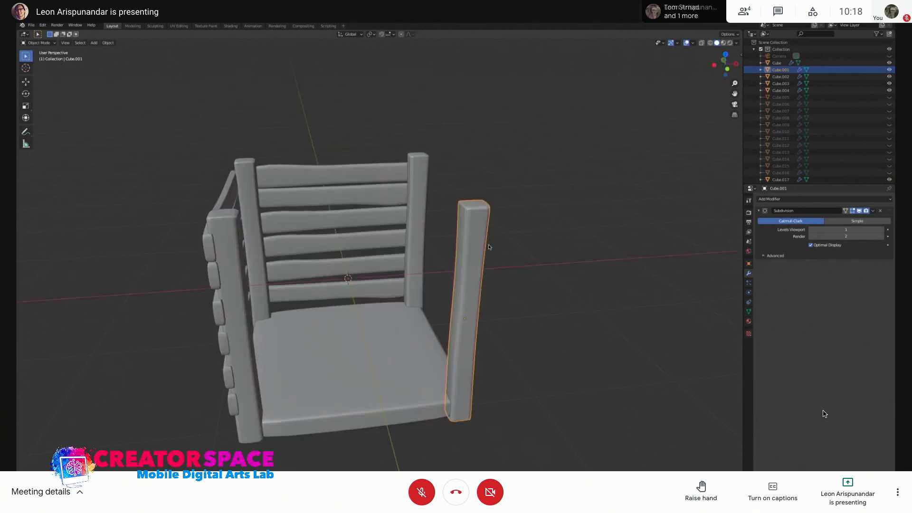
middle_drag(521, 251, 513, 251)
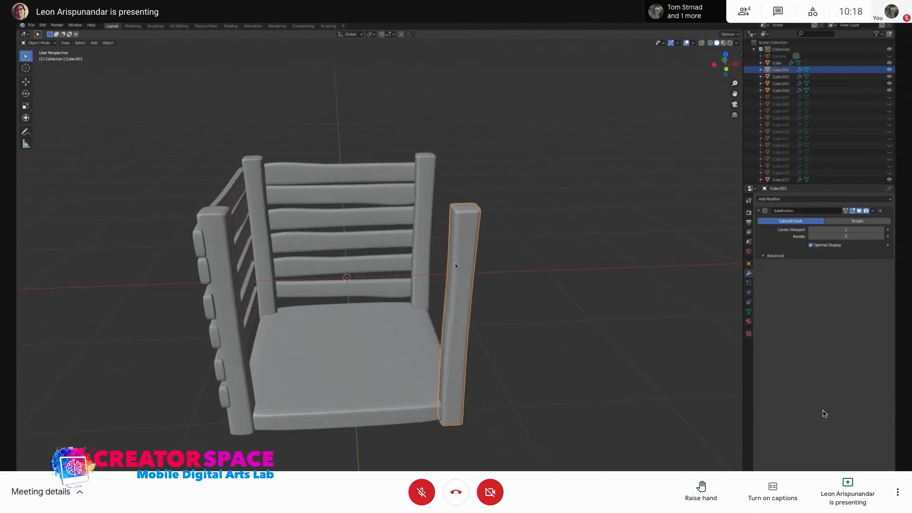
key(Tab)
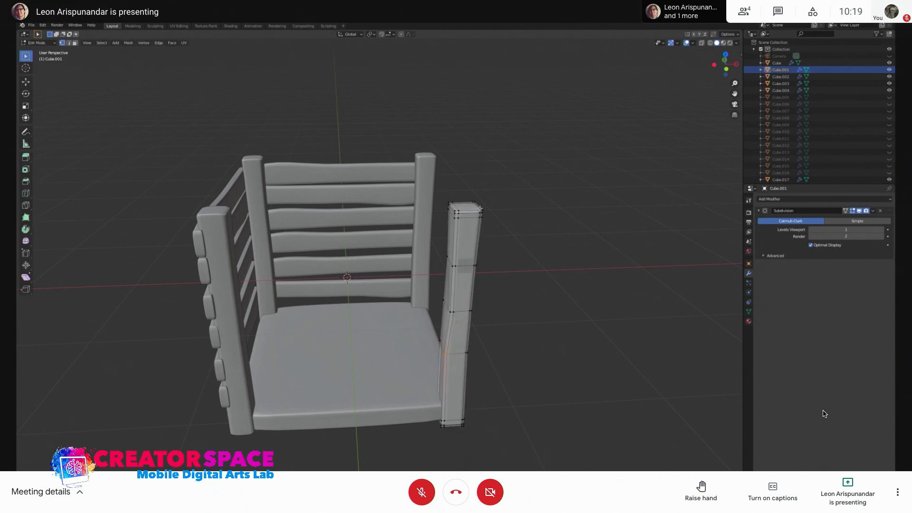
key(2)
click(470, 214)
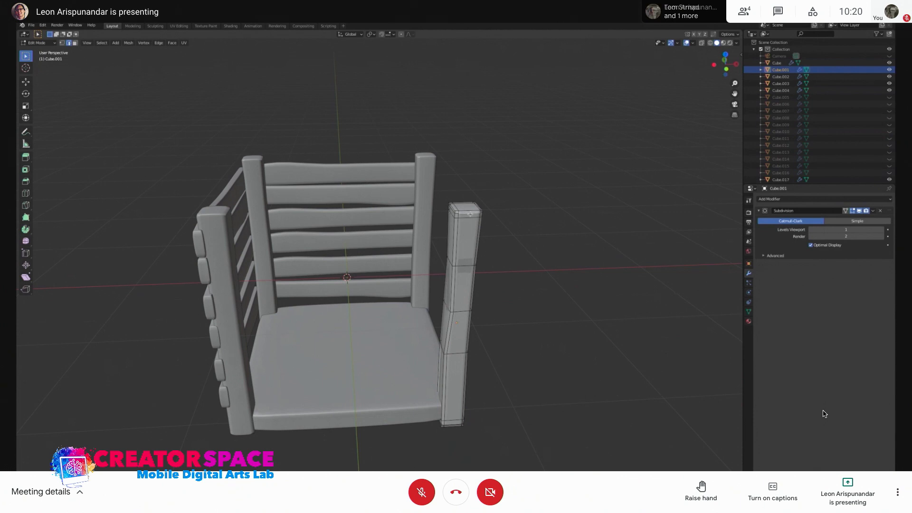
click(474, 211)
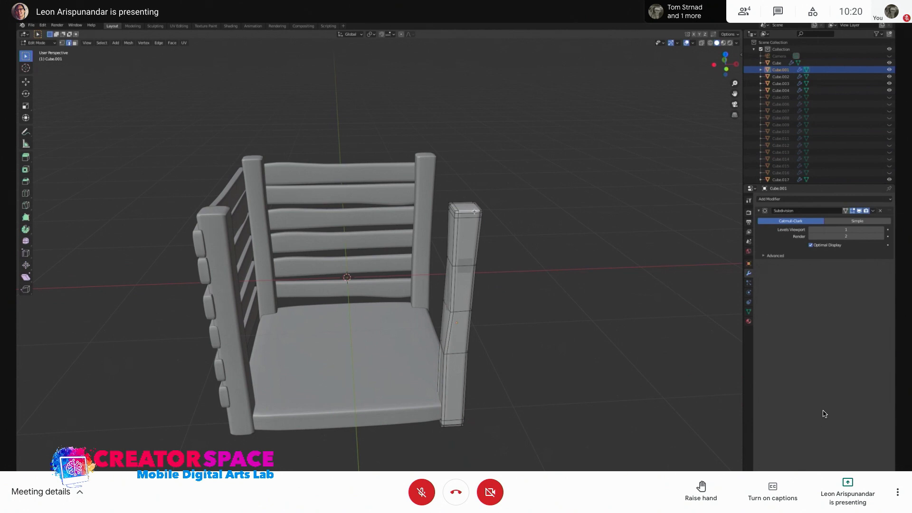
Select the outermost front edge across the upper end of the front-right leg
scroll(492, 195, up, 1)
shift+middle_drag(526, 175, 464, 204)
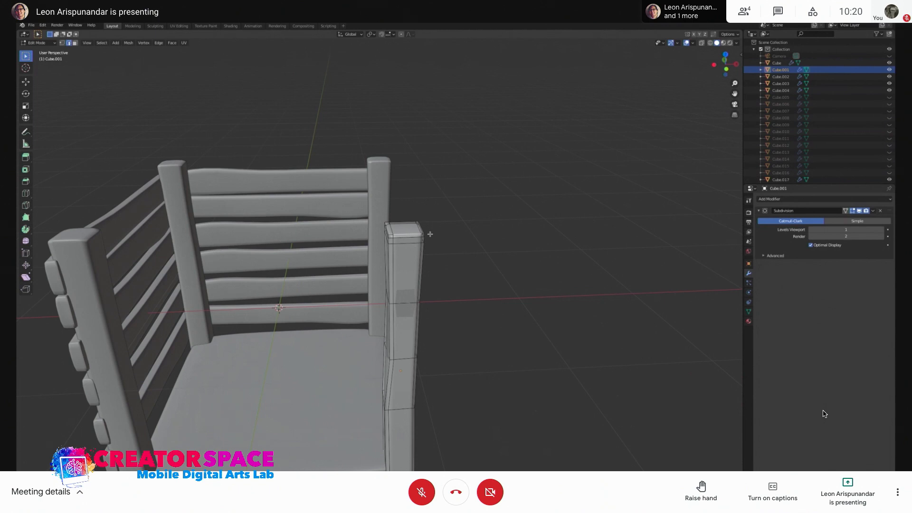
shift+middle_drag(423, 237, 430, 166)
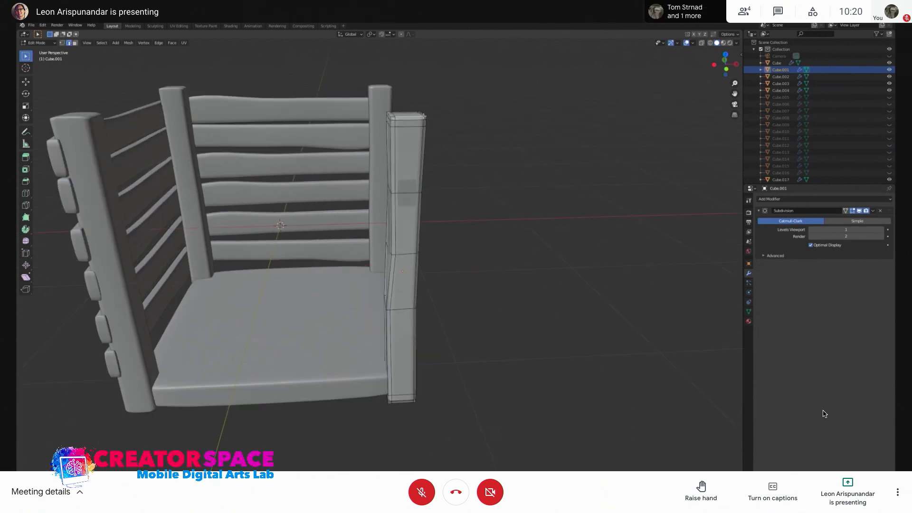
middle_drag(428, 116, 381, 109)
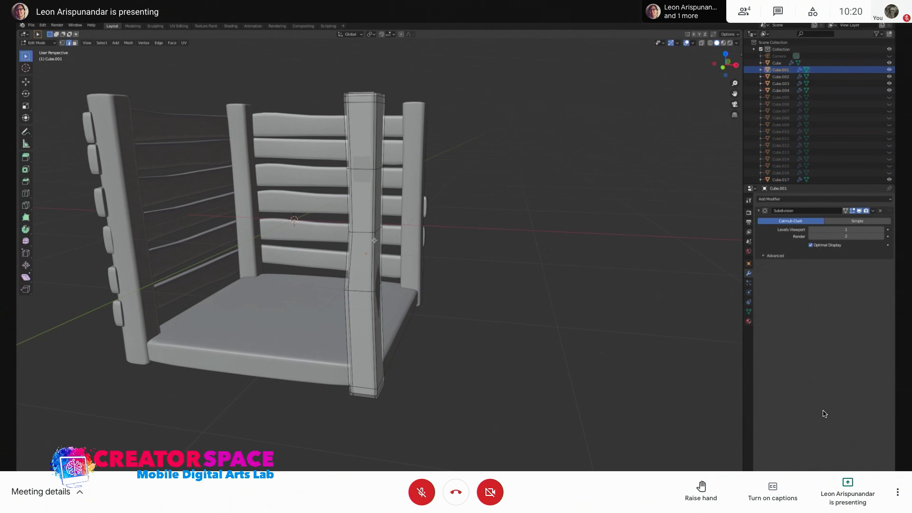
scroll(378, 398, up, 7)
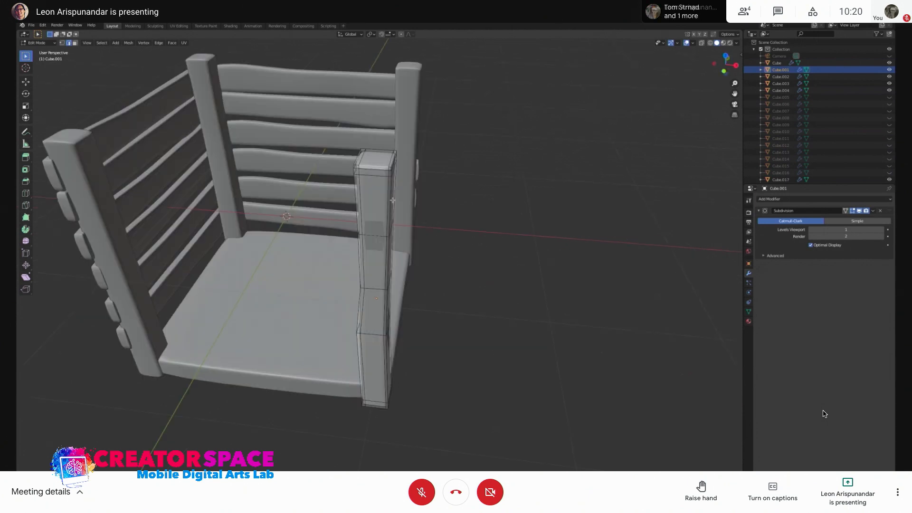
shift+middle_drag(350, 157, 328, 245)
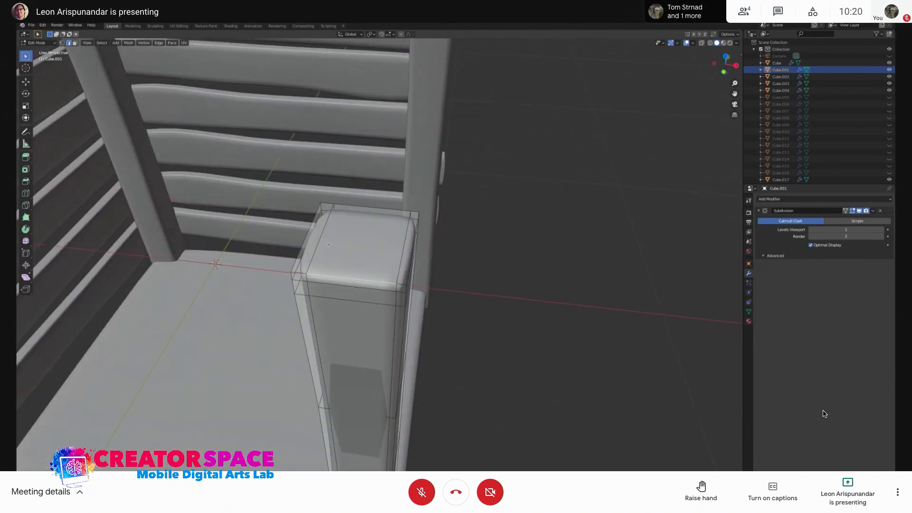
click(305, 273)
Add the leg's outer front corner edges along its full height and the front edge at its foot to the selection
middle_drag(324, 274, 335, 160)
click(331, 192)
middle_drag(331, 192, 351, 162)
click(351, 161)
shift+click(350, 188)
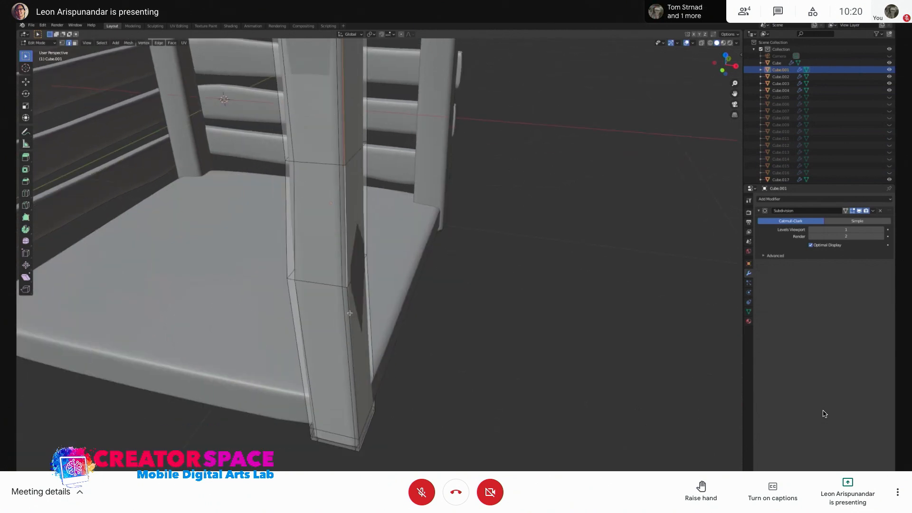
shift+click(349, 312)
shift+middle_drag(349, 312, 369, 191)
shift+click(365, 287)
middle_drag(366, 301, 378, 175)
shift+click(285, 167)
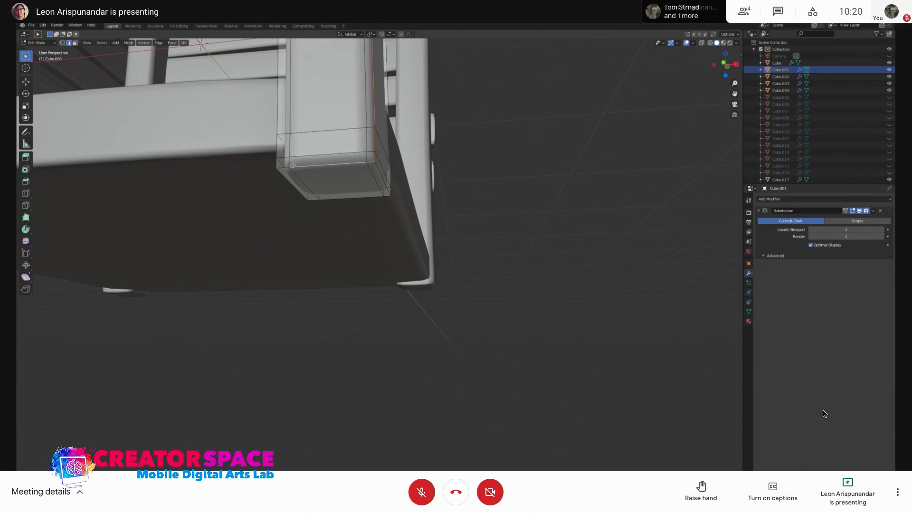
Mark the selected front and corner edges of the leg as a seam and deselect them
key(KP_7)
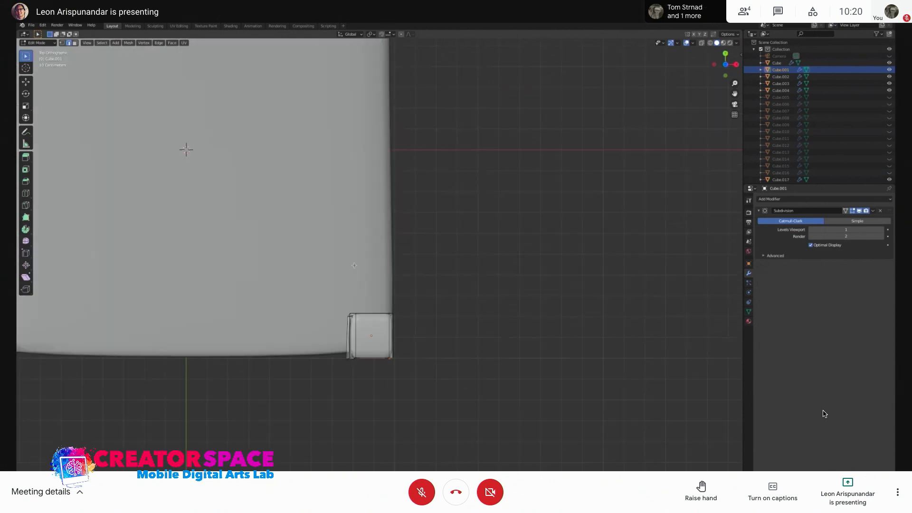
middle_drag(370, 308, 364, 270)
shift+middle_drag(375, 210, 377, 304)
scroll(375, 338, down, 2)
shift+middle_drag(418, 162, 373, 205)
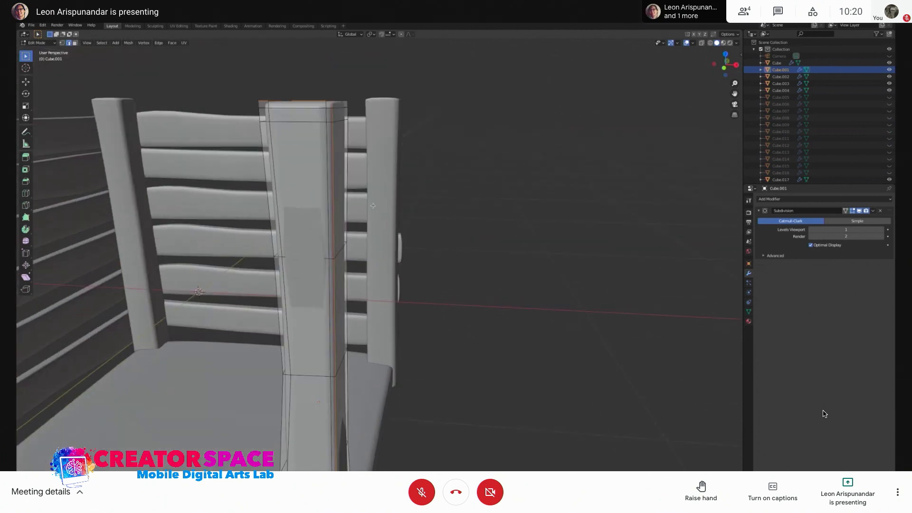
right_click(332, 148)
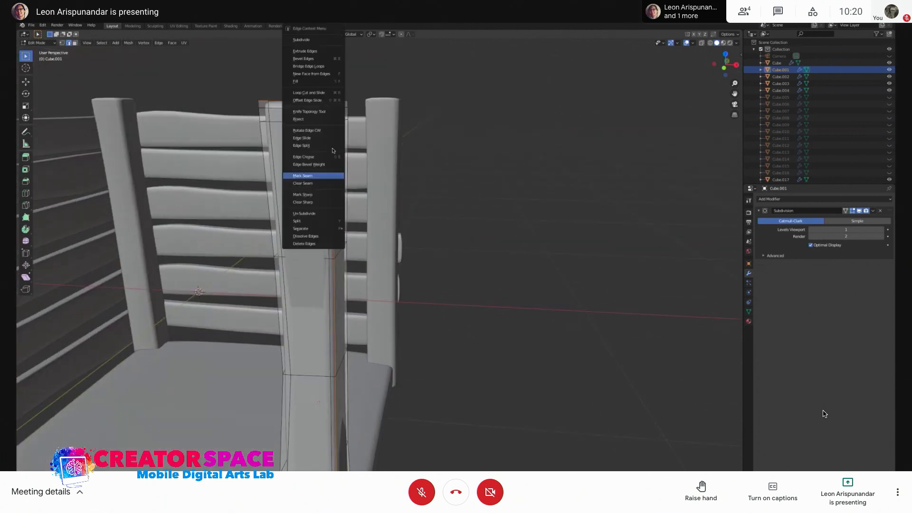
click(326, 177)
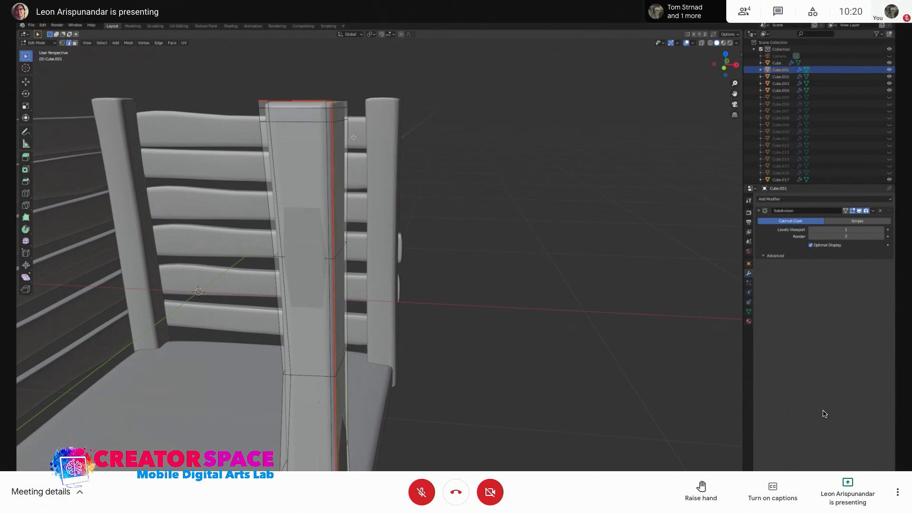
key(Tab)
key(Tab)
click(329, 142)
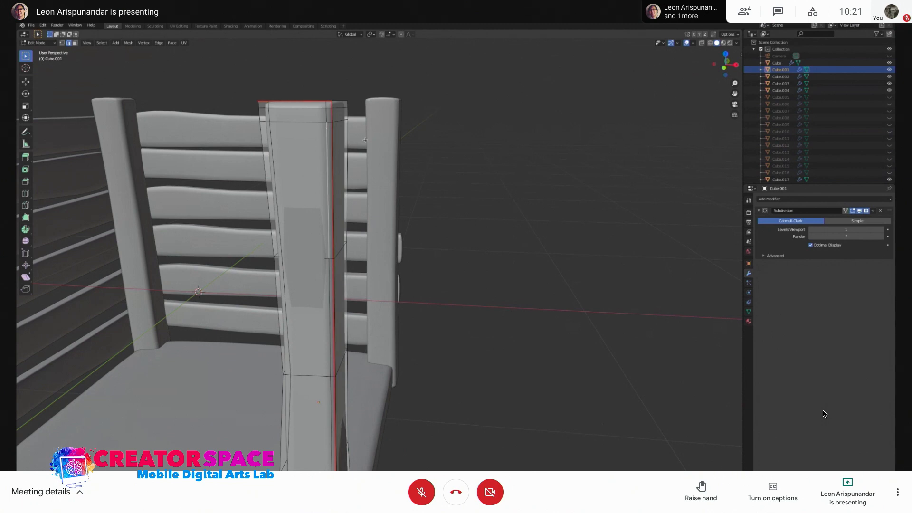
scroll(340, 139, up, 3)
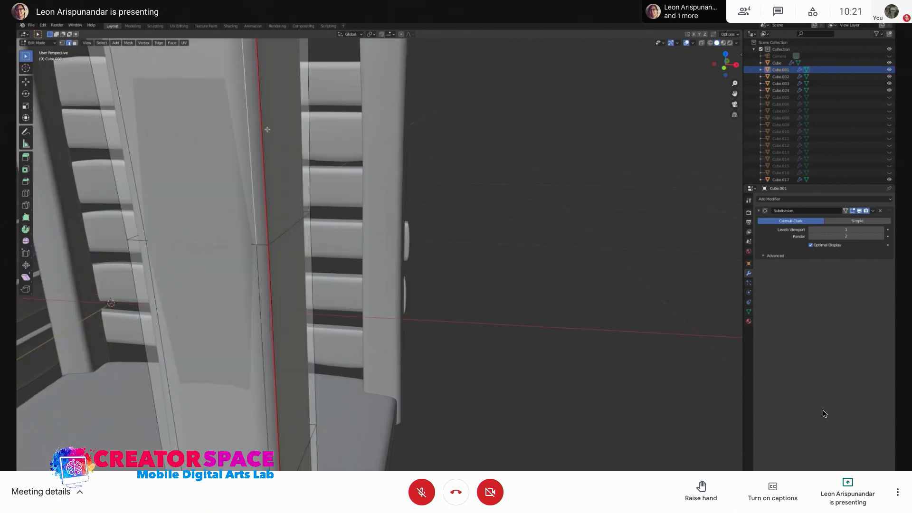
scroll(268, 129, down, 3)
middle_drag(336, 109, 328, 173)
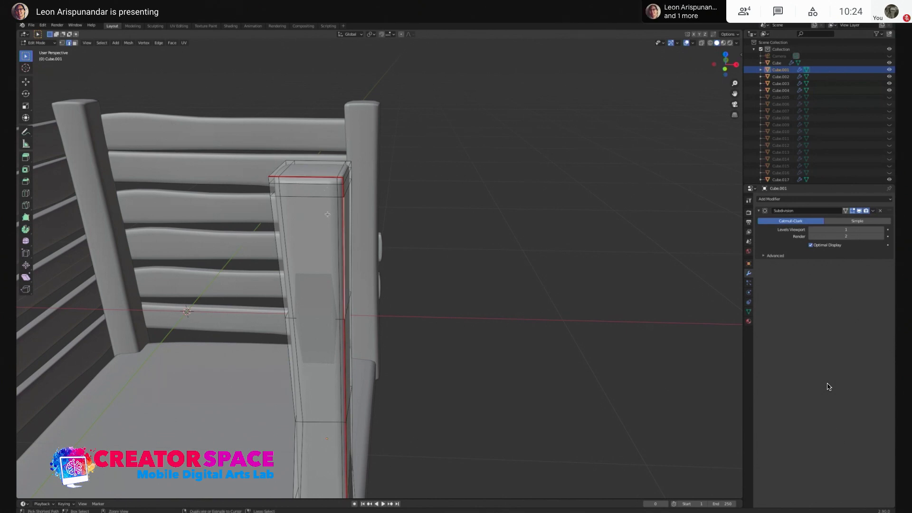
Undo the seam marking and deselection, returning to the front-right leg's mesh with its front and corner edges selected
key(Tab)
key(ctrl+z)
key(ctrl+z)
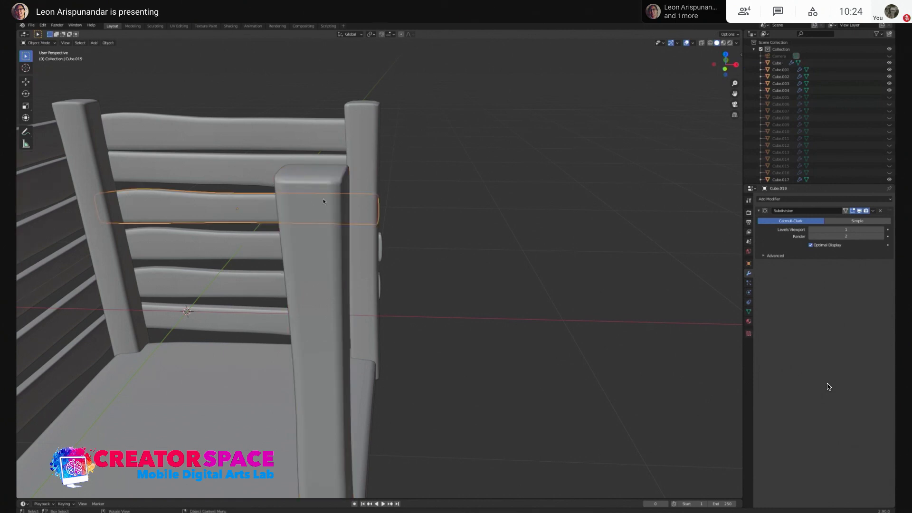
key(Tab)
click(313, 232)
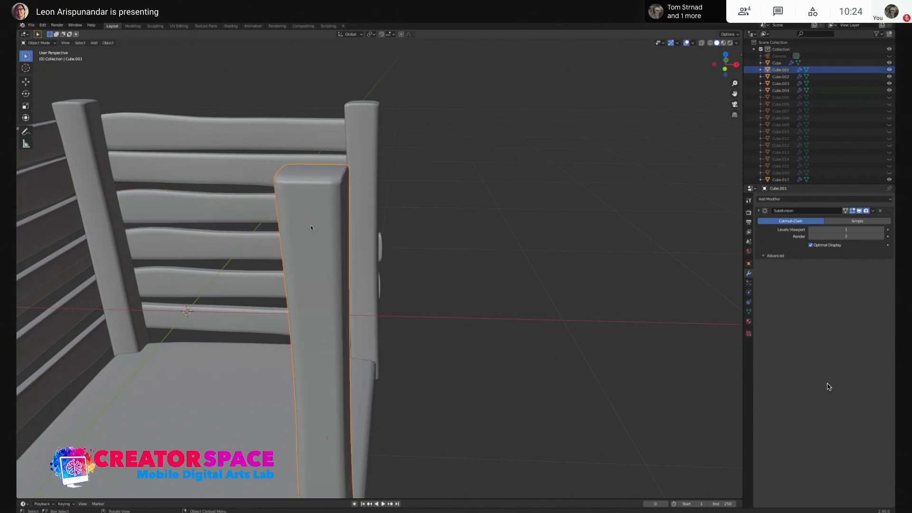
key(Tab)
key(Tab)
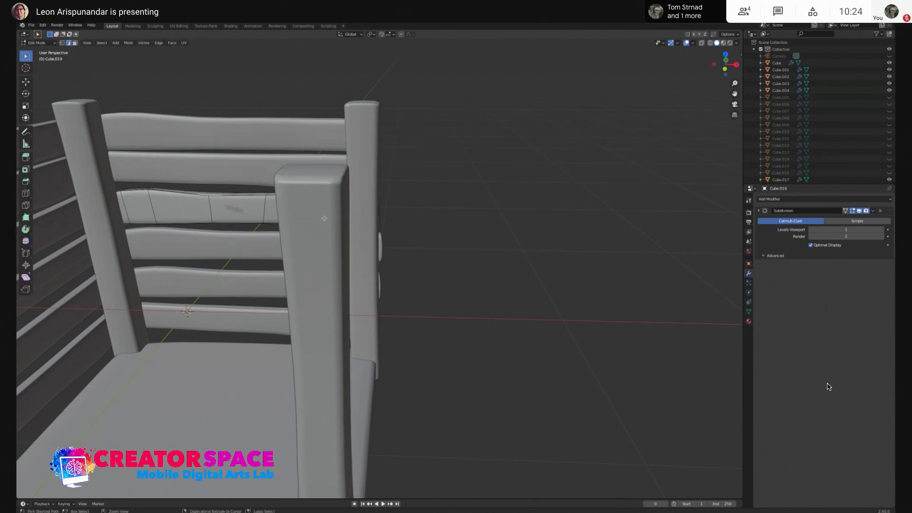
key(Tab)
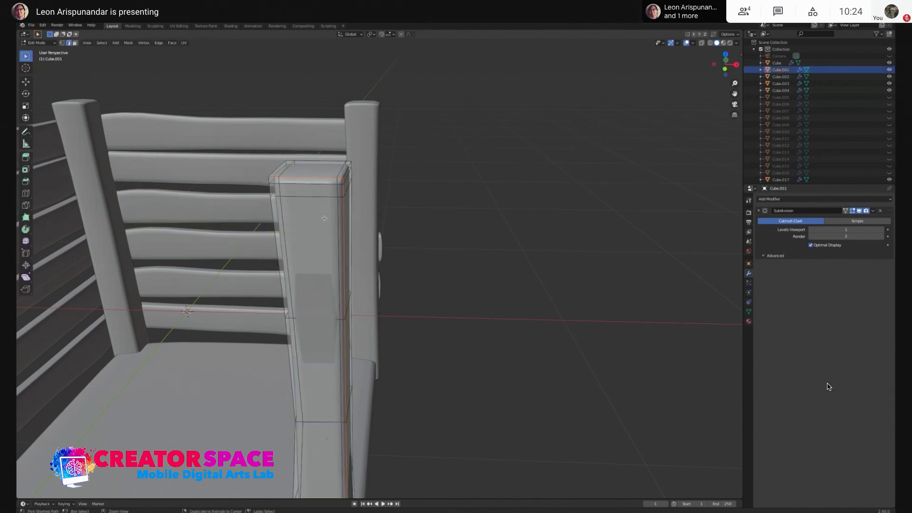
key(Tab)
key(Tab)
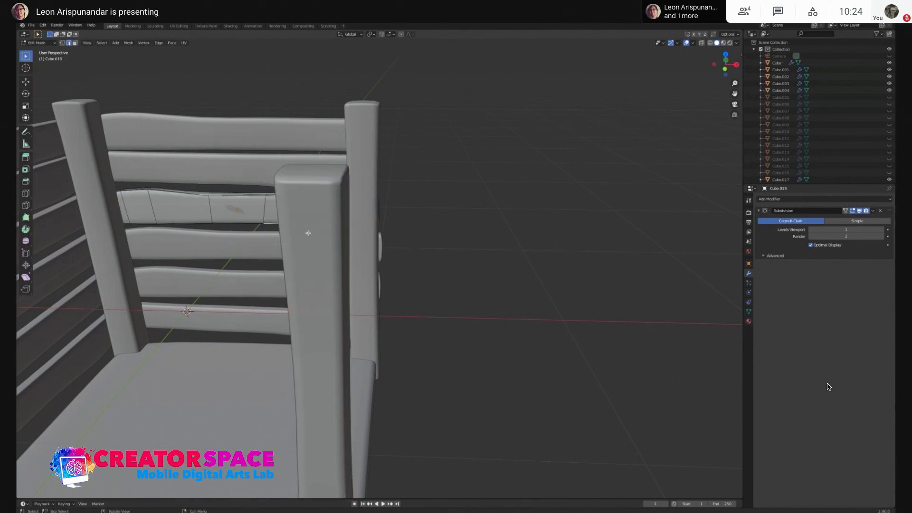
key(Tab)
middle_drag(333, 313, 551, 228)
key(Tab)
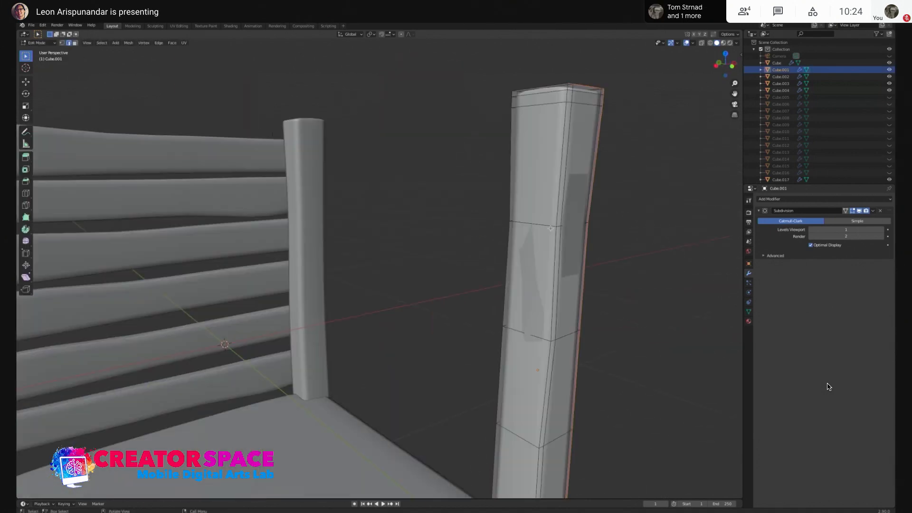
middle_drag(605, 191, 509, 240)
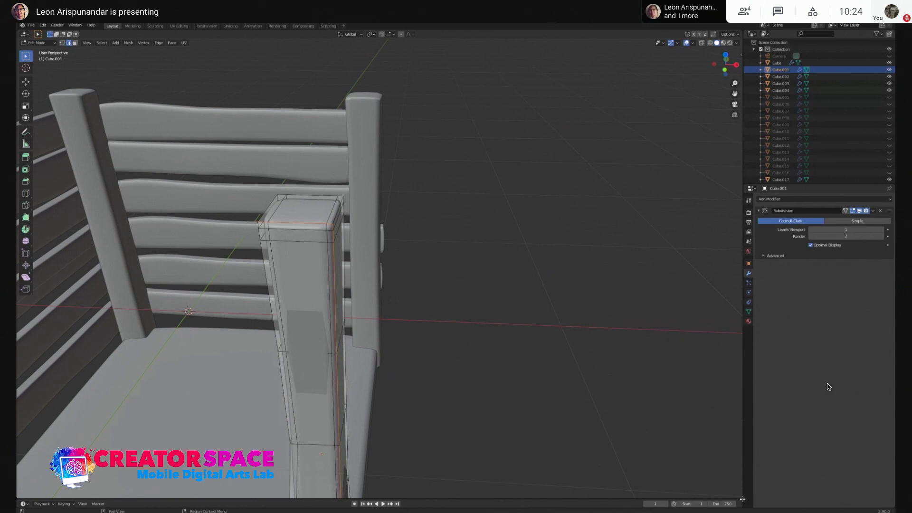
Collapse the timeline and divide the 3D viewport into one upper view and two side-by-side lower views
drag(743, 499, 746, 502)
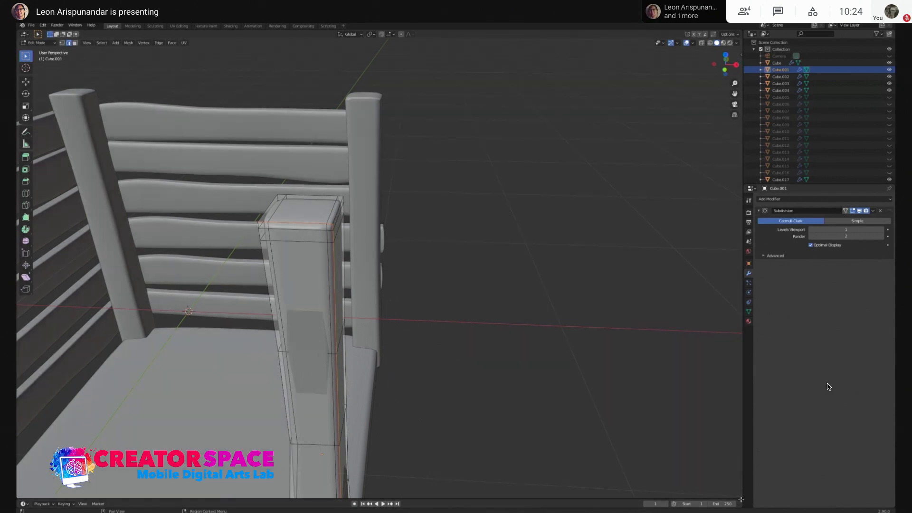
drag(737, 504, 734, 507)
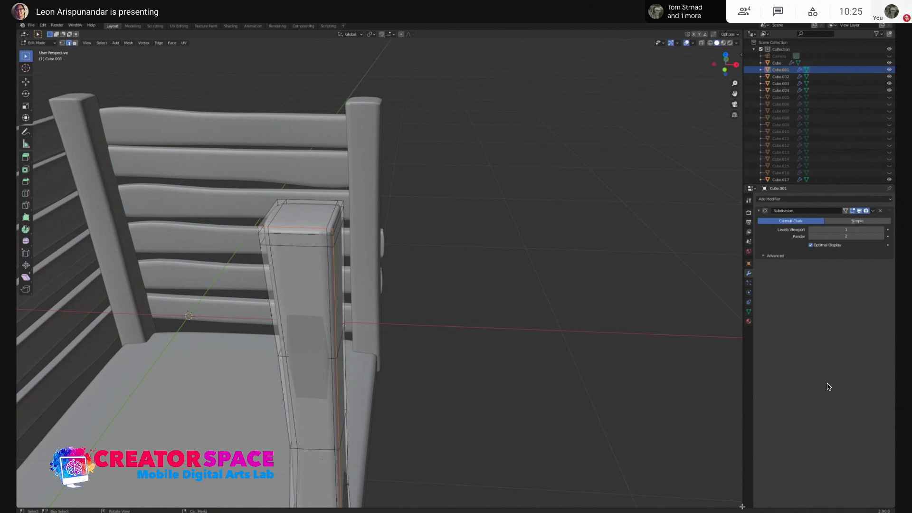
right_click(742, 506)
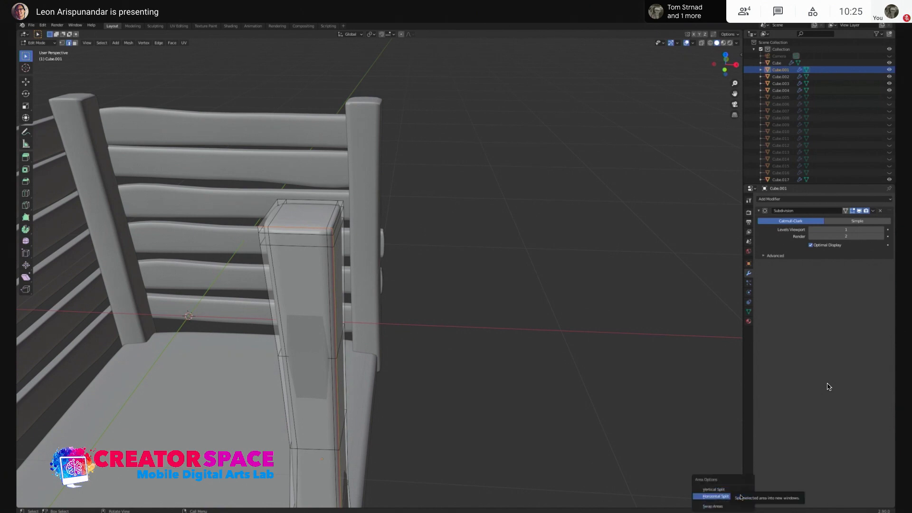
click(740, 498)
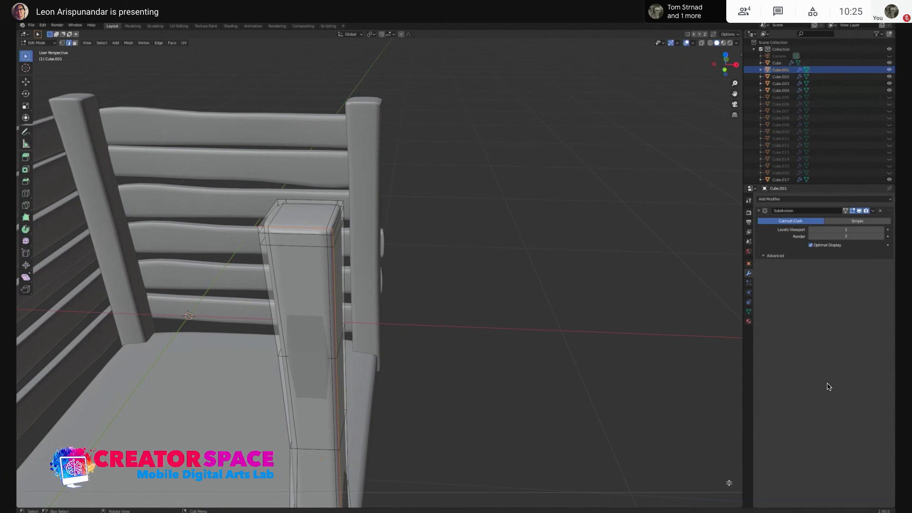
click(620, 248)
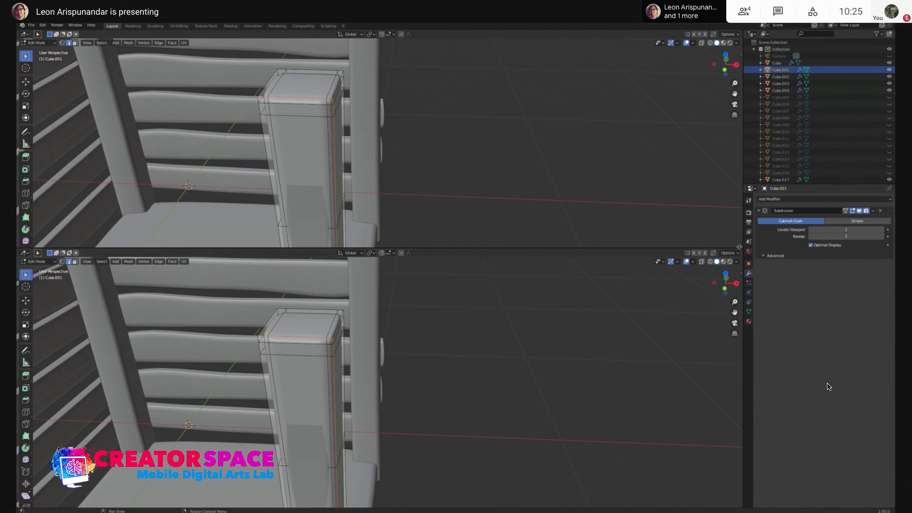
drag(739, 247, 344, 248)
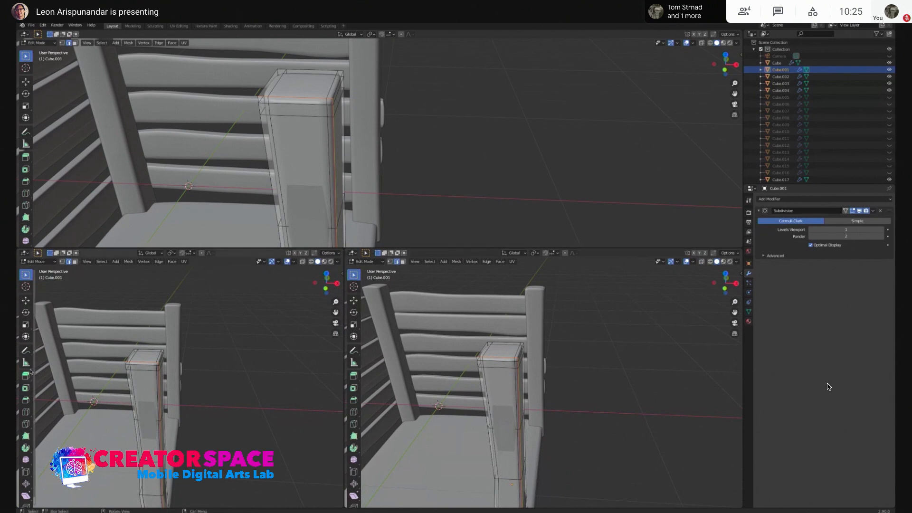
Show and hide the sidebar of the lower-left viewport and hide its tool strip
key(n)
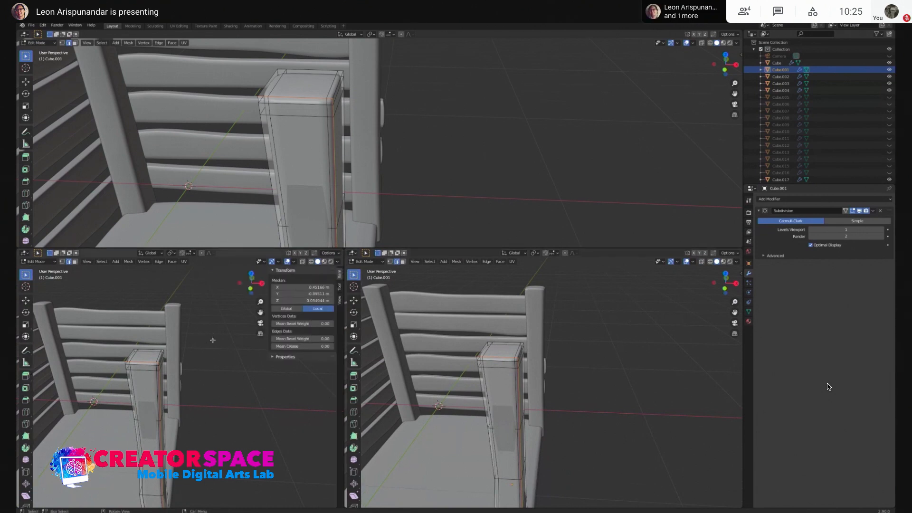
key(n)
key(t)
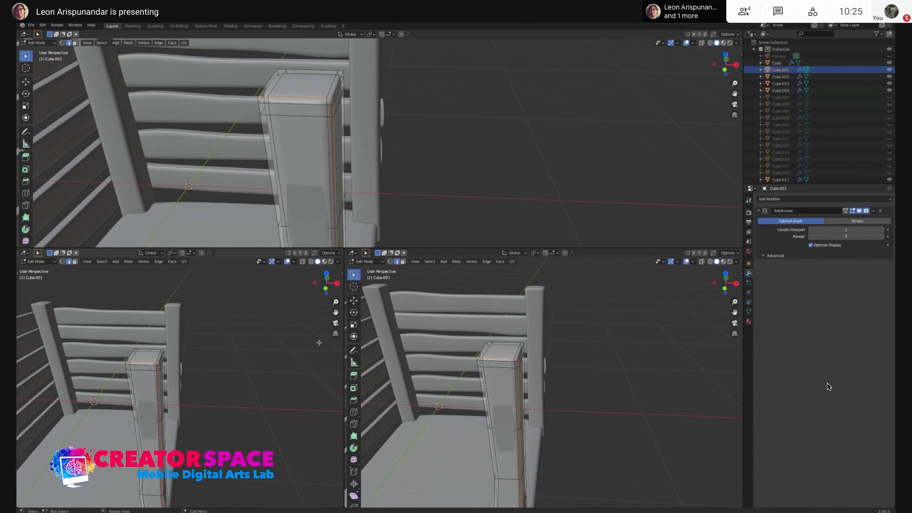
Hide the lower-right viewport's tool strip and enlarge the upper and lower-left viewports
key(t)
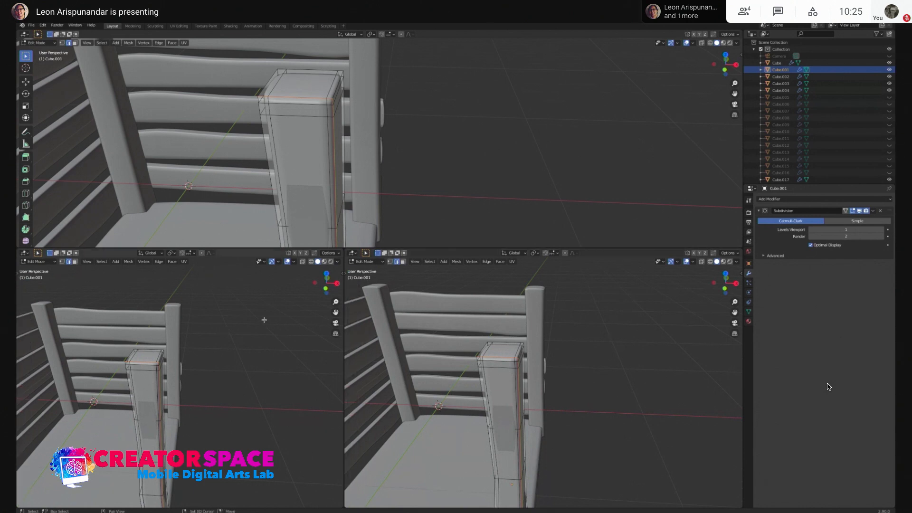
shift+middle_drag(264, 320, 273, 315)
scroll(422, 128, down, 2)
alt+shift+drag(351, 125, 435, 157)
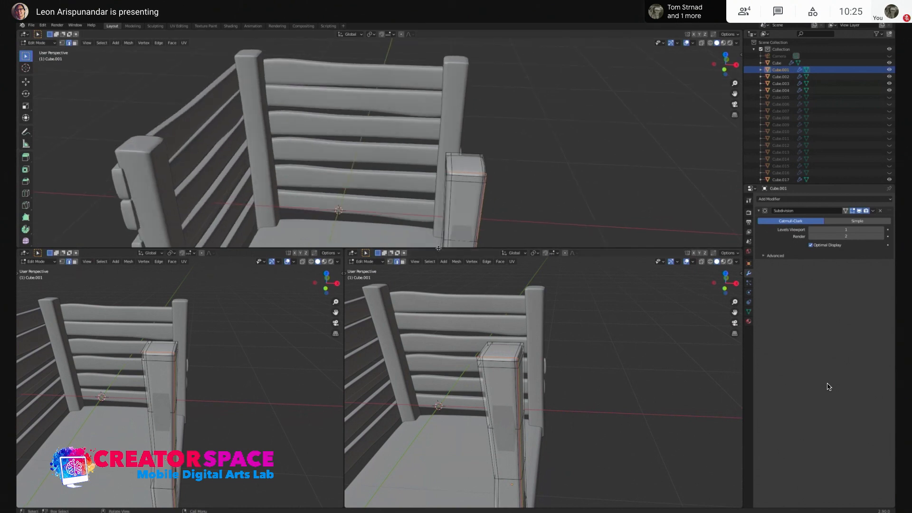
drag(439, 249, 412, 290)
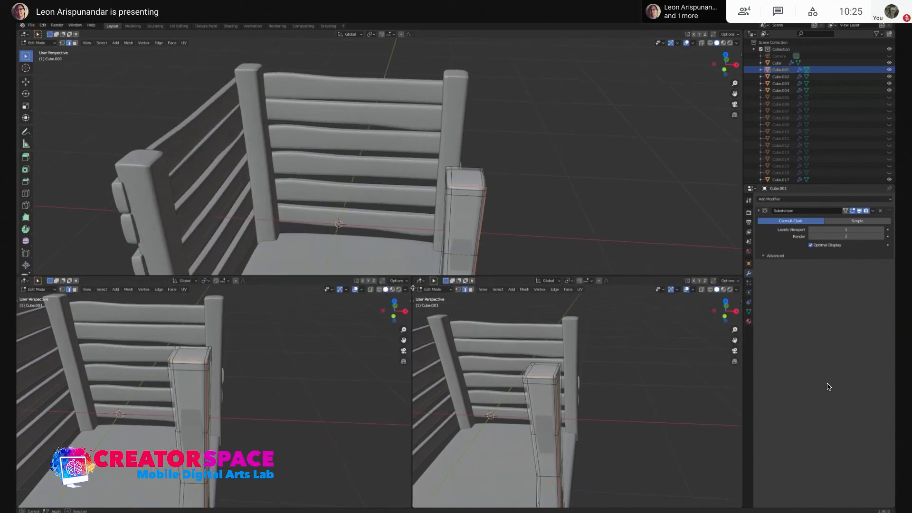
Switch the lower-left viewport to the UV Editor
click(24, 281)
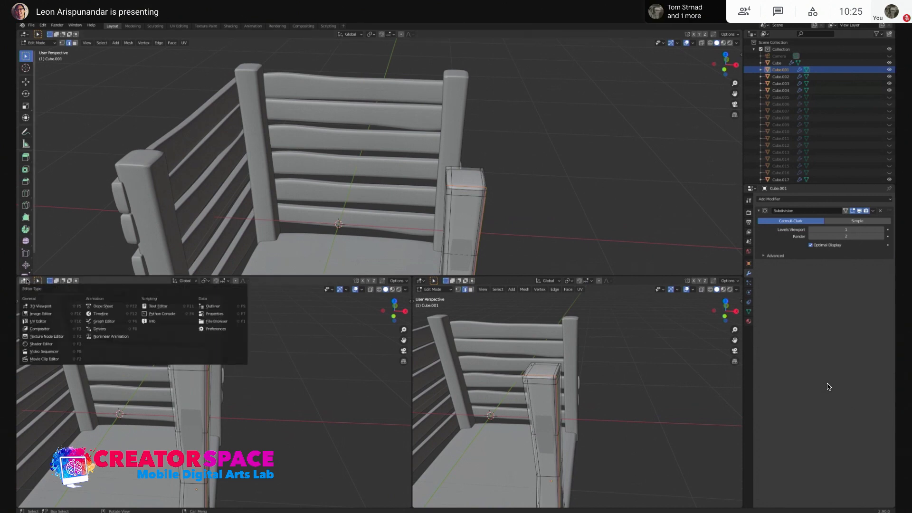
click(33, 322)
scroll(275, 411, up, 3)
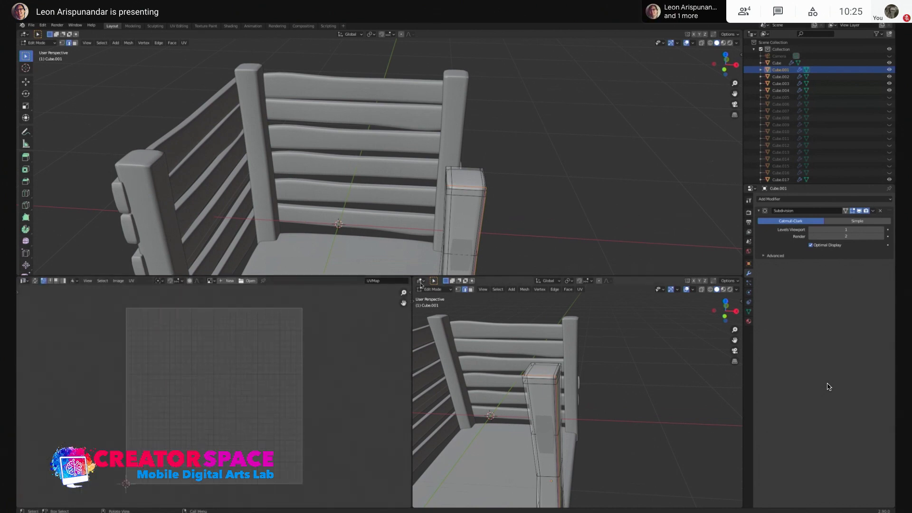
Switch the lower-right viewport to the UV Editor
click(421, 284)
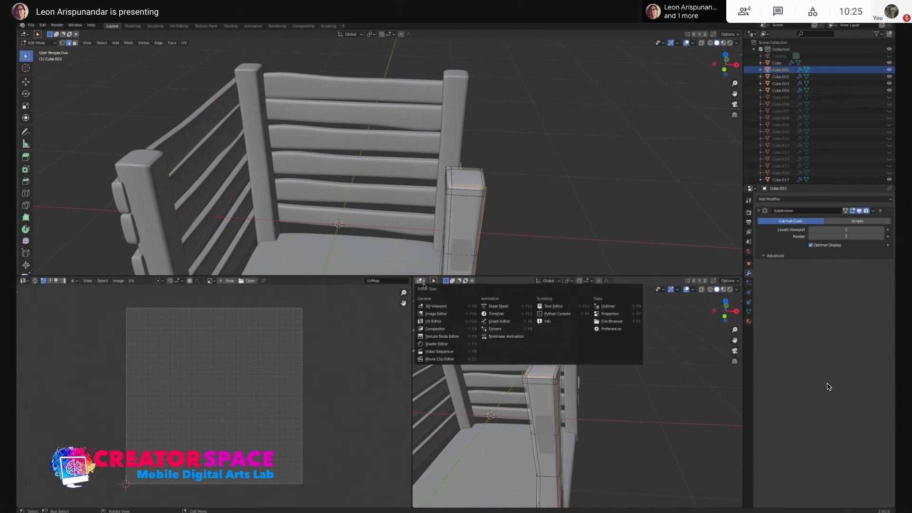
click(429, 323)
scroll(559, 389, up, 4)
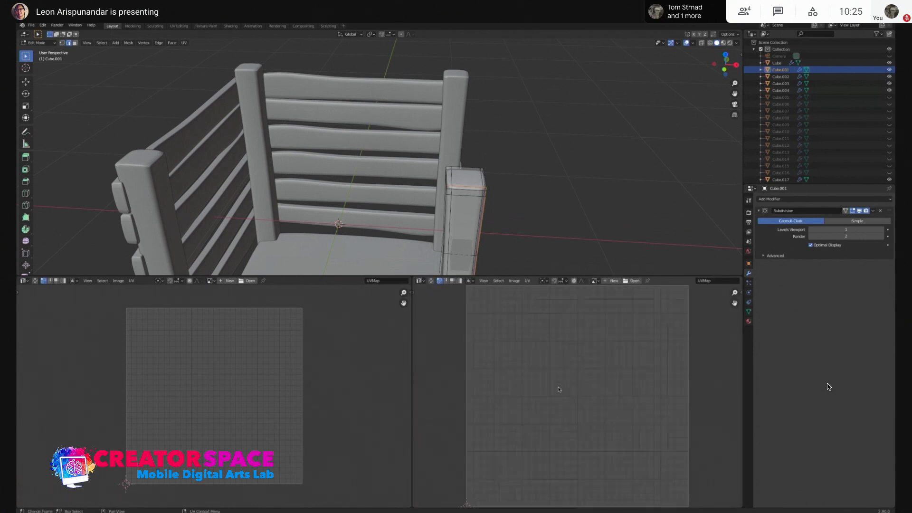
Change the lower-left area to the Shader Editor and hide its sidebar
click(23, 281)
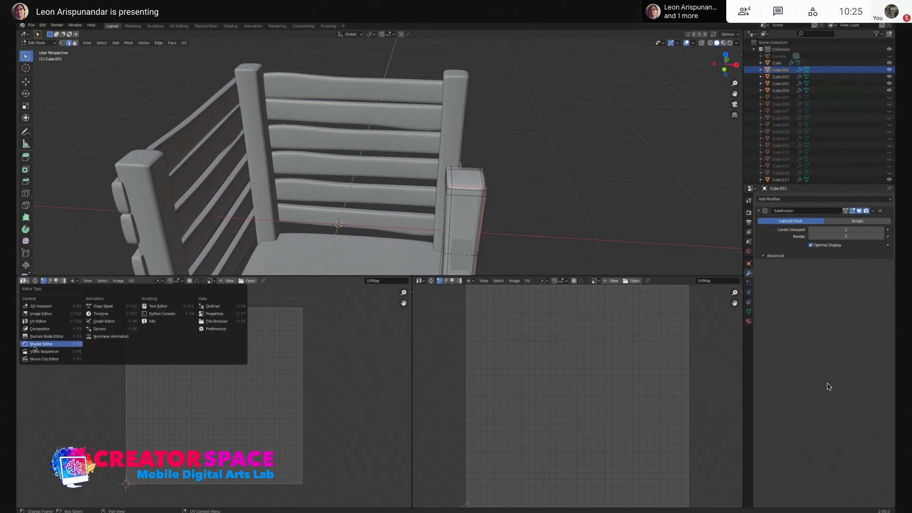
click(38, 344)
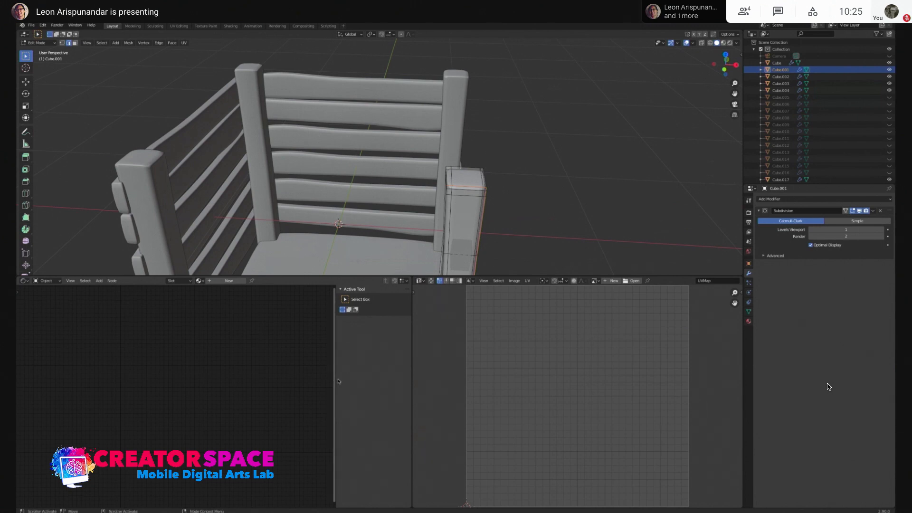
key(n)
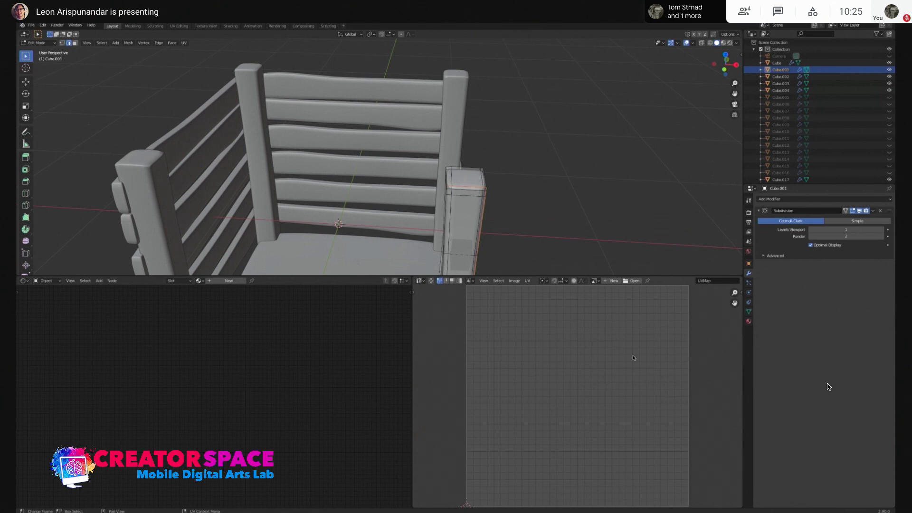
click(419, 281)
shift+middle_drag(476, 115, 450, 64)
click(443, 119)
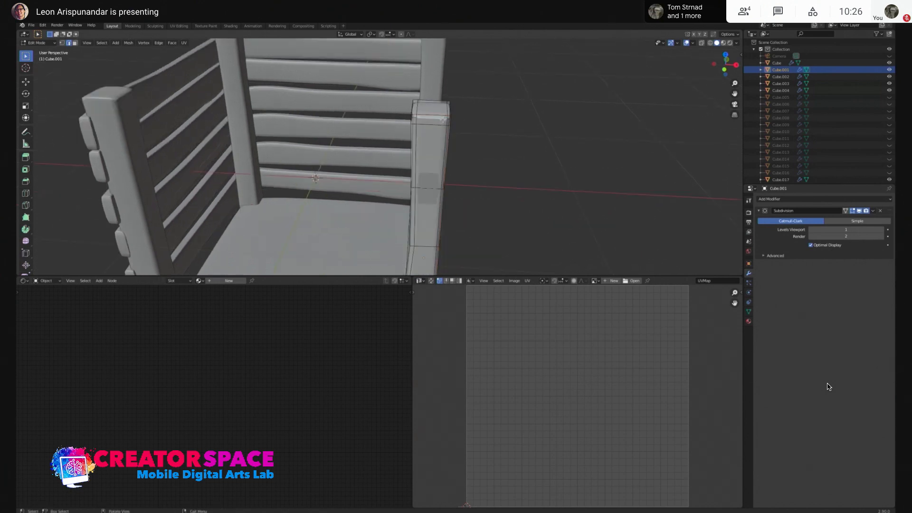
key(Tab)
click(434, 144)
key(Tab)
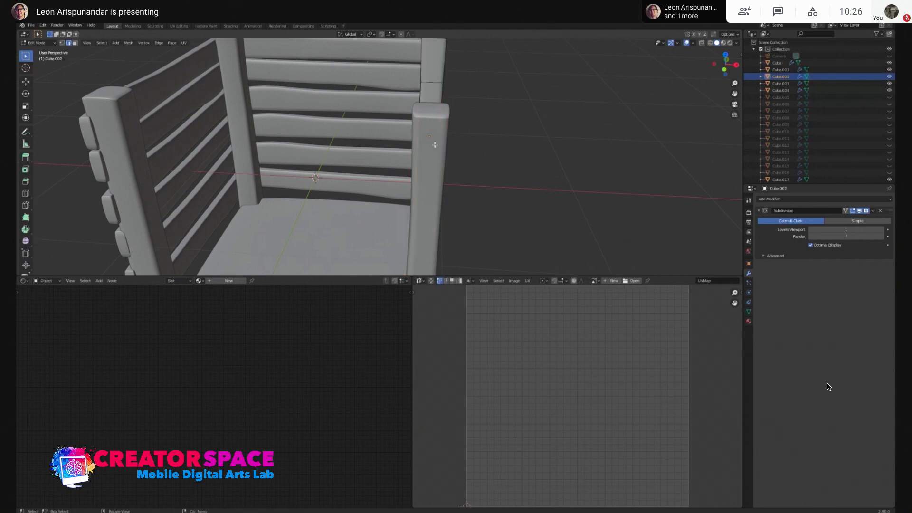
key(Tab)
click(439, 153)
key(Tab)
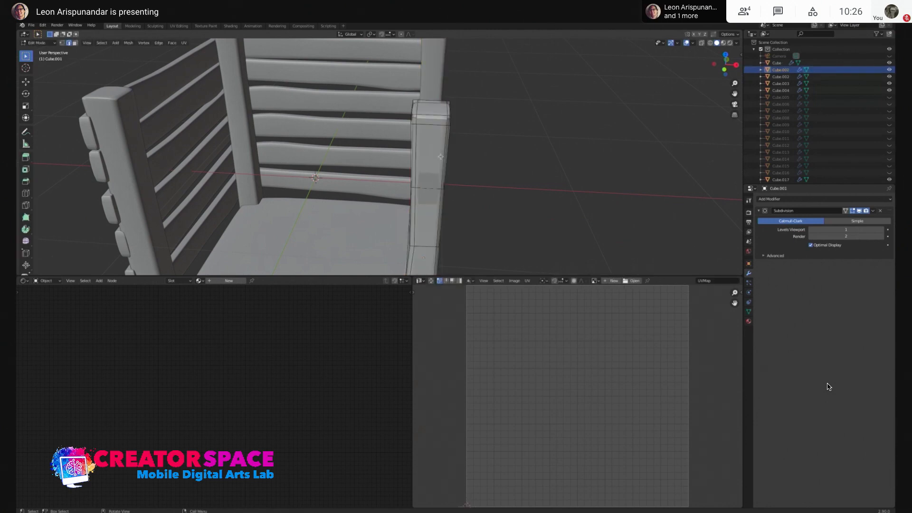
Select the front-right leg's entire mesh to display its UV layout
key(a)
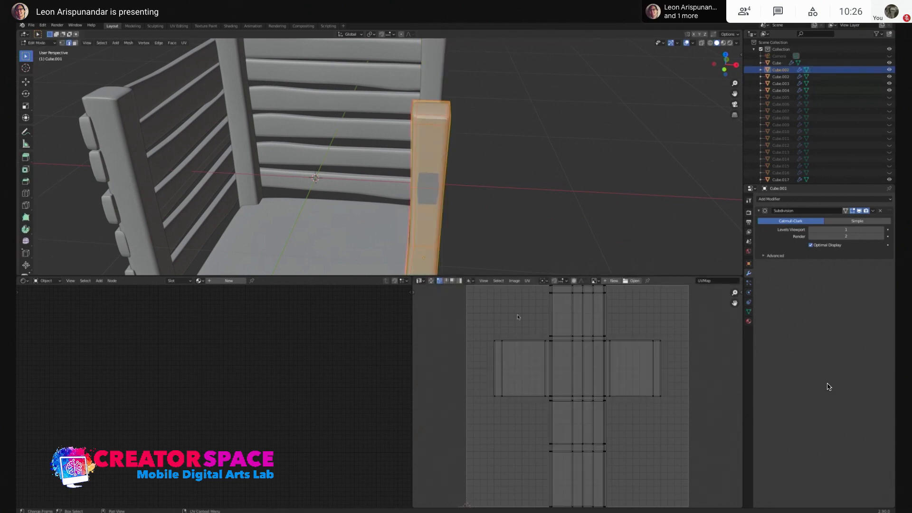
scroll(632, 359, down, 3)
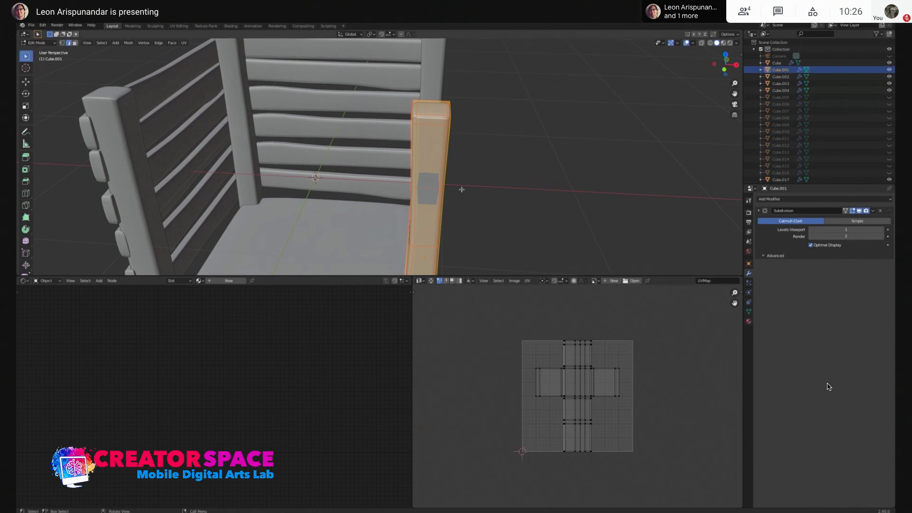
middle_drag(454, 190, 448, 152)
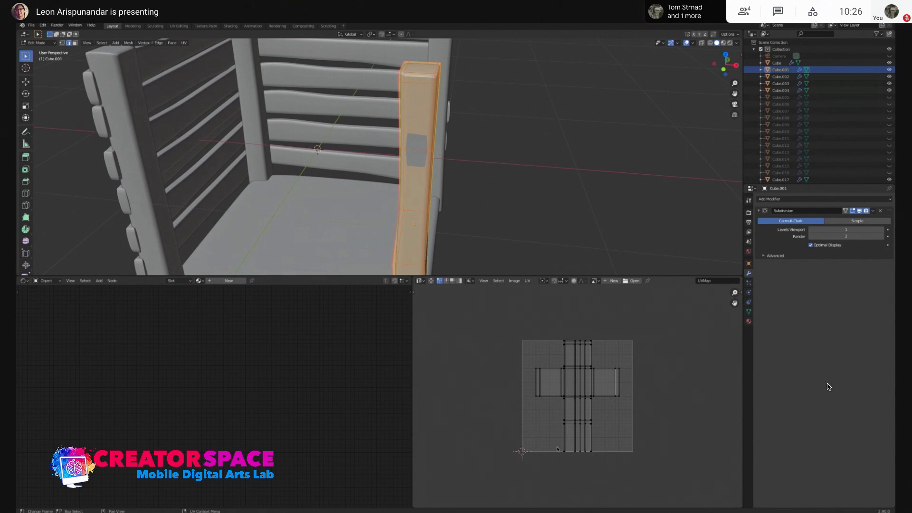
middle_drag(491, 198, 467, 165)
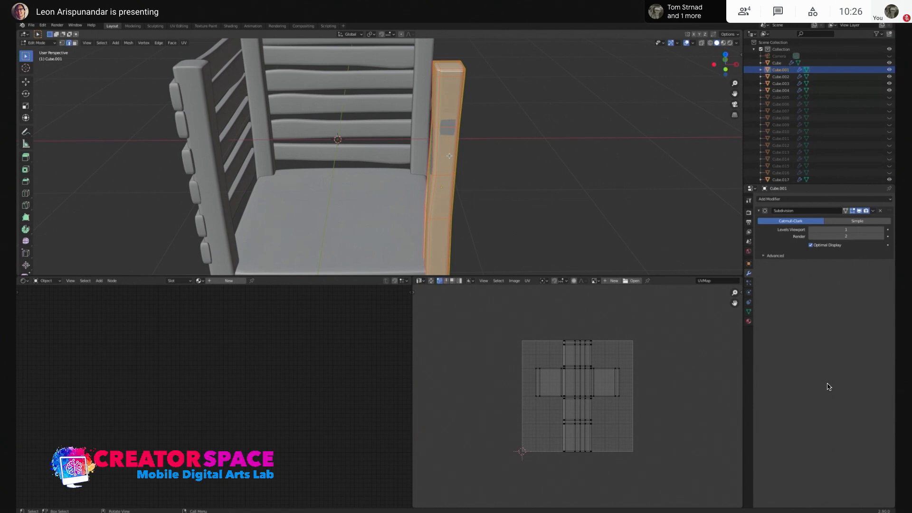
Try a Smart UV Project on the whole leg with a 66 angle limit and zero island margin, and undo it
key(u)
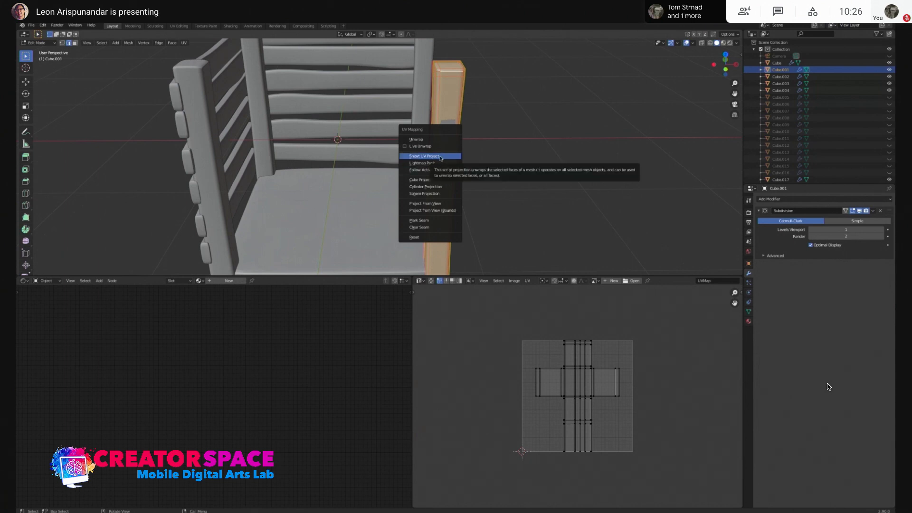
click(441, 158)
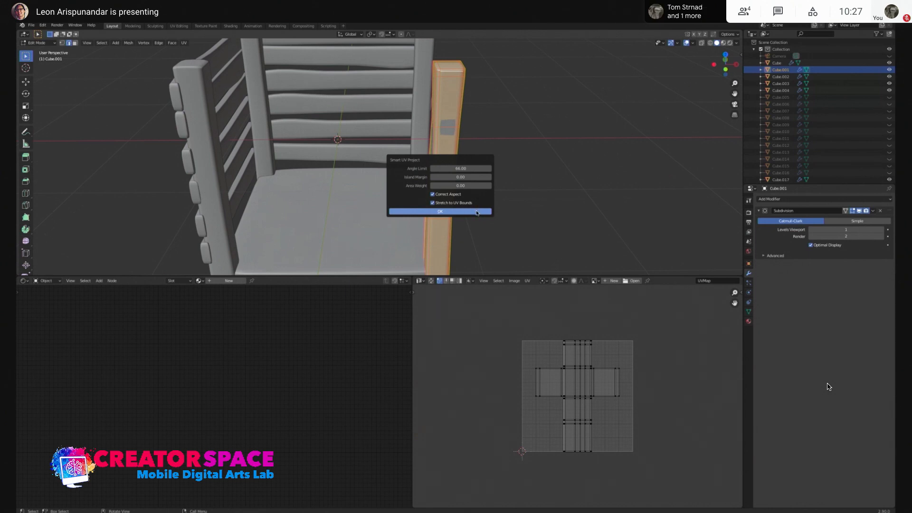
click(440, 211)
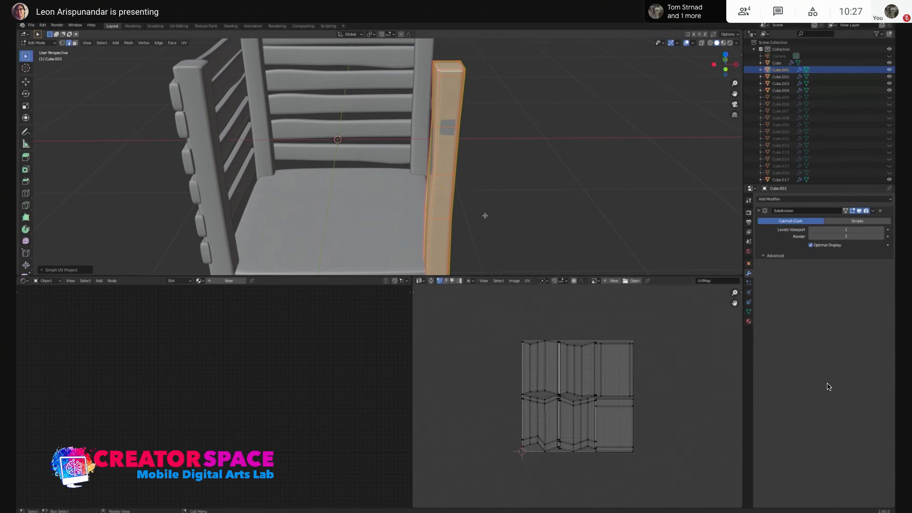
key(ctrl+z)
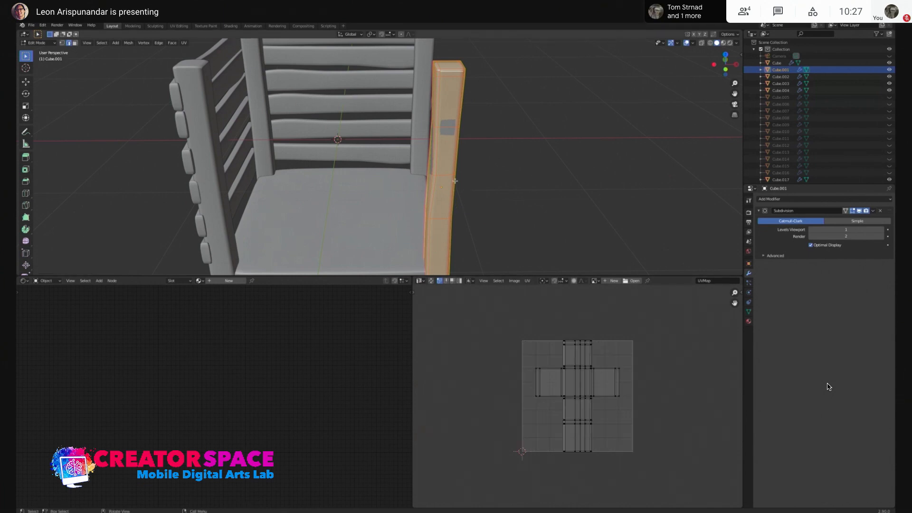
Examine the available UV mapping methods for the selected leg, including Unwrap, Smart UV Project and Cube Projection
key(u)
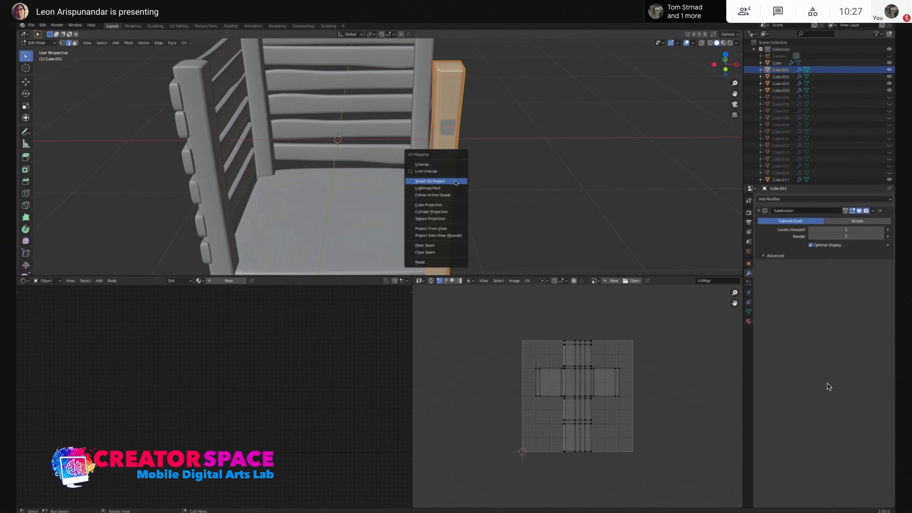
click(431, 164)
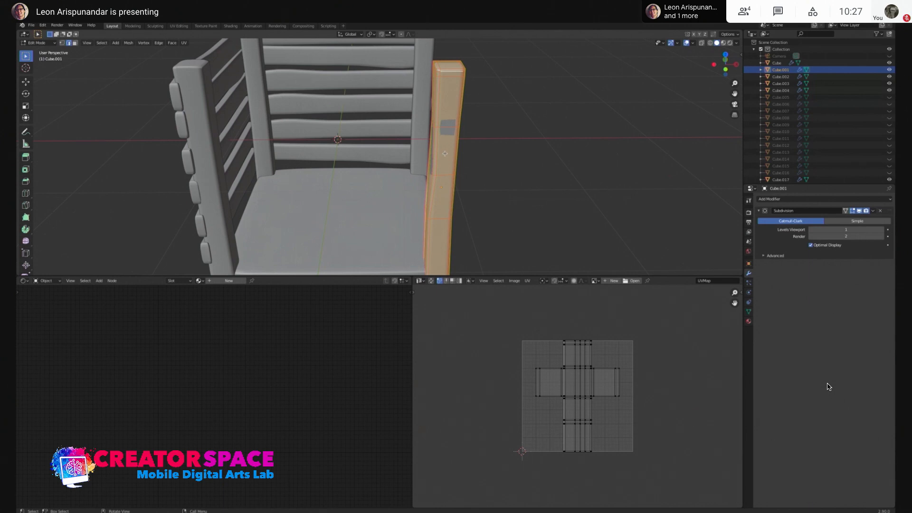
key(u)
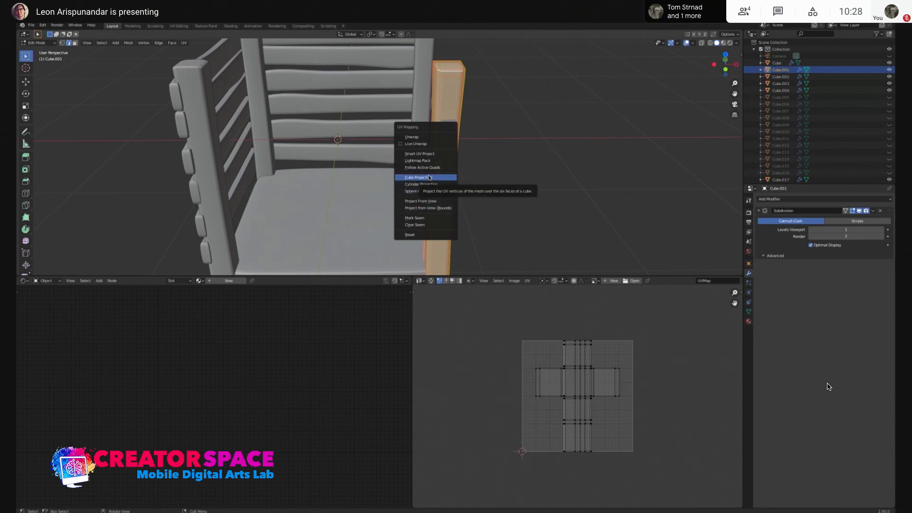
click(442, 137)
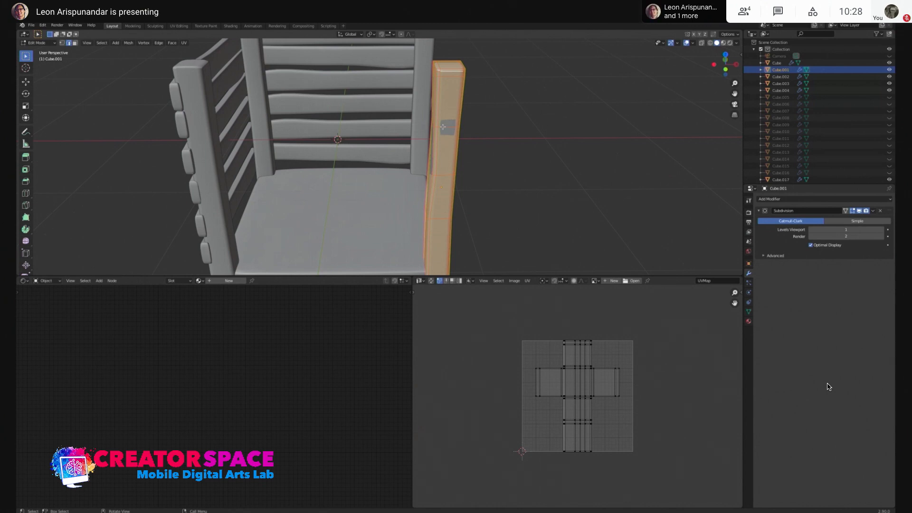
key(u)
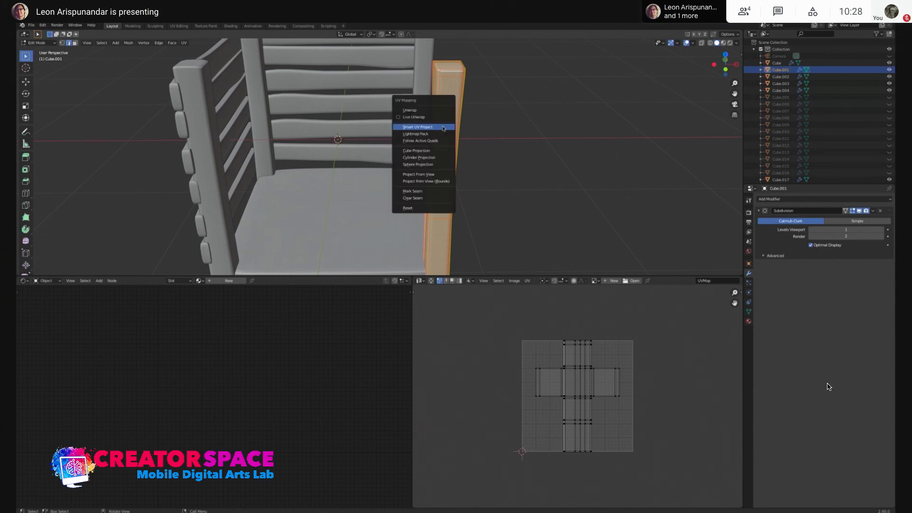
click(444, 128)
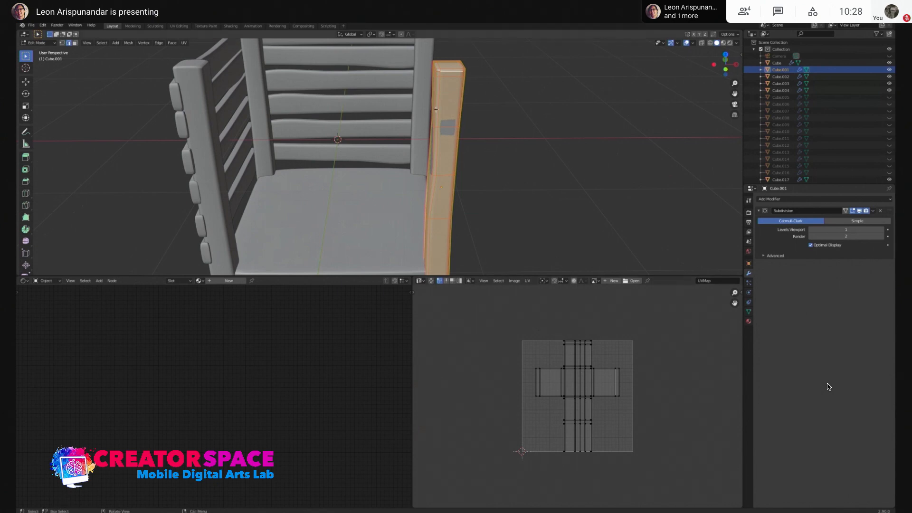
key(u)
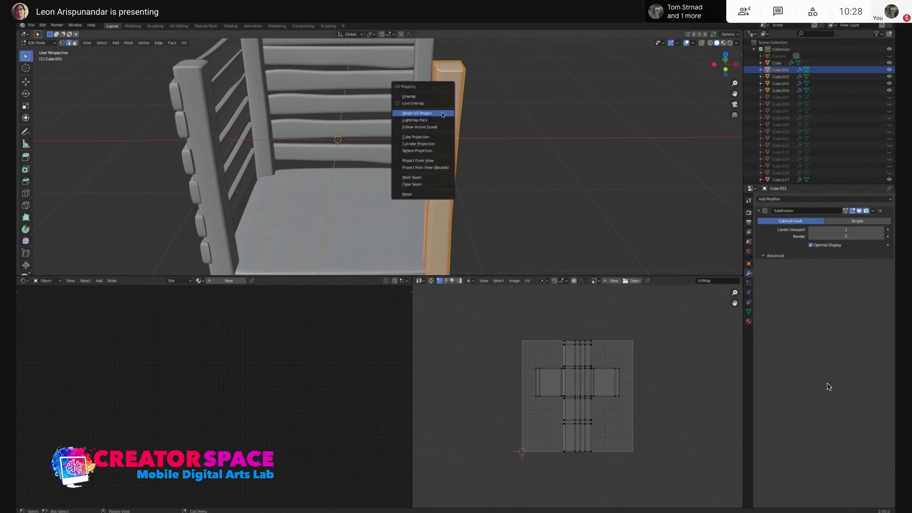
click(417, 138)
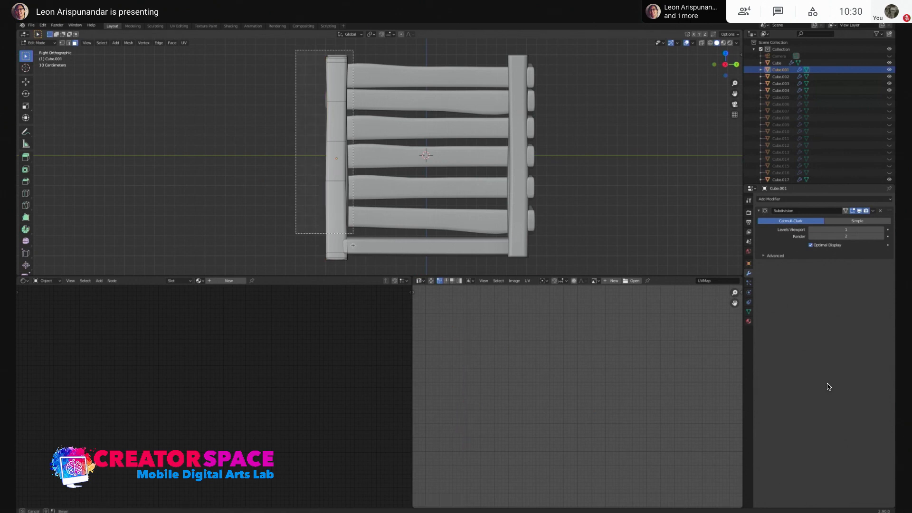
Select the leg's outer side faces in the right orthographic view and map them with Project From View
middle_drag(341, 145, 389, 128)
key(KP_3)
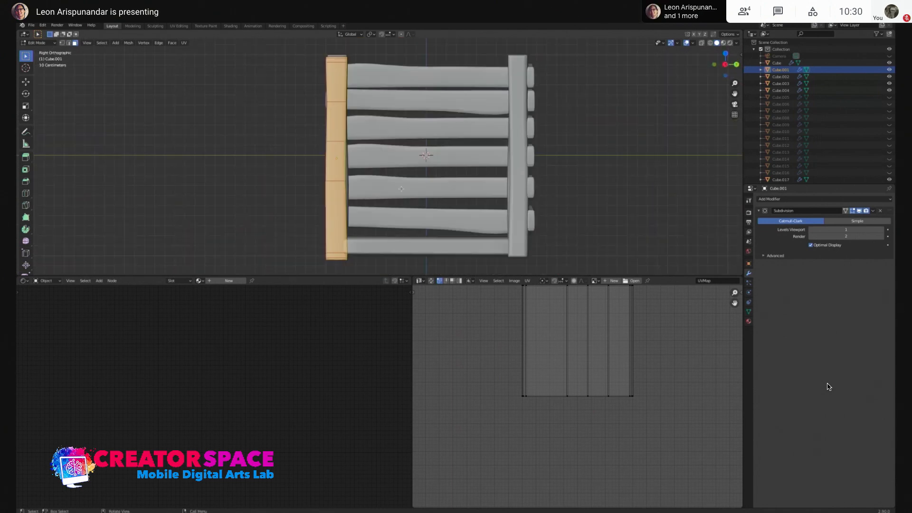
key(u)
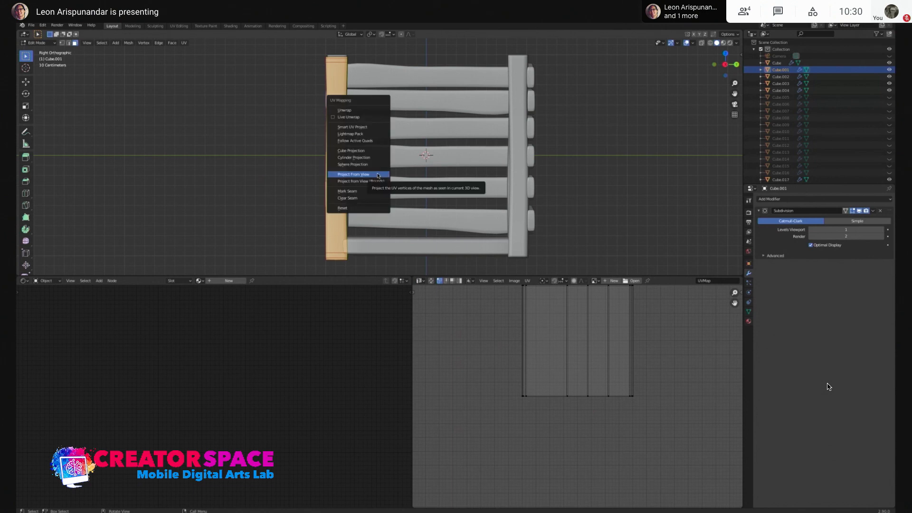
click(377, 175)
Select the projected side's UV island and move it toward the right edge of the UV square
key(Home)
drag(546, 352, 596, 461)
key(g)
click(639, 400)
Add the upper face of the leg's neighbouring side to the selection with Circle Select
middle_drag(370, 157, 500, 160)
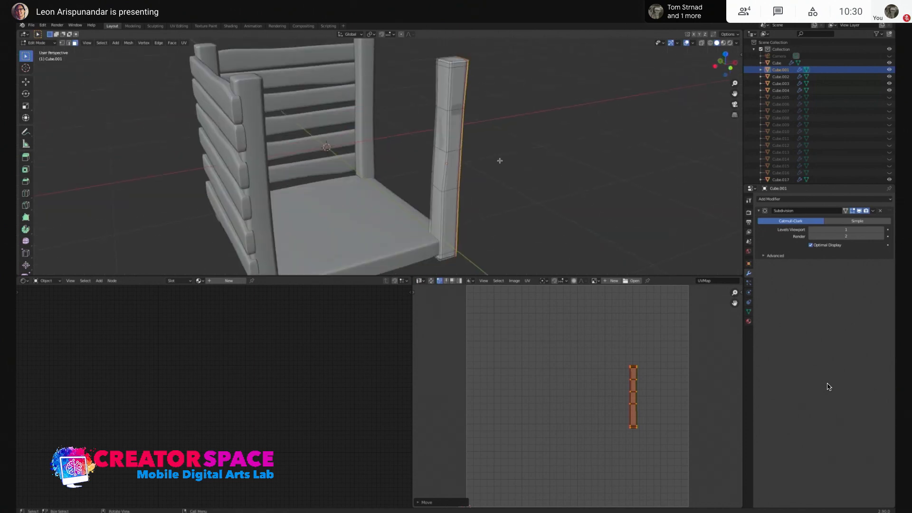
middle_drag(461, 135, 485, 122)
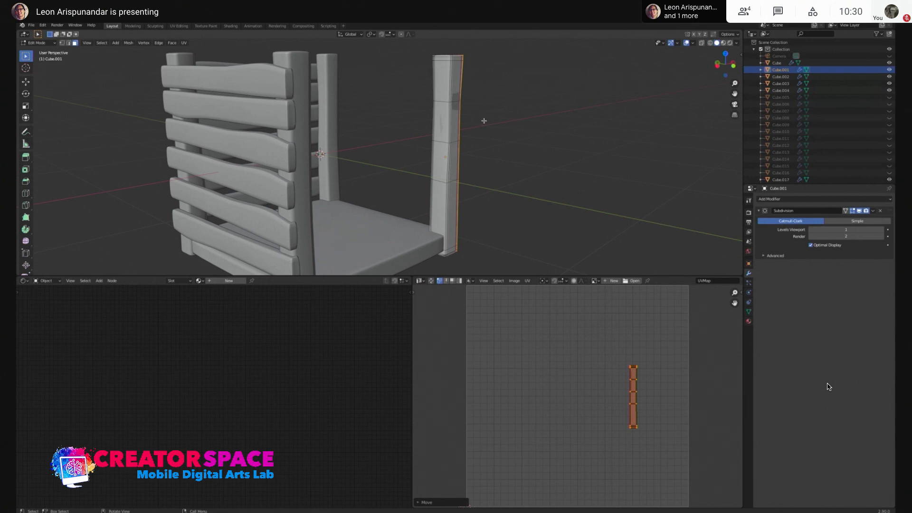
key(c)
click(442, 59)
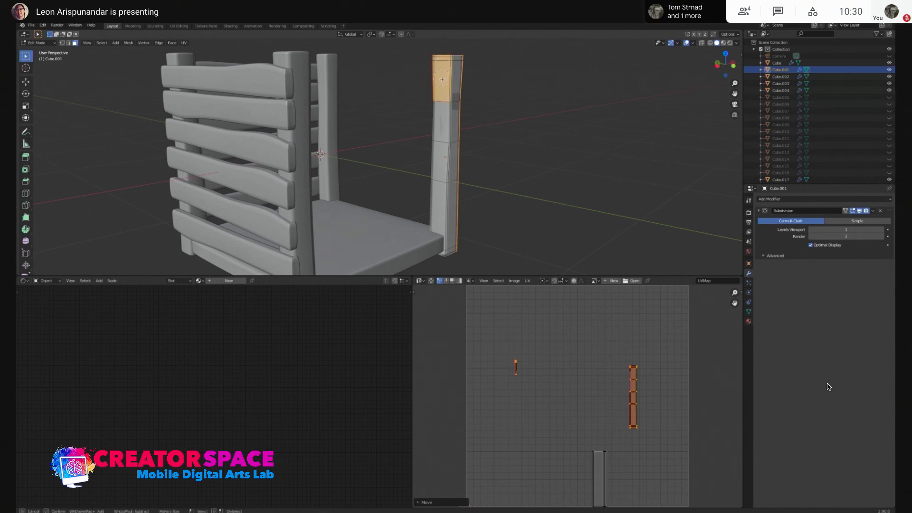
key(Escape)
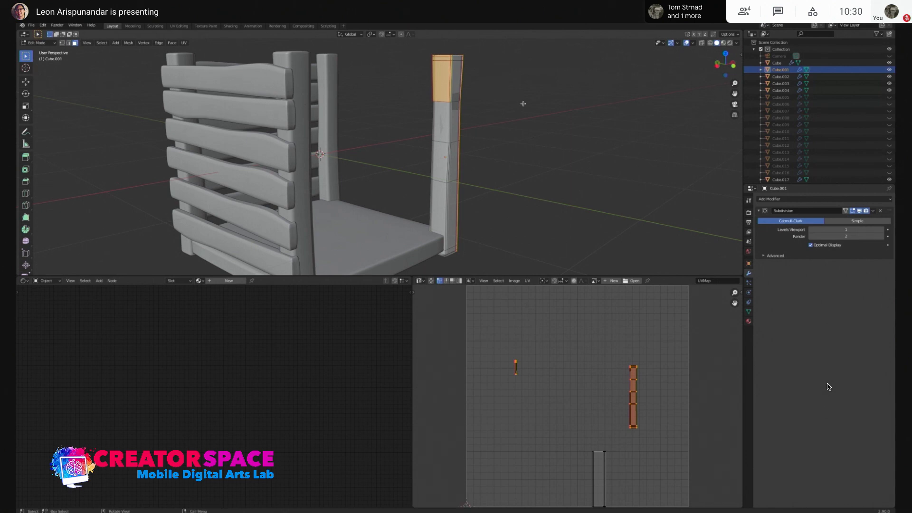
Clear the selection and select all faces down the leg's left-facing inner side with Circle Select
click(505, 96)
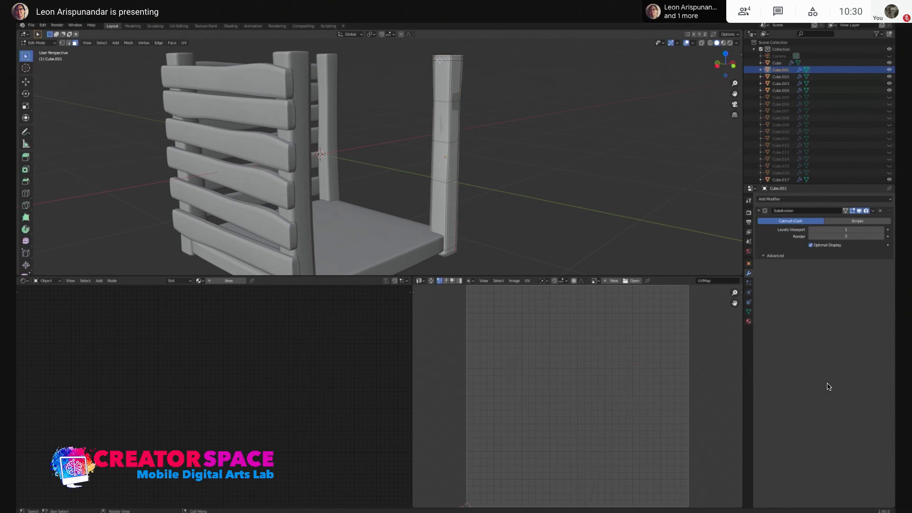
key(c)
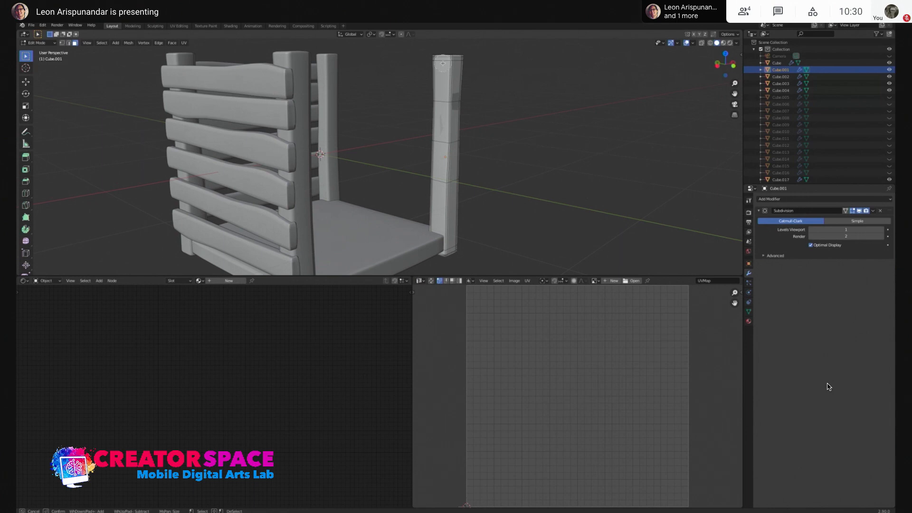
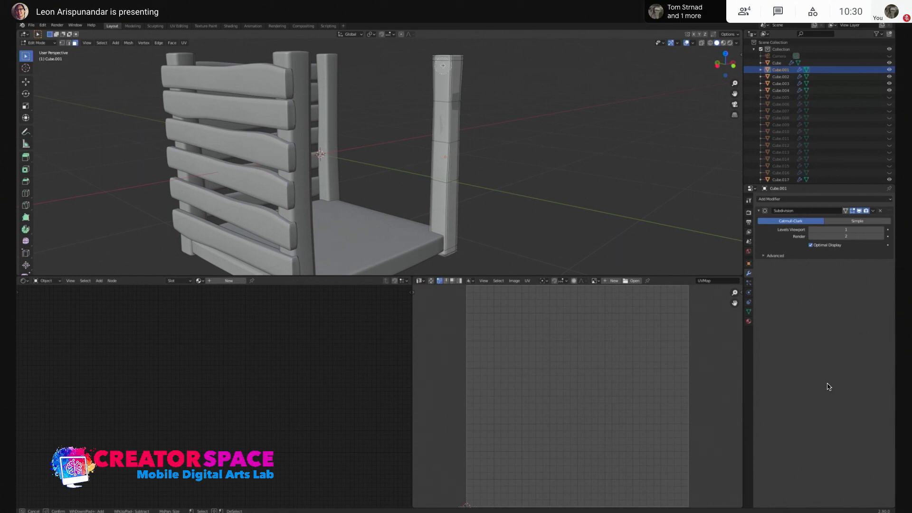
click(443, 61)
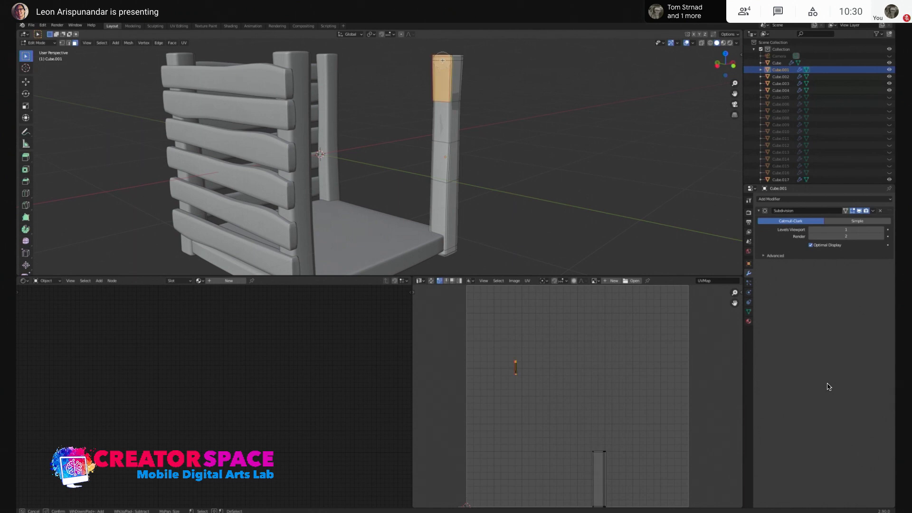
mouse_move(440, 82)
mouse_down()
mouse_move(436, 243)
mouse_move(440, 227)
mouse_up()
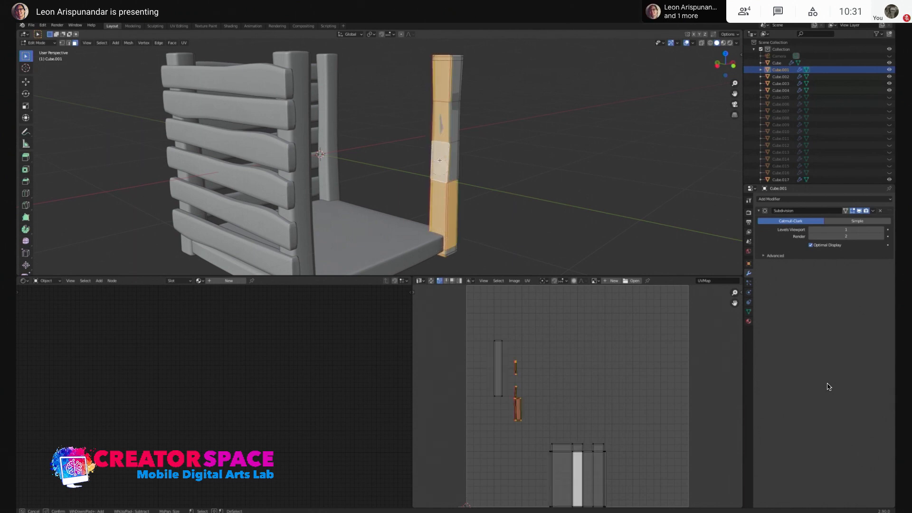
right_click(462, 187)
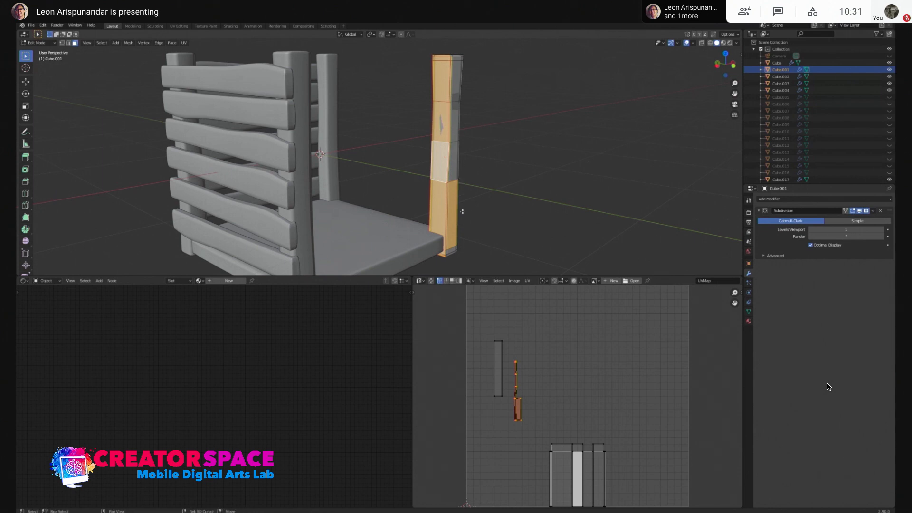
Deselect the already mapped lower faces of the neighbouring side and correct the face selection around the leg's base
scroll(478, 203, up, 2)
shift+middle_drag(484, 191, 399, 216)
scroll(418, 216, up, 2)
shift+click(393, 190)
alt+drag(386, 190, 406, 135)
shift+click(375, 227)
alt+drag(352, 195, 336, 159)
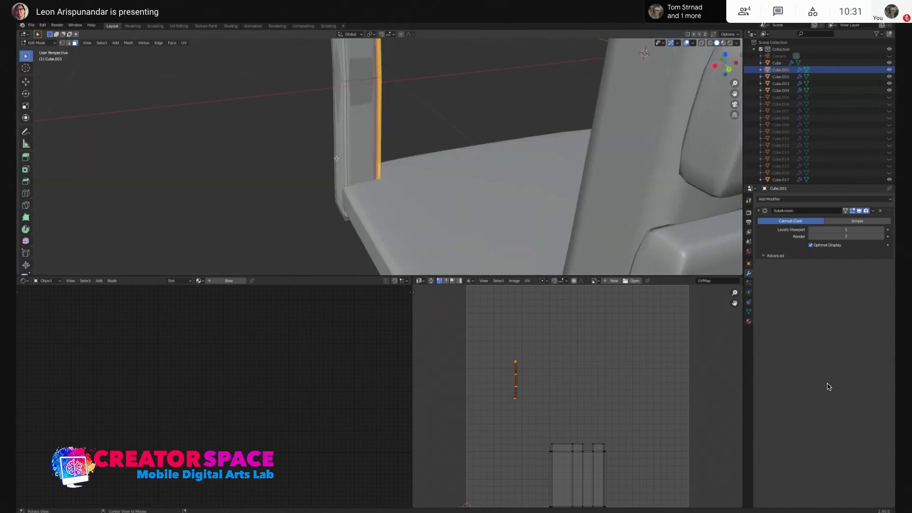
shift+click(379, 131)
shift+middle_drag(386, 127, 371, 204)
shift+click(366, 155)
Deselect the neighbouring side's already mapped narrow corner faces along the leg's upper part
middle_drag(375, 124, 429, 276)
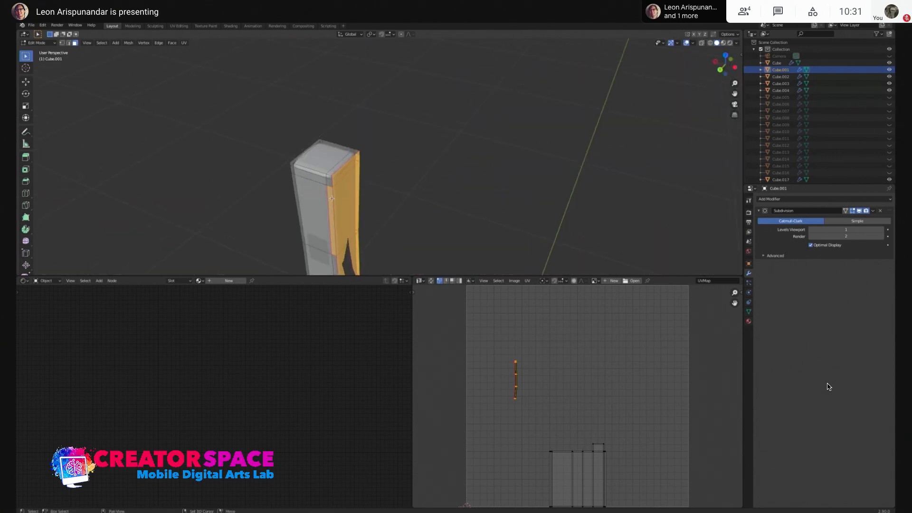
middle_drag(331, 199, 290, 149)
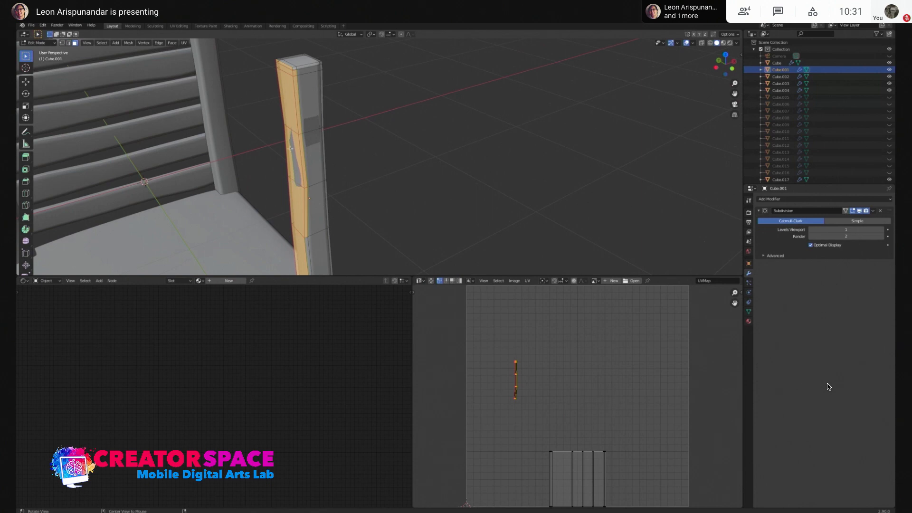
shift+click(296, 86)
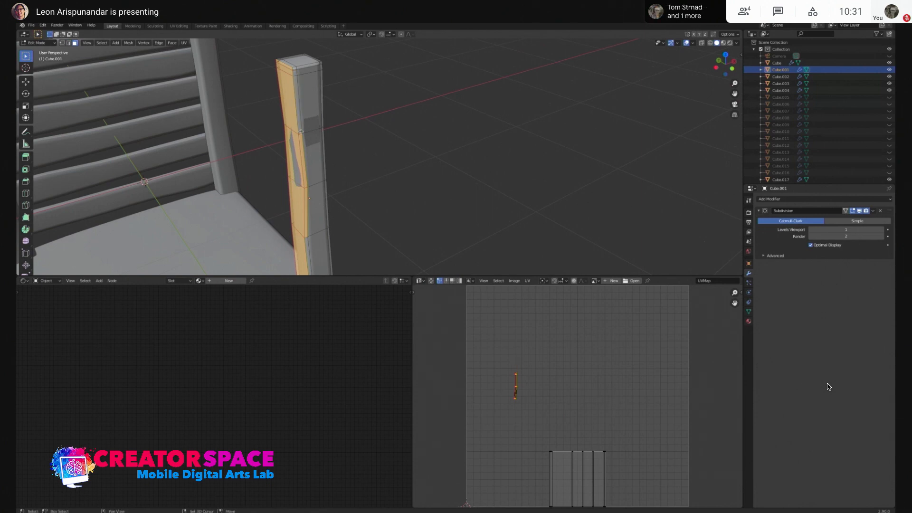
shift+click(304, 164)
shift+click(307, 209)
mouse_move(307, 209)
middle_down()
mouse_move(347, 198)
mouse_move(372, 86)
mouse_move(318, 216)
middle_up()
Map the selected inner side faces with Project From View in the right orthographic view
alt+scroll(318, 215, up, 1)
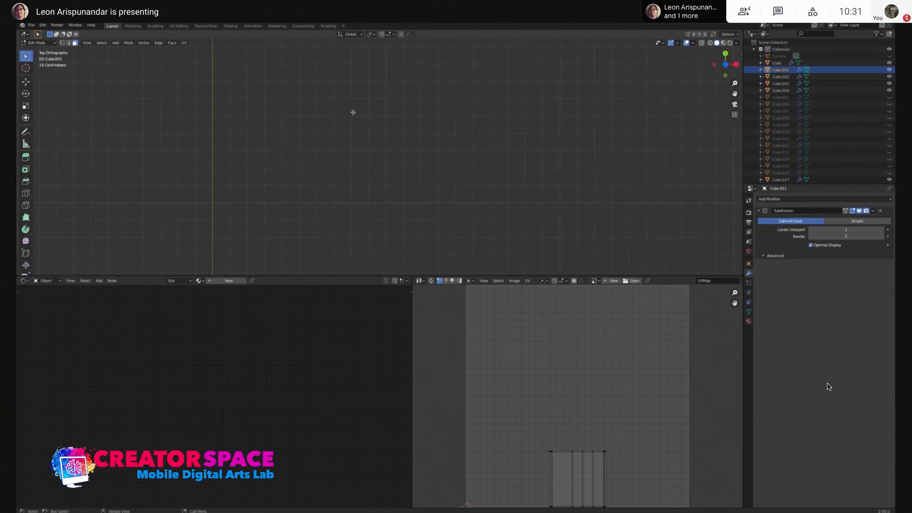
scroll(353, 112, down, 6)
shift+middle_drag(372, 121, 348, 194)
scroll(343, 191, up, 3)
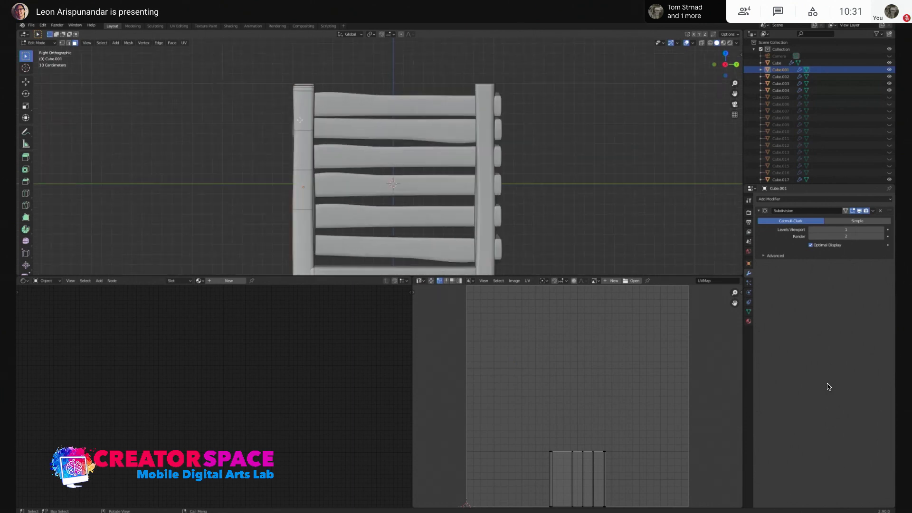
scroll(298, 124, down, 1)
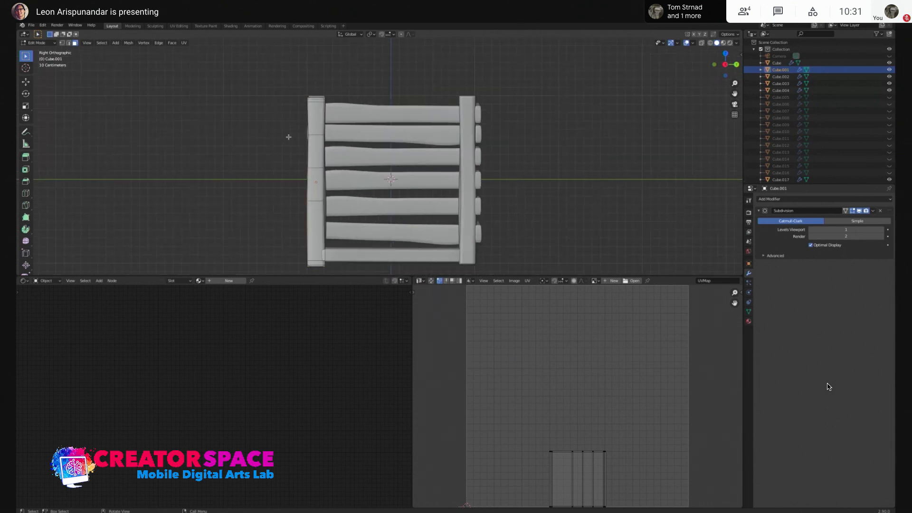
key(u)
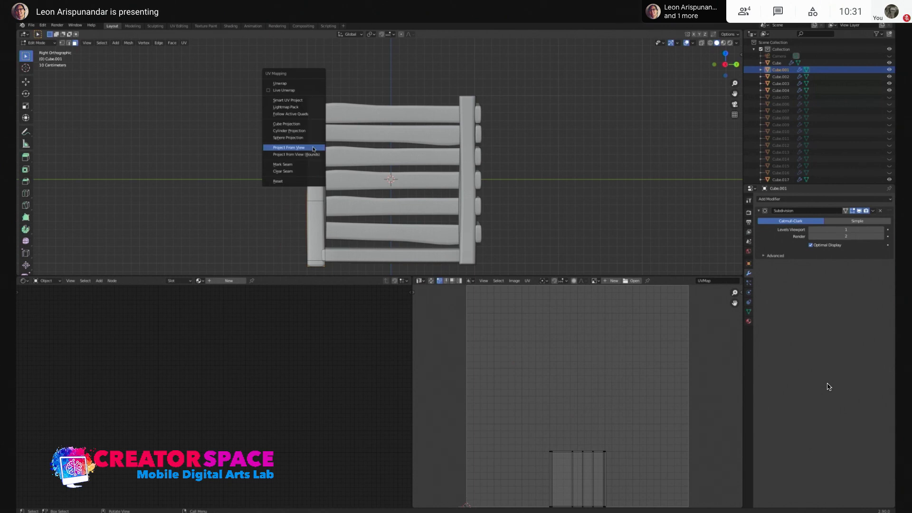
click(314, 150)
Select the newly projected UV island and move it to the upper-right area of the UV square
drag(542, 365, 572, 473)
key(g)
click(603, 387)
key(g)
click(663, 316)
middle_drag(273, 127, 375, 171)
middle_drag(375, 123, 394, 116)
click(389, 110)
key(c)
mouse_move(374, 92)
mouse_down()
mouse_move(377, 242)
mouse_move(409, 224)
mouse_up()
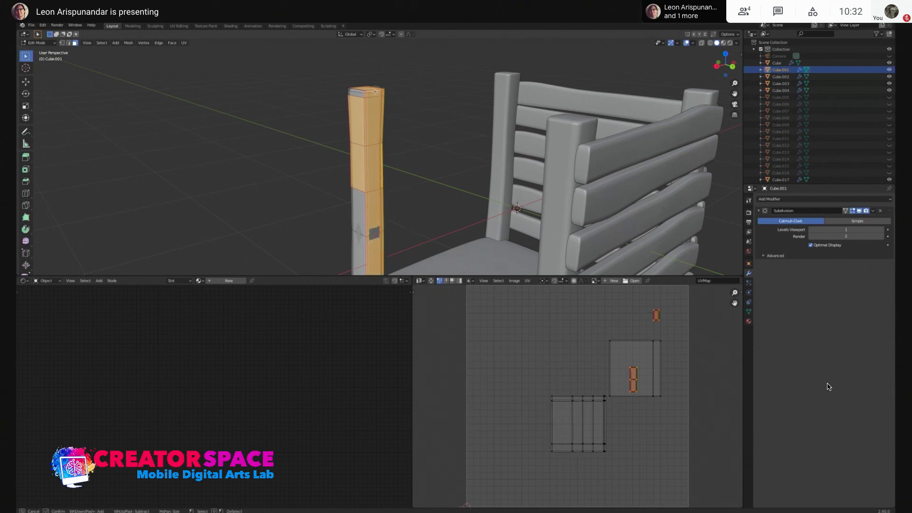
key(Escape)
key(alt+a)
key(u)
key(Escape)
Select the faces down the leg's back-facing inner side with Circle Select
key(c)
drag(373, 95, 377, 252)
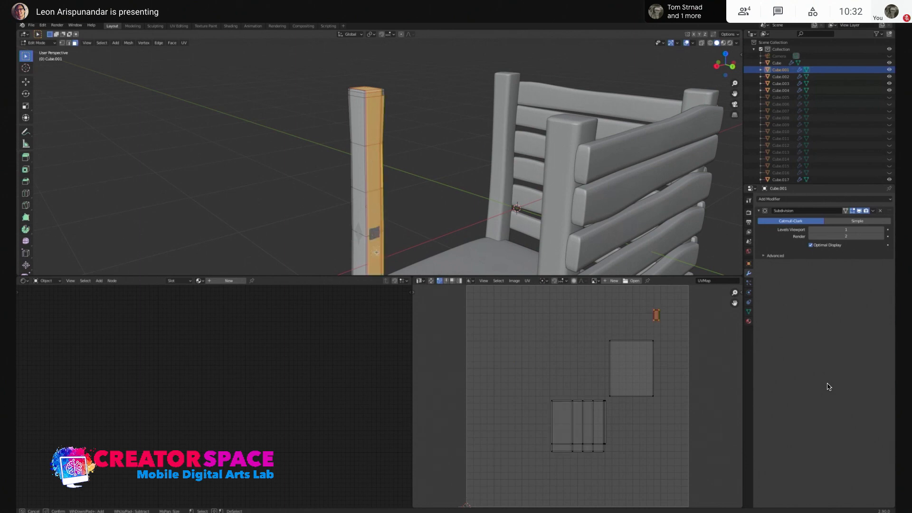
right_click(413, 181)
Deselect the leg's end-cap faces and add the back-facing side's narrow corner faces at the foot
middle_drag(382, 97, 402, 183)
click(364, 149)
shift+click(402, 185)
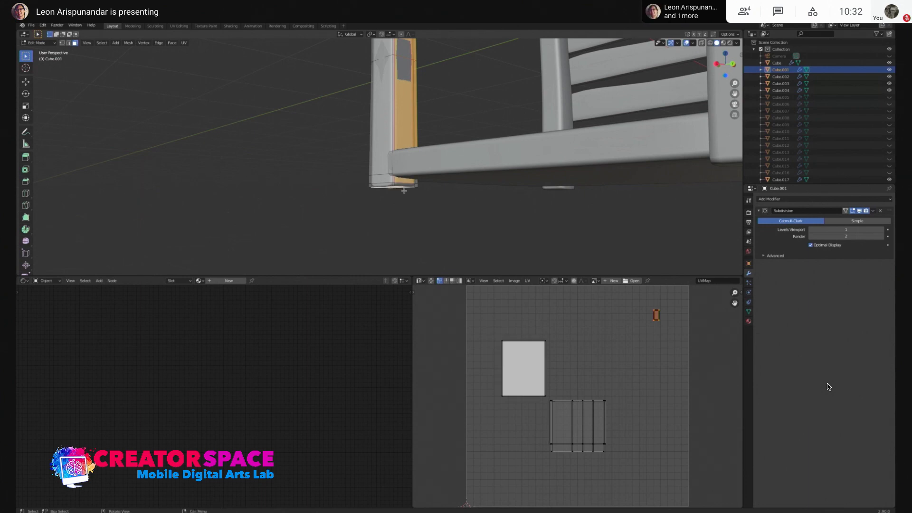
scroll(404, 191, up, 2)
mouse_move(404, 240)
middle_down()
mouse_move(403, 221)
mouse_move(403, 253)
middle_up()
shift+click(409, 273)
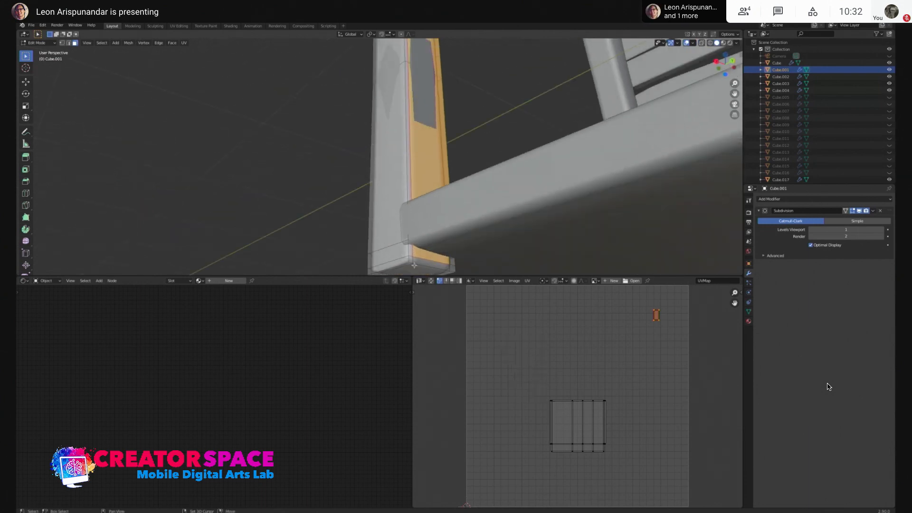
shift+click(416, 265)
shift+click(411, 258)
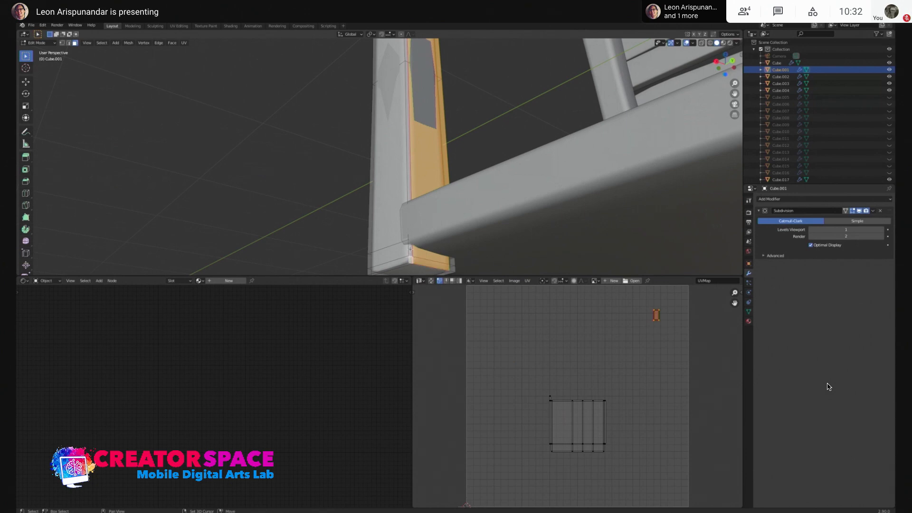
Add the narrow vertical corner faces and the small top corner face along one edge of the back-facing side
shift+click(408, 181)
middle_drag(408, 182, 395, 258)
shift+click(402, 115)
shift+click(374, 181)
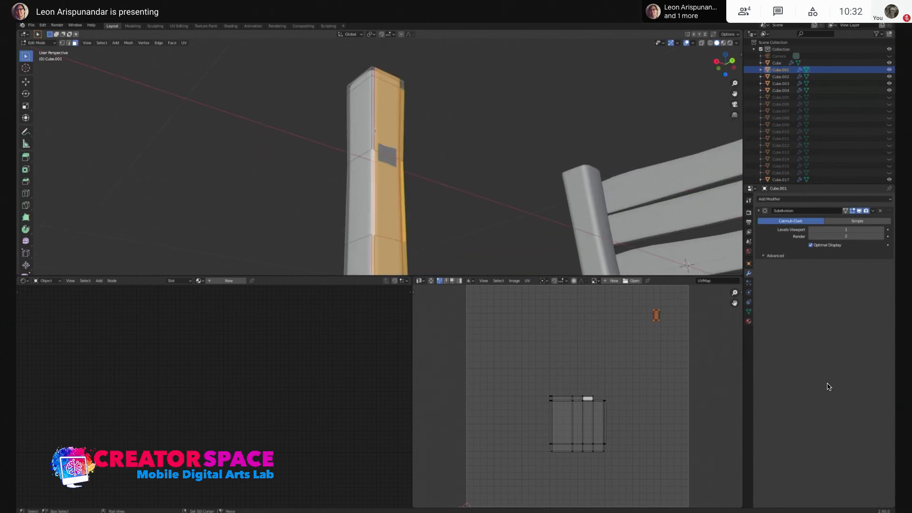
shift+click(373, 93)
shift+click(388, 105)
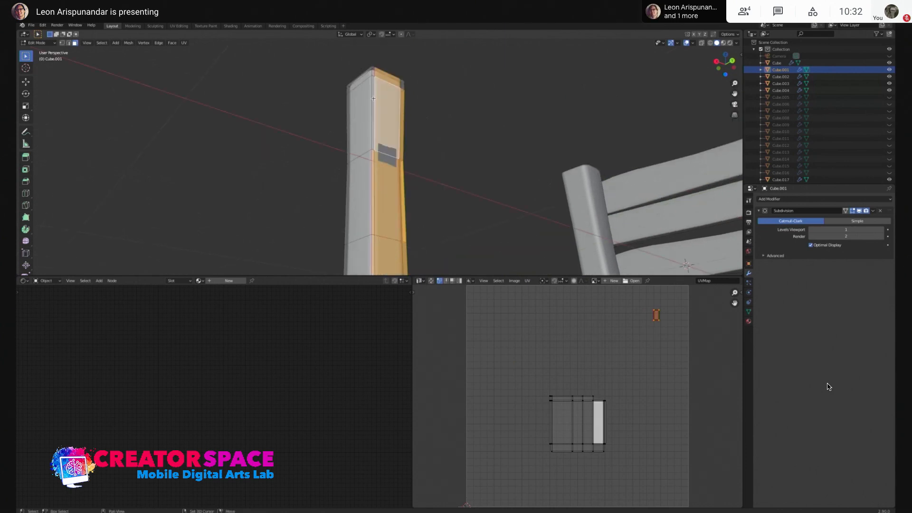
shift+click(373, 71)
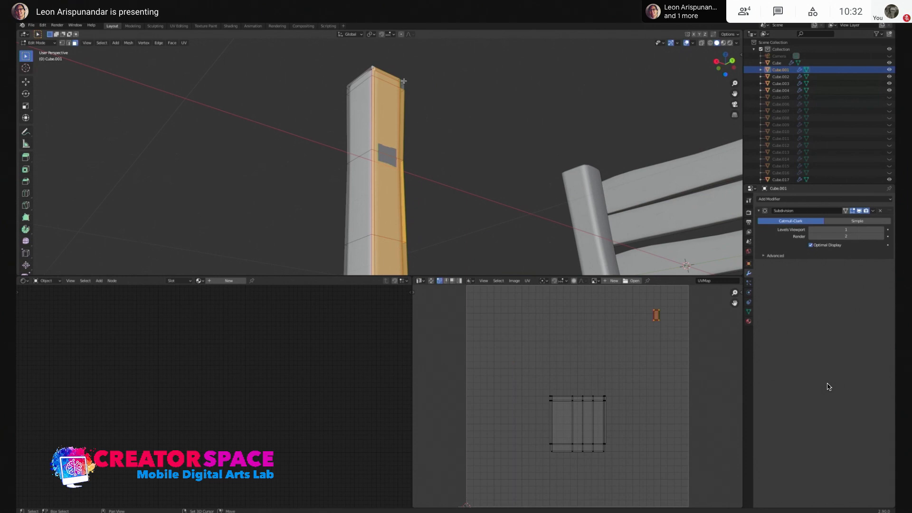
Deselect the already mapped narrow faces along the opposite edge of the back-facing side
middle_drag(390, 157, 374, 251)
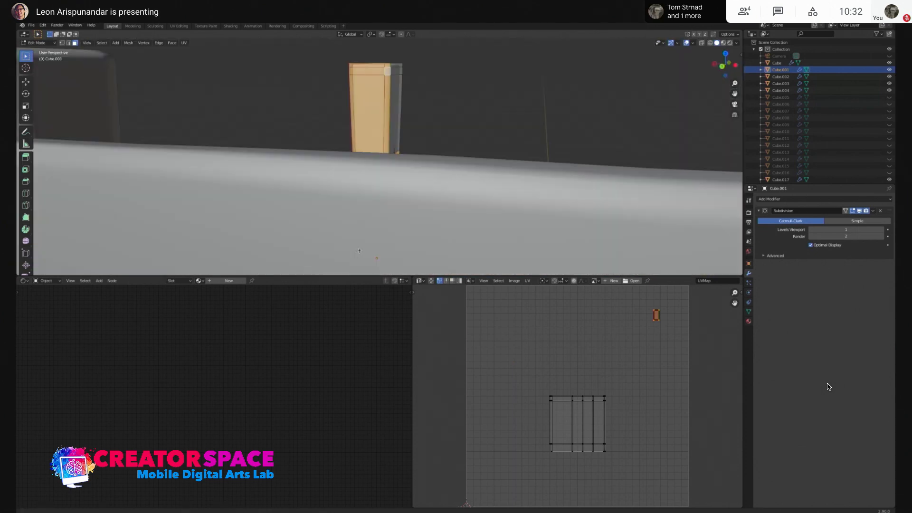
scroll(420, 119, down, 1)
middle_drag(419, 120, 460, 167)
middle_drag(459, 211, 313, 98)
shift+middle_drag(424, 90, 300, 80)
shift+middle_drag(323, 214, 292, 118)
middle_drag(297, 204, 413, 120)
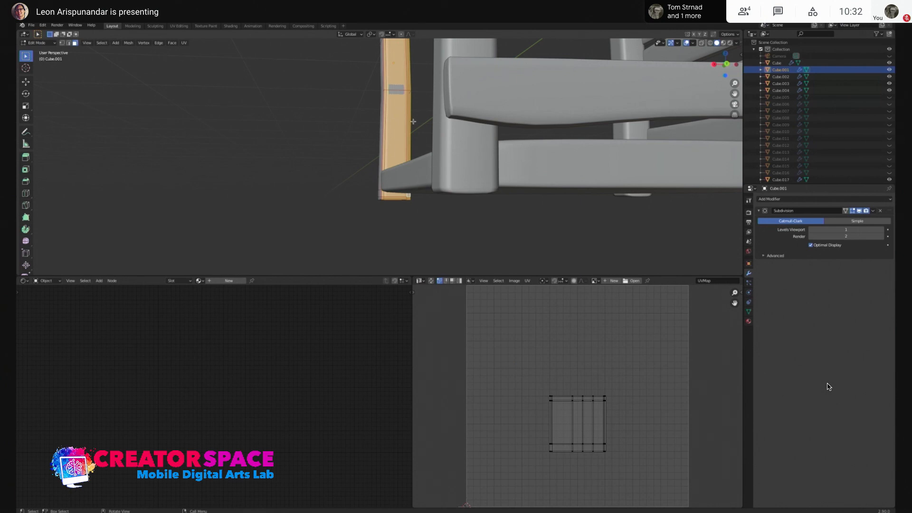
Map the back-facing side's selected faces with Project From View in the front orthographic view
key(KP_1)
scroll(391, 141, down, 2)
shift+middle_drag(393, 115, 403, 163)
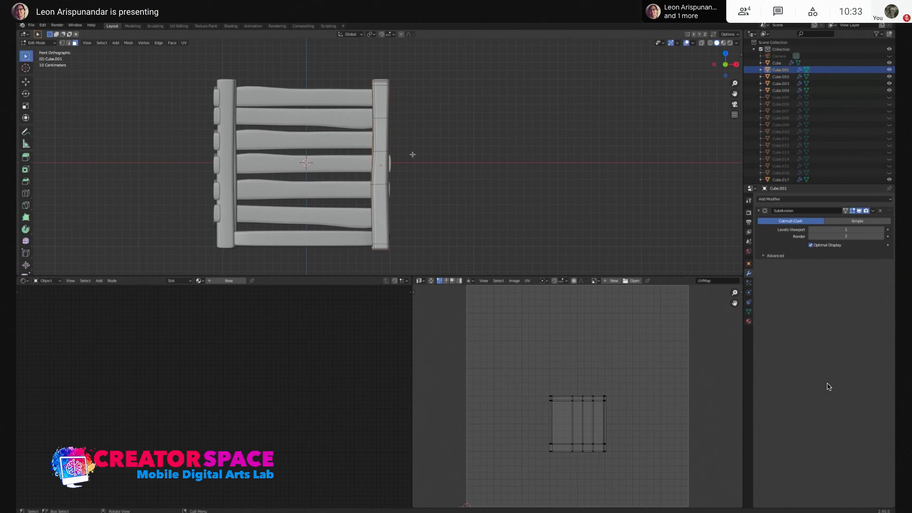
key(u)
click(413, 157)
Move the back-facing side's UV island beside the other islands in the upper-right area of the UV square
key(a)
key(g)
click(660, 390)
Hide every other part of the box in Object Mode, leaving only the UV-mapped leg
drag(164, 58, 356, 276)
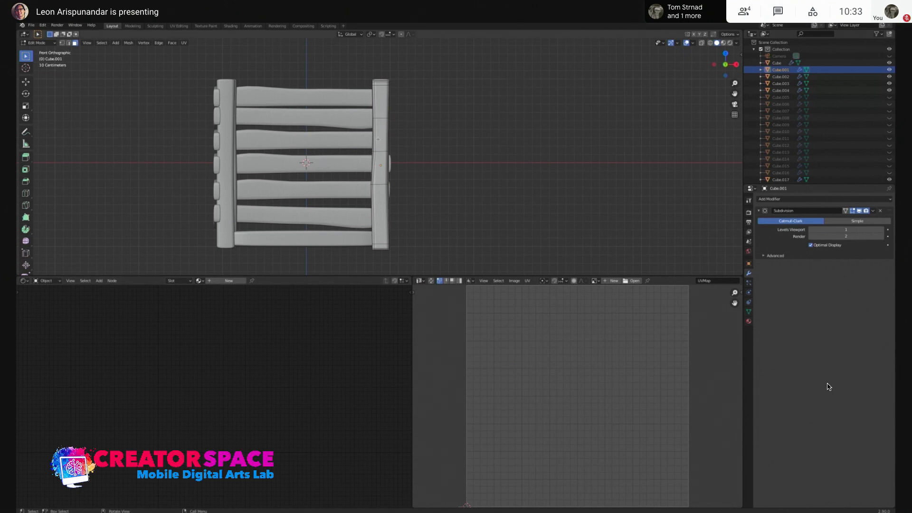
key(Tab)
drag(174, 61, 327, 267)
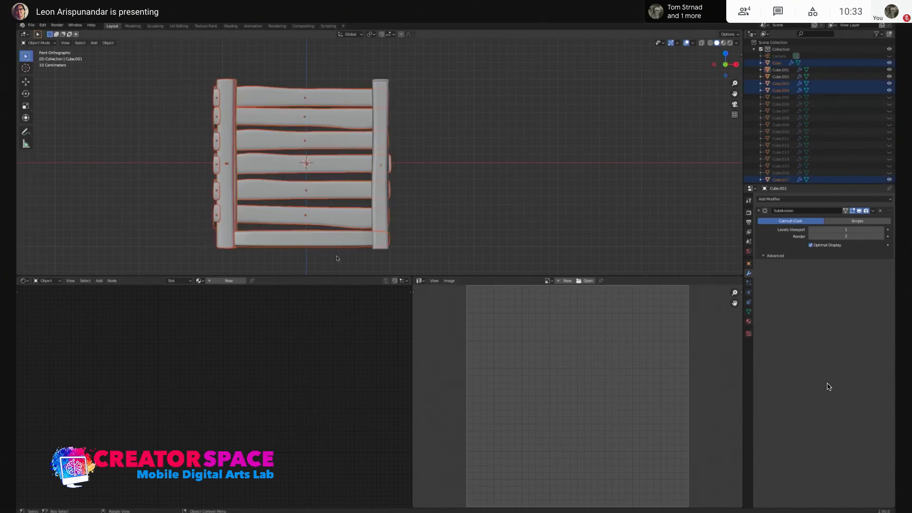
key(h)
click(387, 154)
middle_drag(387, 154, 449, 112)
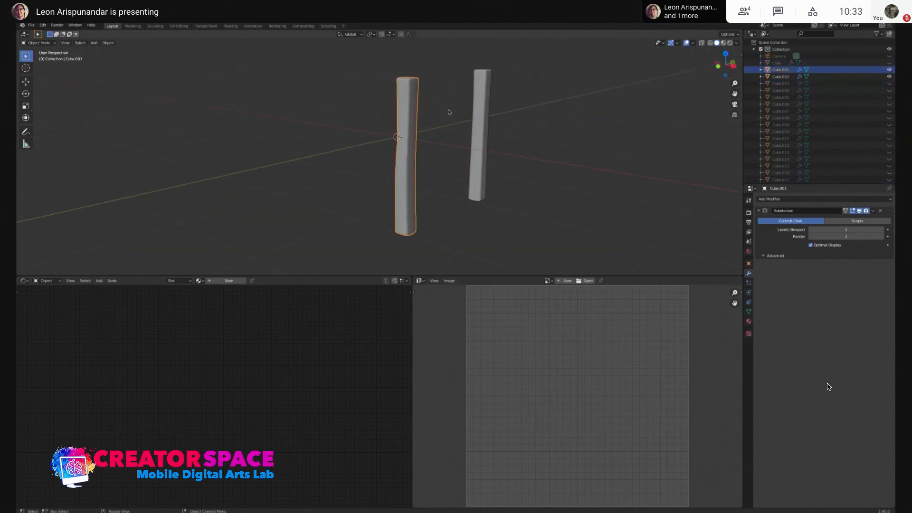
click(480, 106)
key(h)
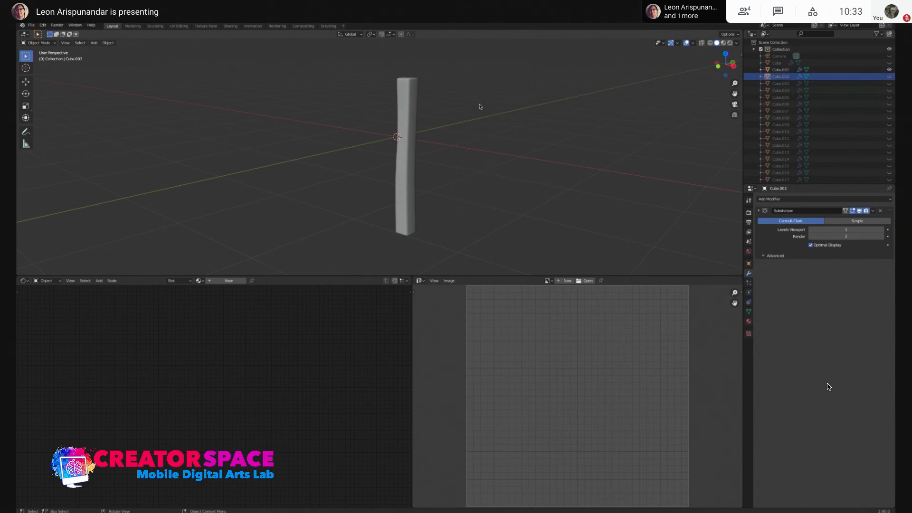
Select all of the leg's faces in Edit Mode and examine its complete UV layout for unmapped islands
click(409, 132)
key(Tab)
scroll(418, 131, up, 2)
middle_drag(459, 93, 328, 116)
key(a)
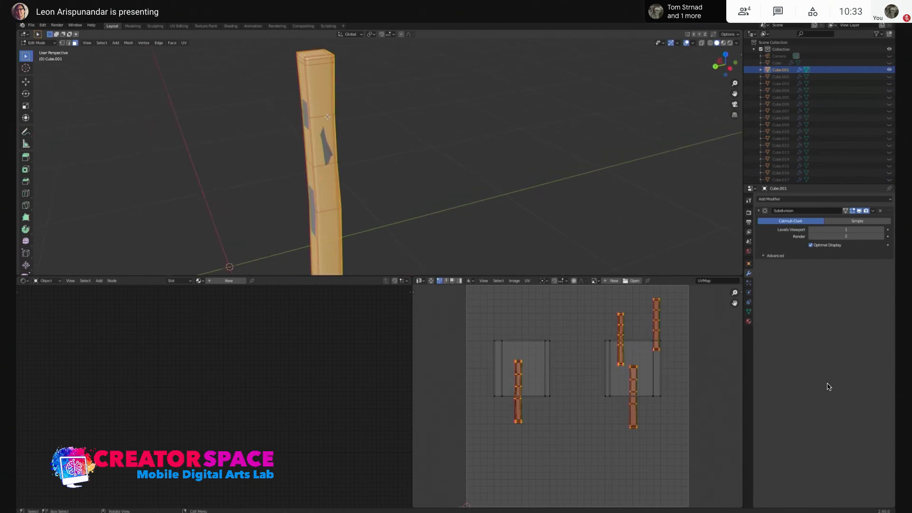
click(594, 361)
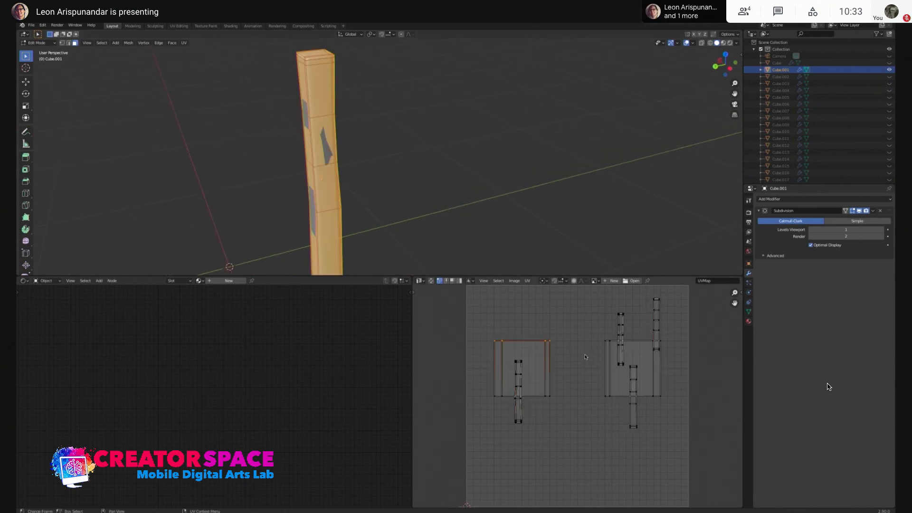
Check where individual side faces of the leg lie in the UV layout by selecting them one at a time
key(Tab)
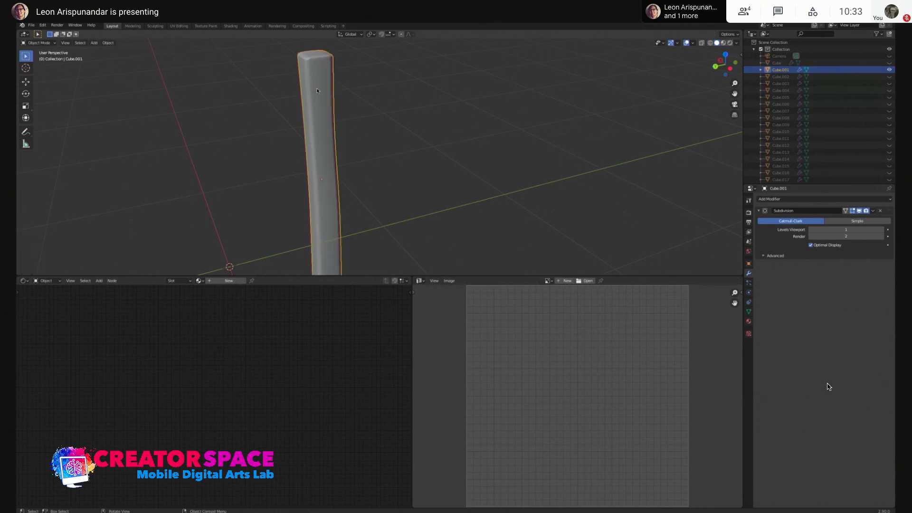
key(Tab)
click(317, 89)
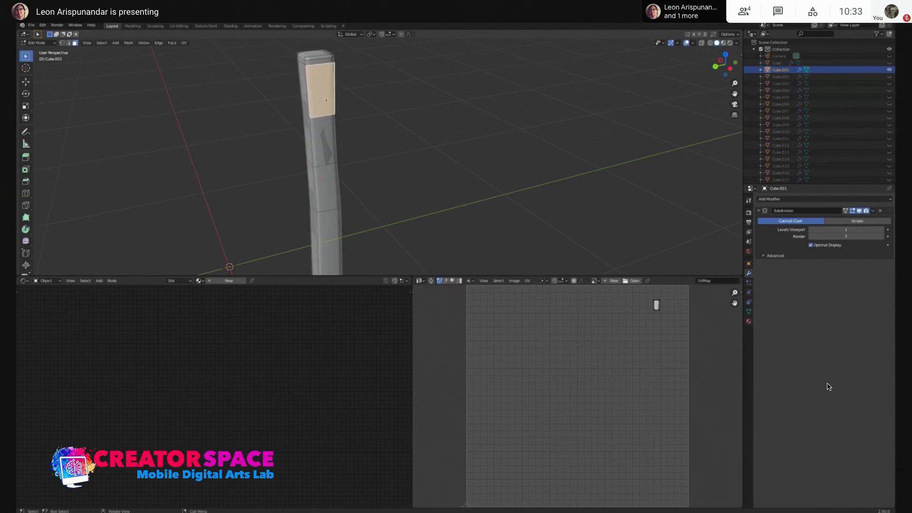
click(313, 135)
click(306, 134)
Select the faces of the leg's bottom end cap and unwrap them with Project From View from the top view
middle_drag(306, 134, 307, 189)
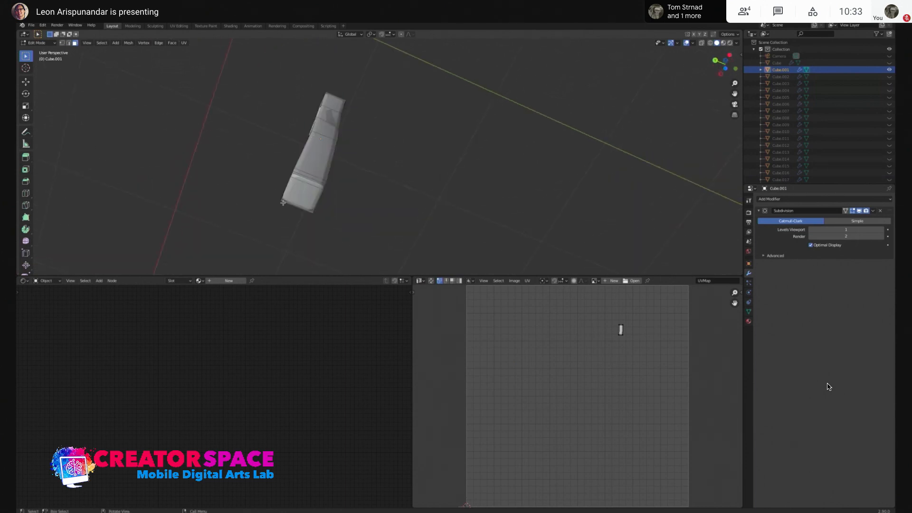
click(307, 189)
click(306, 202)
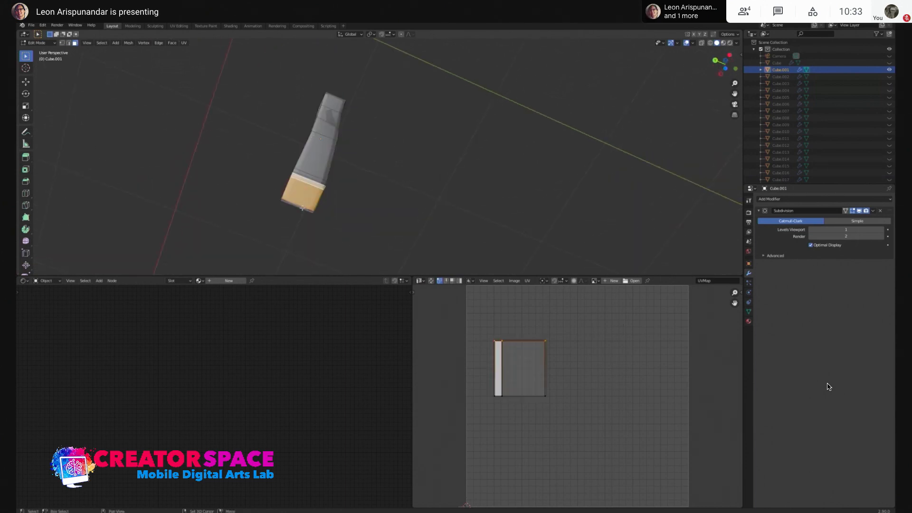
click(327, 196)
key(KP_7)
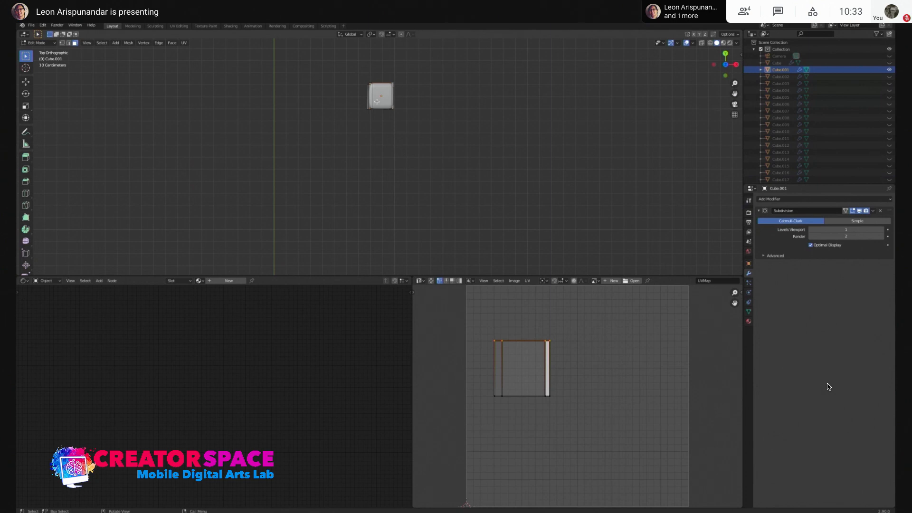
key(u)
click(387, 103)
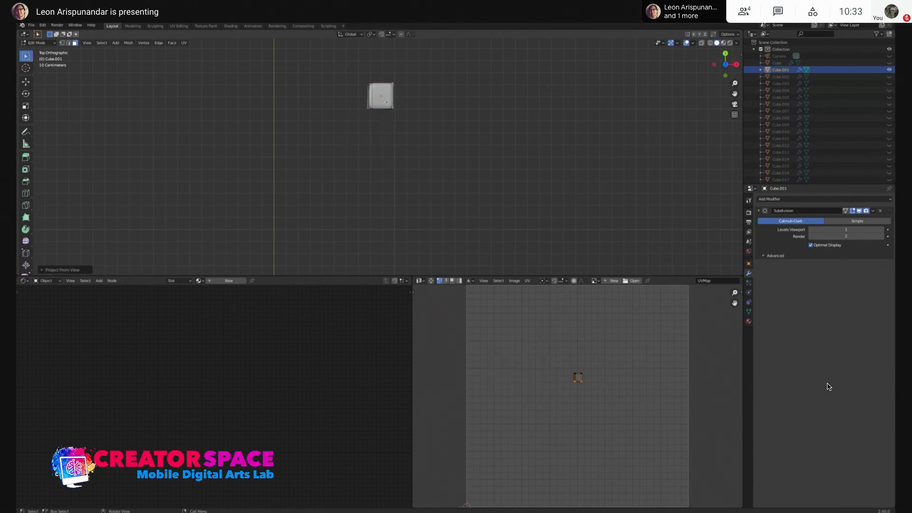
Select the faces of the leg's top end cap and unwrap them with Project From View from the top view
shift+middle_drag(404, 95, 417, 124)
click(399, 101)
shift+click(383, 104)
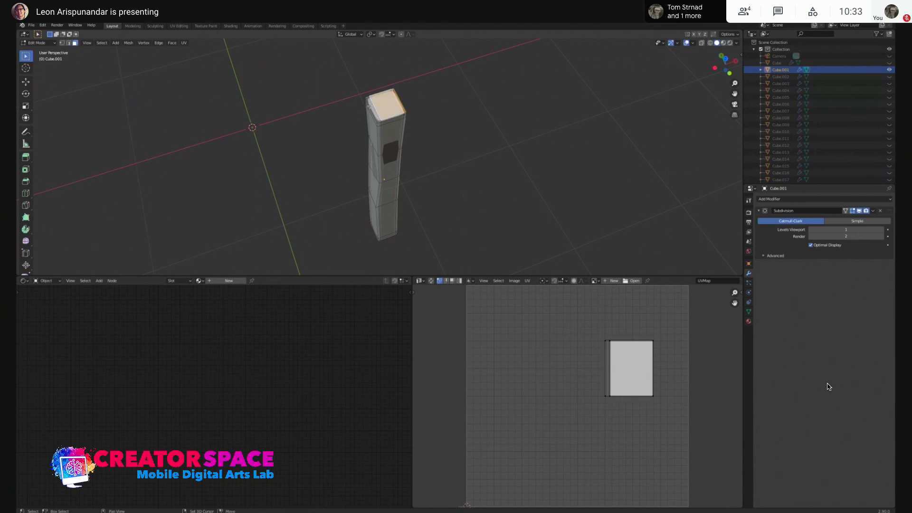
key(KP_7)
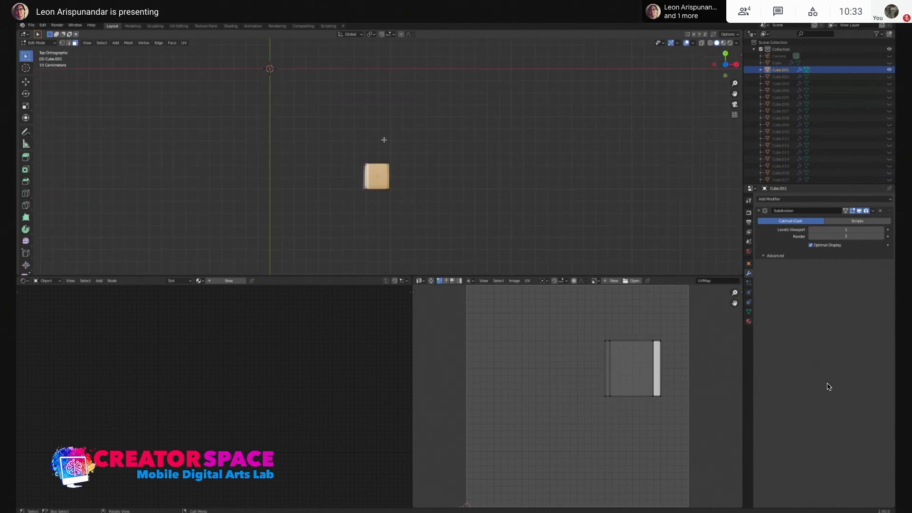
key(u)
click(406, 182)
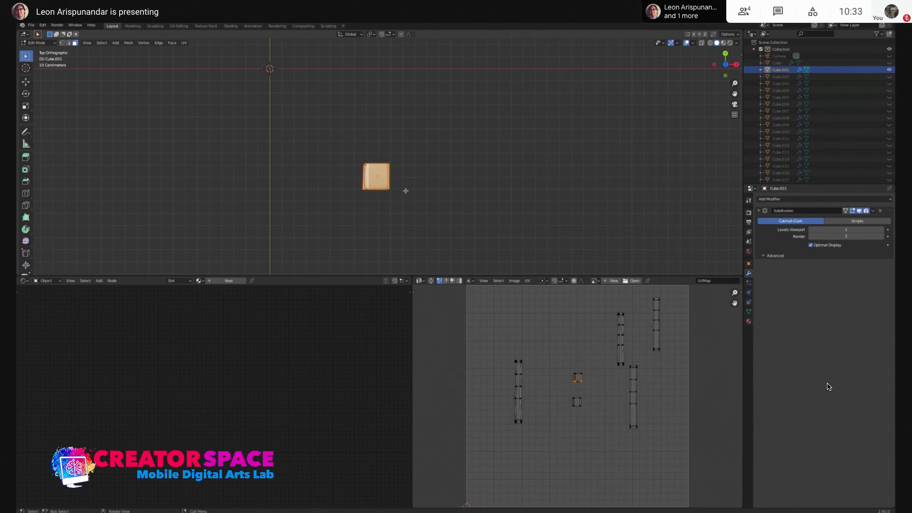
Select all of the leg's UV islands and scale them up together to nearly twice their size
scroll(619, 401, up, 1)
middle_drag(658, 390, 606, 407)
drag(513, 375, 536, 398)
scroll(510, 373, down, 1)
drag(445, 301, 624, 485)
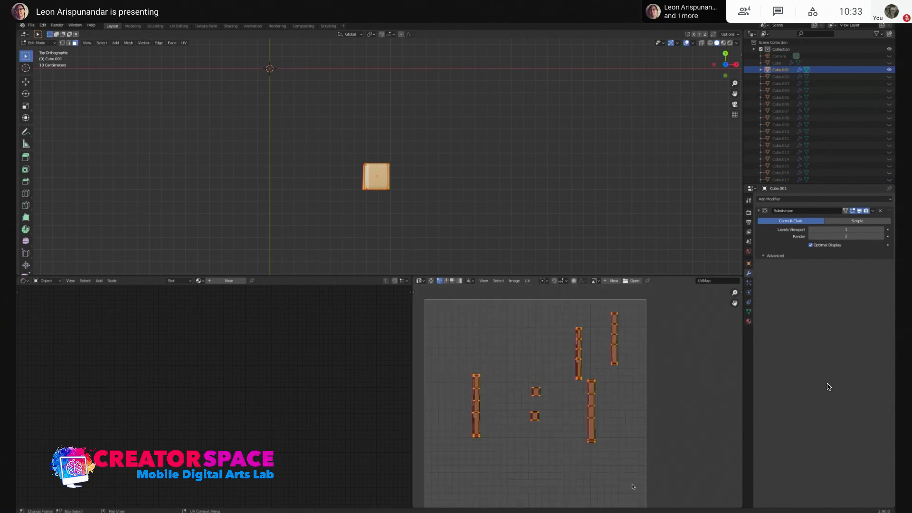
key(s)
click(578, 393)
middle_drag(578, 394, 609, 365)
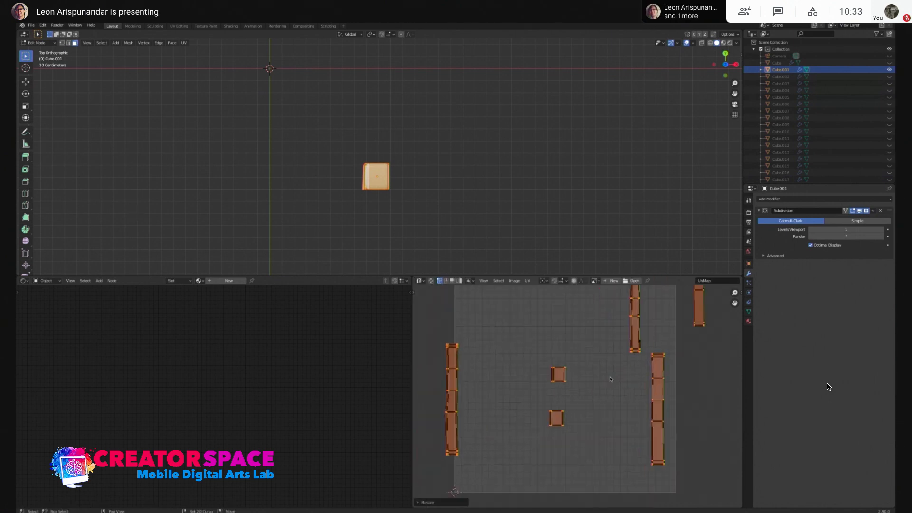
Move the leftmost strip island inside the UV square and place the lower-right strip island beside it
drag(438, 325, 513, 483)
key(g)
click(501, 412)
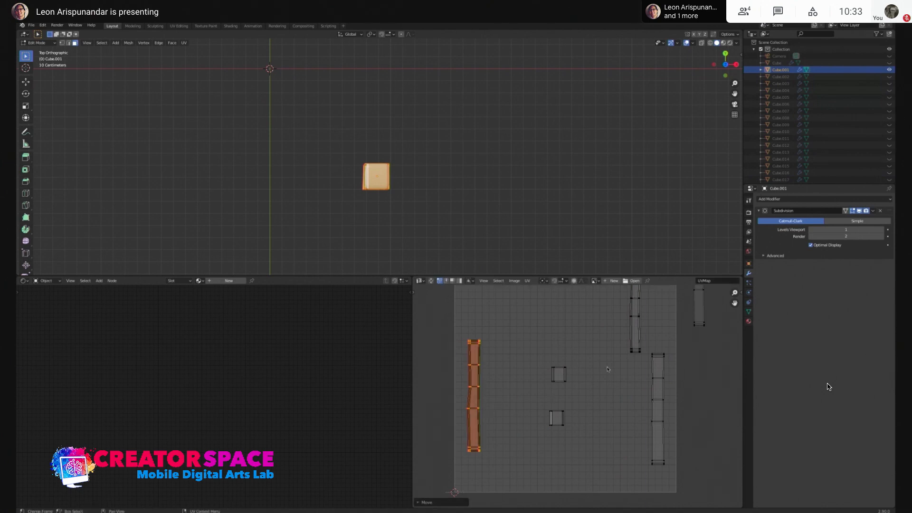
click(653, 358)
key(g)
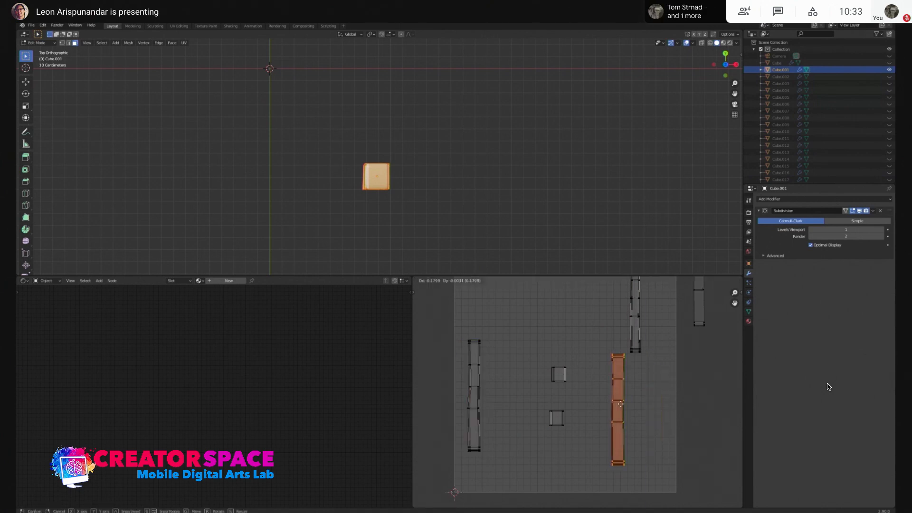
click(516, 390)
Bring the strip island that crosses the UV square's upper edge down inside it and enlarge it to match the neighbouring strips' length
middle_drag(686, 361, 627, 419)
drag(560, 314, 599, 404)
key(g)
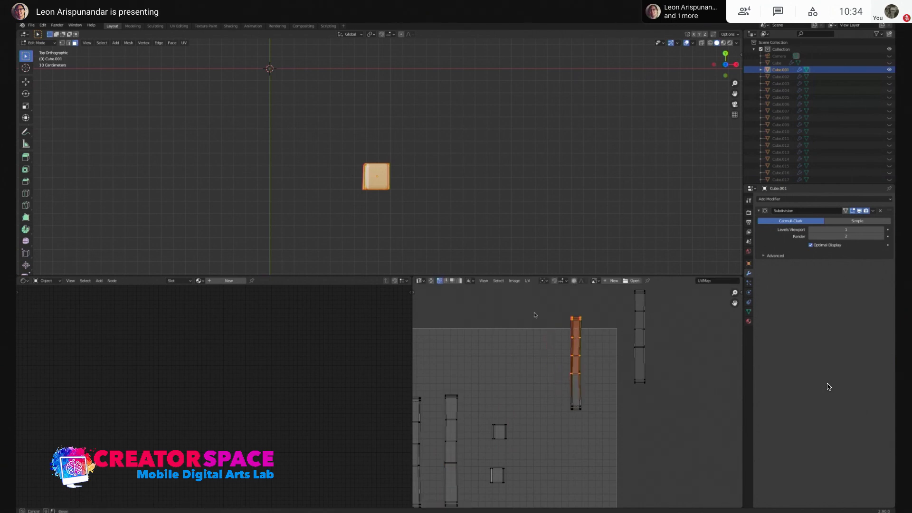
click(560, 297)
middle_drag(518, 368, 519, 285)
key(s)
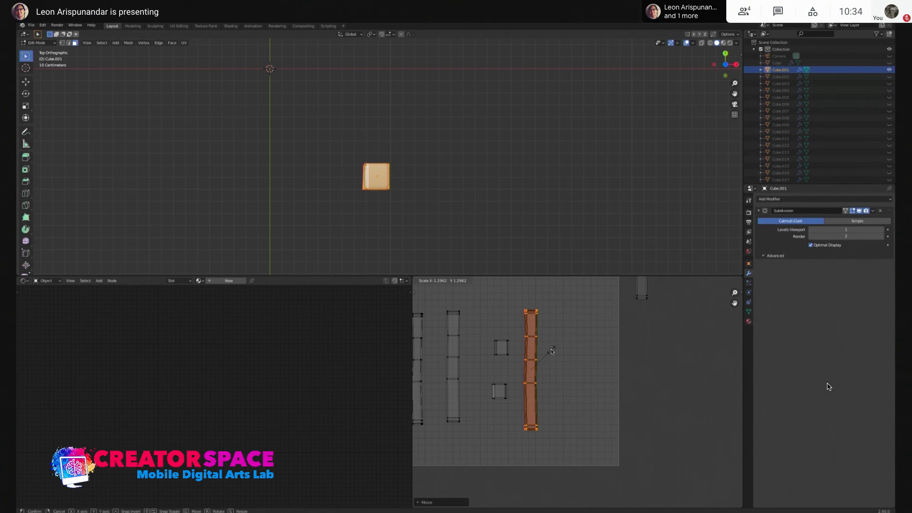
click(560, 341)
key(g)
click(560, 337)
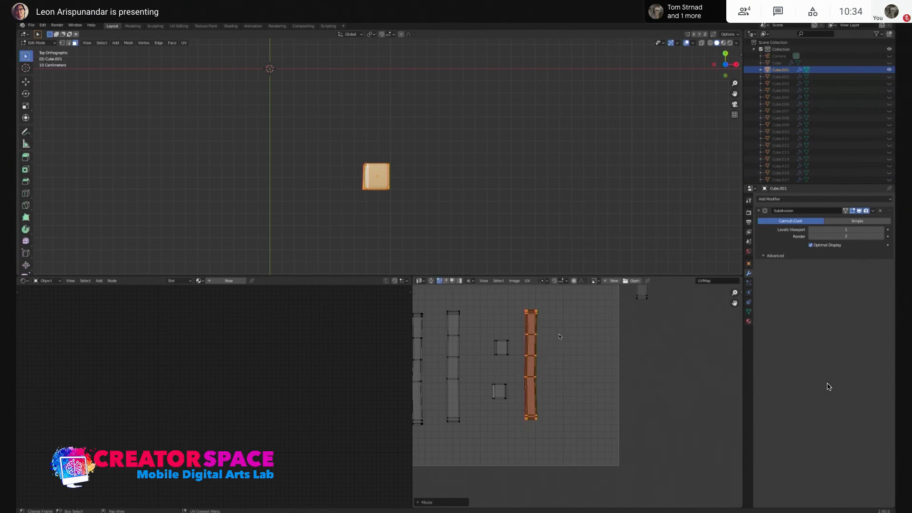
Move the two square end-cap islands above the strip islands, near the upper edge of the UV square
drag(483, 334, 532, 436)
middle_drag(497, 347, 515, 384)
key(g)
click(536, 357)
key(ctrl+z)
drag(492, 345, 535, 457)
key(g)
click(515, 353)
middle_drag(531, 331, 537, 374)
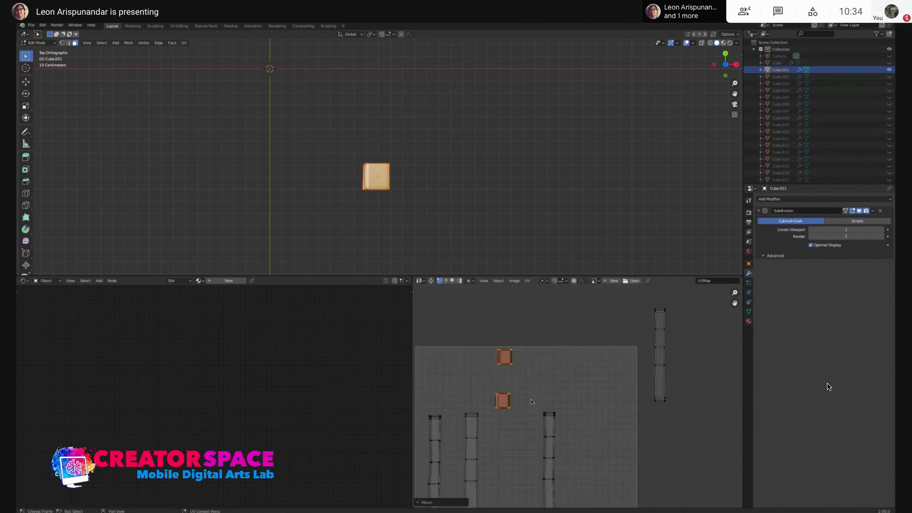
key(r)
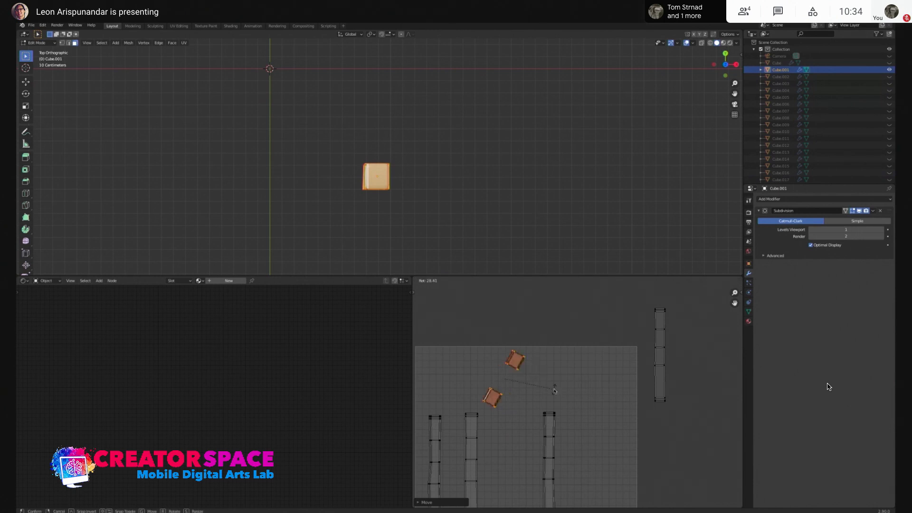
click(550, 405)
key(ctrl+z)
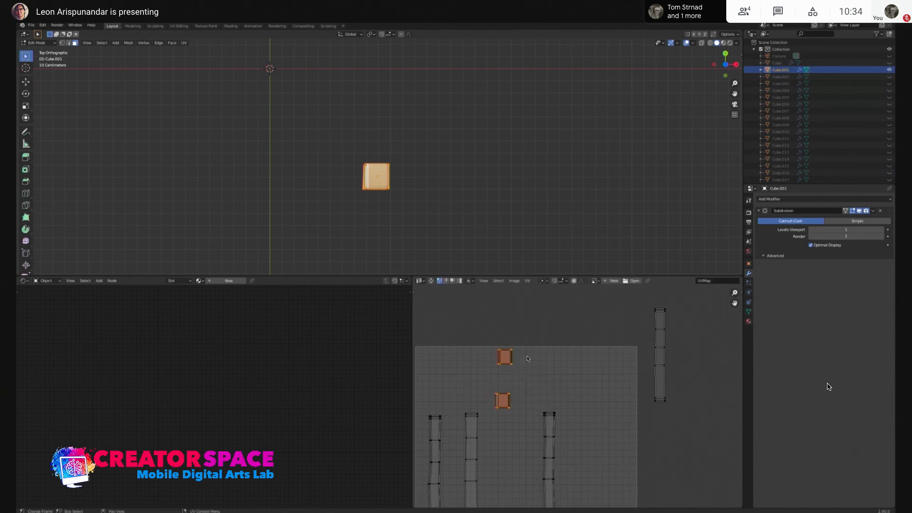
Rotate the two end-cap islands together by 90 degrees and deselect them
text(r90)
key(Return)
click(589, 384)
Bring the strip island from outside into the UV square and move the other outlying long strip next to the second strip
middle_drag(588, 383, 505, 387)
drag(544, 315, 619, 453)
key(g)
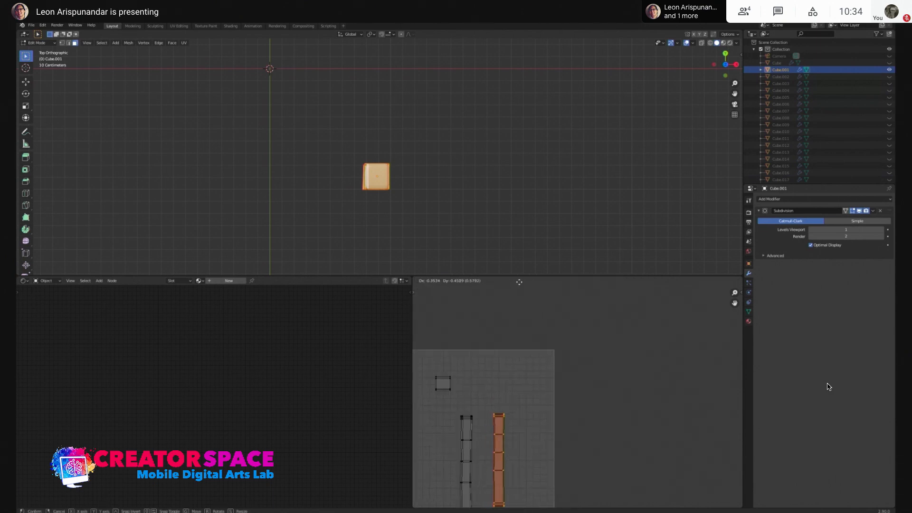
click(519, 282)
middle_drag(545, 373, 630, 287)
drag(540, 323, 566, 468)
key(g)
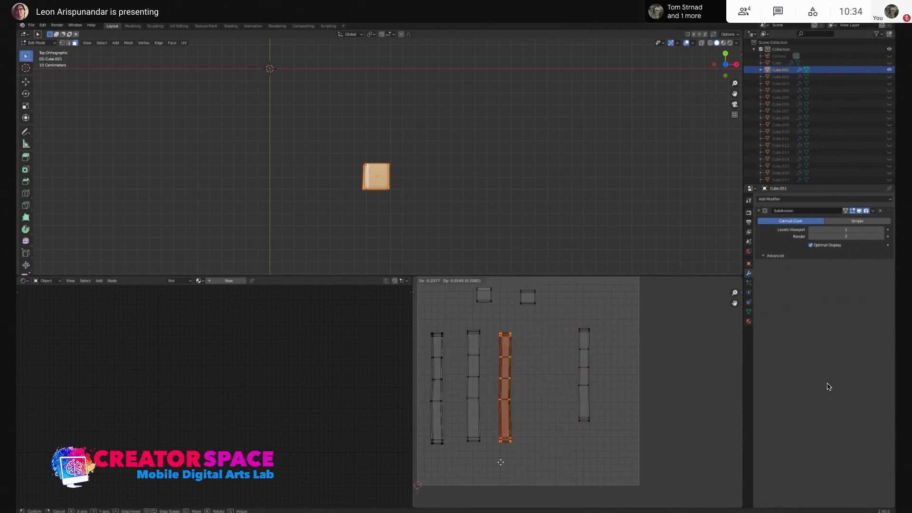
click(502, 462)
Place the fourth strip island beside the third and scale it up by about 1.17 to match their length
drag(558, 323, 624, 449)
key(g)
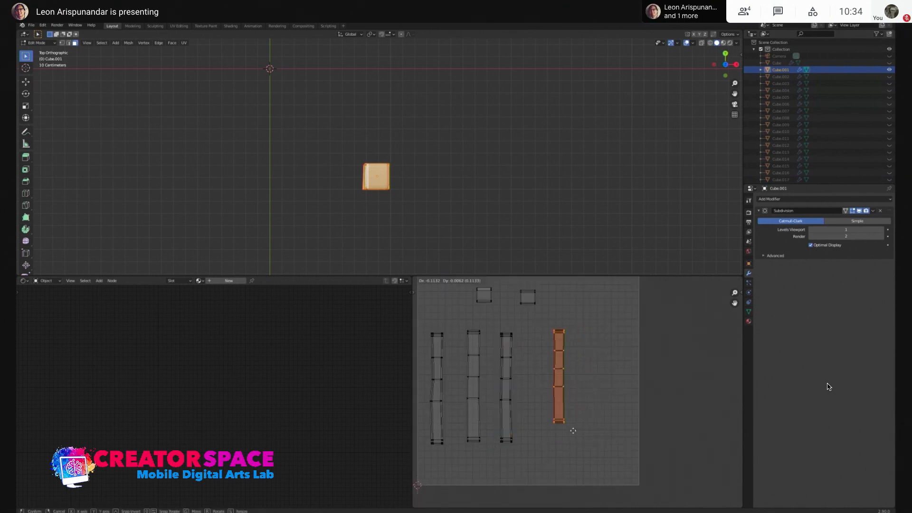
click(561, 442)
key(s)
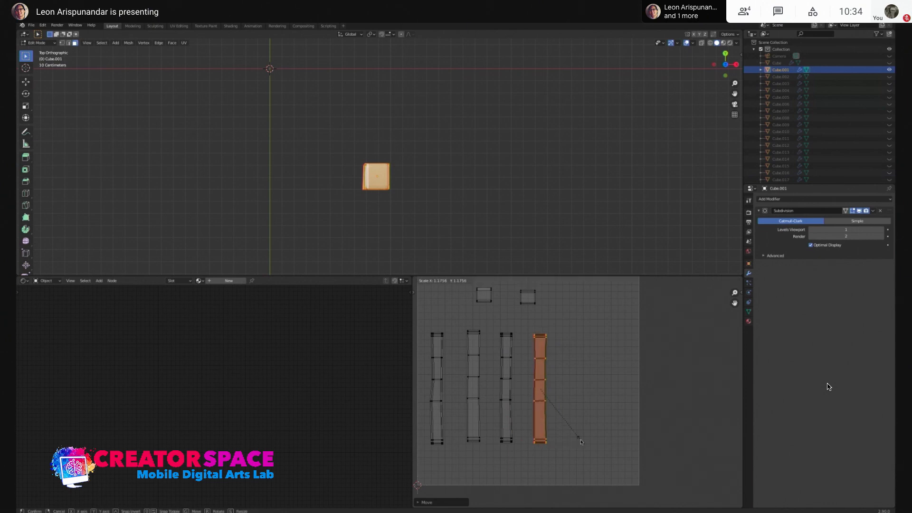
click(580, 442)
Select both end-cap islands above the strips and rotate them another 90 degrees
middle_drag(558, 323, 557, 342)
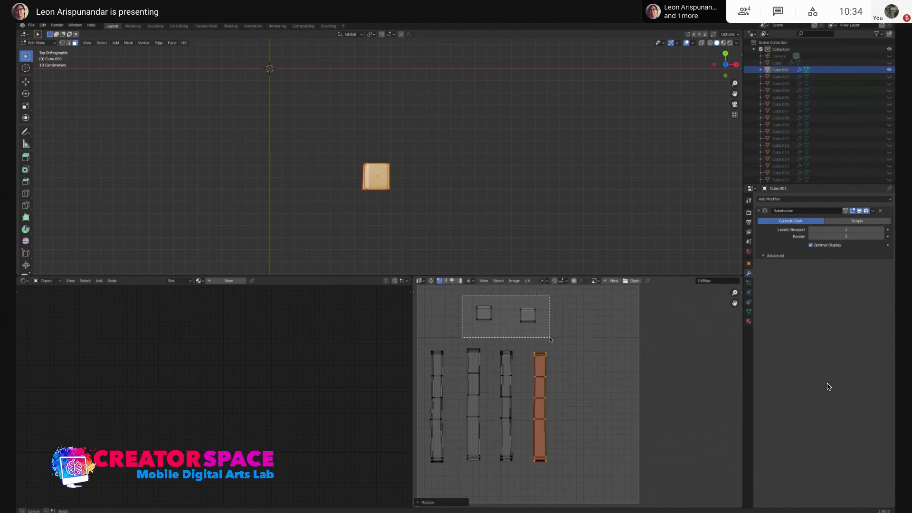
drag(463, 297, 554, 341)
text(r90)
key(Return)
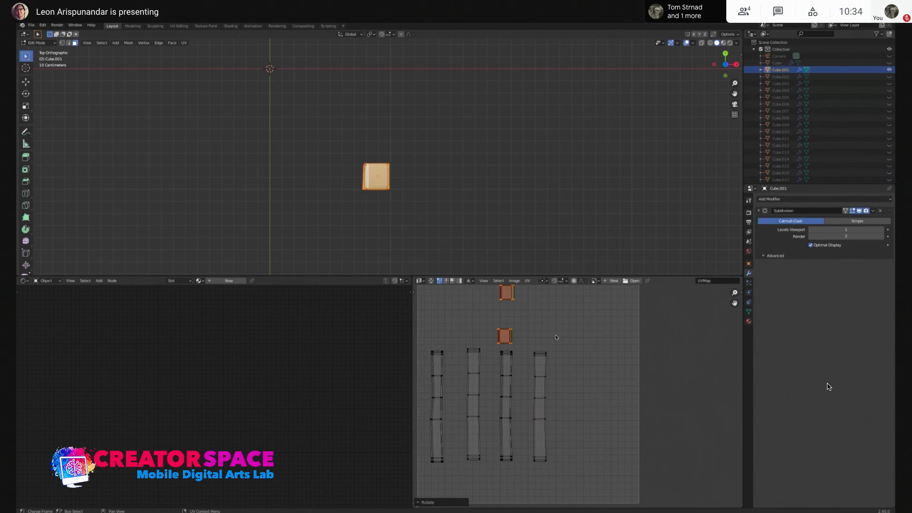
Move the end-cap islands to the right of the four strips and scale them to suit the strips' width
key(g)
click(649, 431)
key(s)
click(662, 423)
Select all UV islands, reposition them and scale them up together to fill more of the UV square
key(a)
scroll(619, 390, up, 2)
key(g)
click(634, 376)
key(s)
click(658, 374)
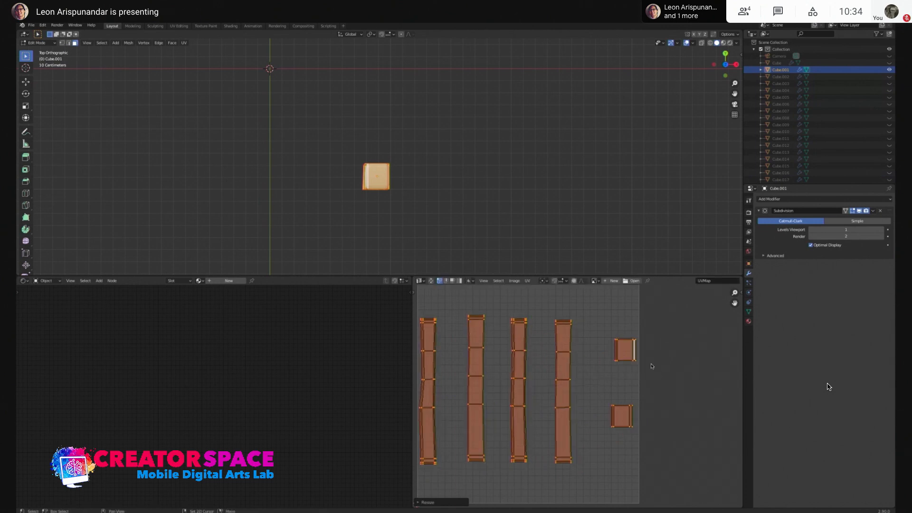
middle_drag(653, 366, 663, 372)
scroll(663, 376, down, 1)
click(611, 320)
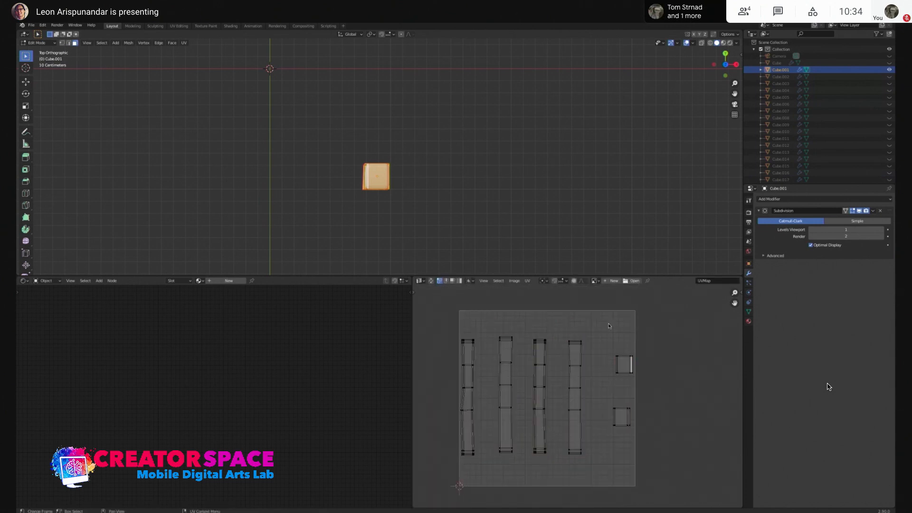
Scale the first strip island slightly and align its upper end with the second strip, inside the UV square's left edge
drag(450, 326, 494, 492)
key(s)
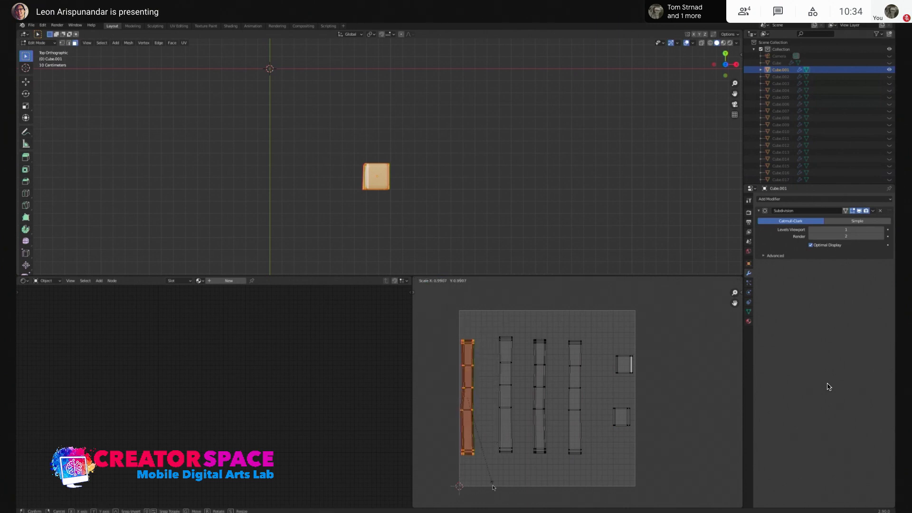
click(497, 491)
key(g)
key(g)
click(497, 443)
key(s)
click(495, 443)
key(g)
click(495, 441)
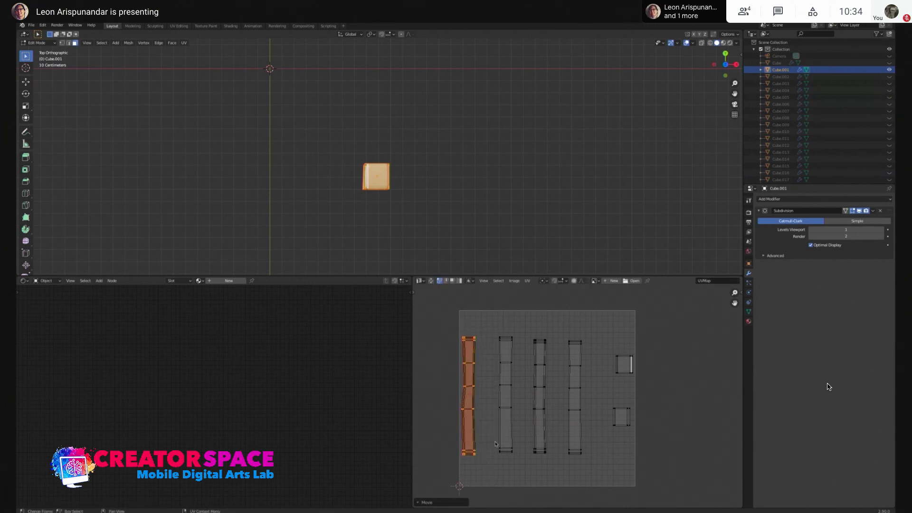
Scale the third and fourth strip islands slightly to match the others and align the fourth with the row
drag(541, 359, 554, 459)
key(s)
click(556, 459)
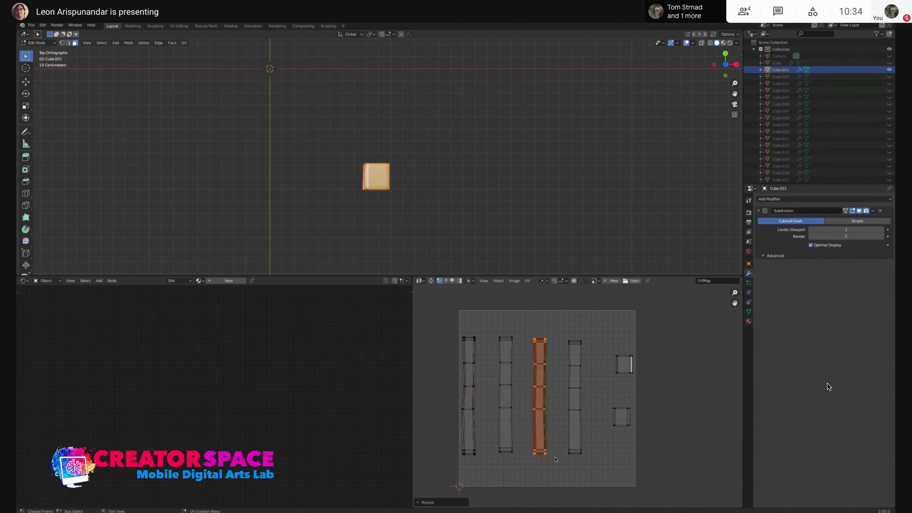
drag(554, 329, 597, 467)
key(s)
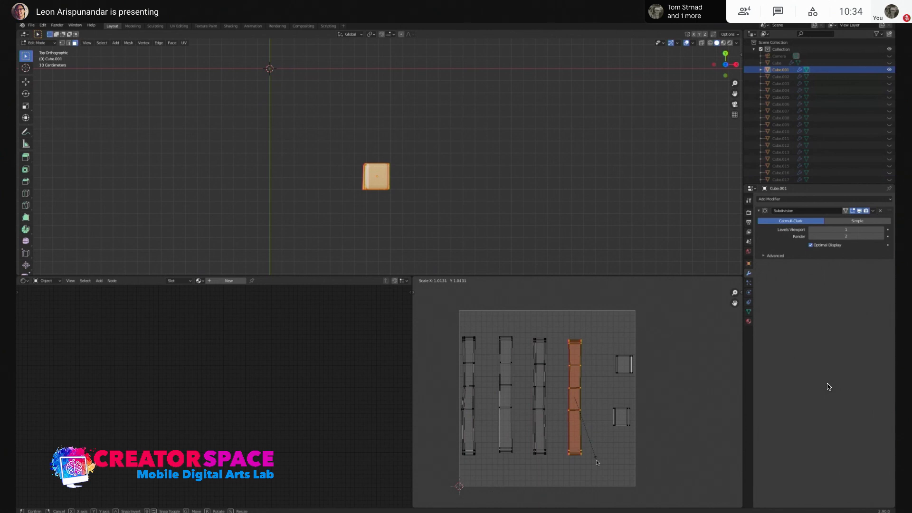
click(596, 461)
key(g)
click(595, 452)
Move the two end-cap islands closer to the fourth strip, stacked one above the other
drag(603, 332, 652, 453)
key(g)
click(631, 448)
drag(590, 347, 647, 412)
key(g)
click(636, 407)
Select all UV islands and shift them slightly right and down, away from the UV square's left edge
drag(436, 327, 651, 480)
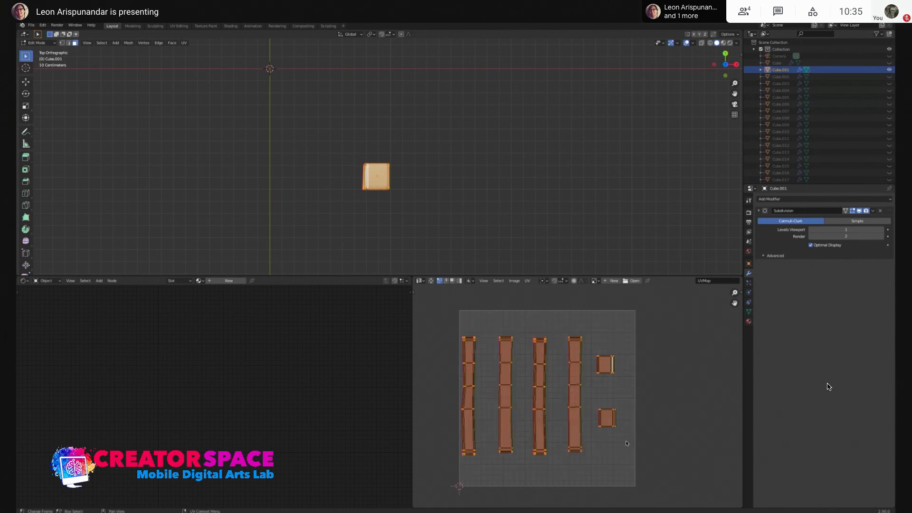
key(g)
click(635, 407)
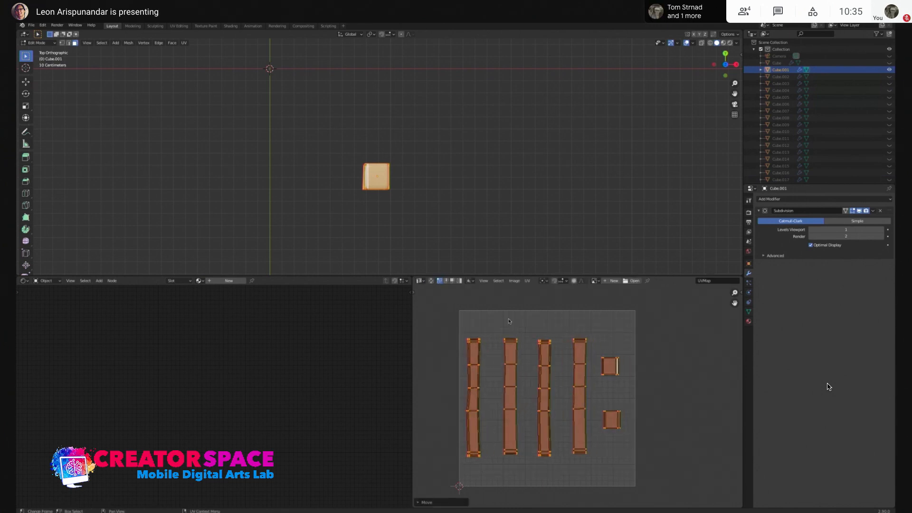
click(509, 331)
drag(447, 312, 659, 492)
click(643, 374)
drag(445, 318, 637, 470)
click(550, 298)
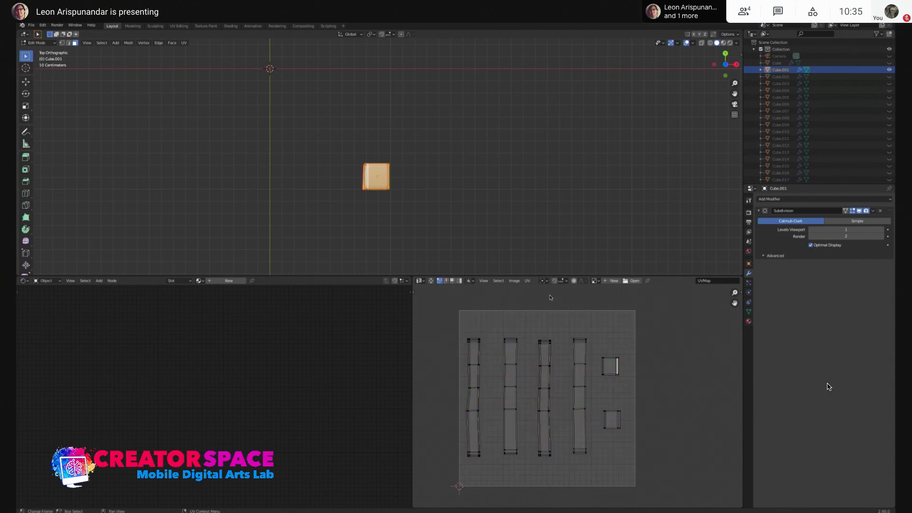
click(526, 280)
click(527, 282)
click(530, 281)
Fine-tune the position of the leg's whole UV layout inside the UV square
drag(458, 329, 694, 508)
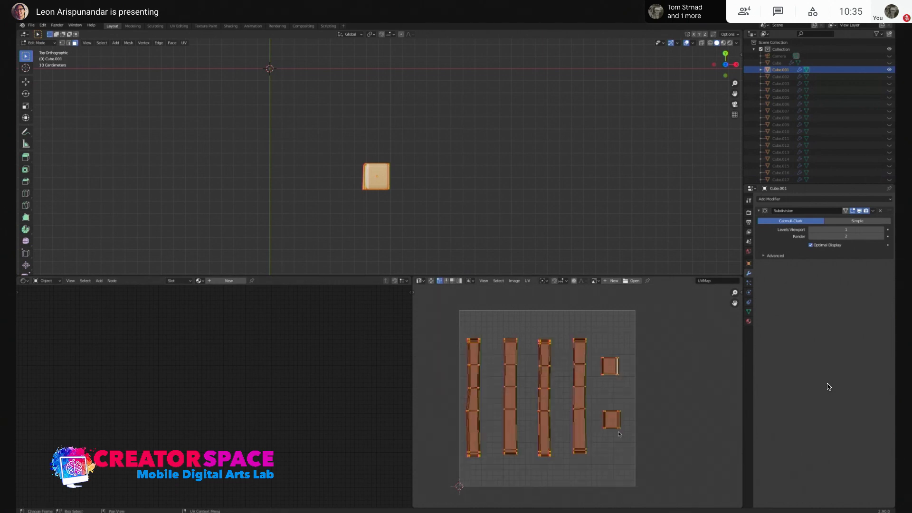
key(g)
click(624, 434)
click(662, 359)
Return to Object Mode and unhide the horizontal plank Cube.011 alongside the leg
middle_drag(445, 252, 442, 215)
key(Tab)
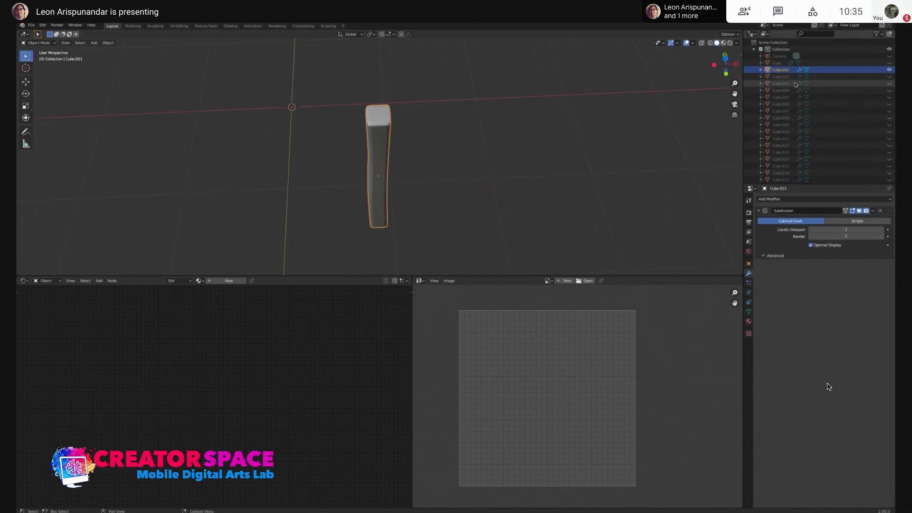
click(890, 76)
click(890, 77)
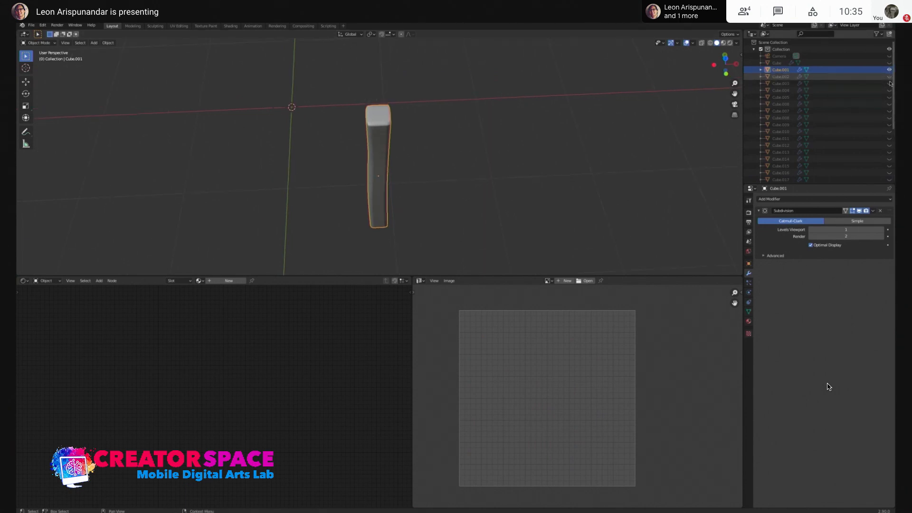
click(890, 138)
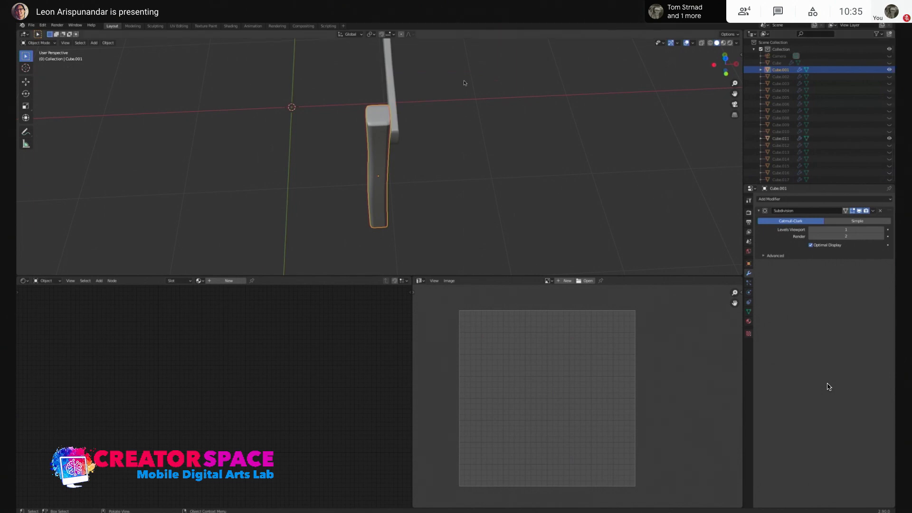
middle_drag(529, 128, 368, 146)
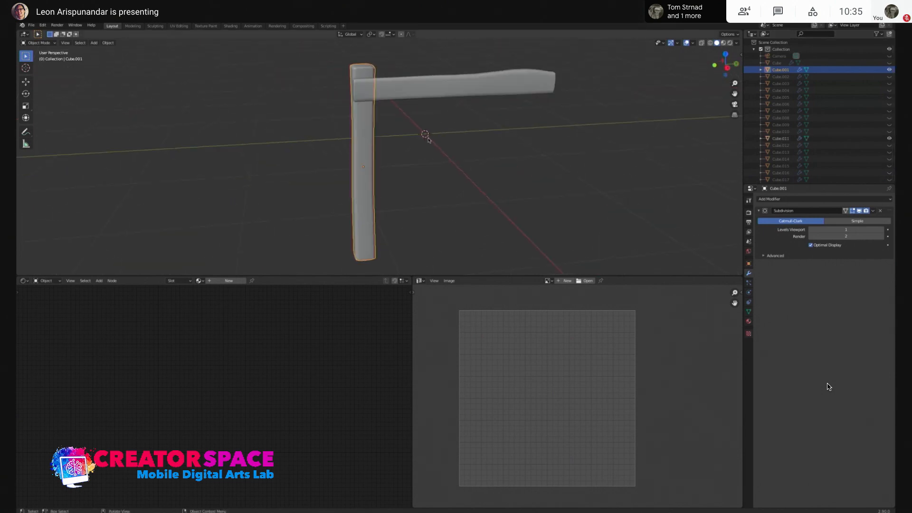
key(g)
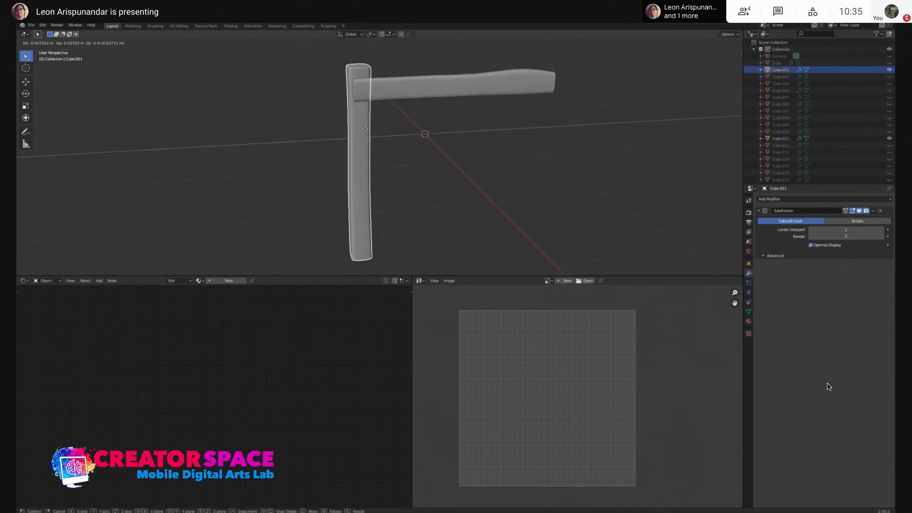
click(373, 132)
click(405, 132)
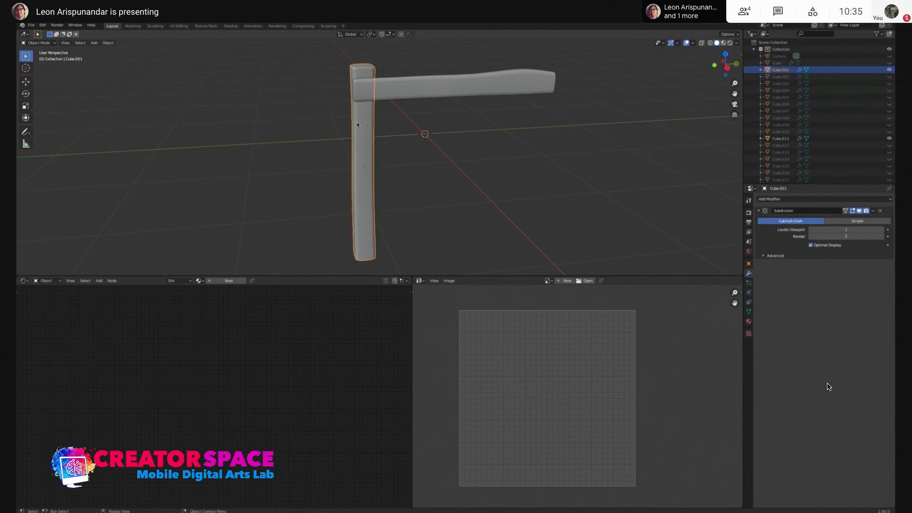
Hide the finished leg and open the plank Cube.011 in Edit Mode
click(358, 122)
key(h)
click(527, 85)
alt+drag(528, 85, 525, 166)
key(Tab)
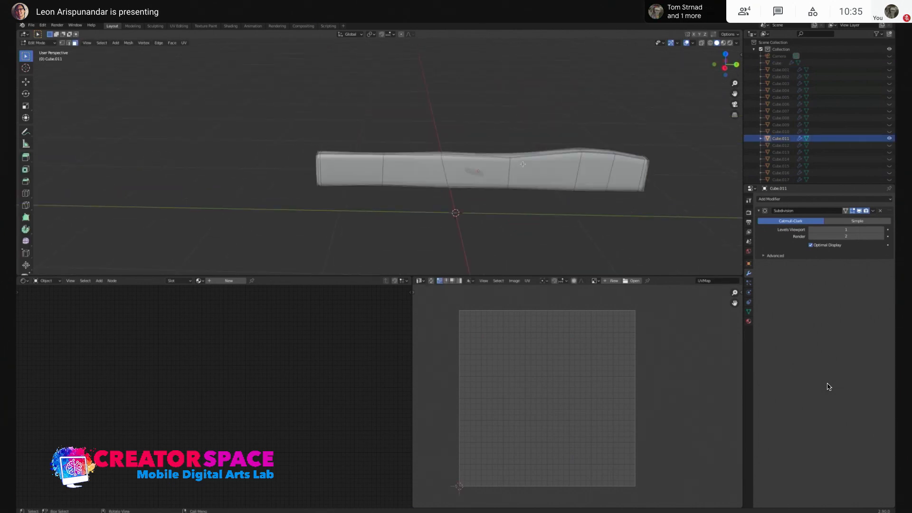
Select all the faces along the plank's right side from the right orthographic view
alt+drag(575, 180, 424, 158)
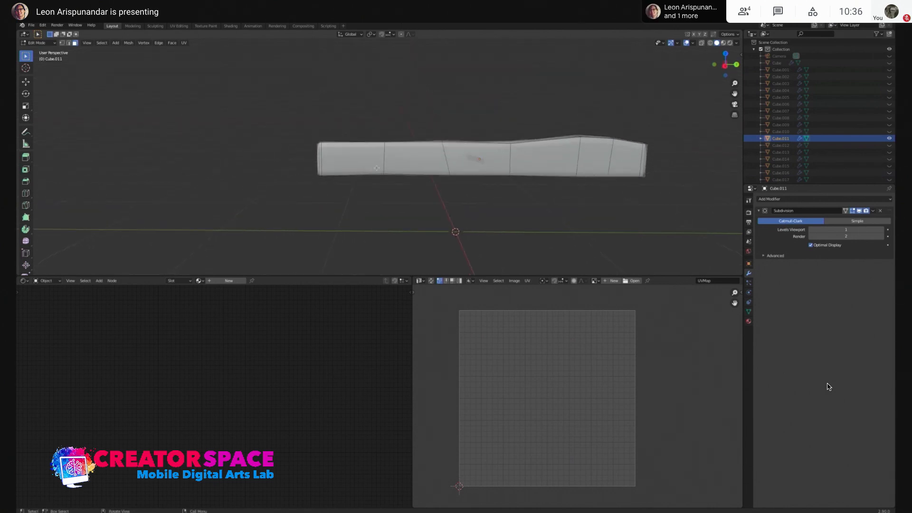
scroll(367, 171, up, 1)
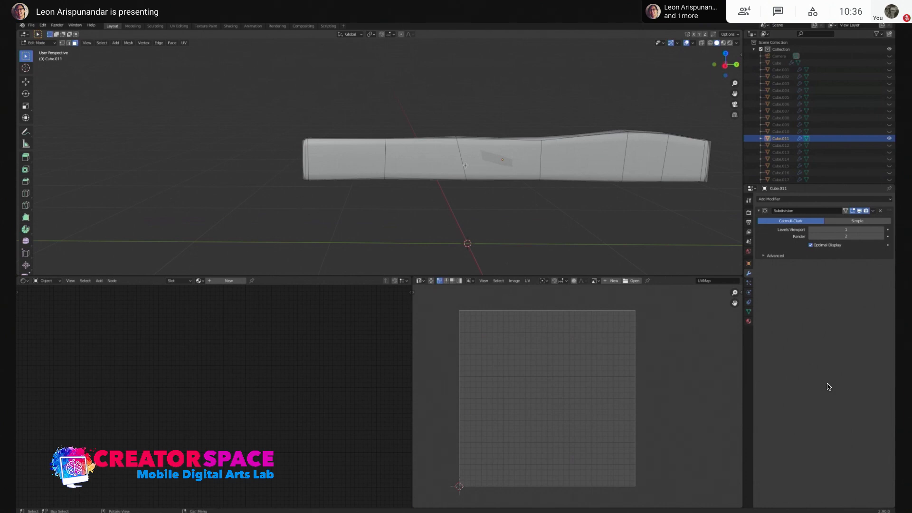
key(KP_3)
shift+middle_drag(515, 148, 456, 159)
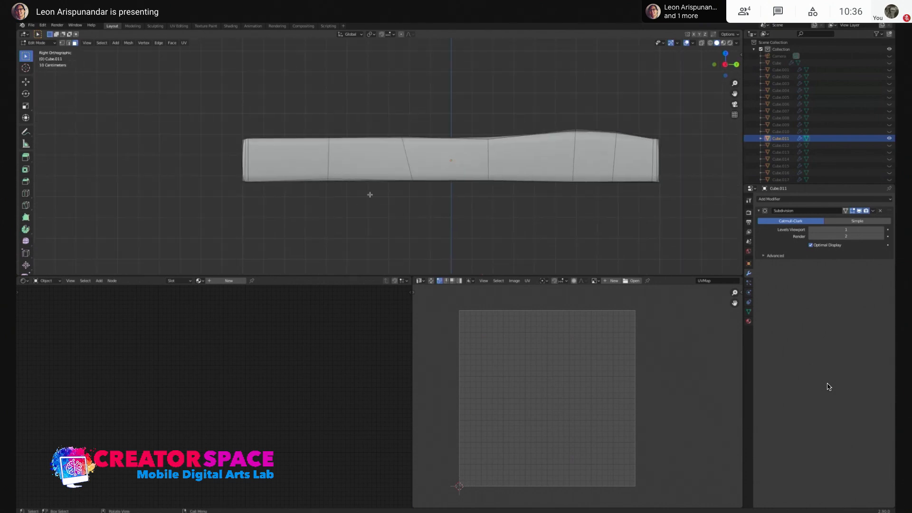
key(c)
drag(233, 156, 644, 168)
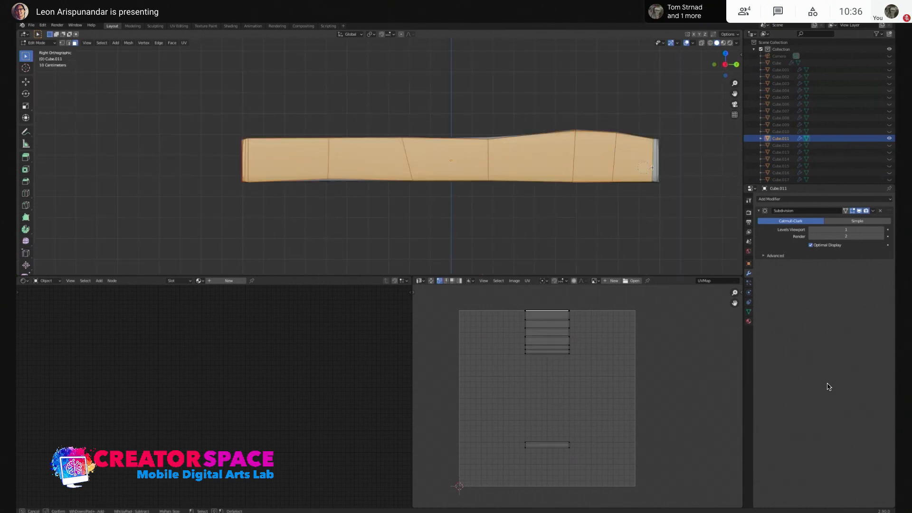
right_click(535, 165)
middle_drag(508, 137, 506, 112)
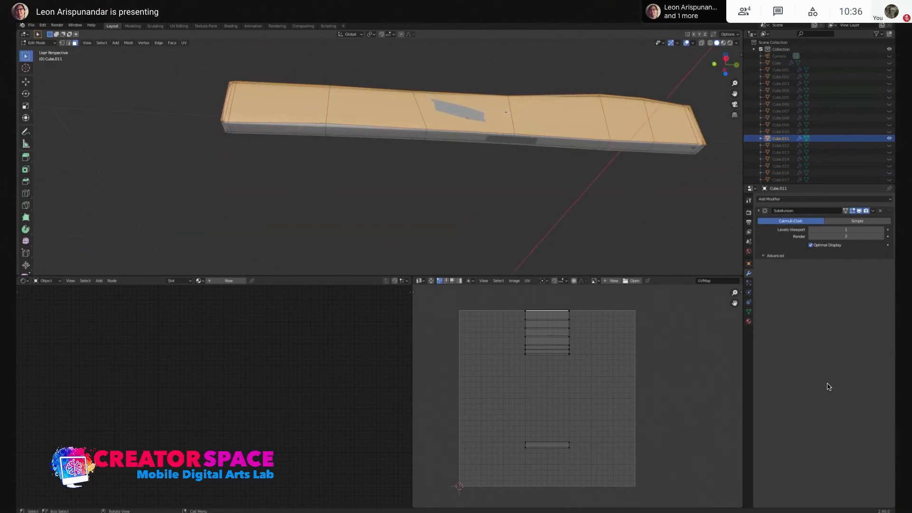
Project the right-side faces' UVs from the right view and move the island to the upper part of the UV grid
key(KP_3)
key(u)
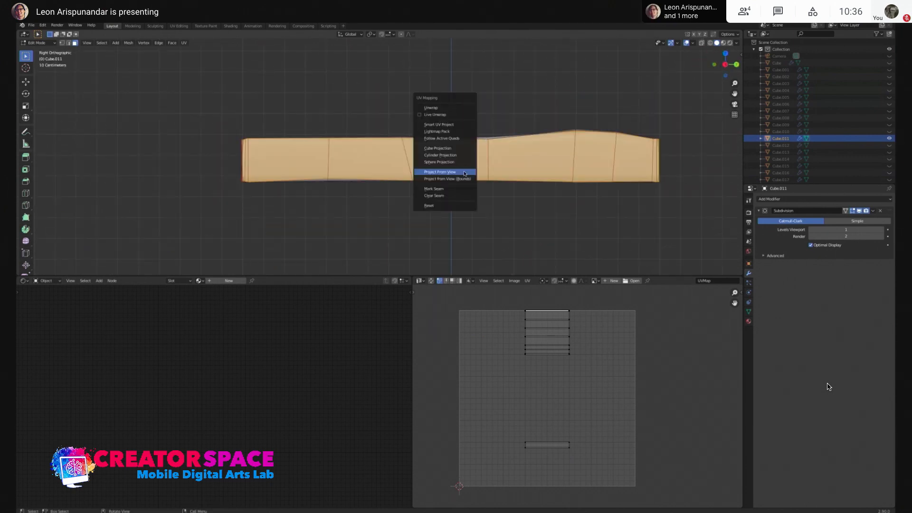
click(464, 174)
drag(502, 367, 619, 415)
key(g)
click(594, 343)
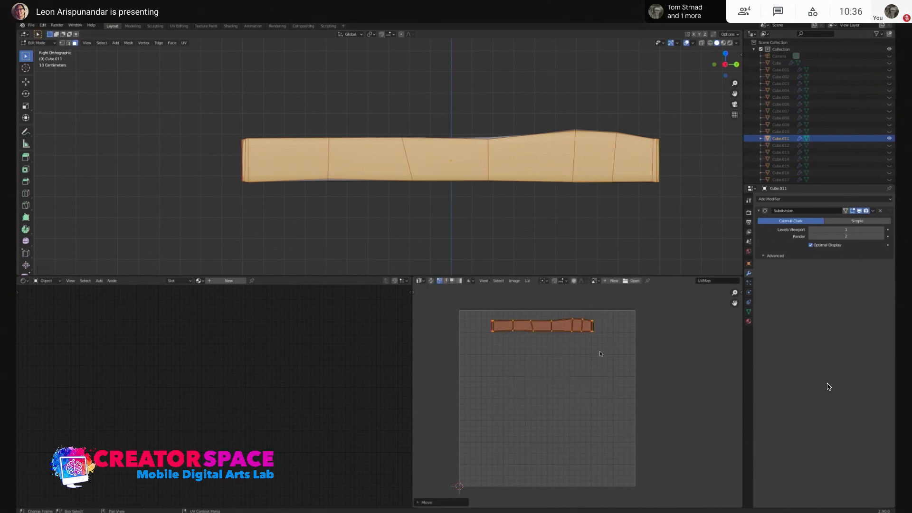
Clear the selection and select all the faces along the plank's left side from the left orthographic view
key(alt+a)
middle_drag(339, 146, 483, 159)
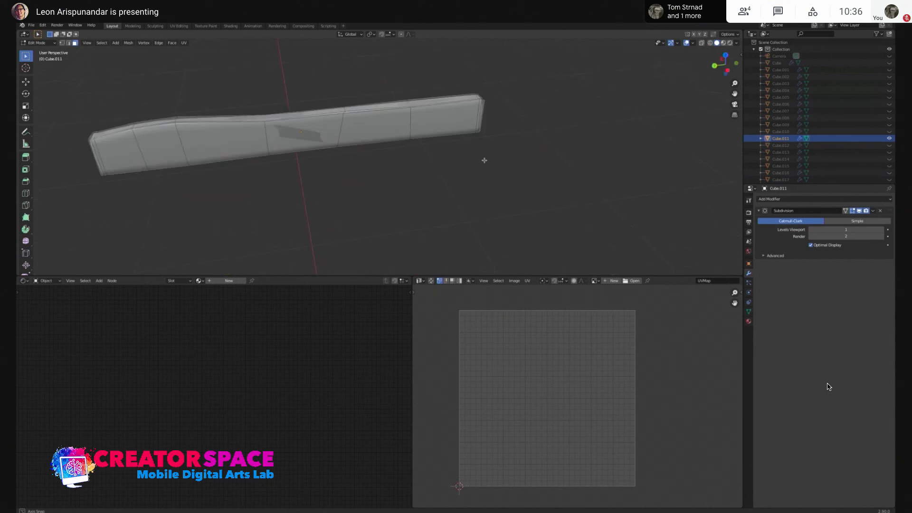
key(KP_3)
key(ctrl+KP_3)
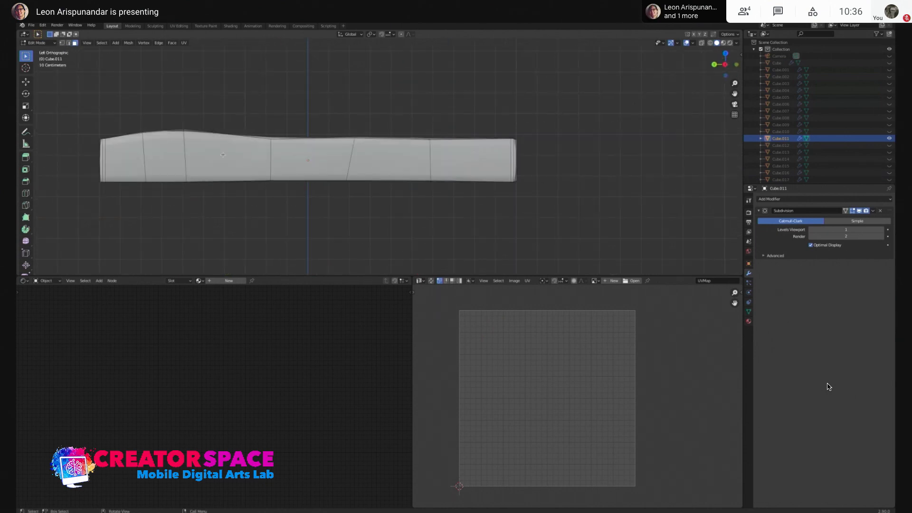
key(c)
drag(94, 168, 517, 168)
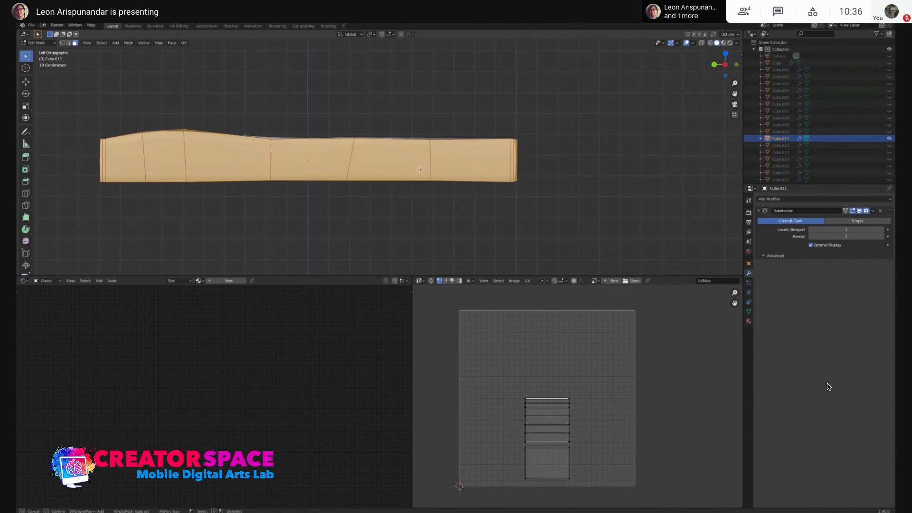
key(Escape)
Deselect the plank's front end face so that only the left-side faces are selected
middle_drag(487, 109, 418, 110)
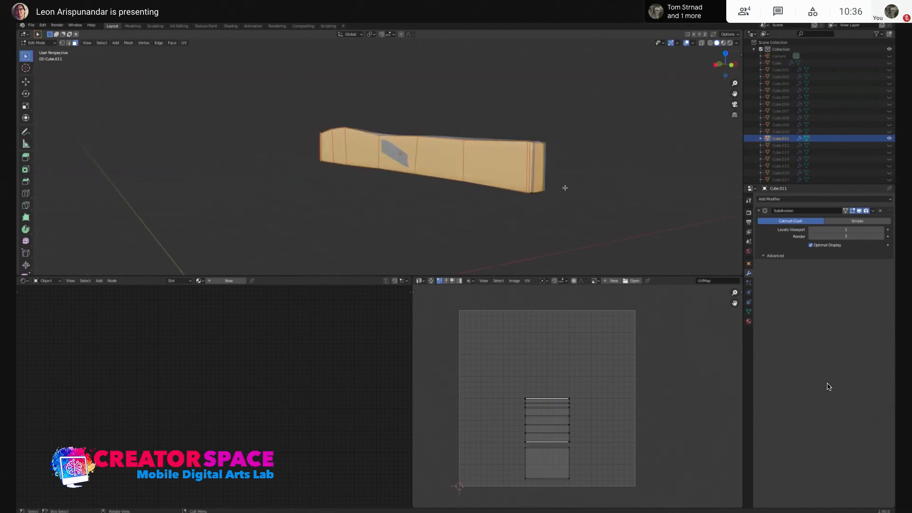
shift+click(543, 168)
shift+click(545, 167)
shift+click(538, 167)
middle_drag(538, 168, 341, 144)
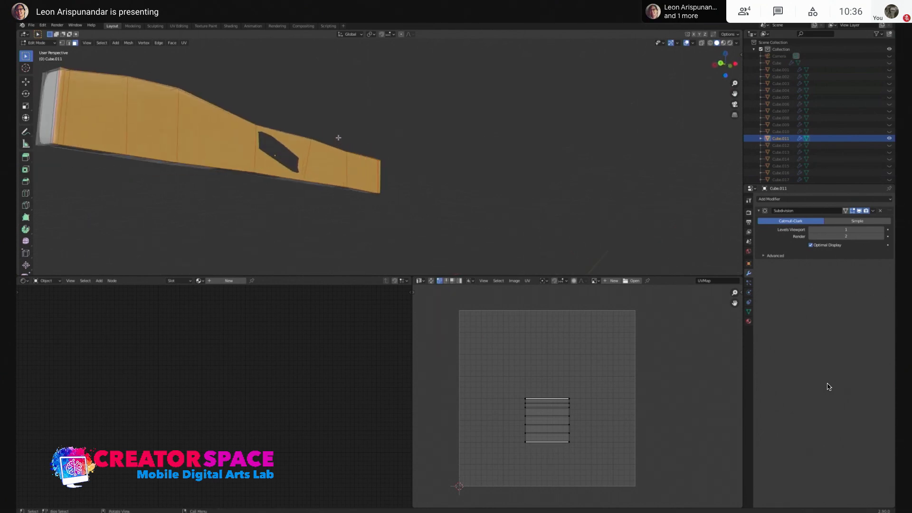
Project the left-side faces' UVs from the left view and move the island just below the right-side island
key(ctrl+KP_3)
key(a)
key(u)
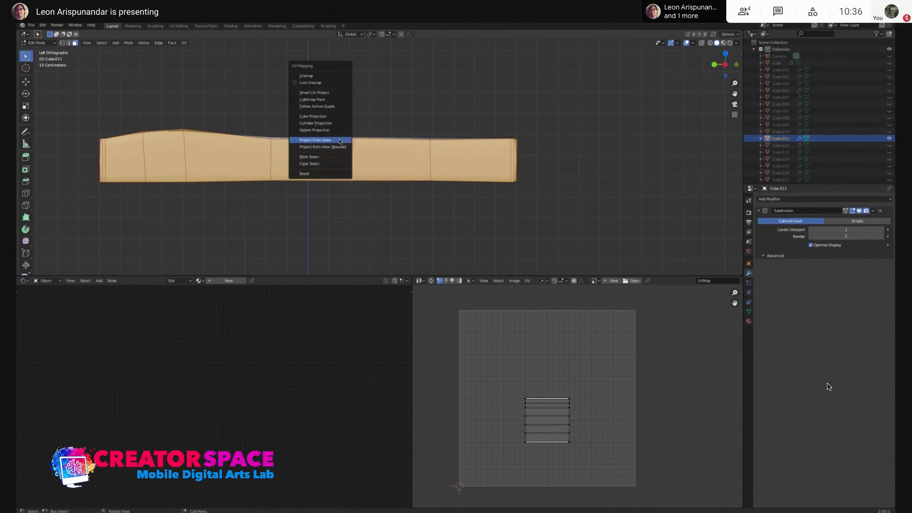
click(340, 142)
key(a)
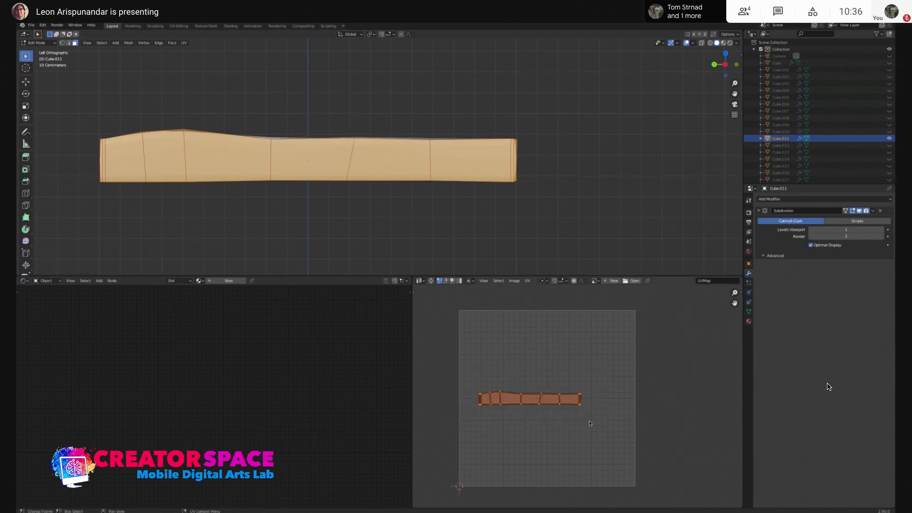
key(g)
click(611, 369)
Clear the selection and select the faces along the plank's top from the top orthographic view
click(369, 99)
middle_drag(442, 131, 453, 129)
key(KP_7)
shift+middle_drag(491, 161, 456, 248)
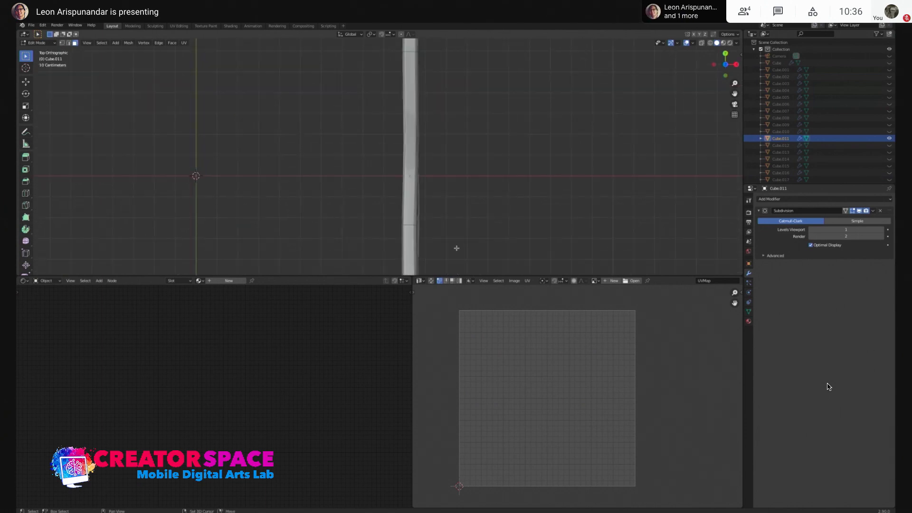
scroll(457, 131, down, 4)
key(c)
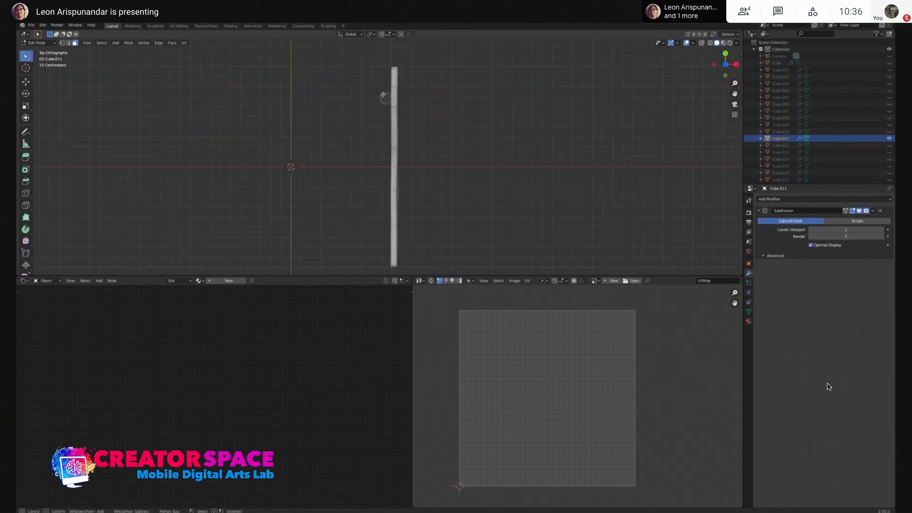
drag(386, 68, 393, 258)
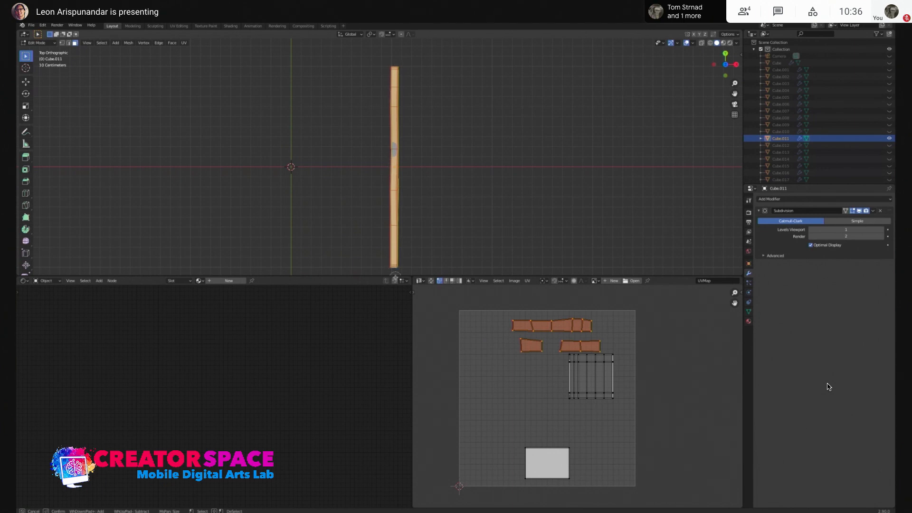
key(Escape)
Remove the plank's right-side faces from the top-face selection
middle_drag(411, 163, 360, 103)
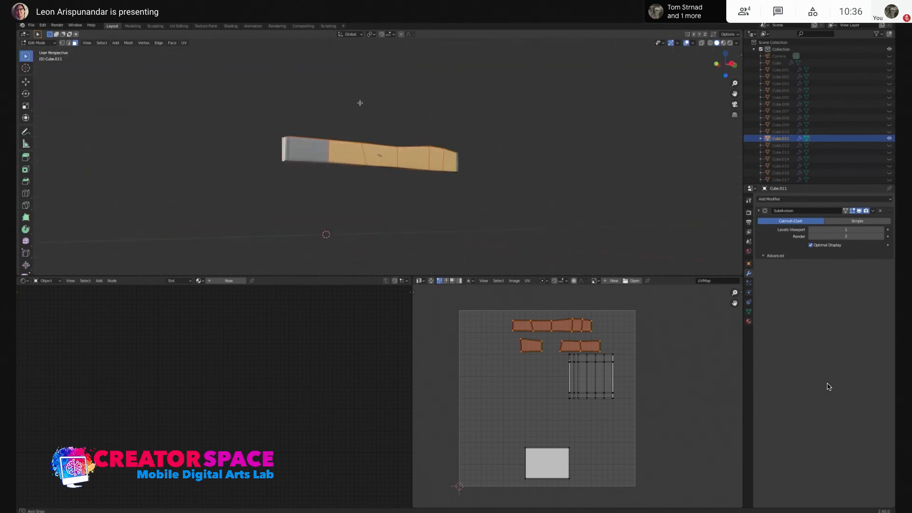
shift+click(345, 157)
shift+click(380, 158)
shift+click(413, 158)
shift+click(436, 159)
shift+click(450, 161)
Remove the left-side faces and the front end face from the selection, leaving only the top faces
middle_drag(450, 161, 451, 135)
shift+click(451, 135)
shift+click(490, 106)
shift+click(371, 174)
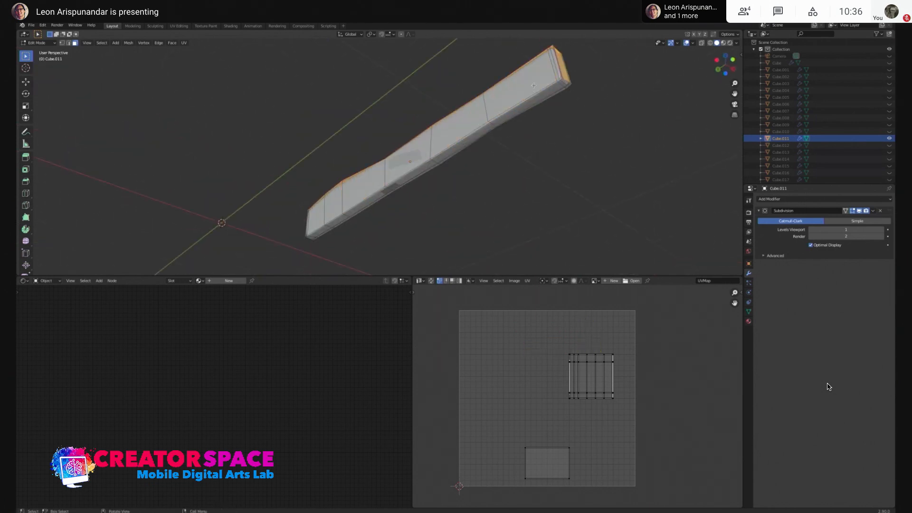
shift+click(562, 67)
middle_drag(563, 66, 381, 129)
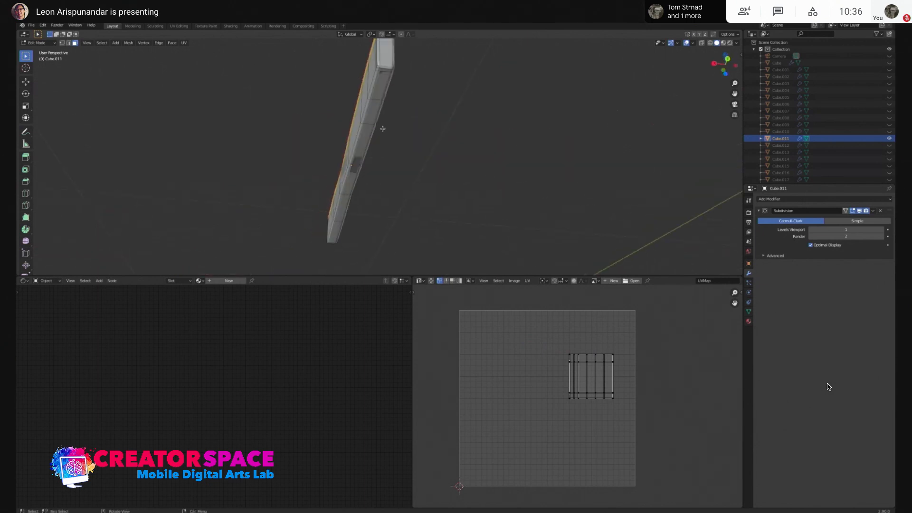
Project the selected top faces' UVs from the top orthographic view
key(KP_7)
key(u)
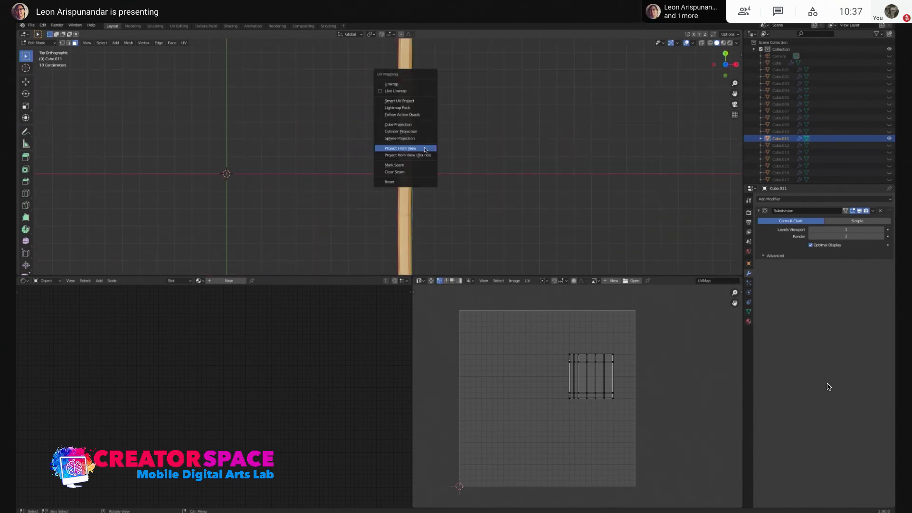
click(425, 150)
Clear the selection and select the faces along the plank's underside from the bottom orthographic view
middle_drag(447, 207, 424, 155)
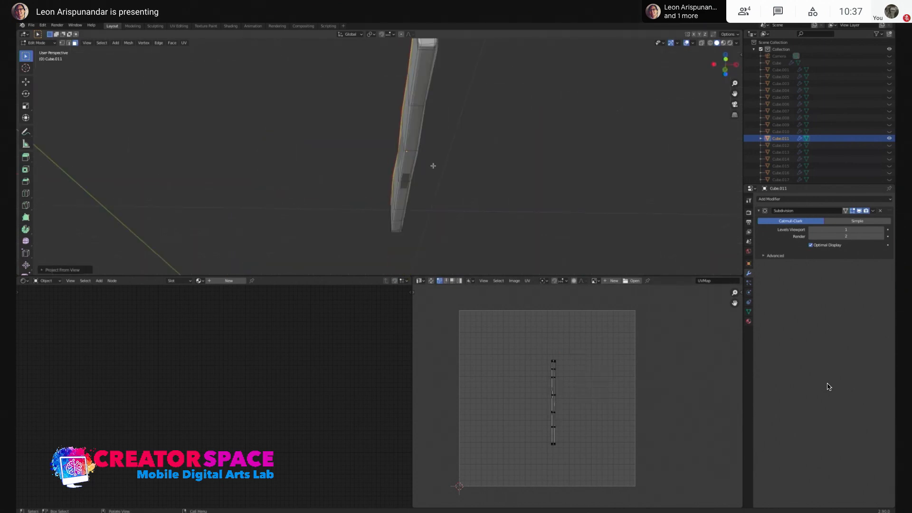
key(ctrl+KP_7)
key(alt+a)
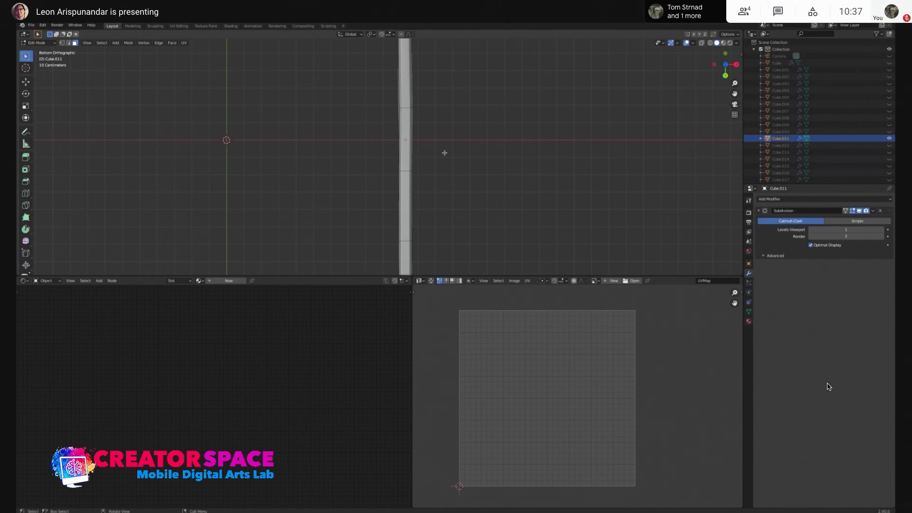
scroll(444, 153, down, 3)
key(c)
drag(387, 50, 397, 246)
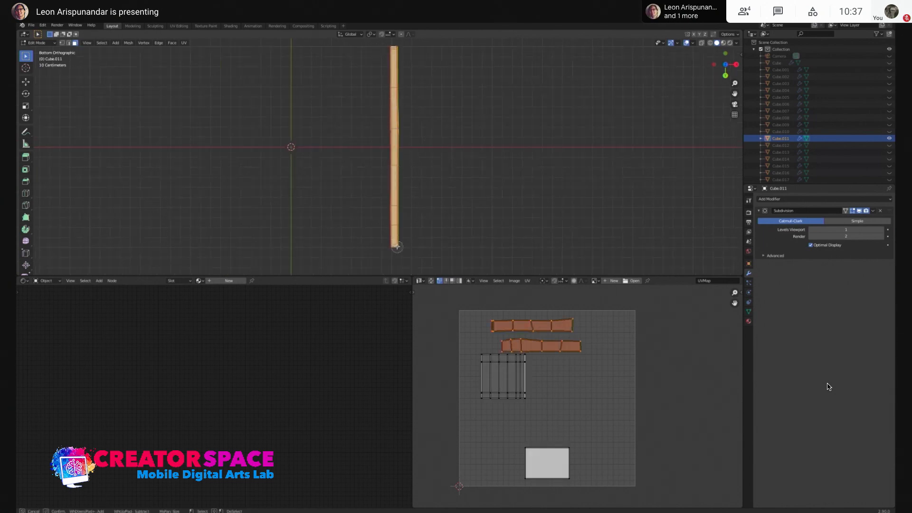
right_click(409, 130)
Remove the front end face and the left-side faces from the underside selection
middle_drag(409, 130, 426, 152)
shift+click(426, 152)
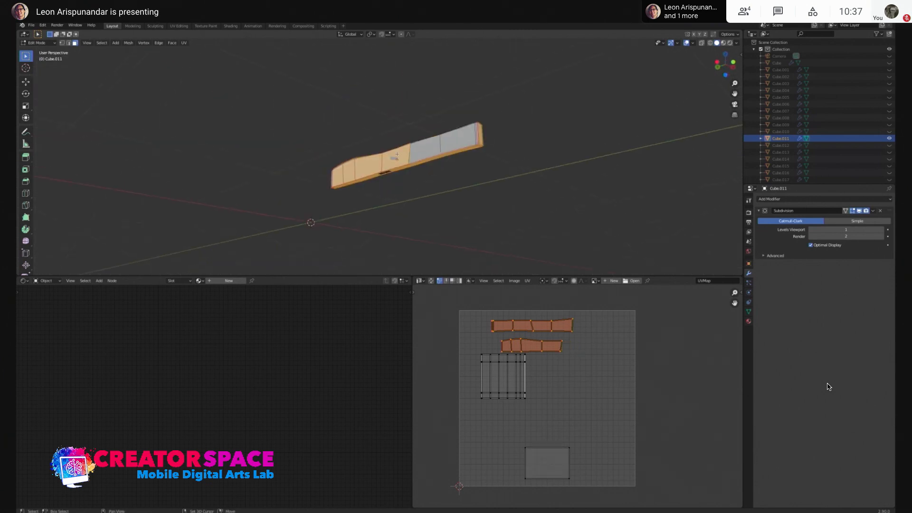
shift+click(396, 159)
shift+click(370, 165)
shift+click(337, 173)
shift+click(364, 168)
shift+click(350, 171)
shift+click(367, 165)
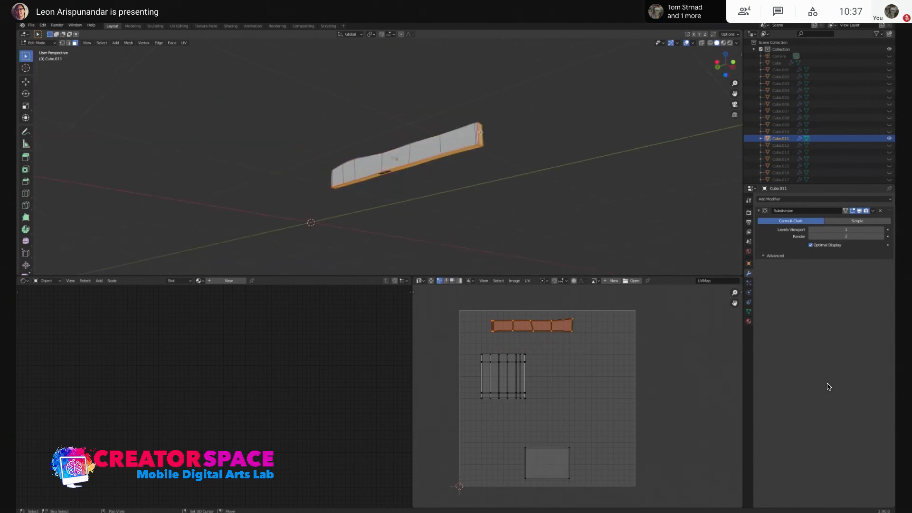
Remove the remaining end and right-side faces from the selection, leaving only the underside faces
shift+click(481, 132)
scroll(509, 117, up, 4)
middle_drag(516, 123, 485, 143)
shift+click(500, 134)
shift+click(305, 195)
shift+click(340, 186)
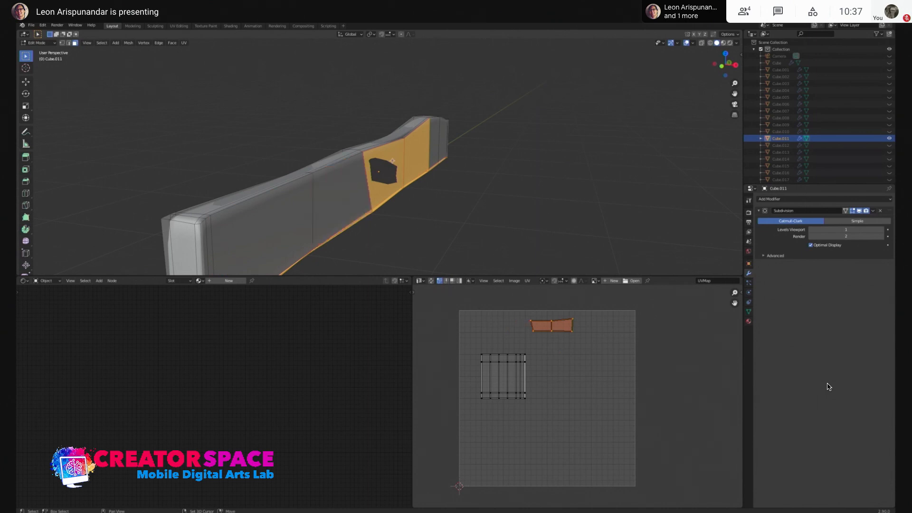
shift+click(385, 156)
shift+click(412, 148)
mouse_move(413, 147)
middle_down()
mouse_move(427, 165)
mouse_move(430, 152)
mouse_move(377, 126)
mouse_move(383, 110)
mouse_move(401, 140)
middle_up()
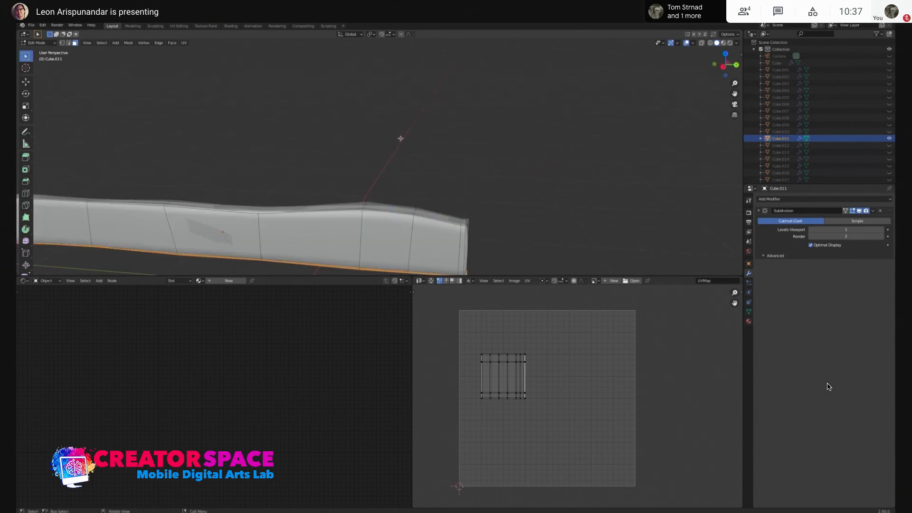
Project the selected underside faces' UVs from the top view
key(KP_7)
key(u)
click(324, 167)
Select the end face and its adjoining narrow faces at the plank's back end
scroll(364, 93, down, 2)
middle_drag(364, 93, 343, 143)
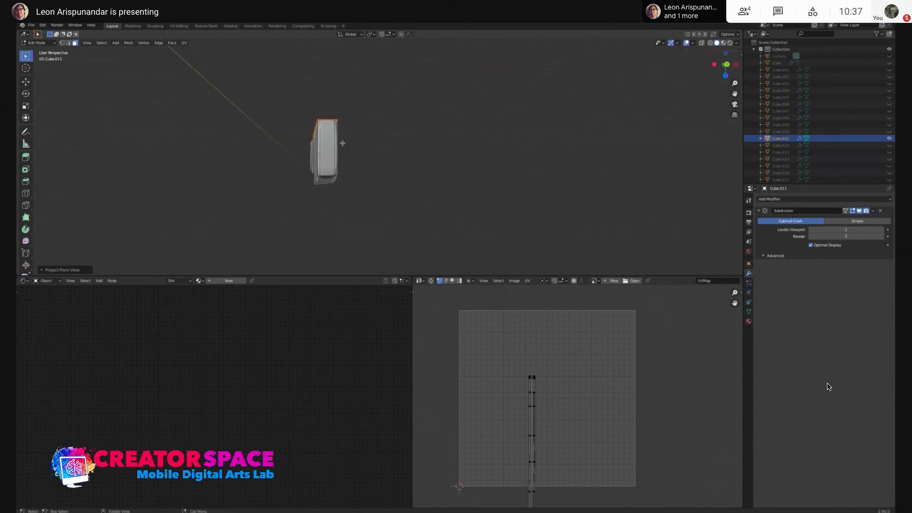
scroll(342, 143, up, 1)
click(327, 141)
shift+click(323, 136)
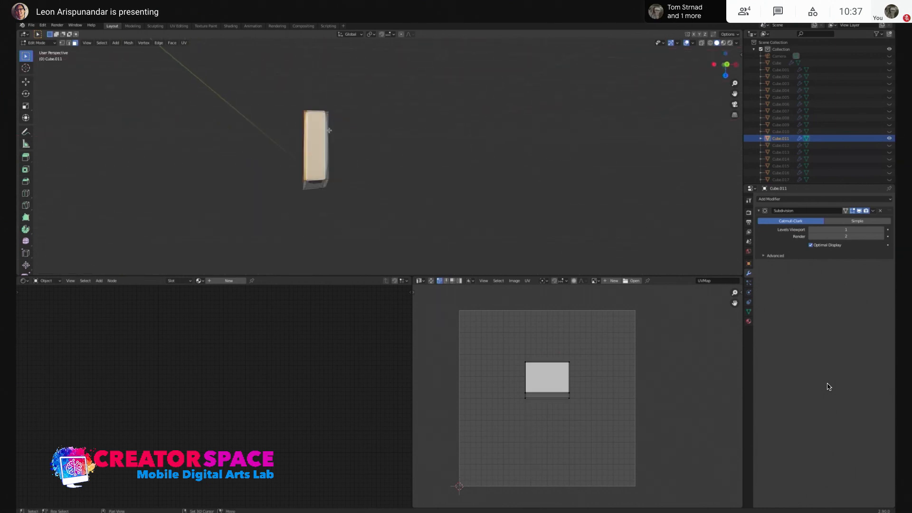
shift+click(329, 131)
middle_drag(329, 131, 328, 155)
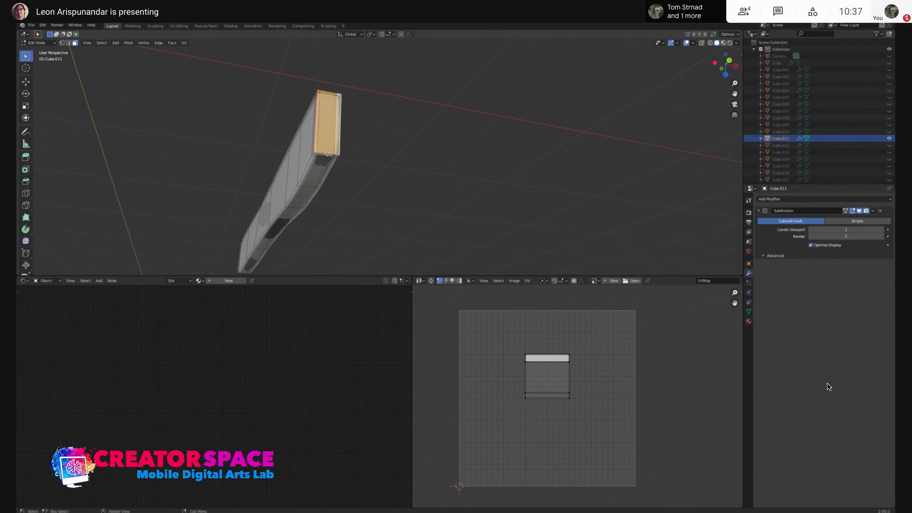
Project the selected back end faces' UVs from the front orthographic view
key(KP_1)
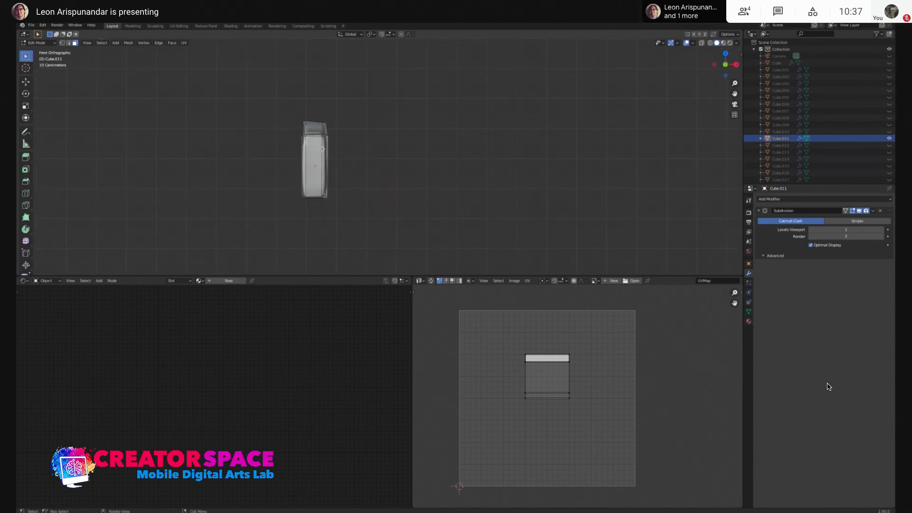
key(u)
click(322, 151)
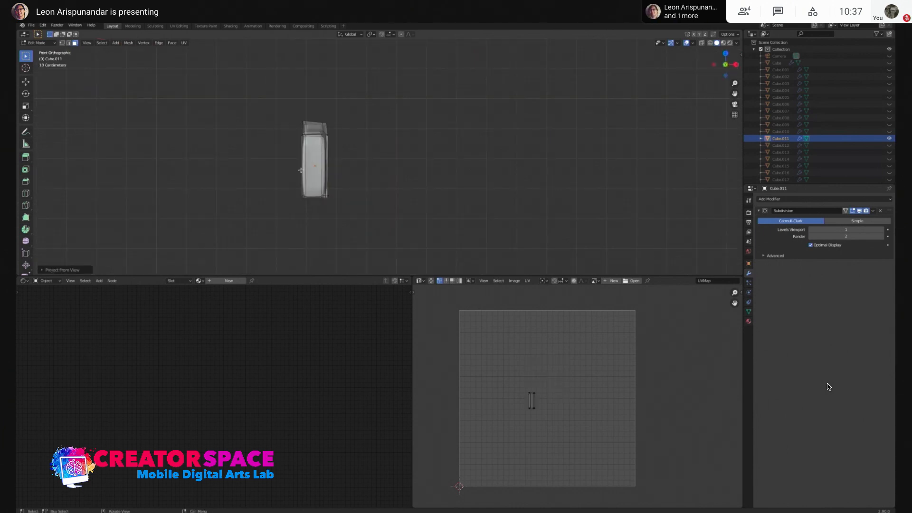
click(304, 165)
shift+click(322, 159)
shift+click(319, 128)
middle_drag(324, 124, 373, 151)
click(373, 151)
key(KP_1)
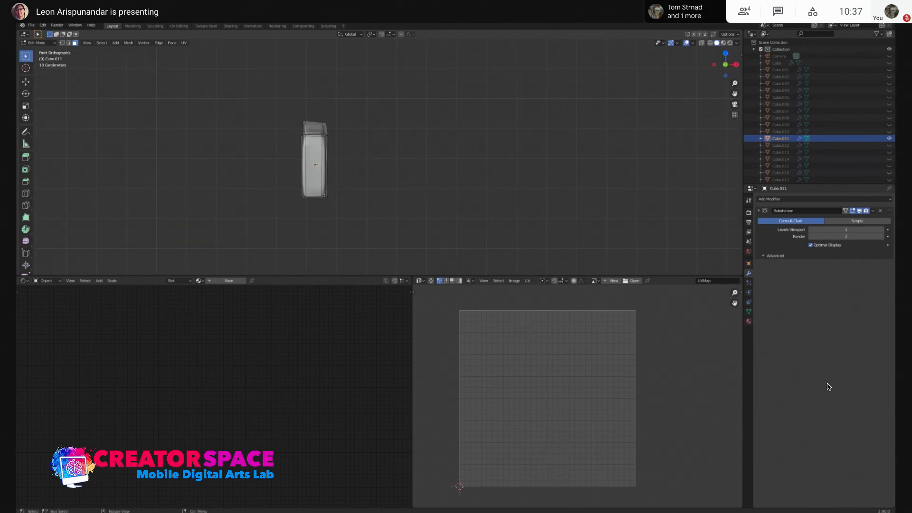
Select the end face and its adjoining narrow faces at the plank's front end
click(306, 154)
shift+click(324, 153)
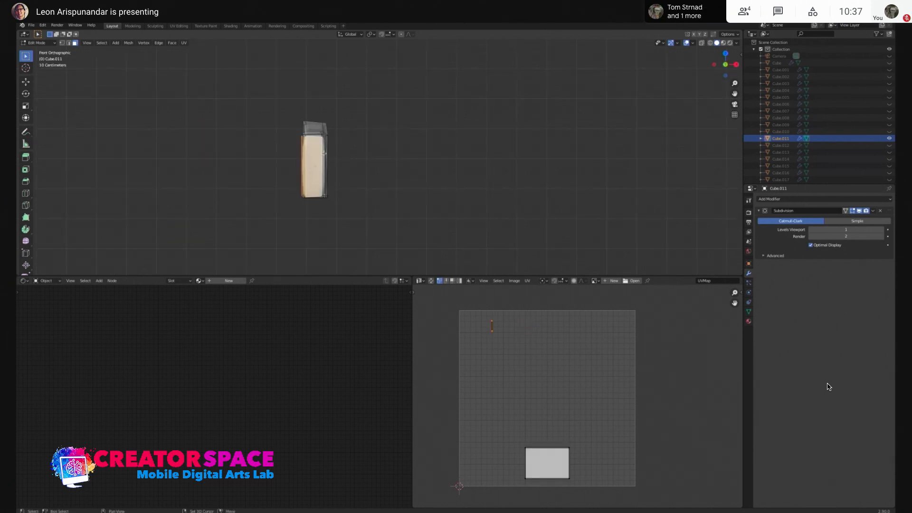
middle_drag(323, 154, 332, 153)
scroll(335, 158, down, 5)
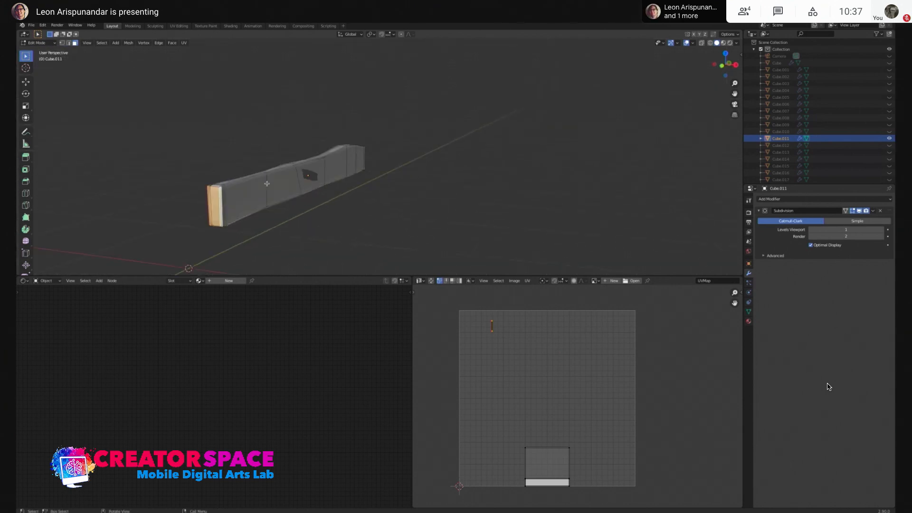
middle_drag(261, 175, 334, 173)
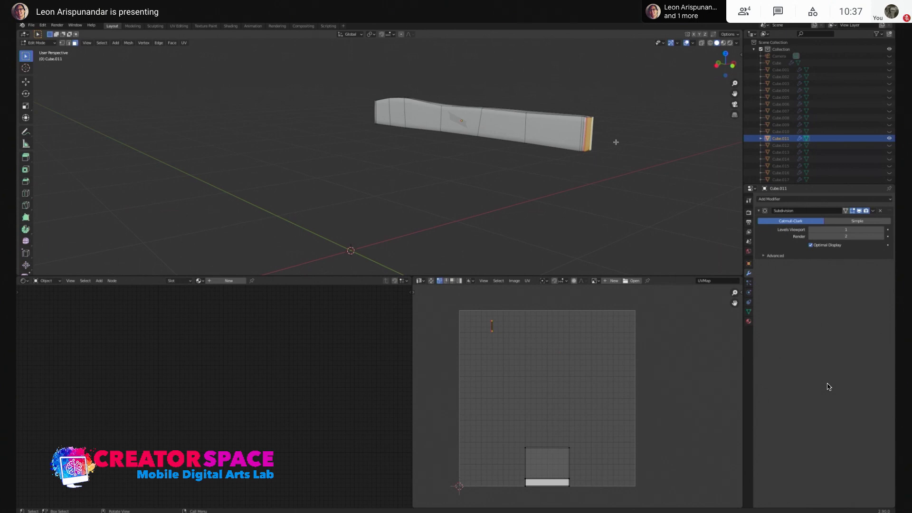
Project the selected front end faces' UVs from the front orthographic view
key(KP_1)
key(u)
click(438, 120)
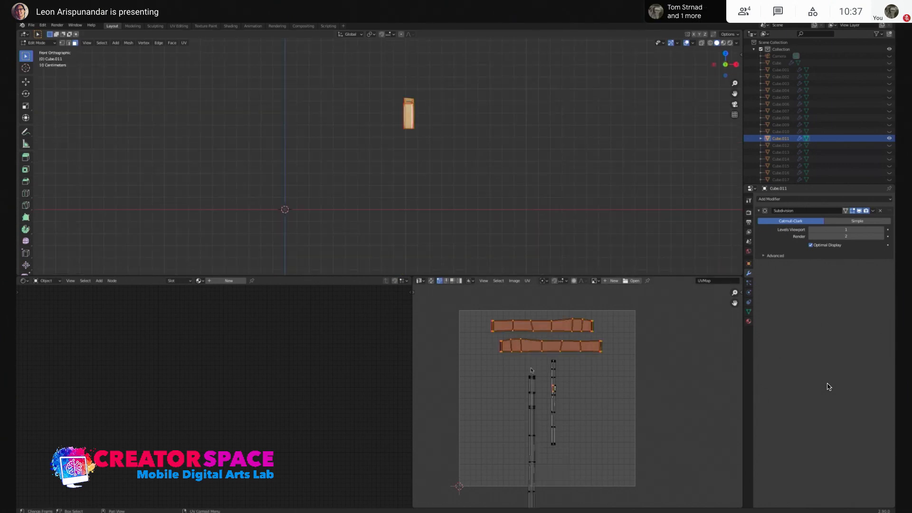
Isolate the front end face and move its UV island to the right edge of the UV square
click(554, 362)
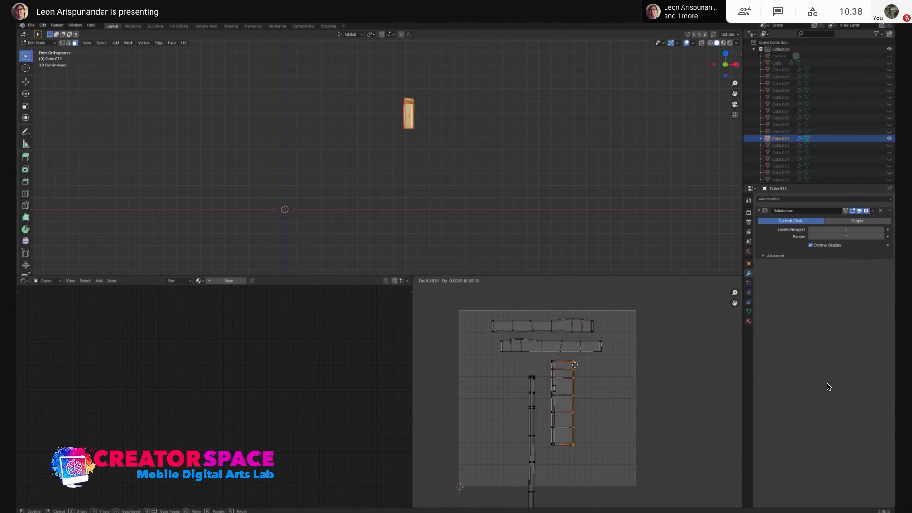
scroll(567, 384, up, 2)
scroll(568, 389, up, 2)
click(446, 152)
click(404, 115)
key(KP_Decimal)
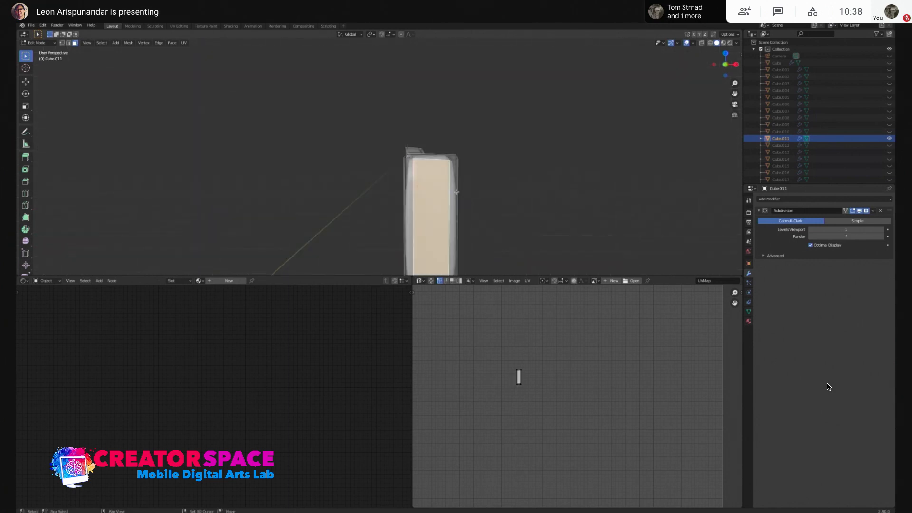
click(436, 191)
click(519, 378)
key(Home)
key(g)
click(620, 351)
Select the plank's back end faces and move their UV island to the right edge, below the front end's island
scroll(400, 159, down, 6)
middle_drag(400, 160, 571, 180)
key(ctrl+z)
scroll(285, 183, up, 3)
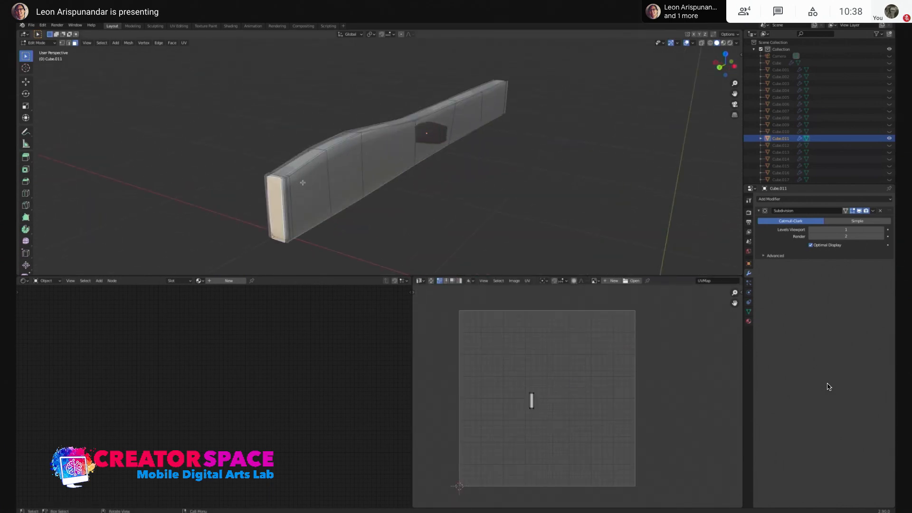
shift+click(264, 177)
shift+click(293, 183)
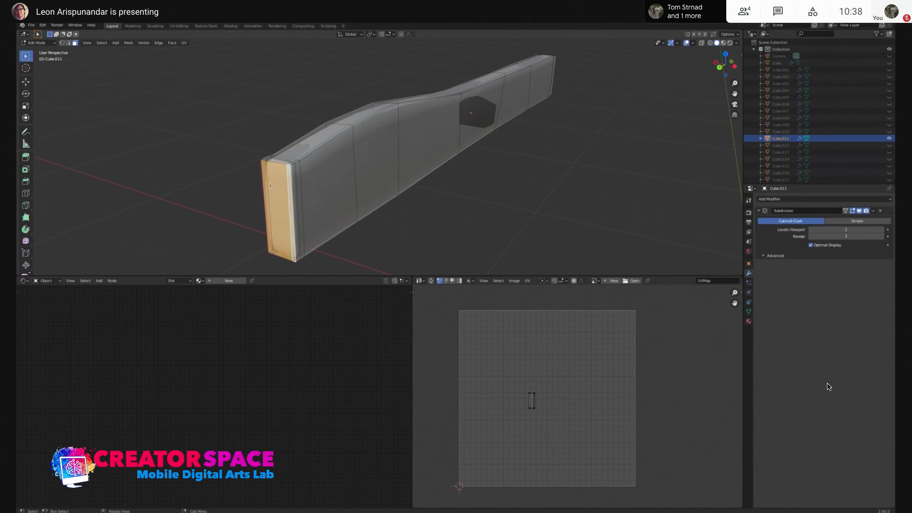
key(g)
click(665, 407)
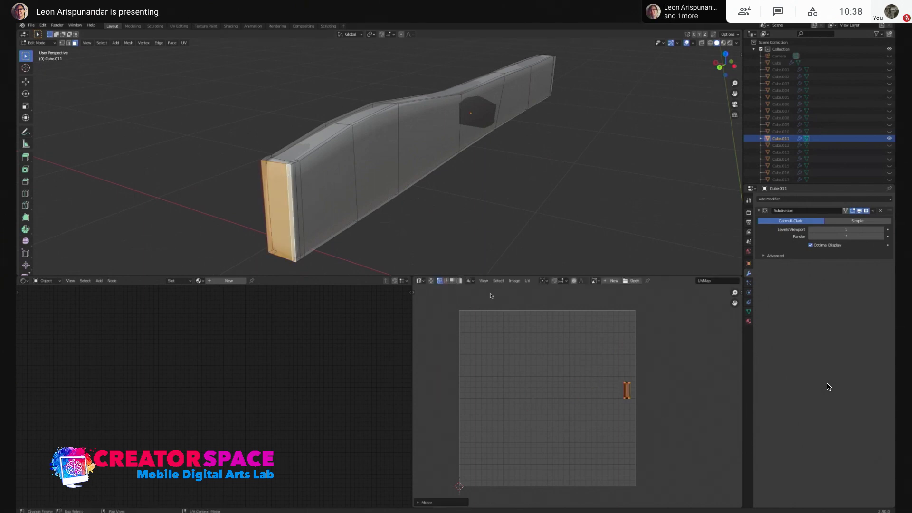
Select all of the plank's faces so every UV island is shown together
key(KP_3)
middle_drag(419, 208, 444, 161)
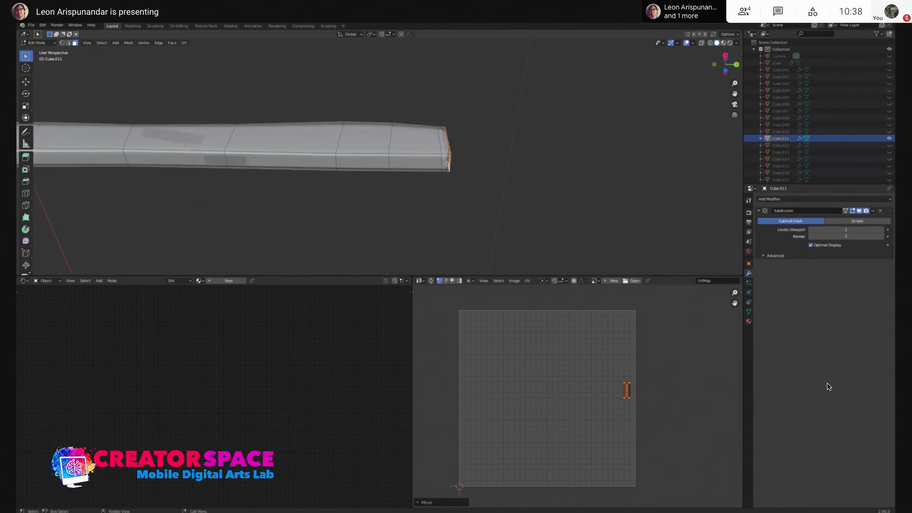
click(446, 164)
key(a)
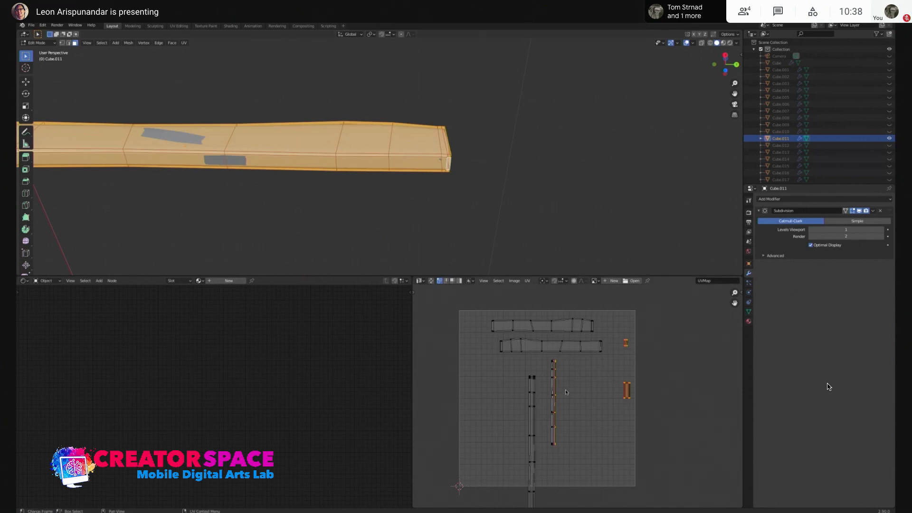
Enlarge the shorter vertical strip island, rotate it 90 degrees and place it below the two wide side islands
drag(546, 358, 565, 446)
key(g)
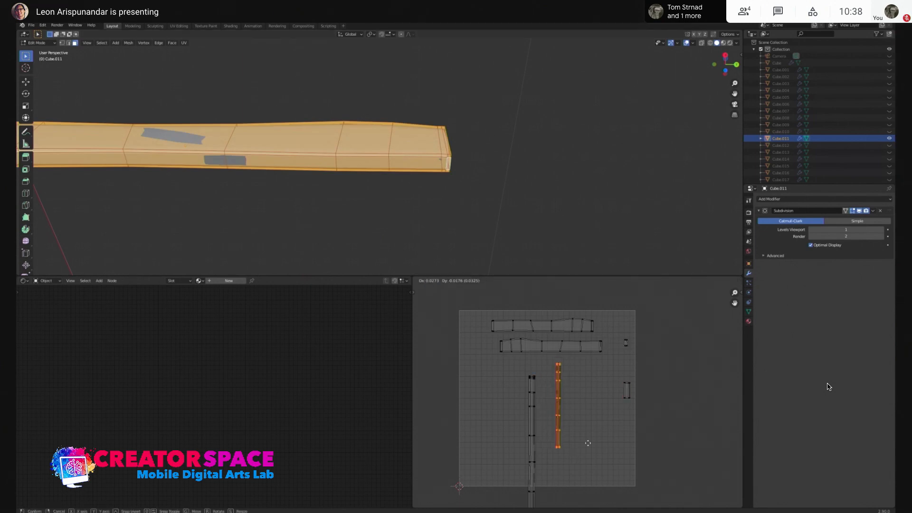
click(606, 451)
key(s)
click(598, 413)
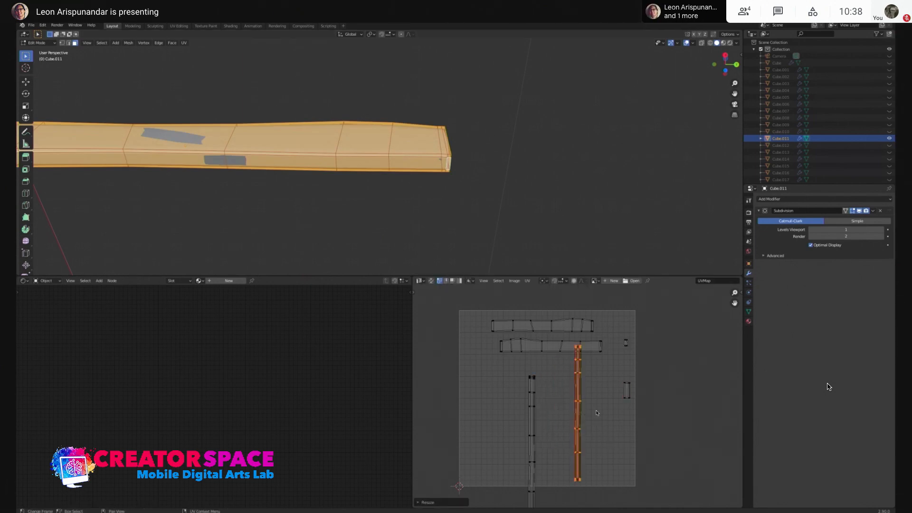
text(r90)
key(Return)
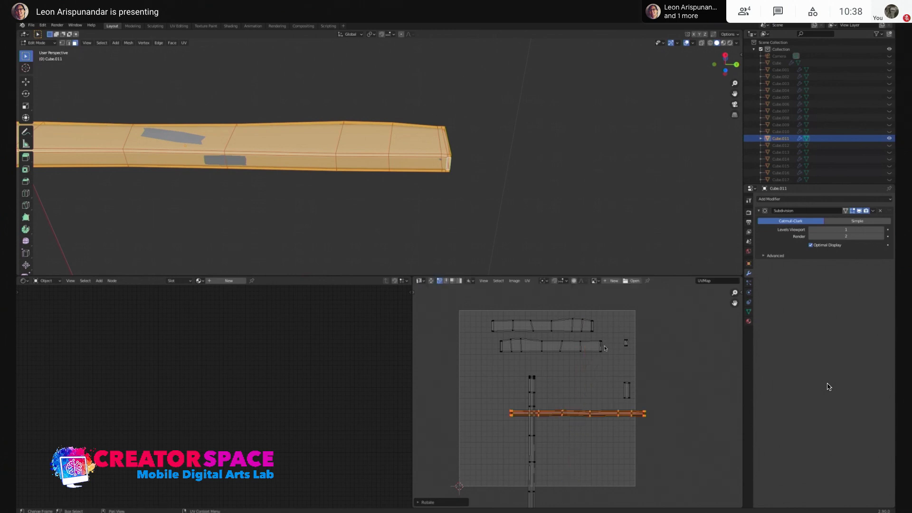
key(g)
click(522, 351)
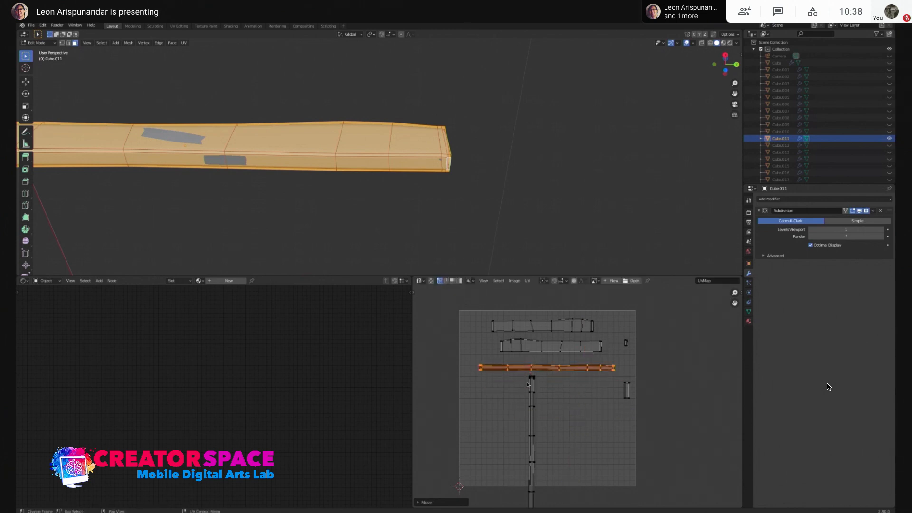
Select the remaining long vertical strip island and rotate it 90 degrees
scroll(540, 420, down, 1)
middle_drag(540, 420, 519, 391)
drag(507, 492, 565, 354)
drag(502, 478, 559, 351)
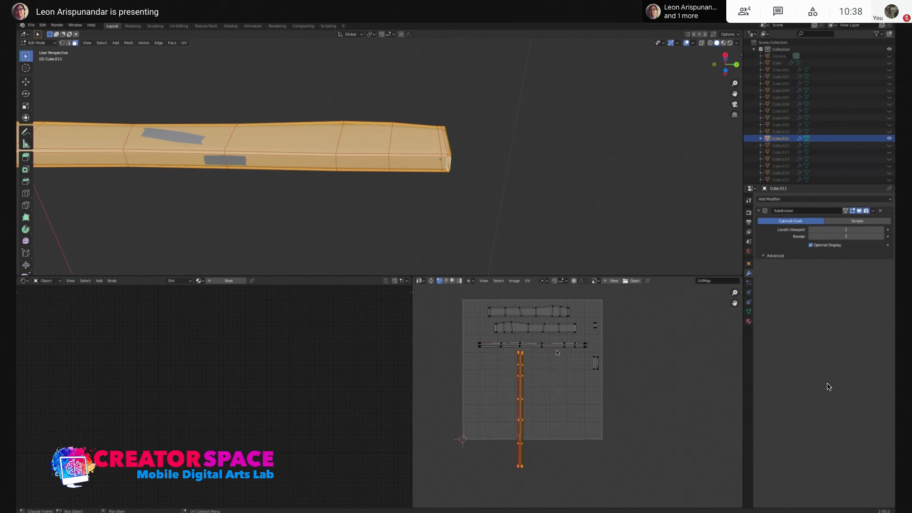
text(r90)
key(Return)
Scale the rotated strip island to match the other strip's length and place it directly below that strip
key(g)
click(566, 334)
key(s)
click(564, 338)
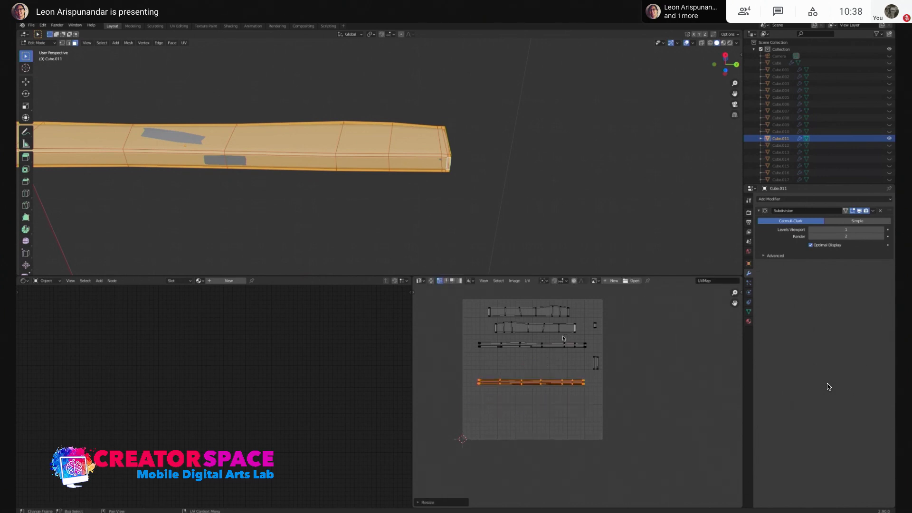
key(g)
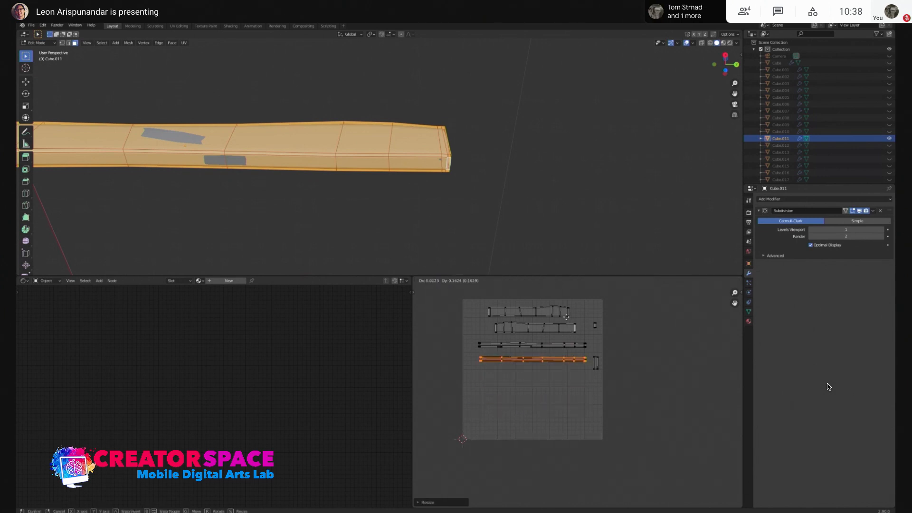
click(566, 317)
Rotate the two small end islands 90 degrees together, resize them and place them below the horizontal strips
click(623, 342)
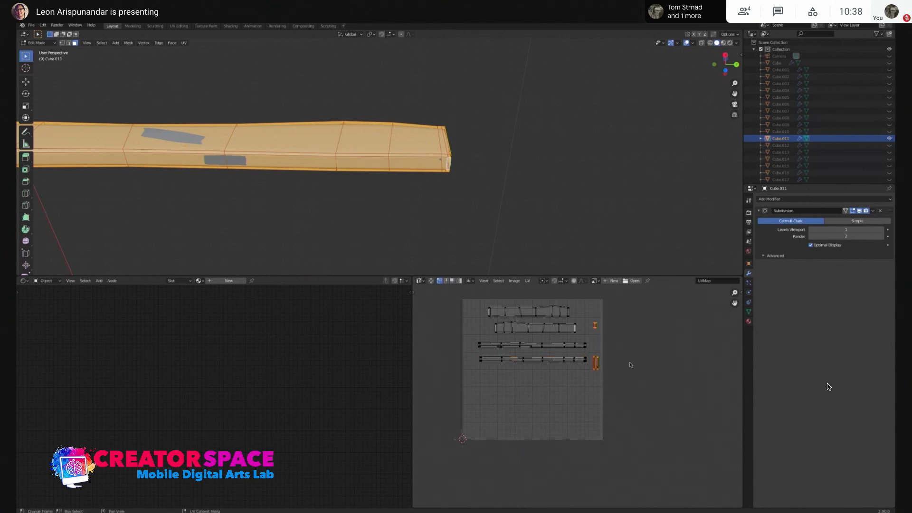
drag(623, 315, 590, 380)
key(g)
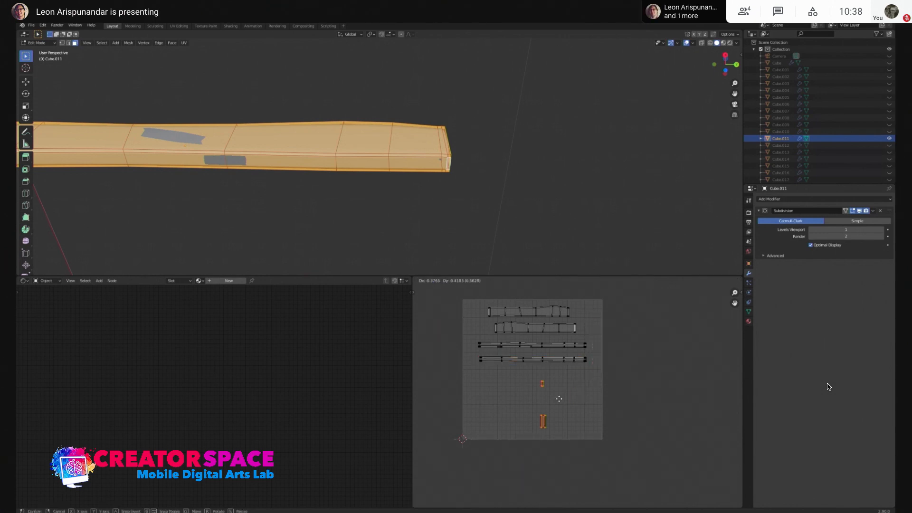
click(577, 394)
text(r90)
key(Return)
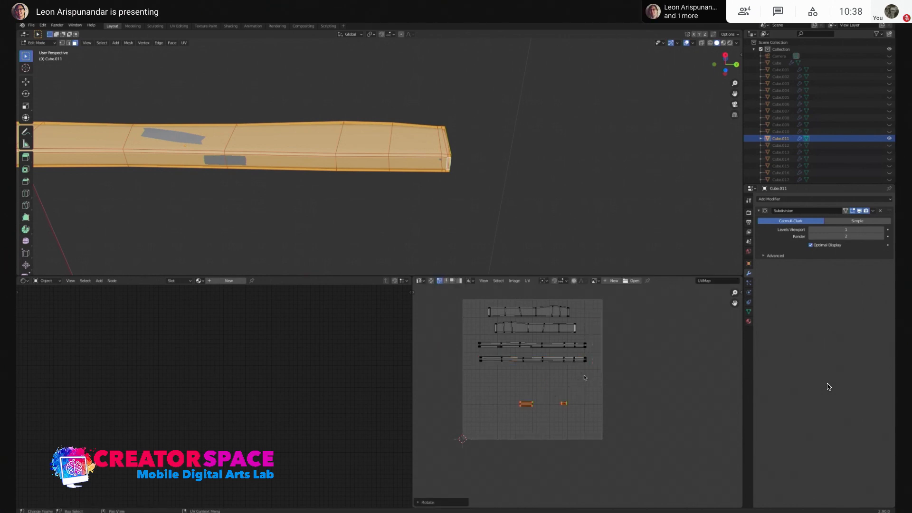
key(s)
click(561, 389)
key(g)
click(550, 373)
Enlarge all islands together, rotate them 90 degrees and move the whole layout inside the UV square
key(a)
key(s)
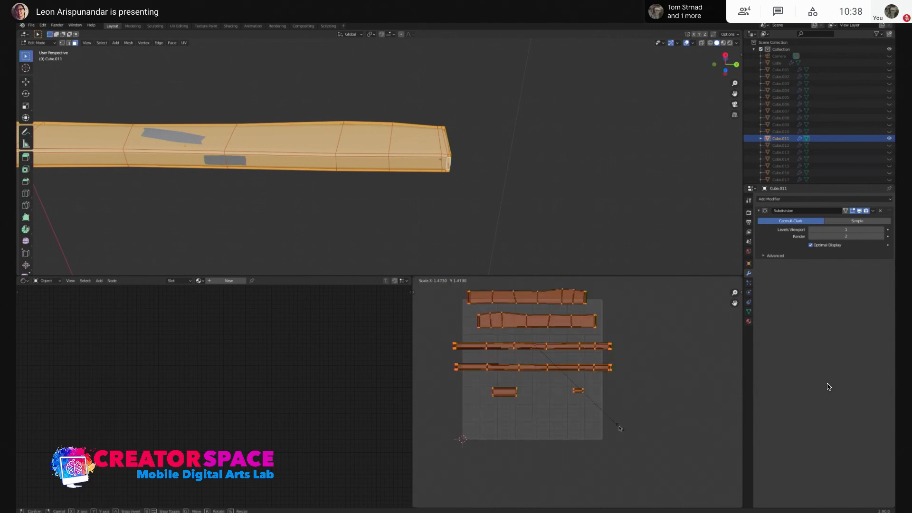
click(601, 412)
text(r90)
key(Return)
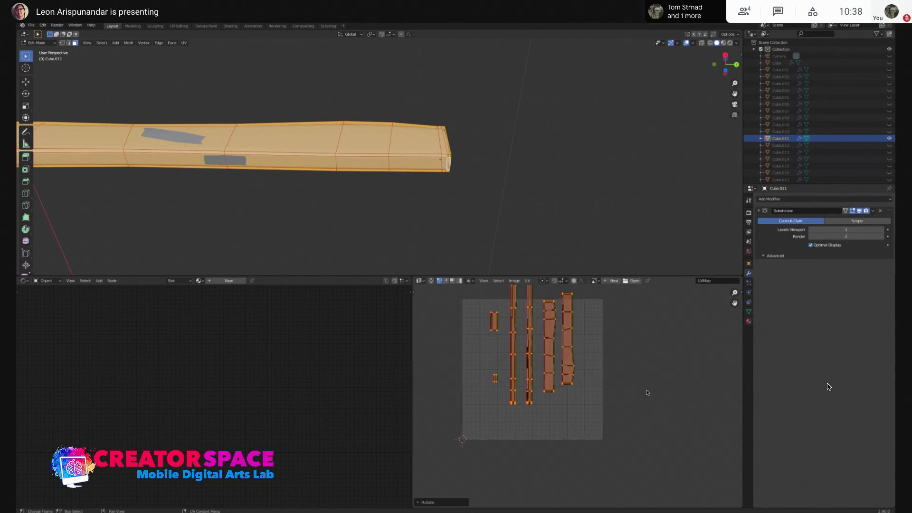
key(g)
click(560, 373)
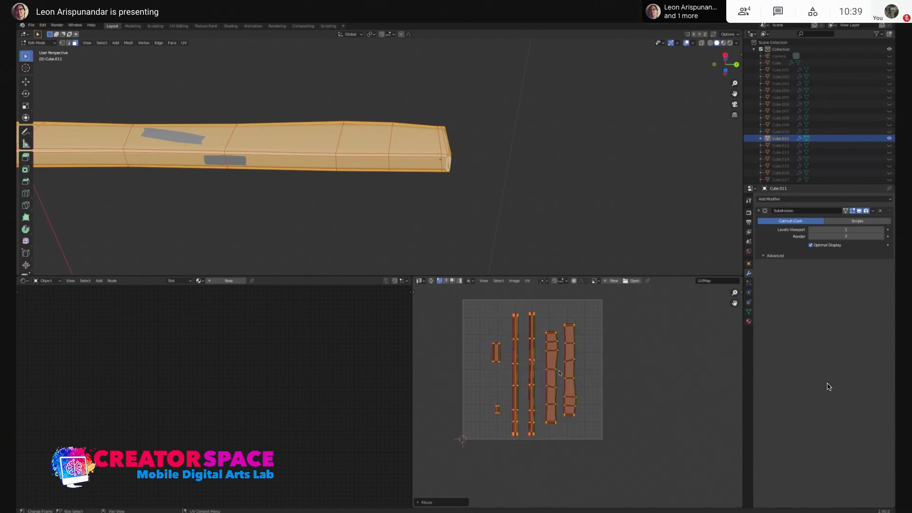
Enlarge the two wide side islands and shift them toward the right edge of the UV square
drag(544, 320, 588, 447)
key(s)
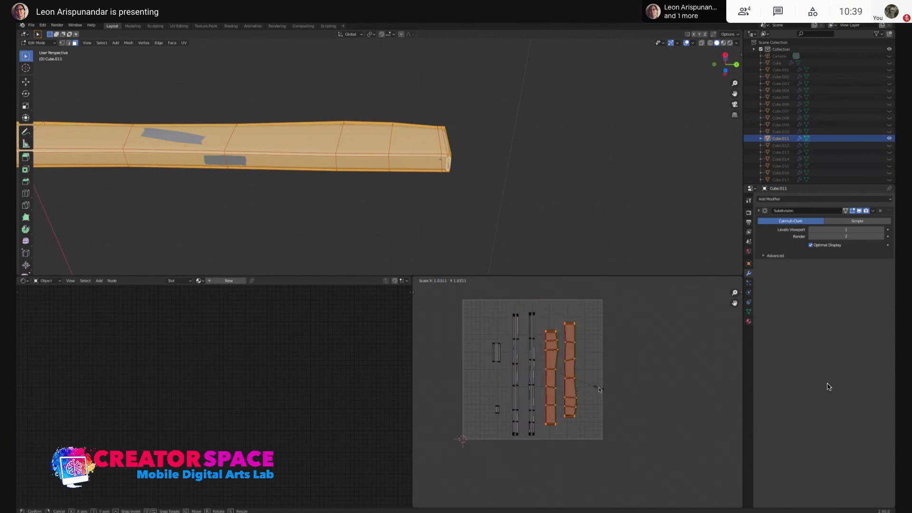
click(612, 388)
key(g)
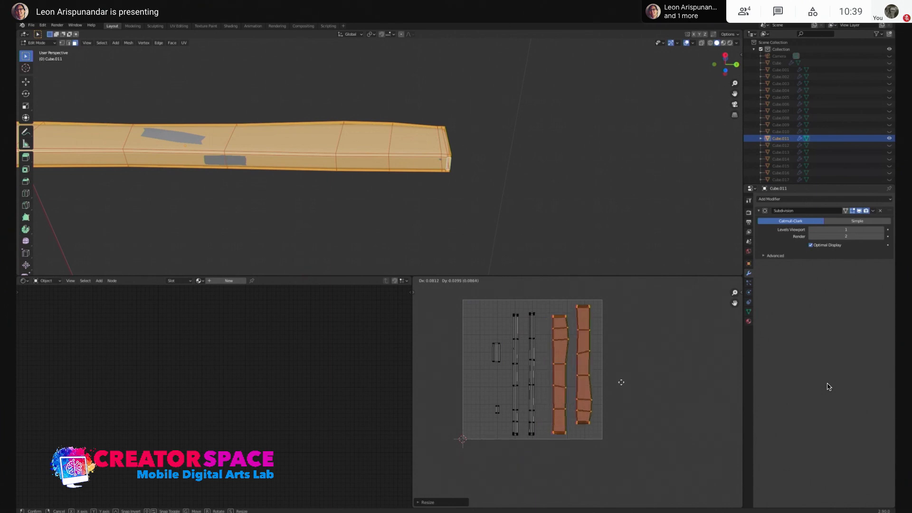
click(621, 382)
Enlarge the smaller end island to match the other end island and place it below that one
drag(478, 325, 509, 425)
drag(486, 390, 508, 434)
key(s)
click(541, 424)
key(g)
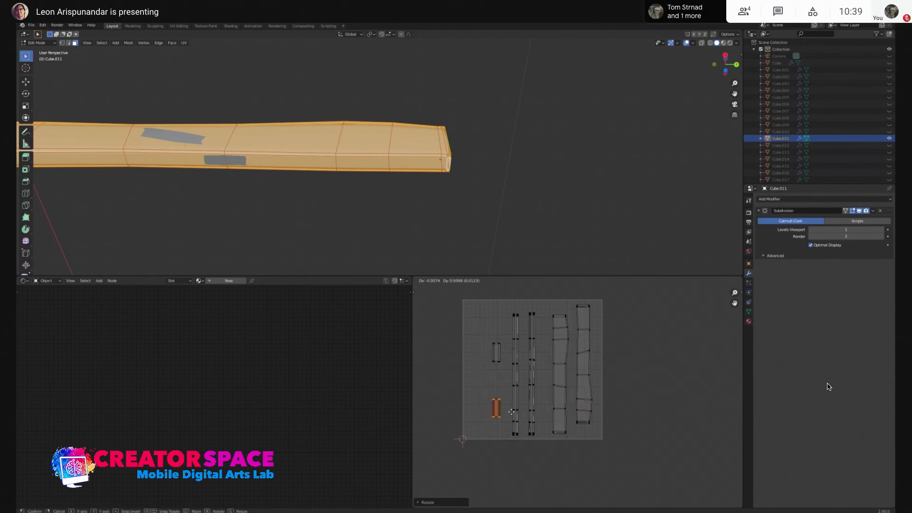
click(513, 402)
Scale up the two strip islands and both end islands together and shift them toward the square's left edge
drag(480, 313, 537, 446)
key(s)
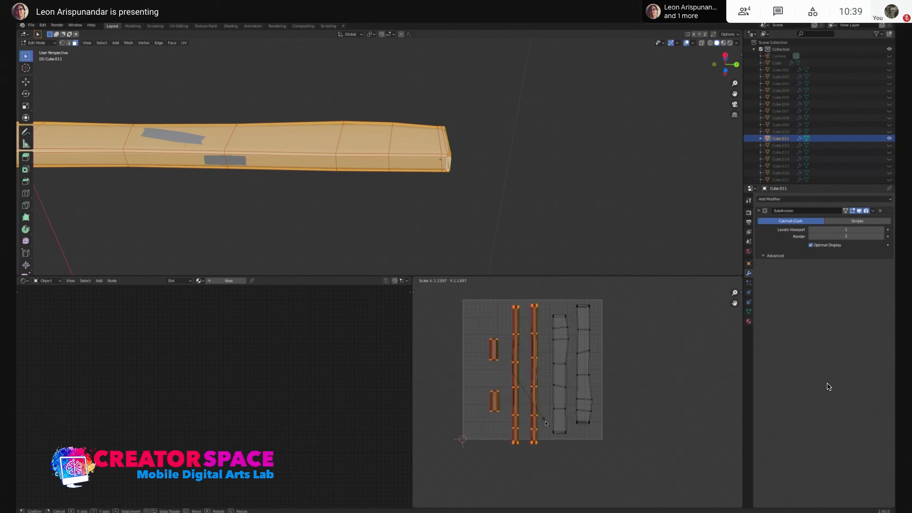
click(545, 422)
key(g)
click(534, 417)
Space the two wide side islands, moving the inner one left and up and the outer one slightly down
drag(541, 310, 577, 445)
key(g)
click(561, 428)
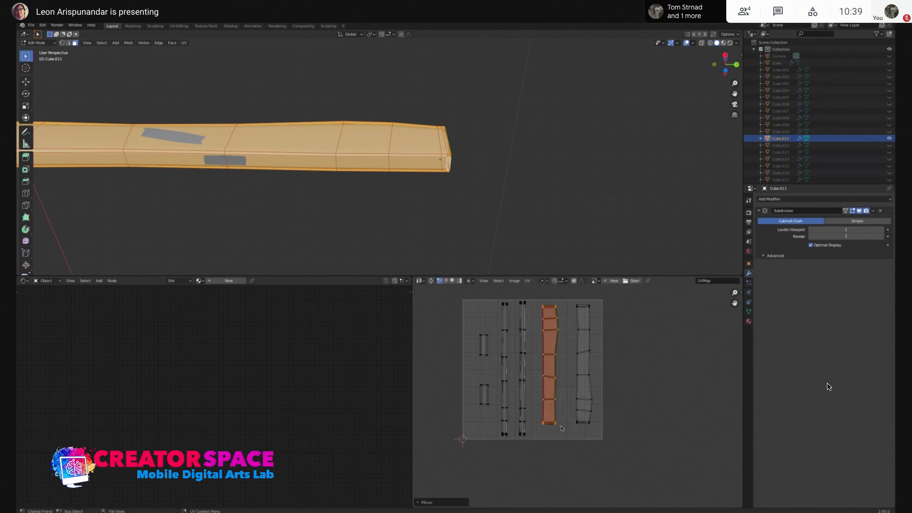
drag(568, 299, 614, 440)
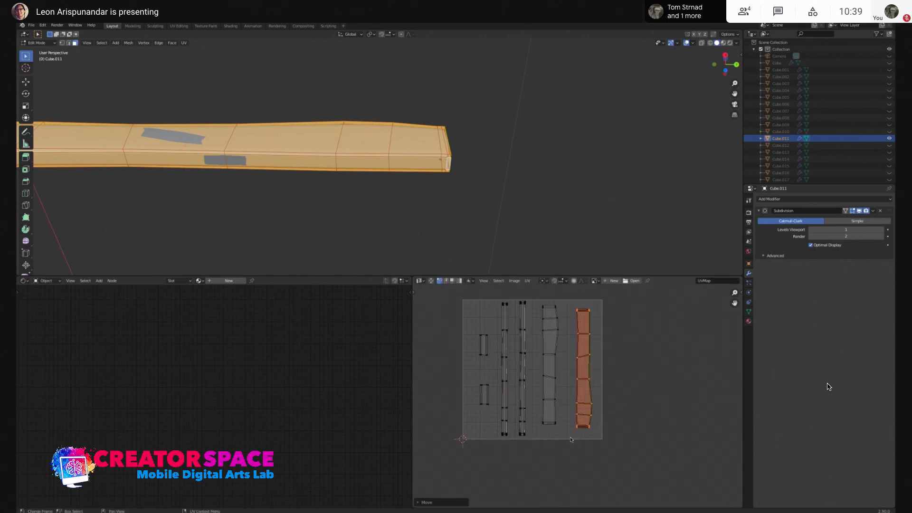
Return to Object Mode and view the whole smoothed plank in perspective
scroll(444, 179, down, 2)
key(Tab)
middle_drag(389, 212, 468, 217)
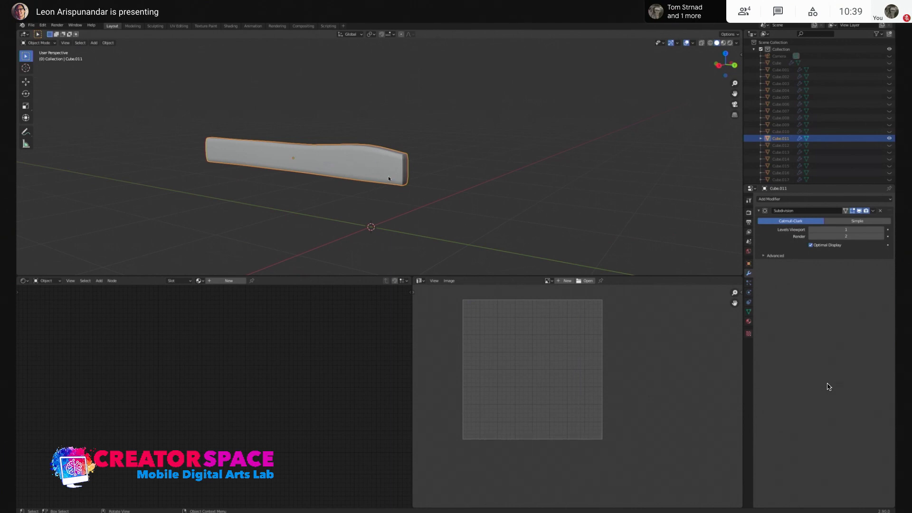
Re-enter Edit Mode, clear the face selection and select only the front-end face on the plank's long side
key(Tab)
key(alt+a)
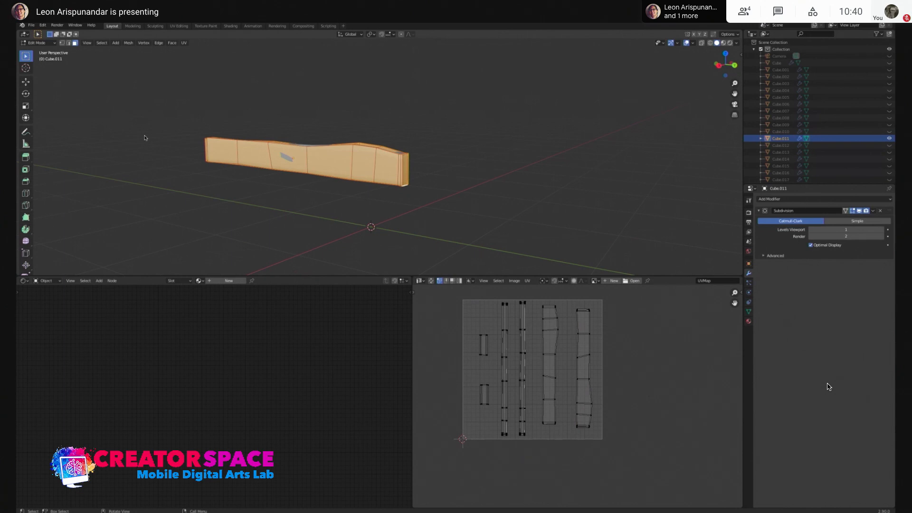
key(alt+a)
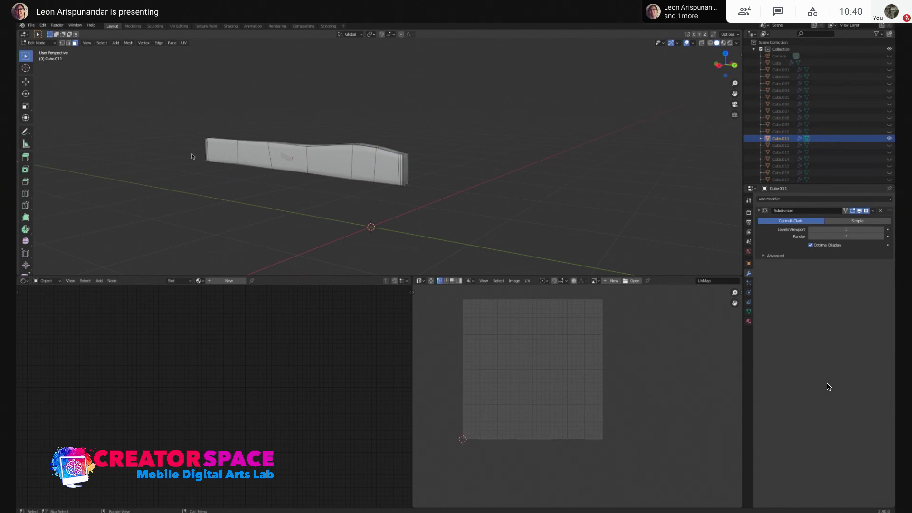
middle_drag(203, 155, 214, 161)
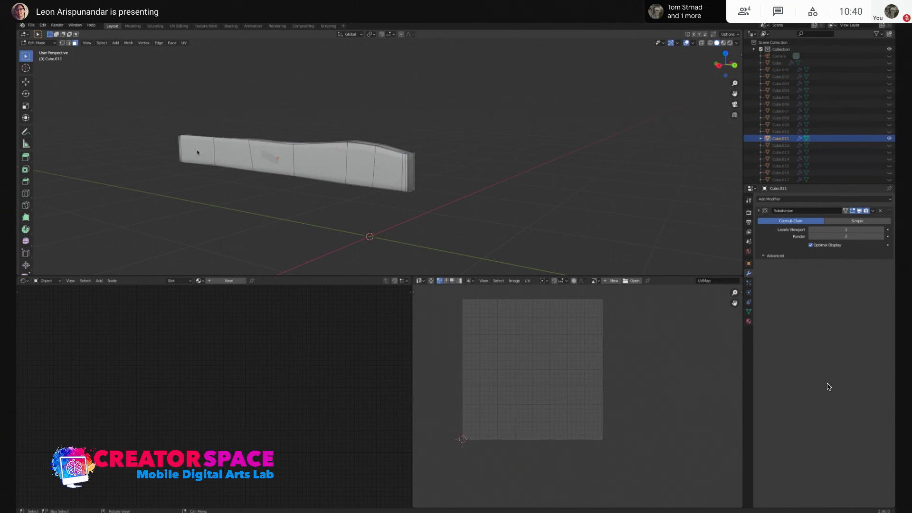
click(197, 152)
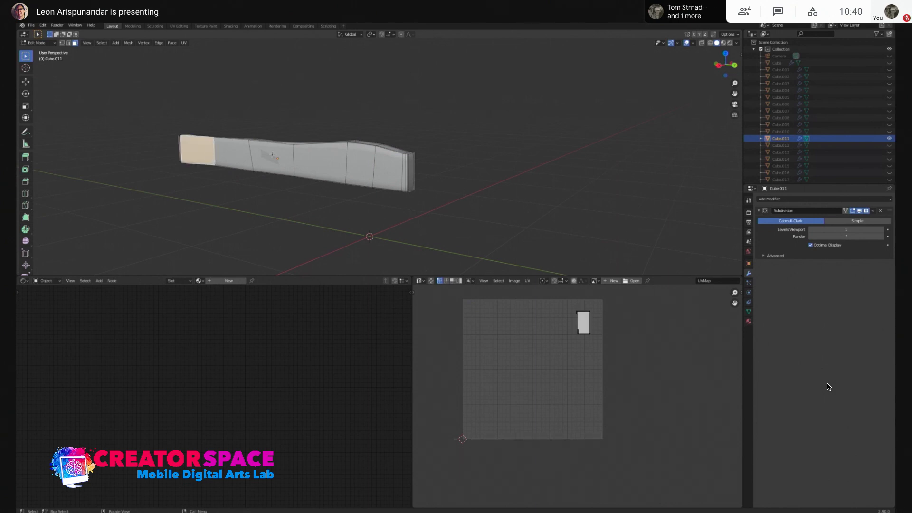
Select only the narrow edge face at the plank's front end to check its UV island, and return to Object Mode
click(218, 116)
click(179, 148)
click(185, 146)
click(179, 145)
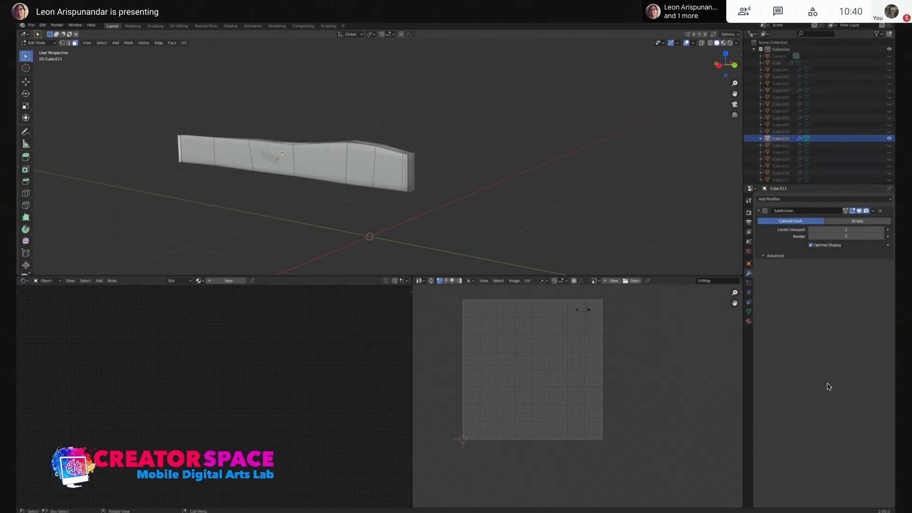
key(Tab)
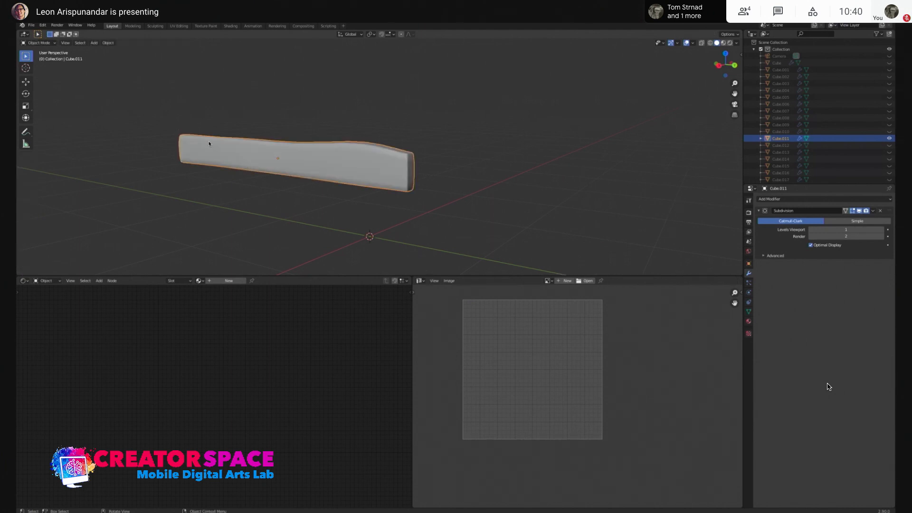
Box-select the visible faces of the plank in Edit Mode to review their UV layout, and return to Object Mode
key(Tab)
drag(138, 110, 527, 274)
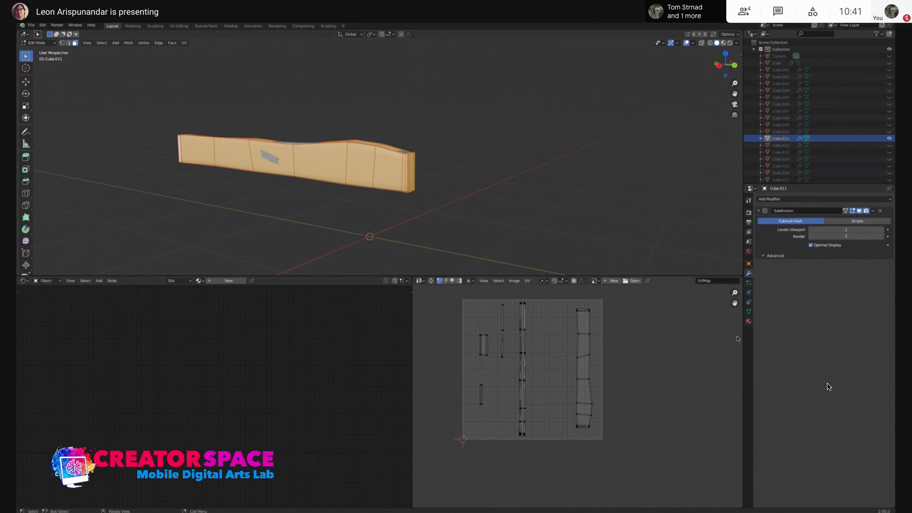
click(499, 182)
key(Tab)
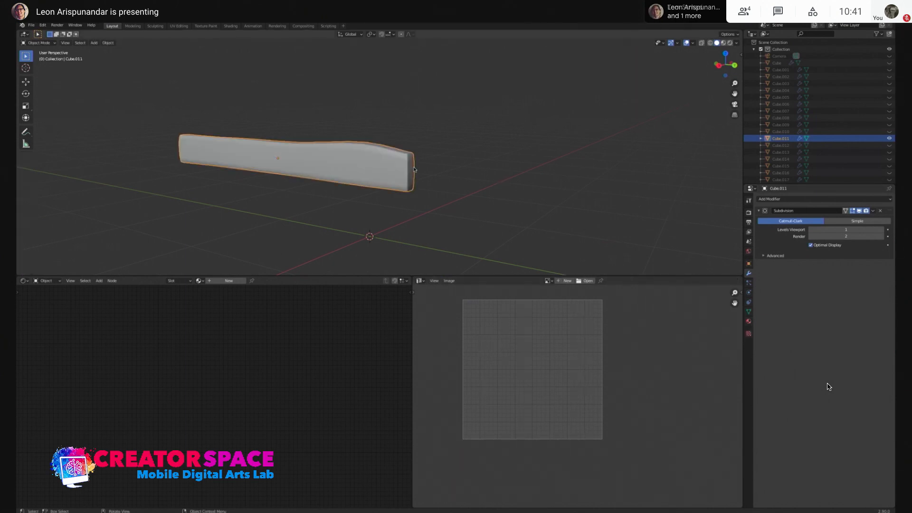
Create a new material for the plank and space its Material Output node farther from the Principled BSDF node
click(748, 321)
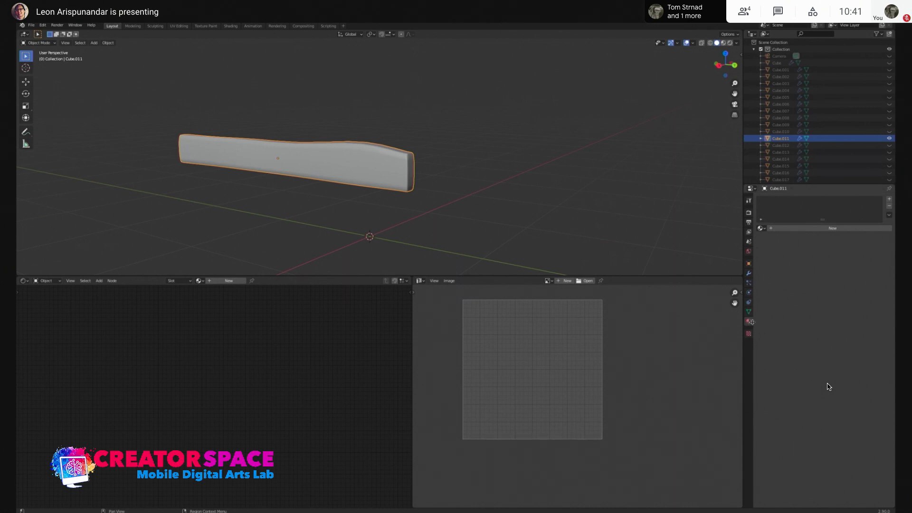
click(805, 229)
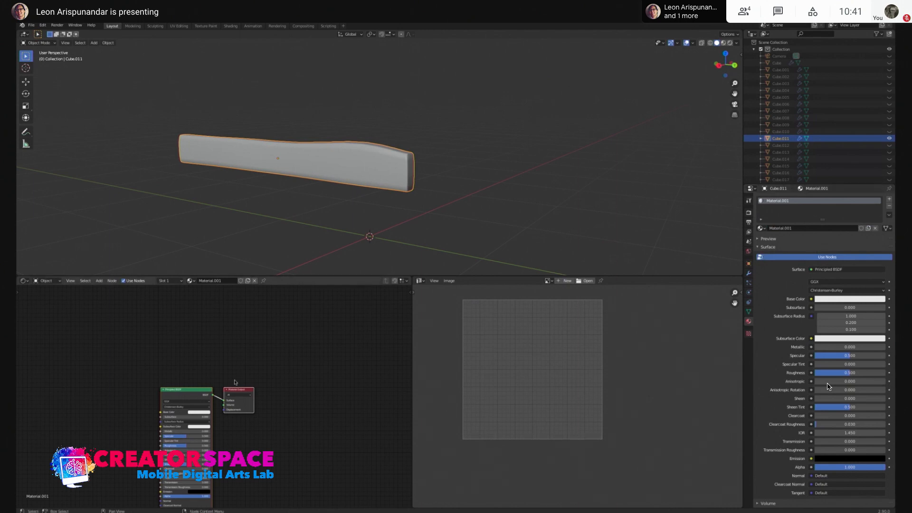
middle_drag(229, 378, 270, 343)
scroll(281, 386, up, 2)
middle_drag(279, 375, 300, 346)
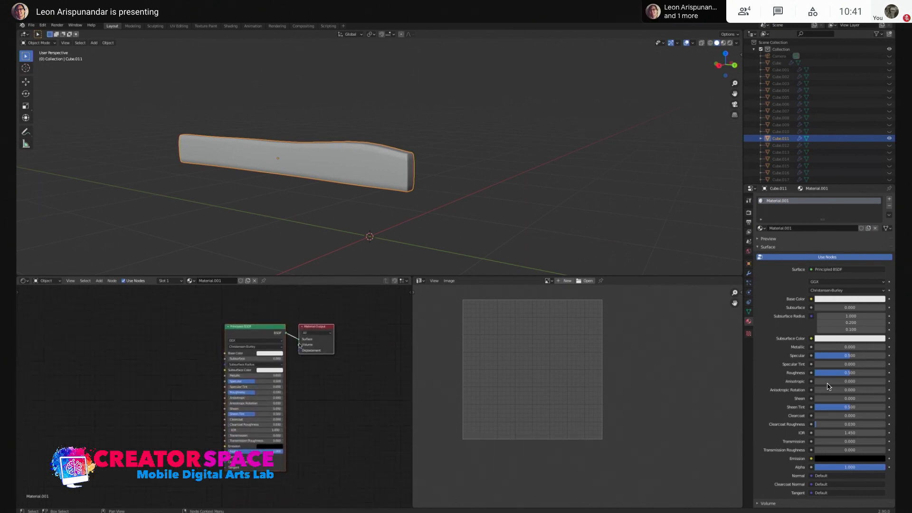
scroll(243, 336, up, 2)
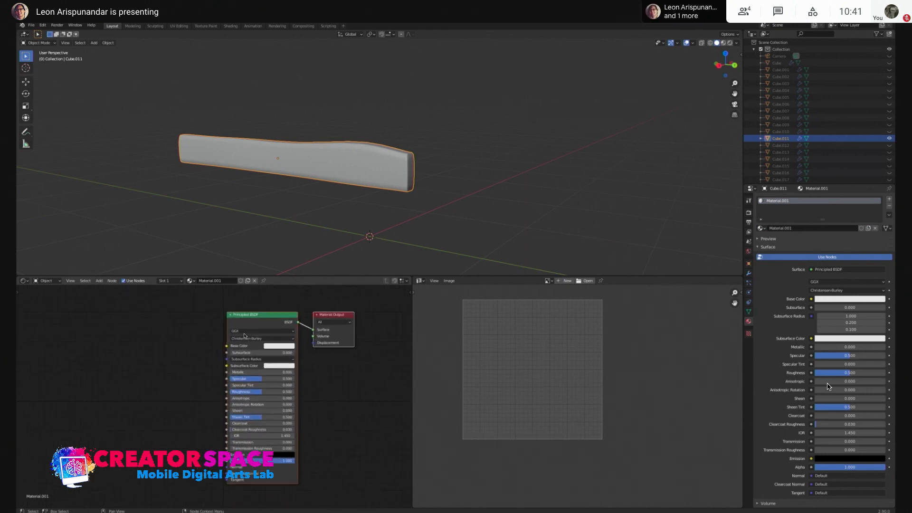
middle_drag(268, 310, 259, 310)
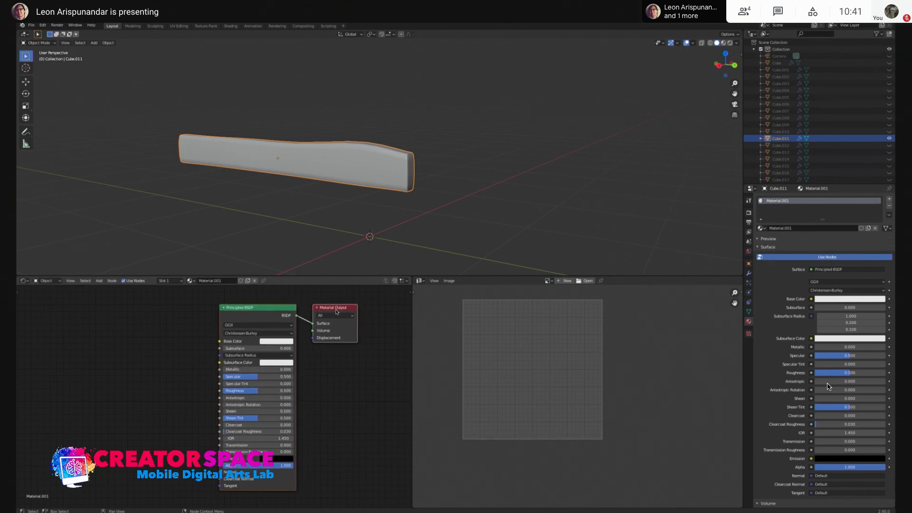
drag(336, 308, 349, 305)
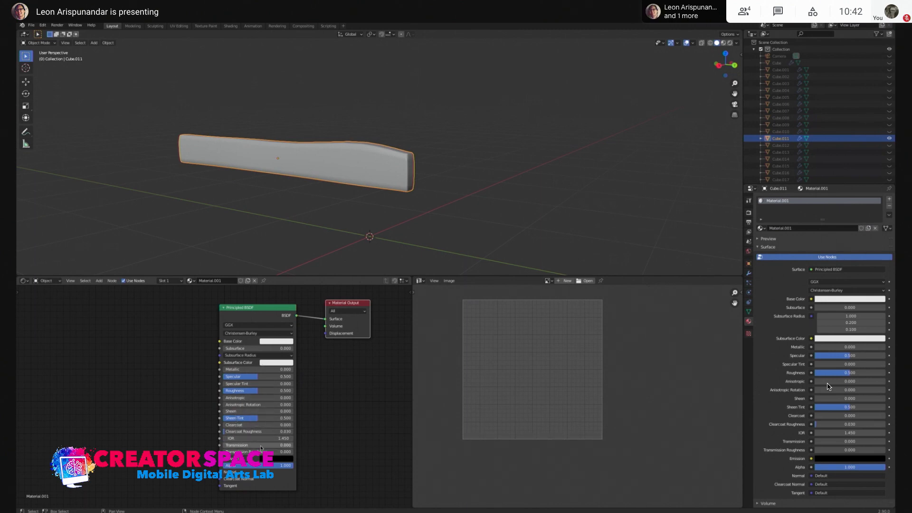
drag(348, 303, 350, 302)
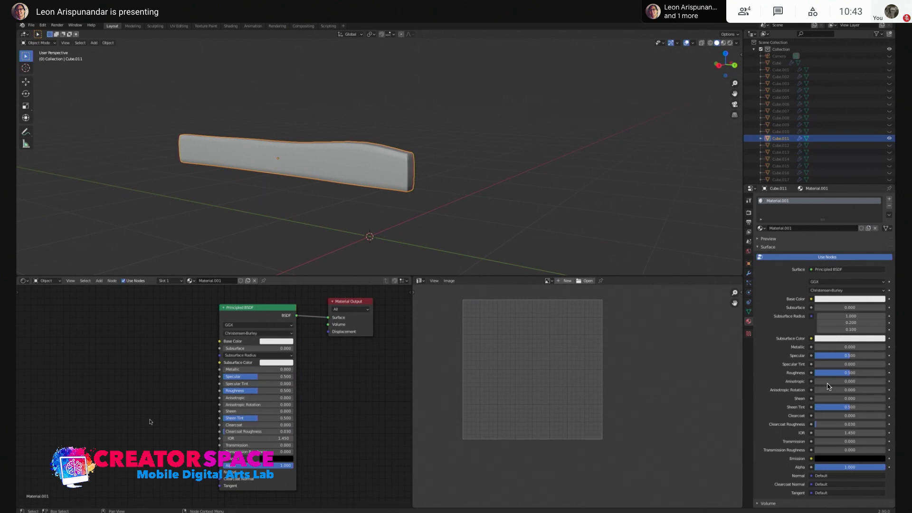
drag(262, 311, 261, 310)
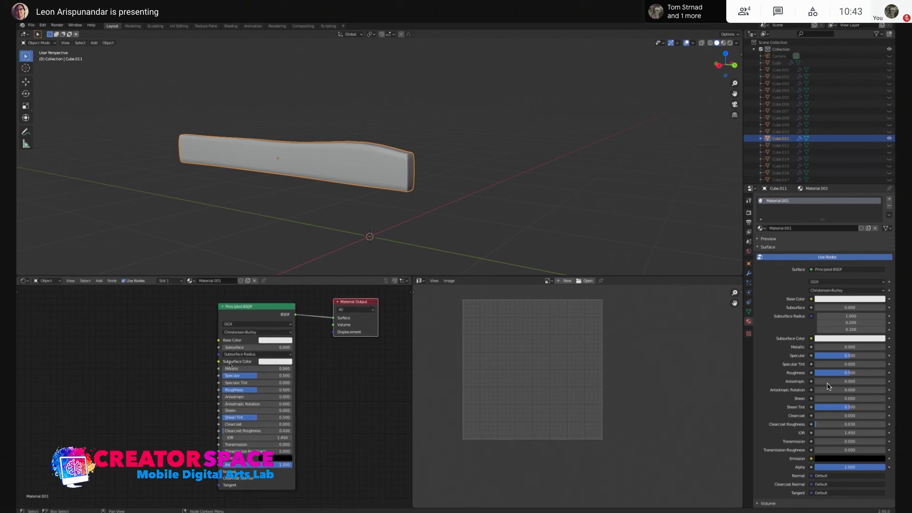
Add an Image Texture node in the empty space before the Principled BSDF node
scroll(146, 364, down, 2)
middle_drag(145, 364, 190, 364)
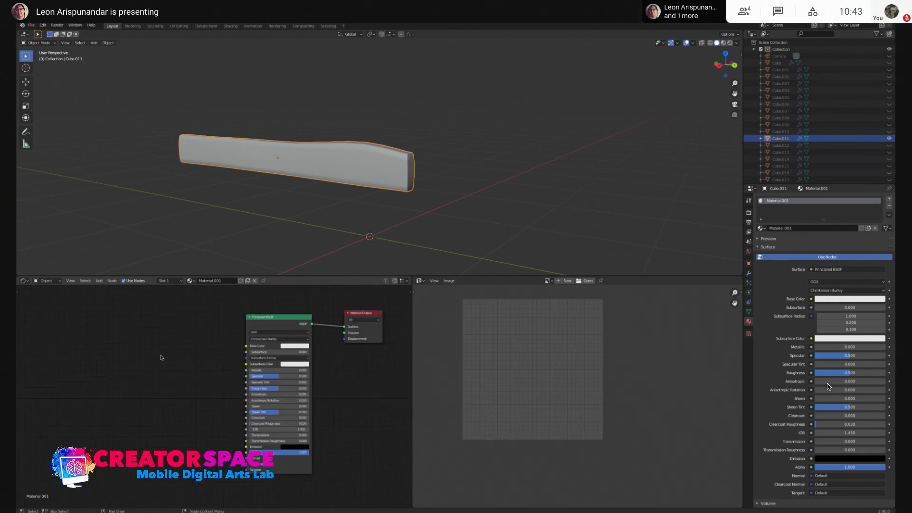
key(shift+a)
mouse_move(159, 366)
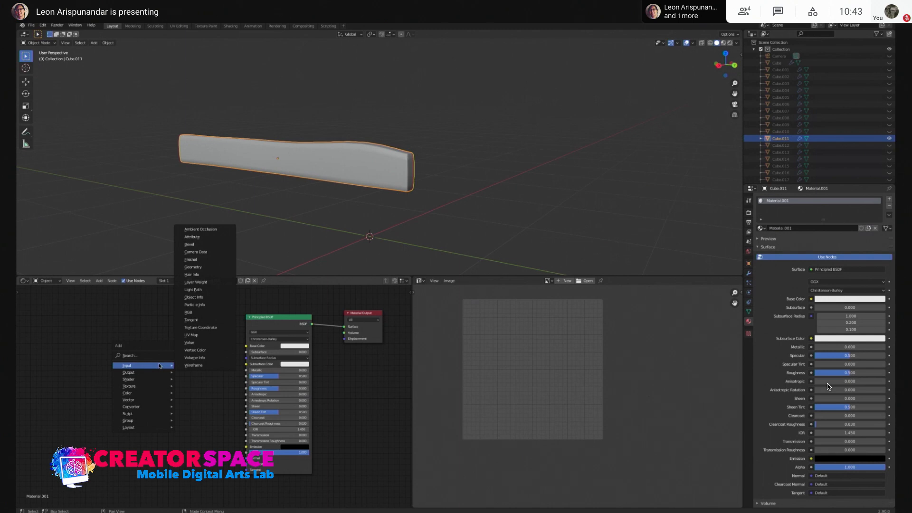
mouse_move(153, 387)
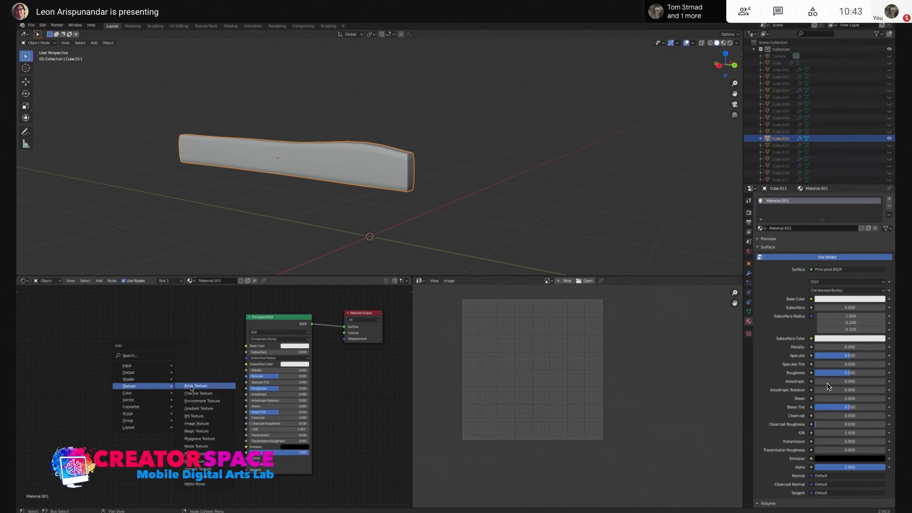
click(195, 424)
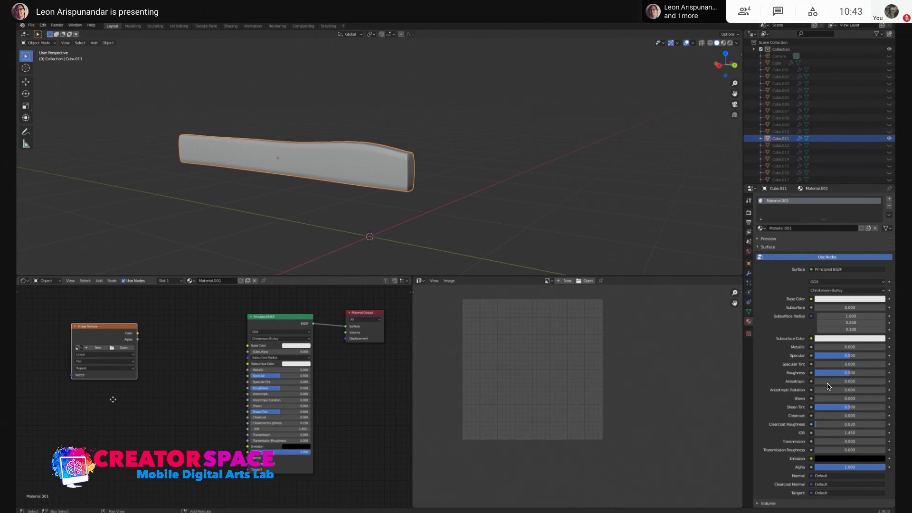
Duplicate the Image Texture node twice, stacking the two copies below and slightly left of the original
middle_drag(113, 400, 158, 384)
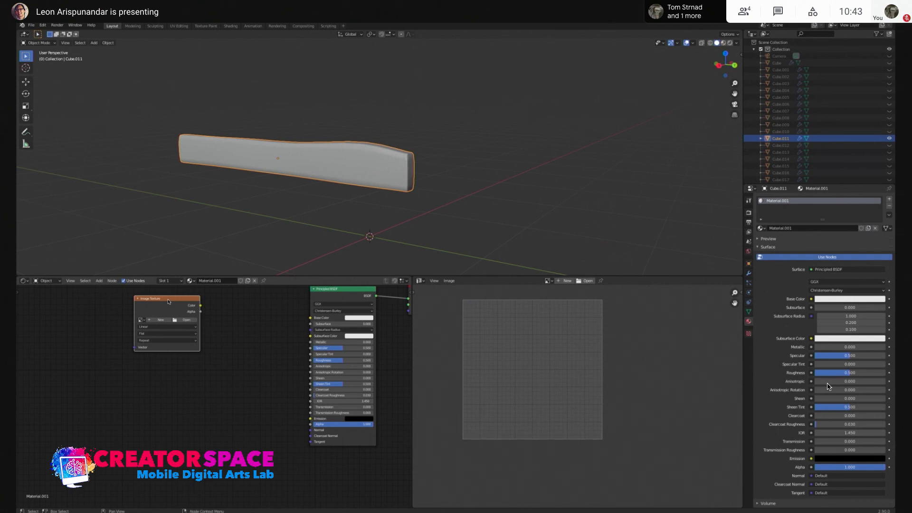
key(shift+d)
click(106, 347)
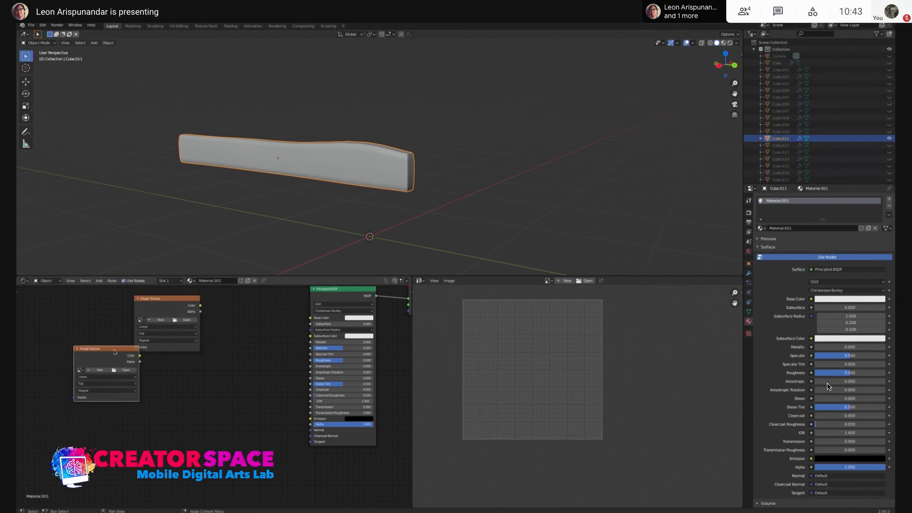
drag(115, 353, 91, 362)
key(shift+d)
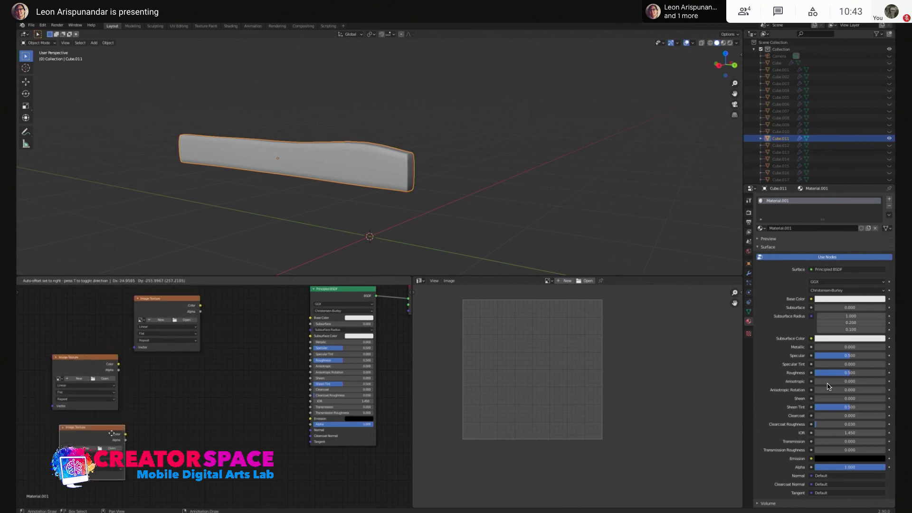
click(112, 434)
scroll(113, 434, down, 1)
middle_drag(124, 437, 173, 382)
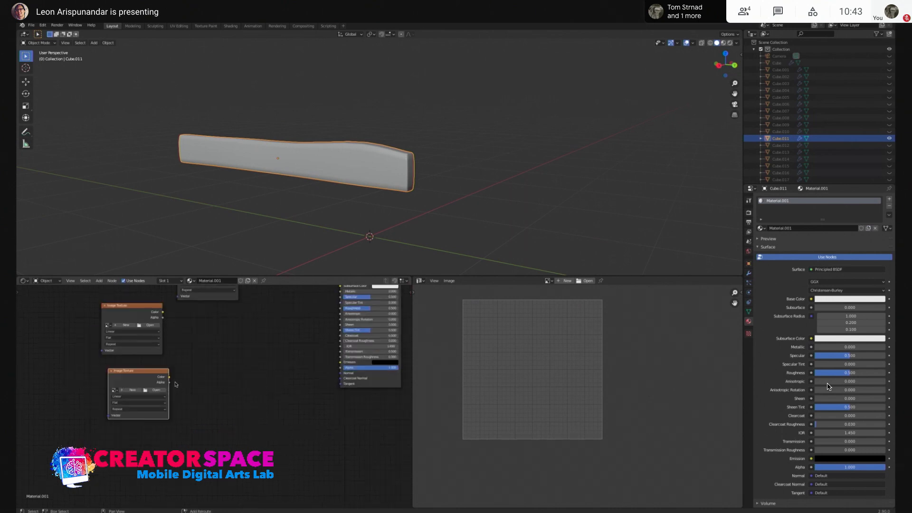
Make two more copies of the Image Texture node below the others, shifting the last one left into the column
key(shift+d)
click(195, 454)
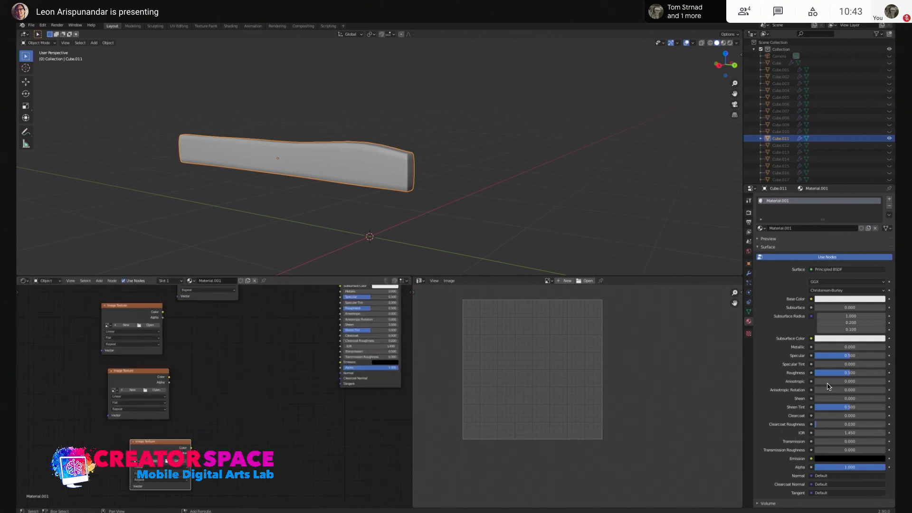
key(shift+d)
click(256, 500)
middle_drag(235, 481, 244, 436)
drag(218, 460, 174, 469)
click(174, 469)
Load the TexturesCom_OldWood_3.5x3.5_1K albedo image into the uppermost Image Texture node and move that node up and left
middle_drag(216, 361, 177, 407)
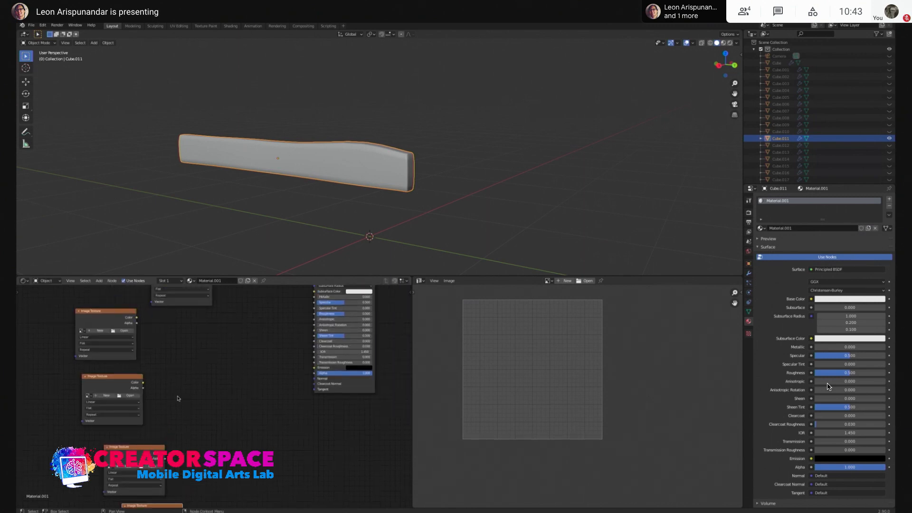
middle_drag(195, 426, 194, 432)
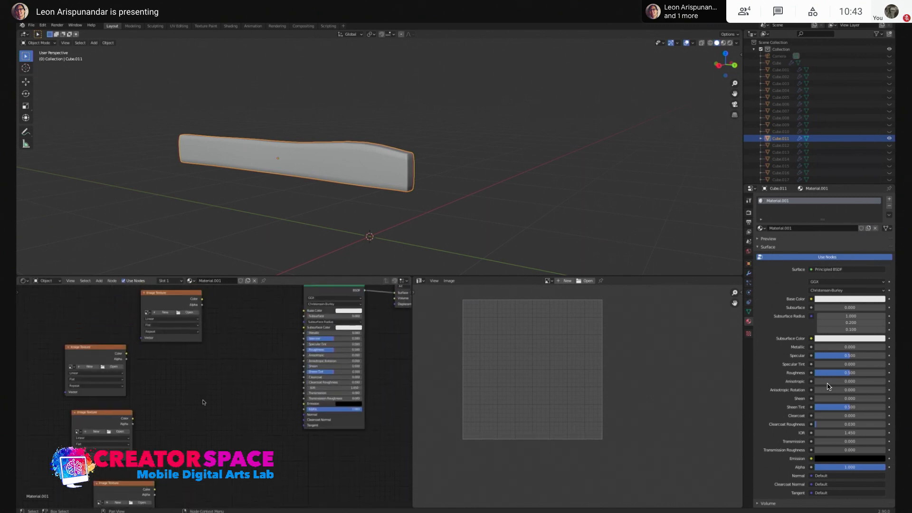
scroll(233, 391, up, 1)
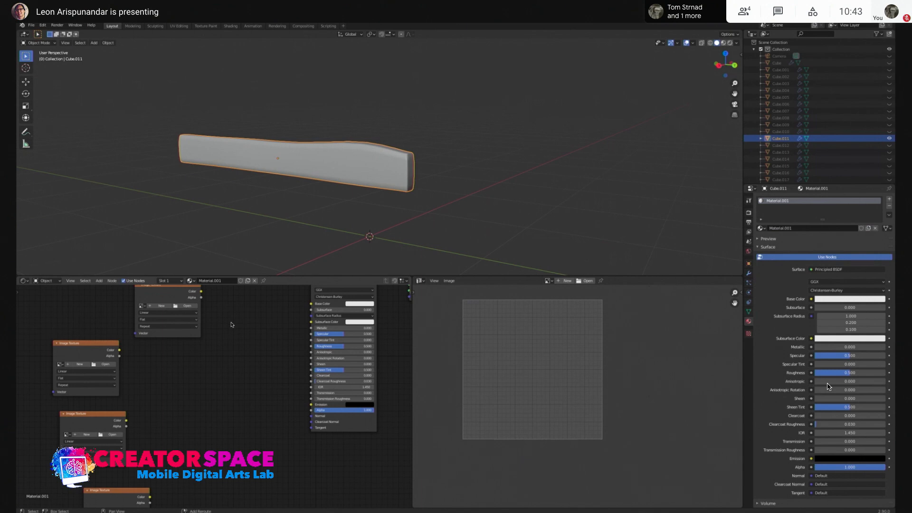
middle_drag(232, 324, 227, 358)
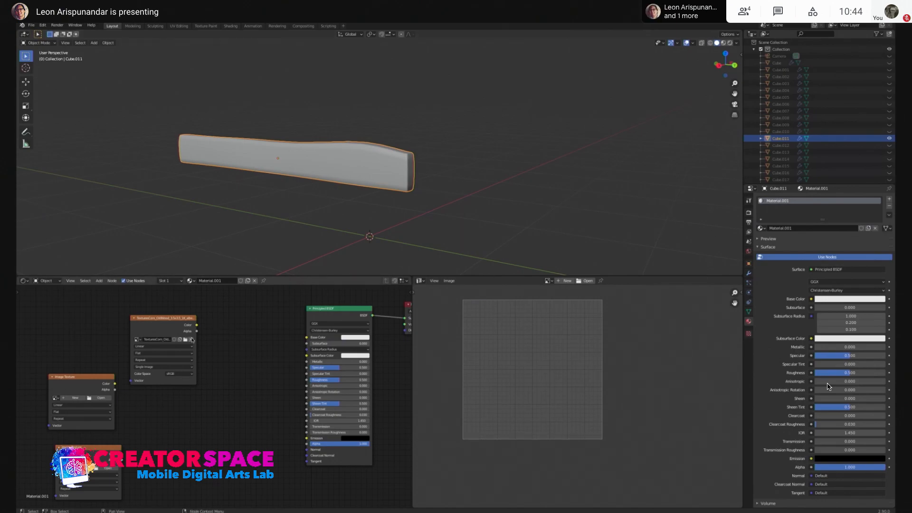
key(g)
click(156, 299)
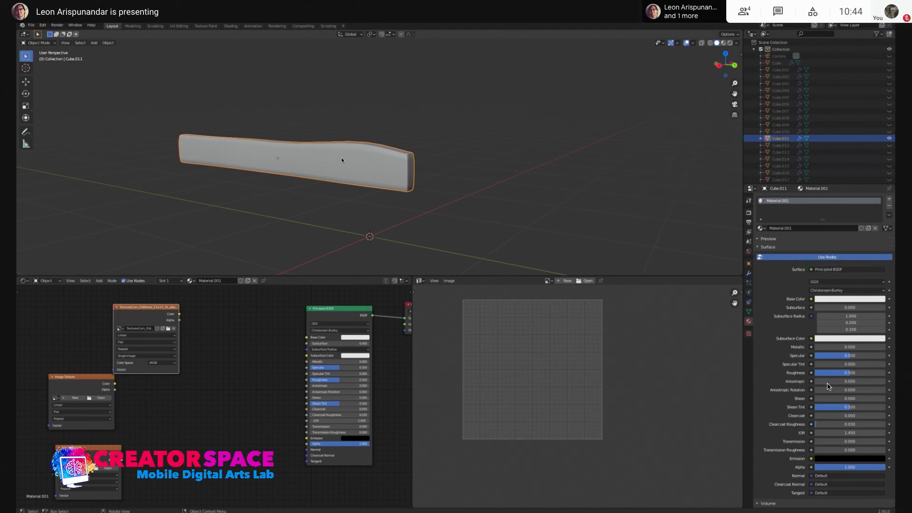
Set the viewport shading to Material Preview and connect the wood texture's Color output to the Principled BSDF's Base Color
key(z)
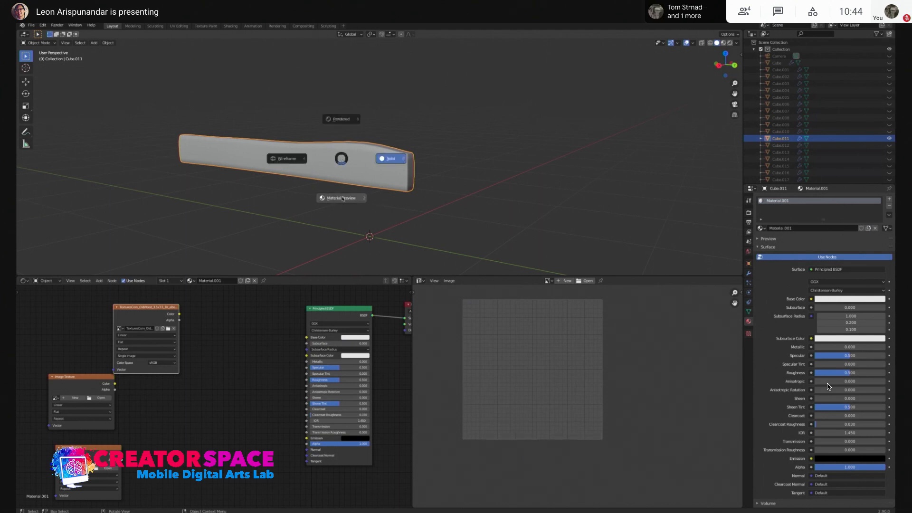
click(363, 147)
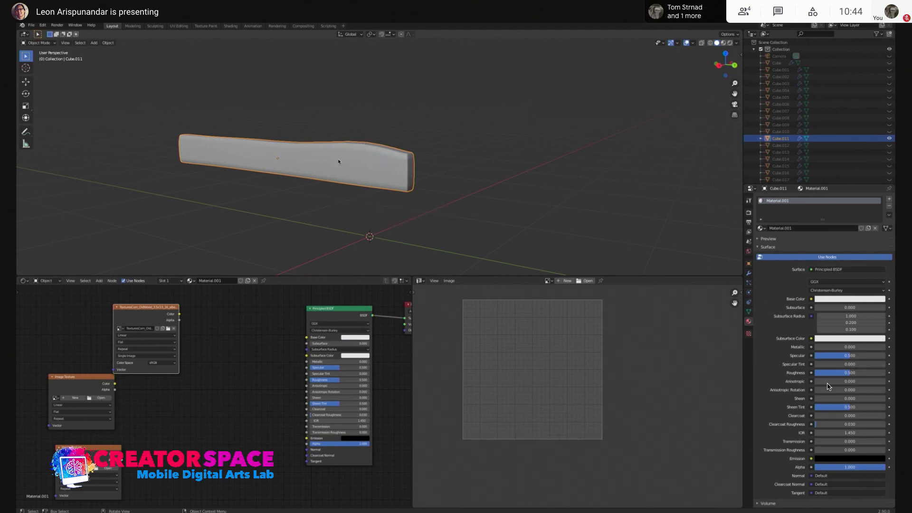
key(z)
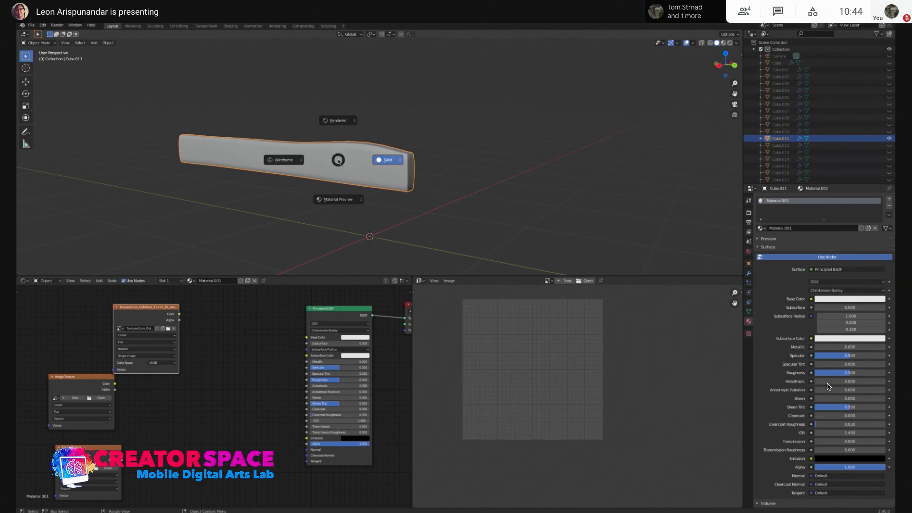
click(341, 200)
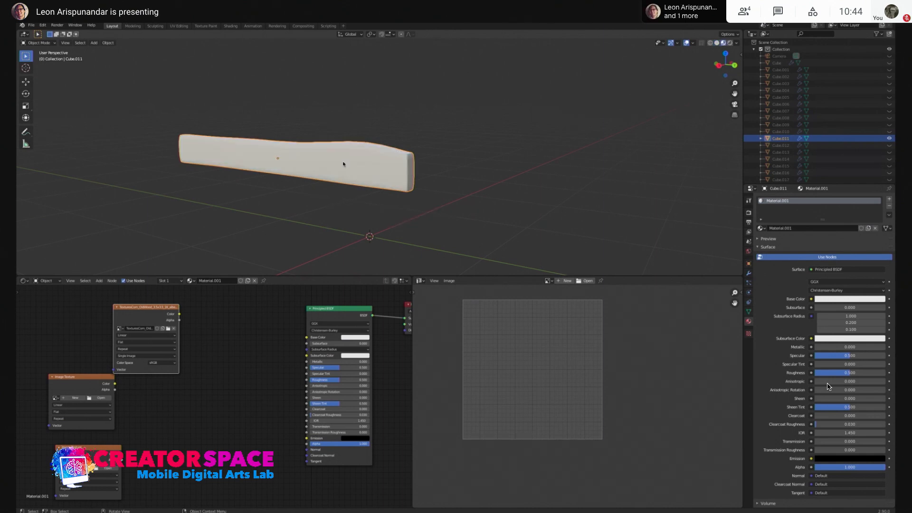
drag(179, 314, 307, 339)
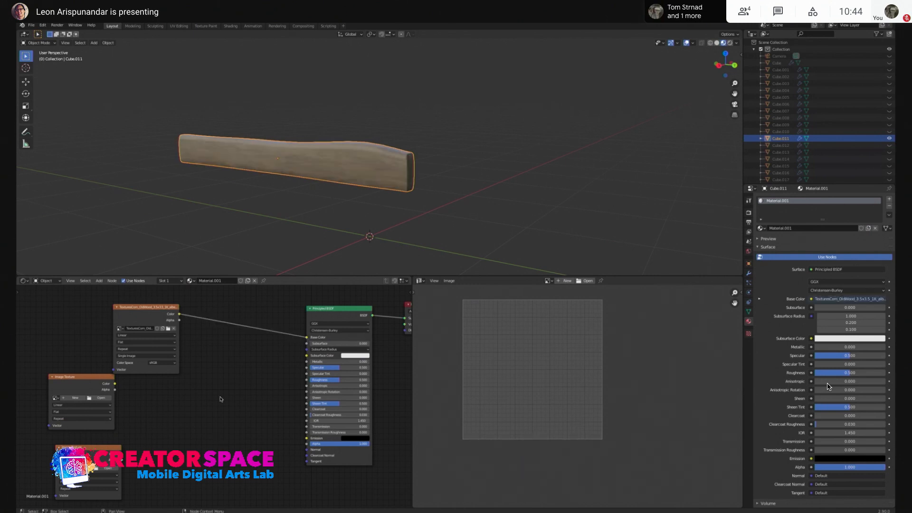
Examine the wood texture on the plank's long side and end face from several angles
middle_drag(404, 162, 457, 157)
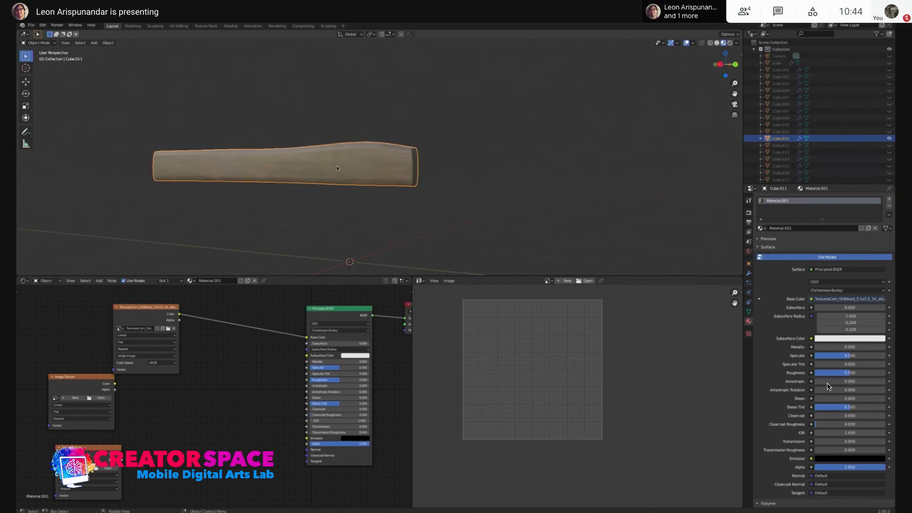
scroll(338, 168, up, 3)
shift+middle_drag(318, 183, 390, 175)
middle_drag(159, 390, 188, 346)
middle_drag(260, 349, 206, 380)
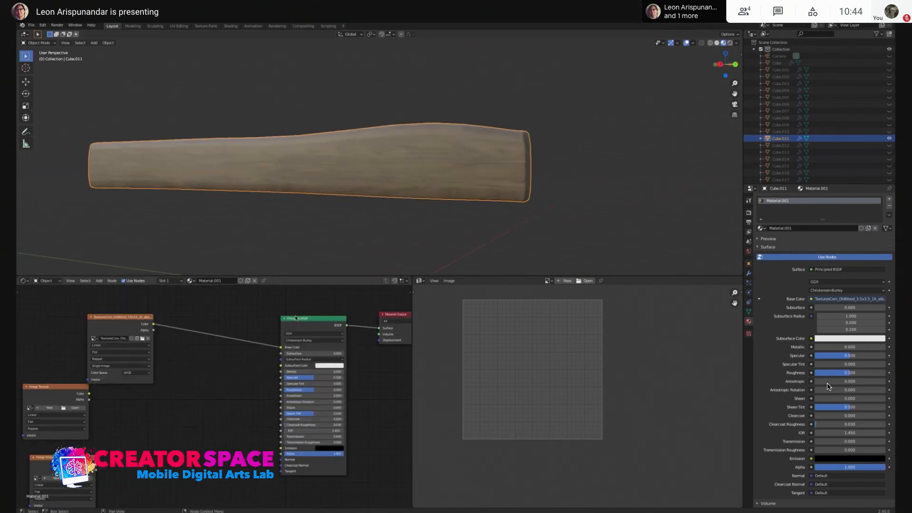
middle_drag(372, 210, 398, 189)
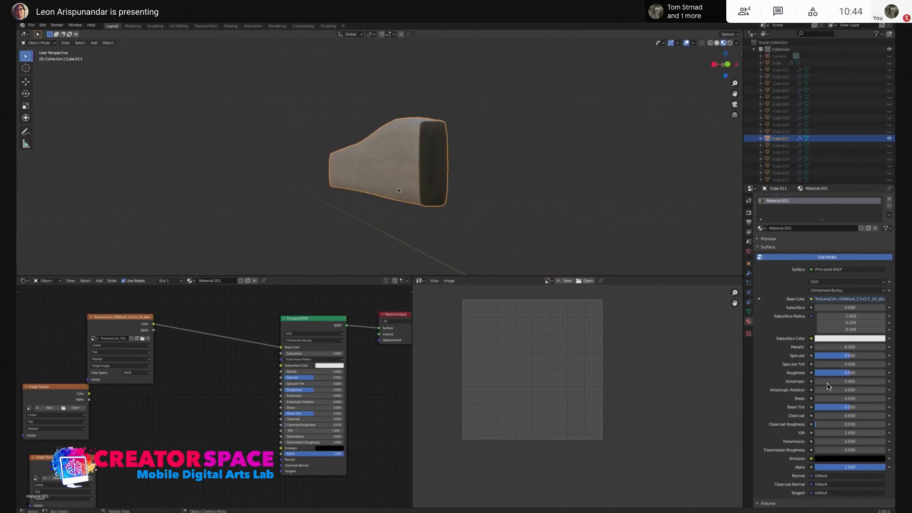
scroll(405, 152, down, 1)
middle_drag(405, 152, 420, 155)
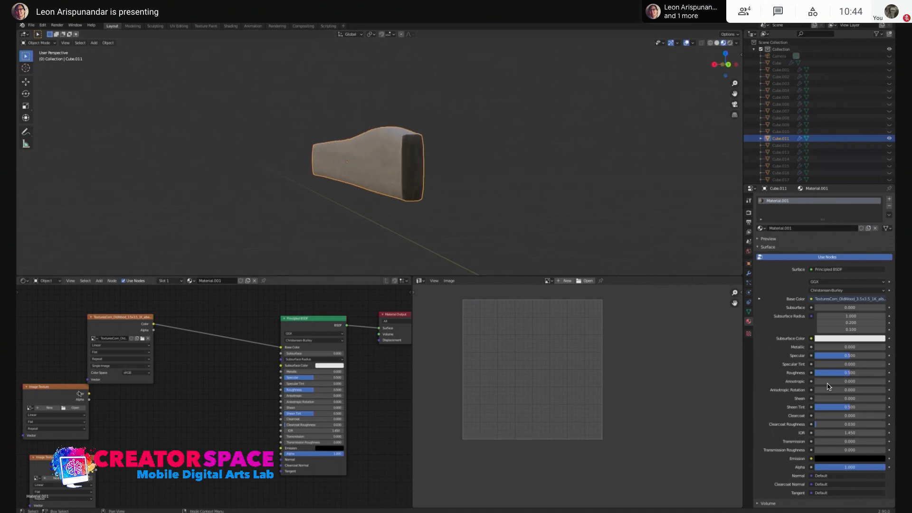
Arrange the empty Image Texture nodes into a spaced column beneath the albedo texture node
drag(78, 391, 137, 394)
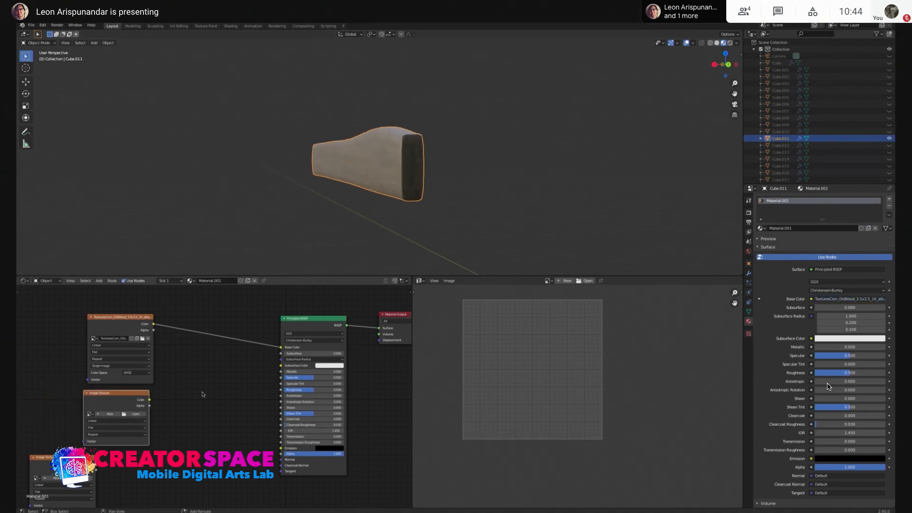
middle_drag(204, 394, 217, 361)
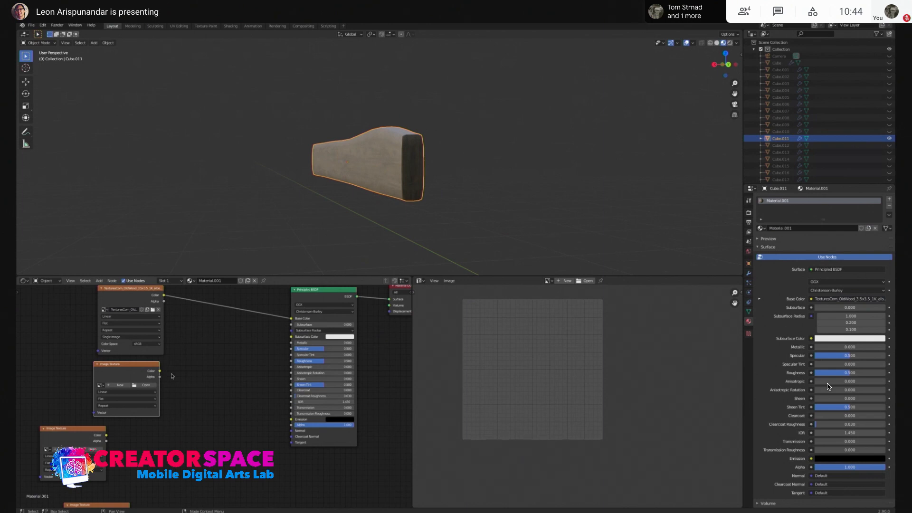
drag(140, 370, 105, 362)
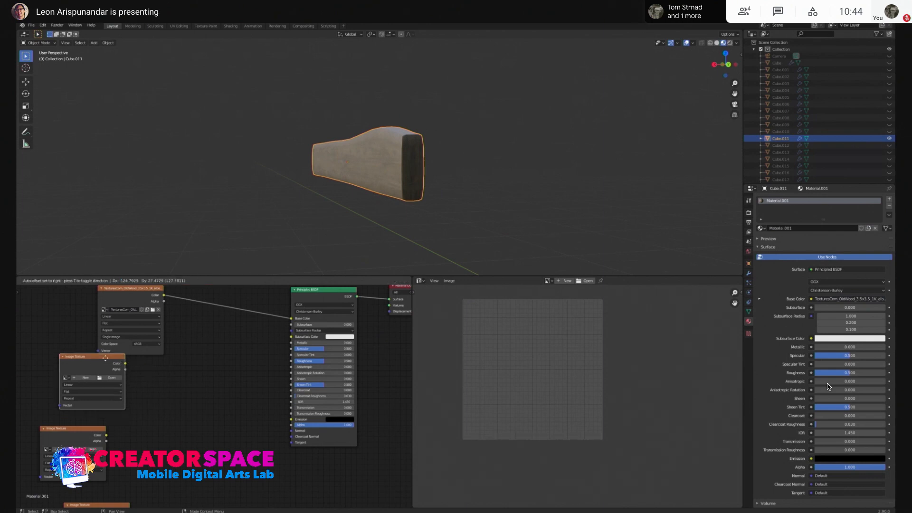
mouse_move(194, 391)
middle_down()
mouse_move(189, 367)
mouse_move(188, 414)
mouse_move(196, 392)
middle_up()
middle_drag(193, 439, 184, 369)
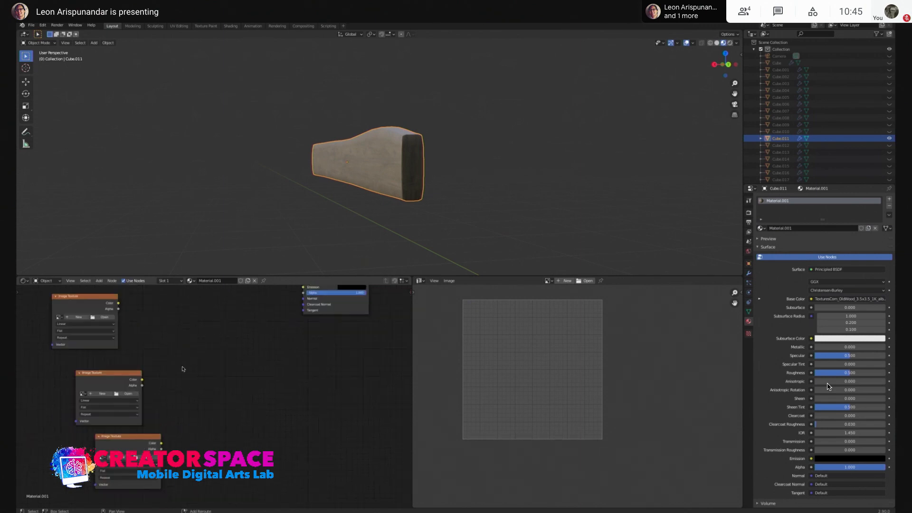
drag(135, 437, 121, 439)
drag(128, 397, 122, 386)
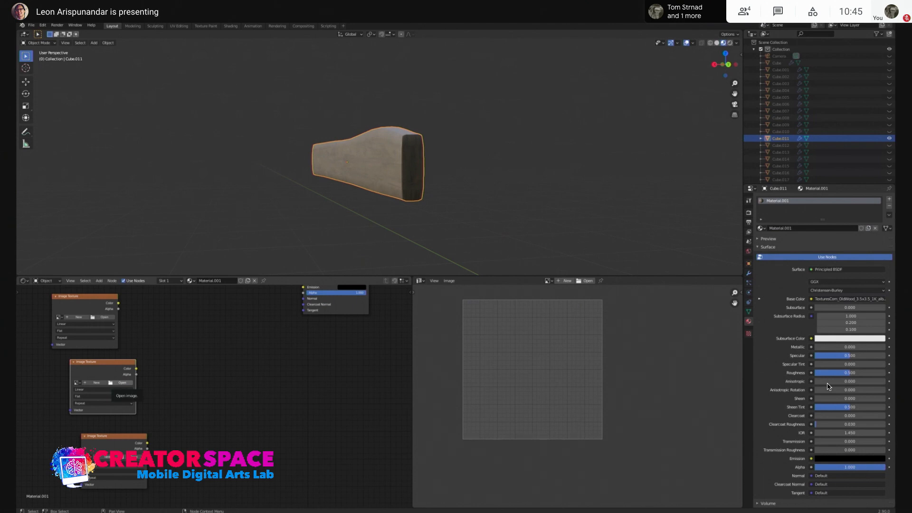
Load the TexturesCom_OldWood_3.5x3.5_1K height and normal images into the two lowest Image Texture nodes, height above normal, with Color Space set to Non-Color
click(122, 382)
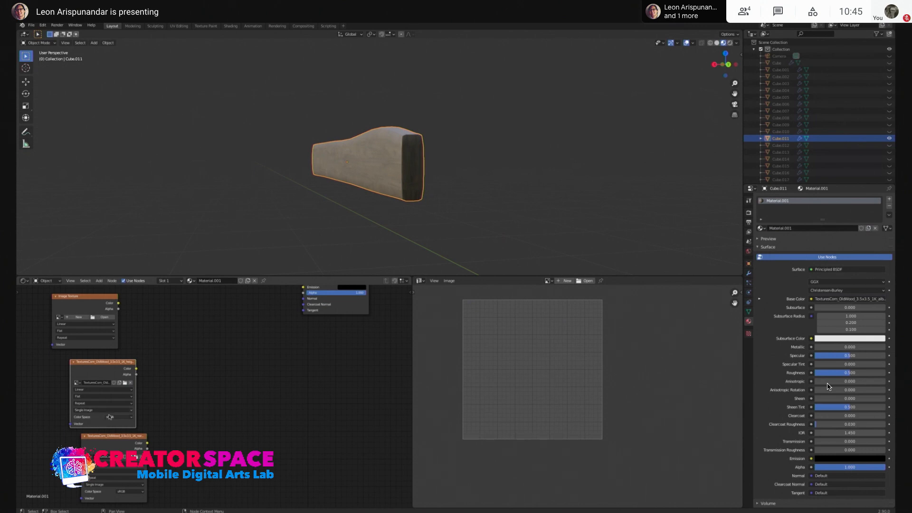
click(123, 418)
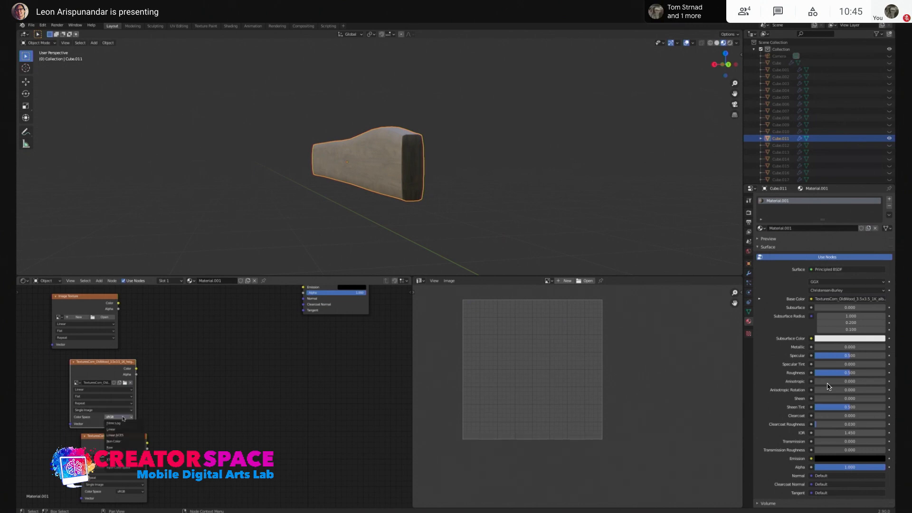
click(113, 441)
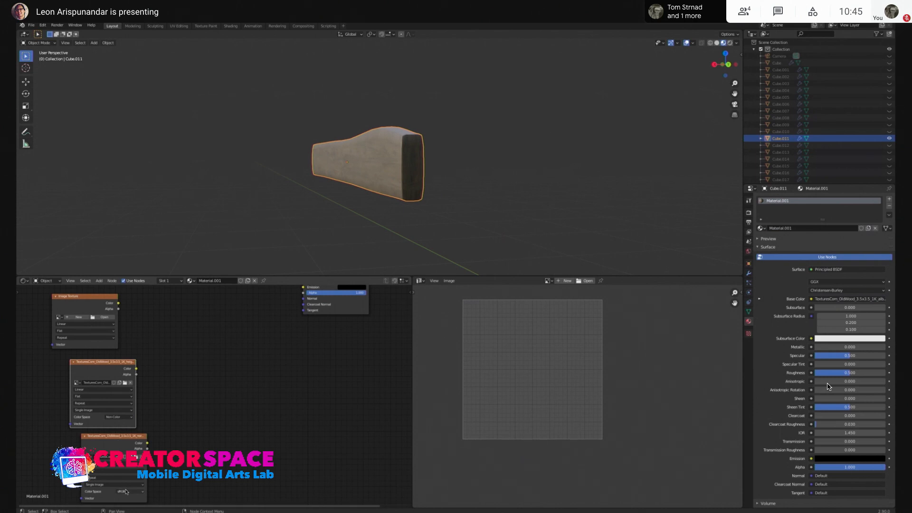
click(129, 492)
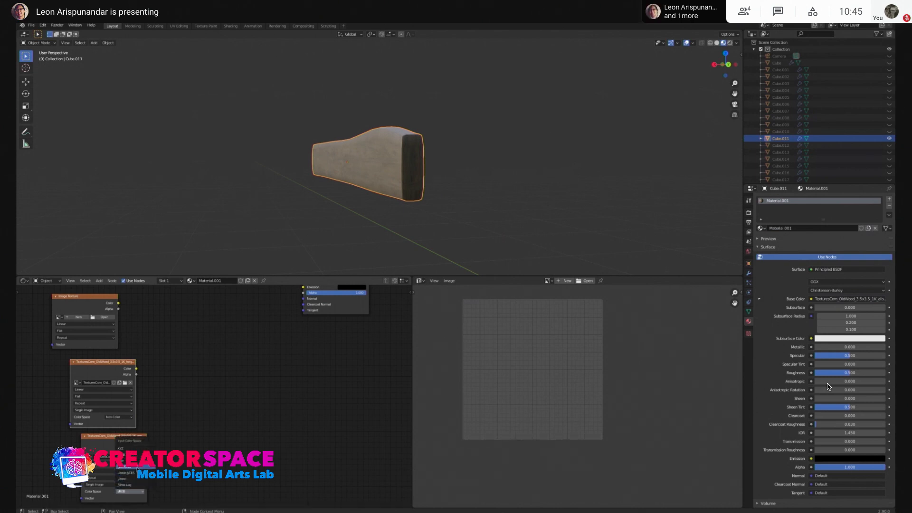
click(126, 467)
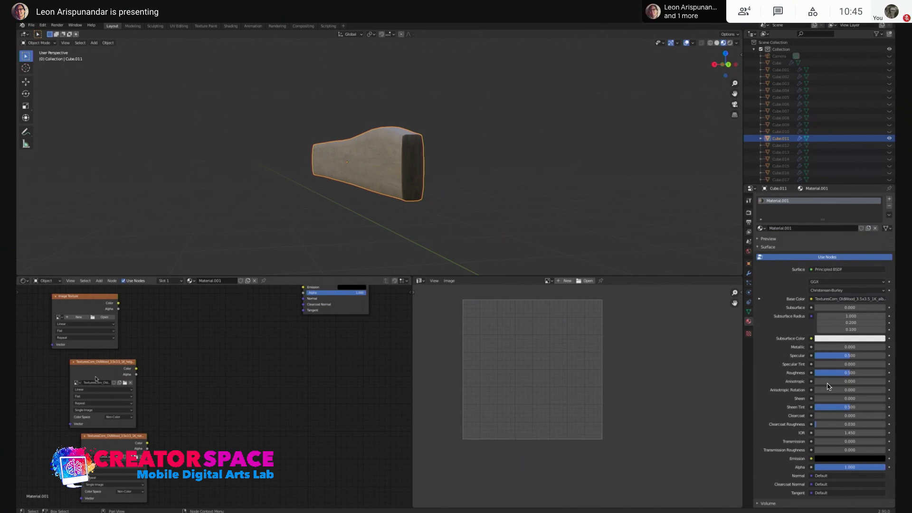
drag(121, 363, 126, 359)
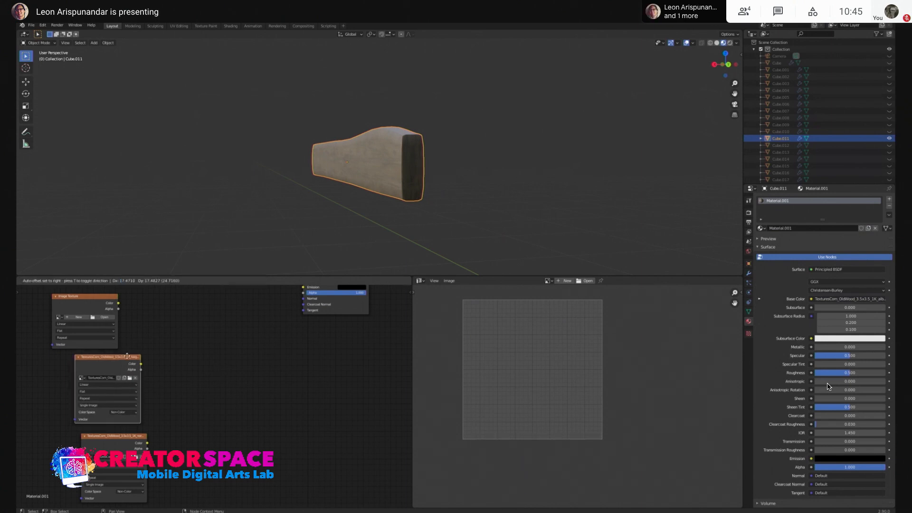
middle_drag(285, 332, 255, 373)
middle_drag(366, 181, 361, 165)
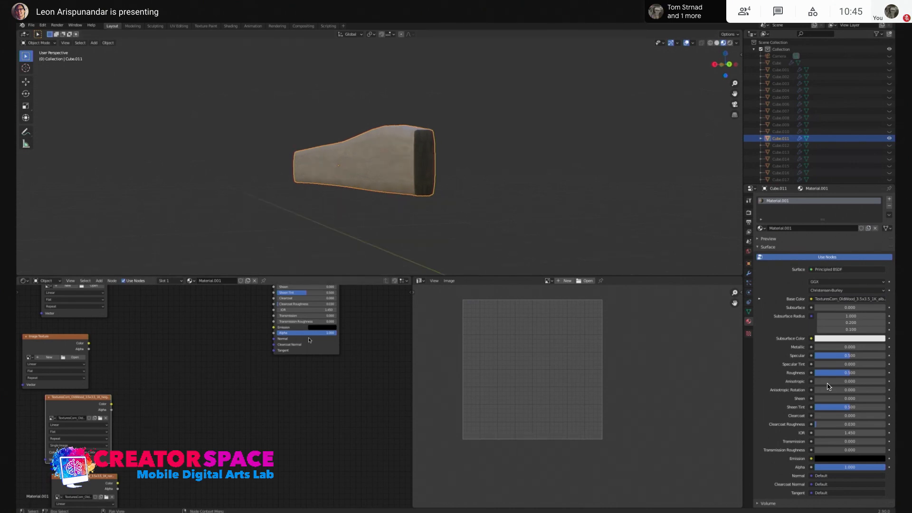
middle_drag(219, 417, 205, 374)
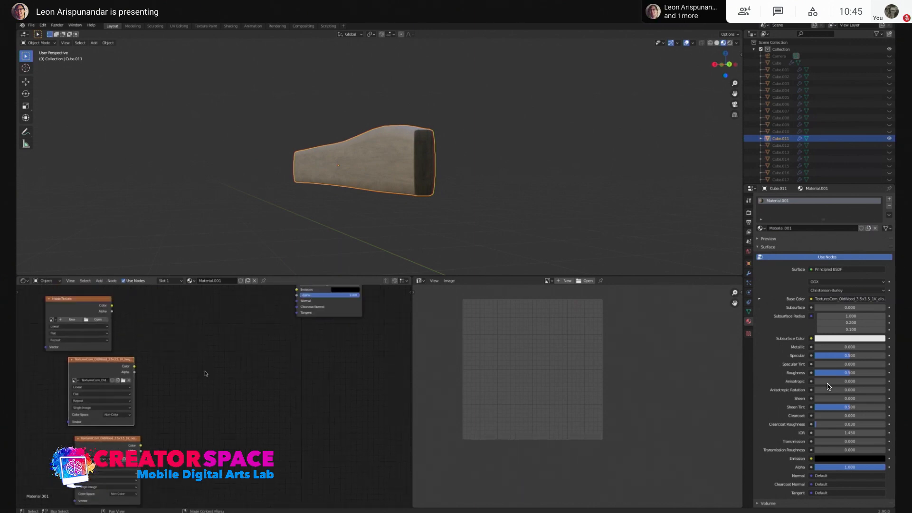
key(shift+a)
mouse_move(209, 384)
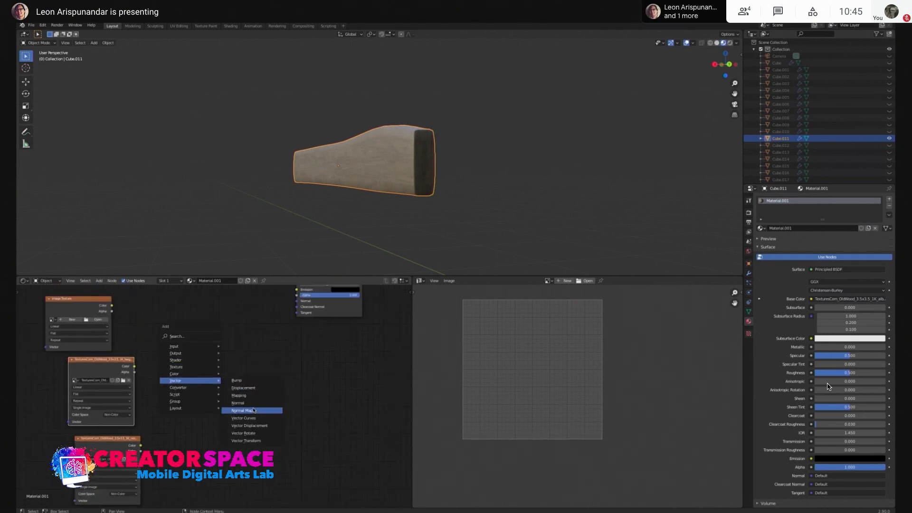
click(237, 403)
click(207, 420)
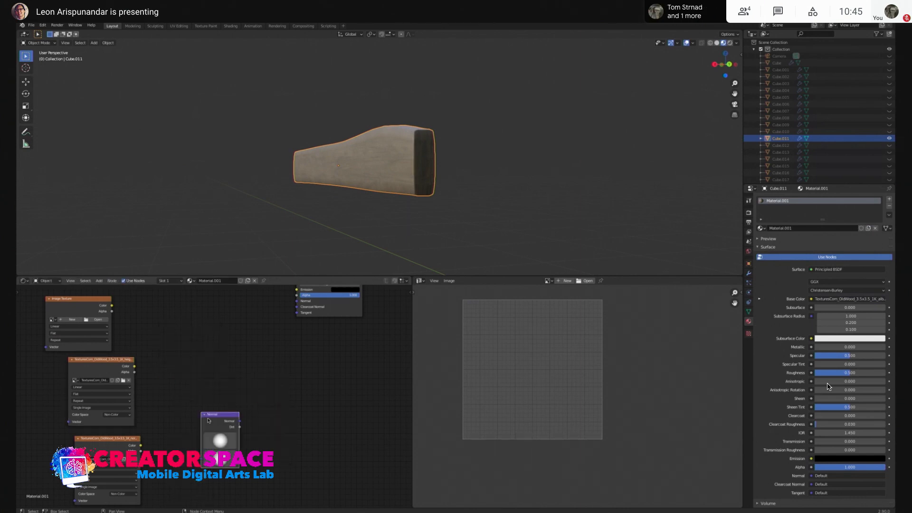
key(ctrl+z)
Add a Normal Map node beside the normal texture and connect the texture's Color output to its Color input
key(shift+a)
mouse_move(211, 413)
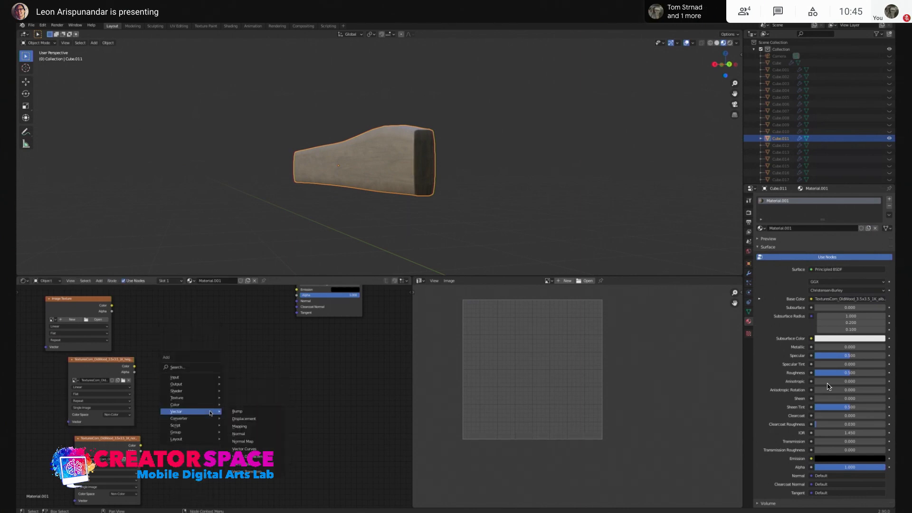
click(242, 441)
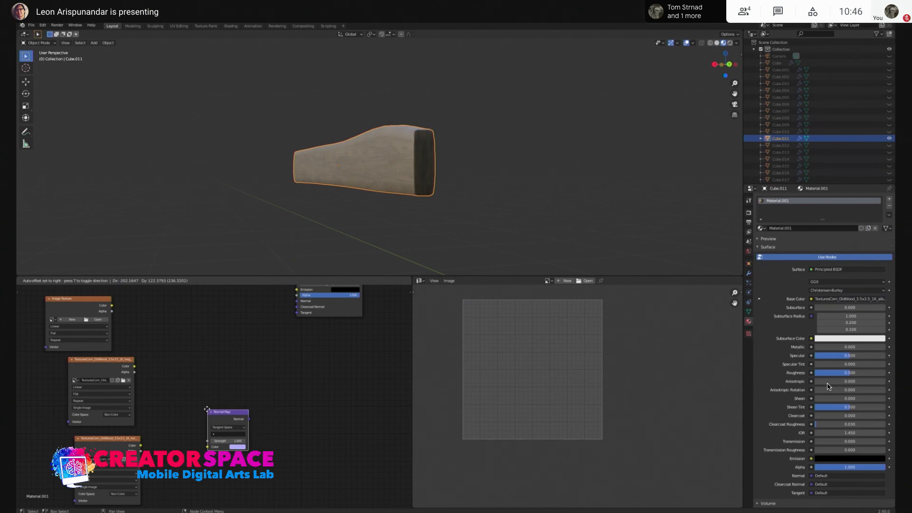
click(174, 418)
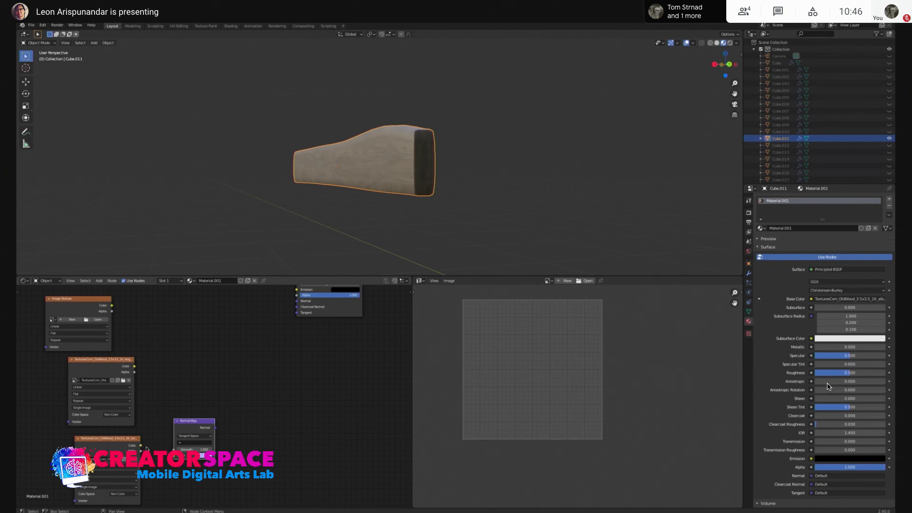
drag(142, 446, 176, 457)
Enlarge the node editor in height and width, and space the normal texture and Normal Map nodes away from the height texture
scroll(180, 433, up, 2)
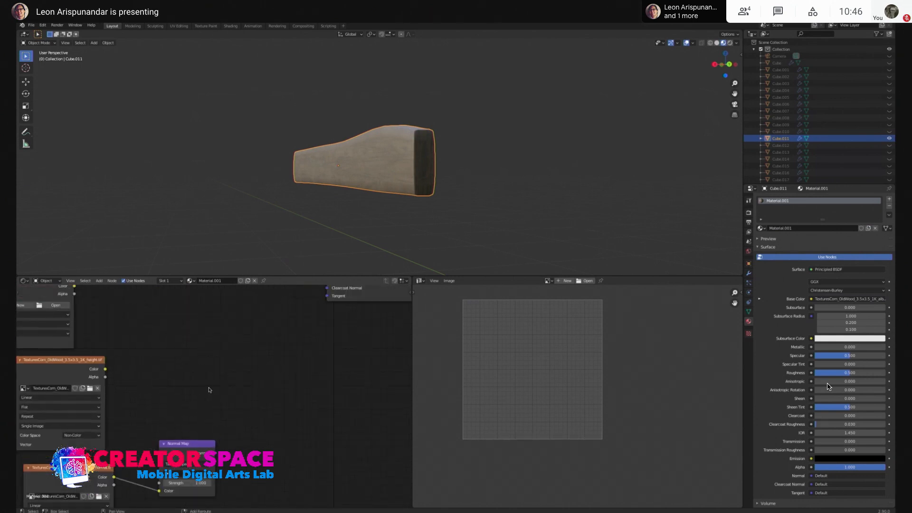
middle_drag(179, 432, 250, 328)
drag(262, 276, 270, 161)
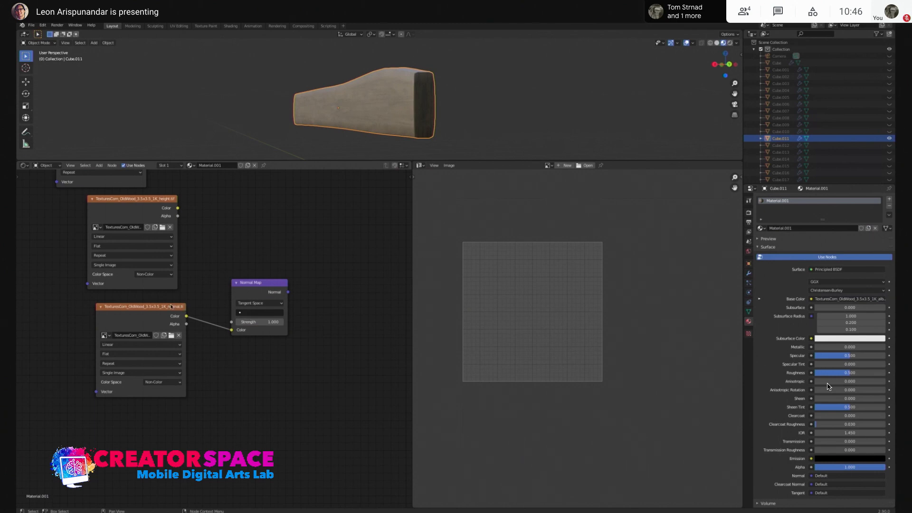
drag(171, 306, 156, 317)
drag(412, 302, 550, 303)
middle_drag(256, 325, 235, 355)
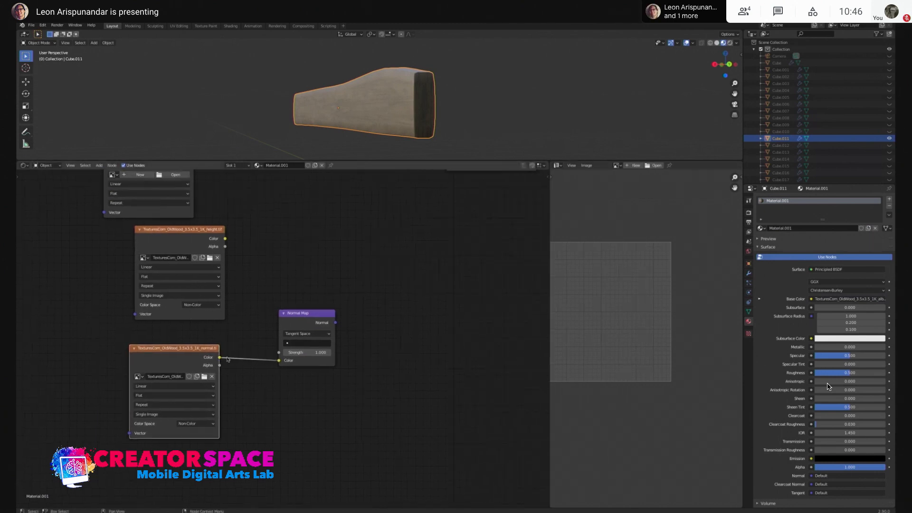
mouse_move(279, 361)
mouse_down()
mouse_move(276, 352)
mouse_move(246, 361)
mouse_move(279, 353)
mouse_move(266, 361)
mouse_move(276, 364)
mouse_move(235, 362)
mouse_move(279, 361)
mouse_up()
middle_drag(312, 315, 231, 392)
drag(231, 403, 222, 394)
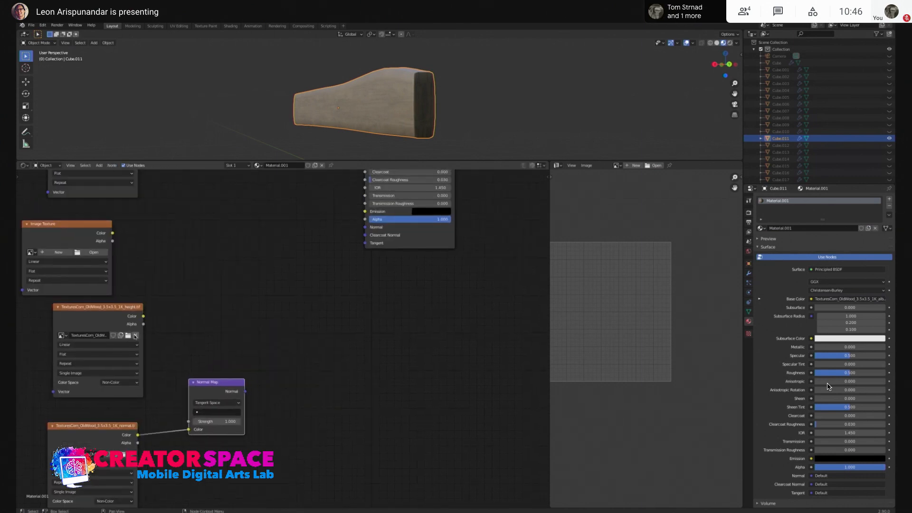
Add a Bump node and place it between the height texture and the Principled BSDF
key(shift+a)
mouse_move(234, 327)
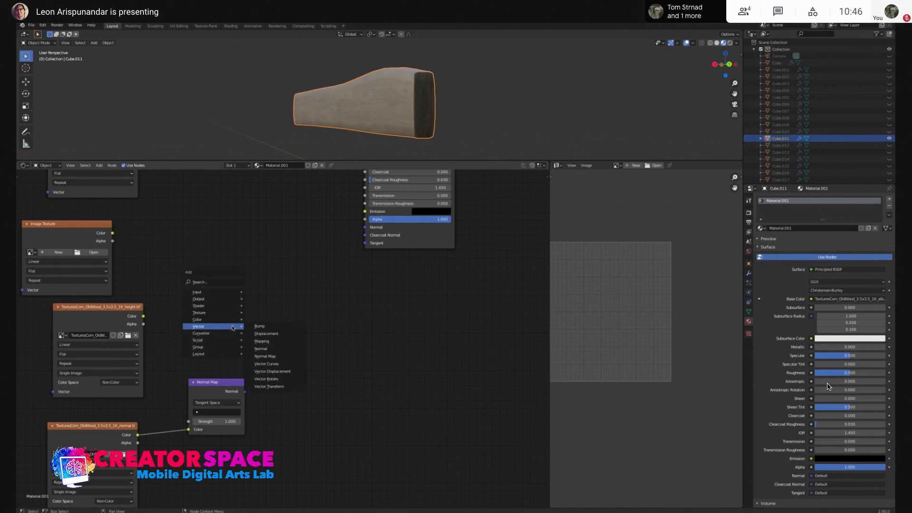
click(264, 327)
click(259, 327)
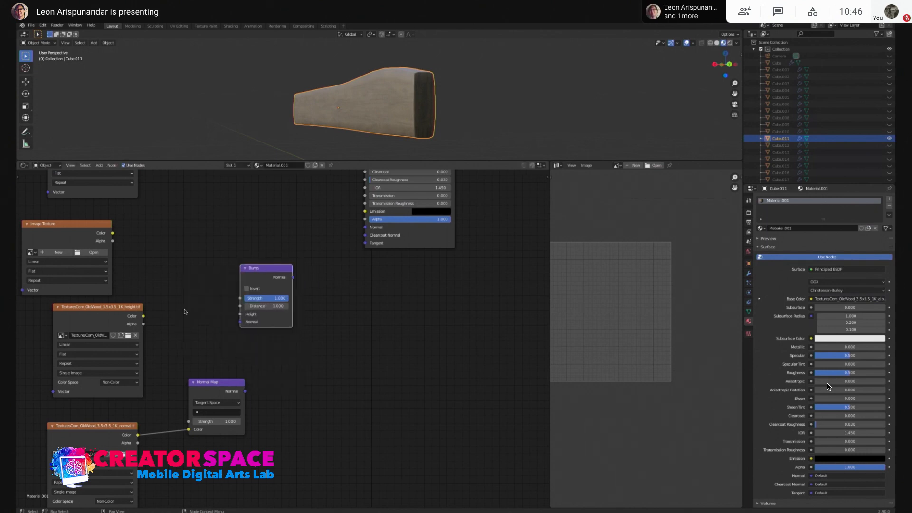
drag(261, 269, 284, 270)
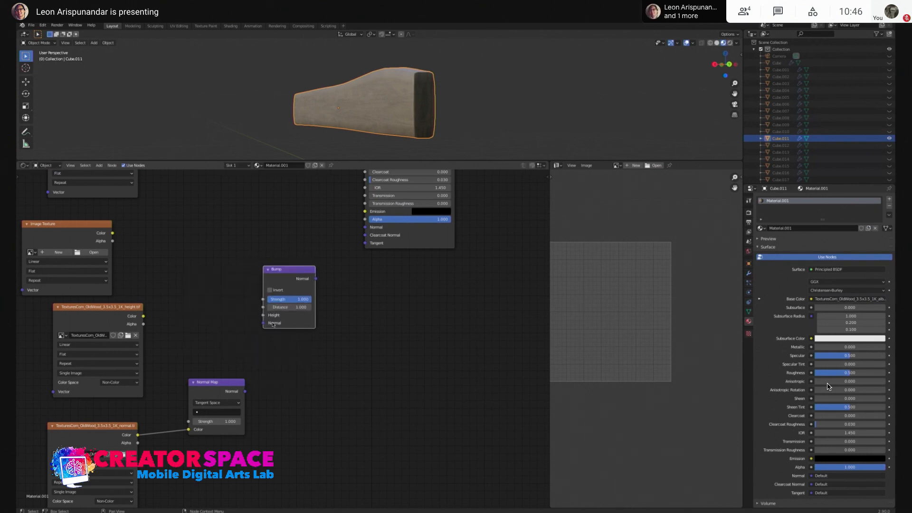
Connect the height texture's Color to Bump's Height, the Normal Map to Bump's Normal, and Bump's output to the Principled BSDF's Normal
drag(143, 316, 263, 318)
drag(243, 383, 263, 324)
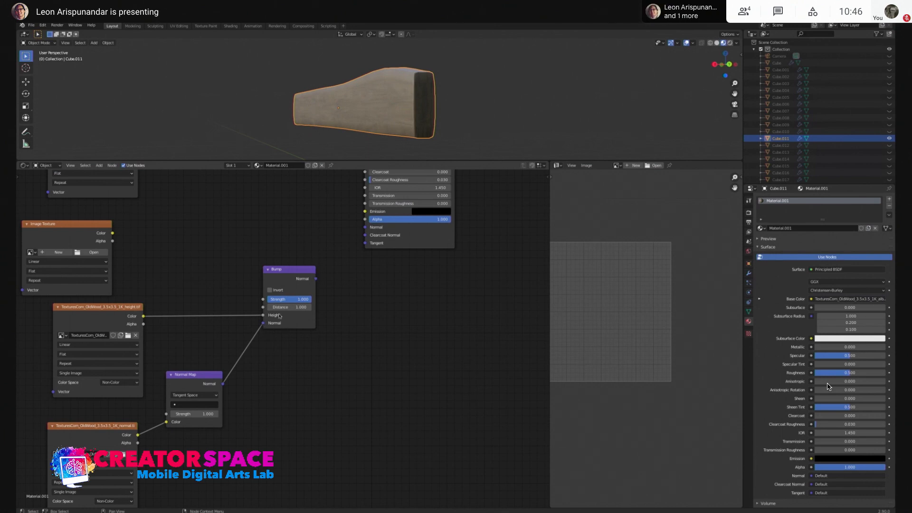
drag(289, 271, 290, 276)
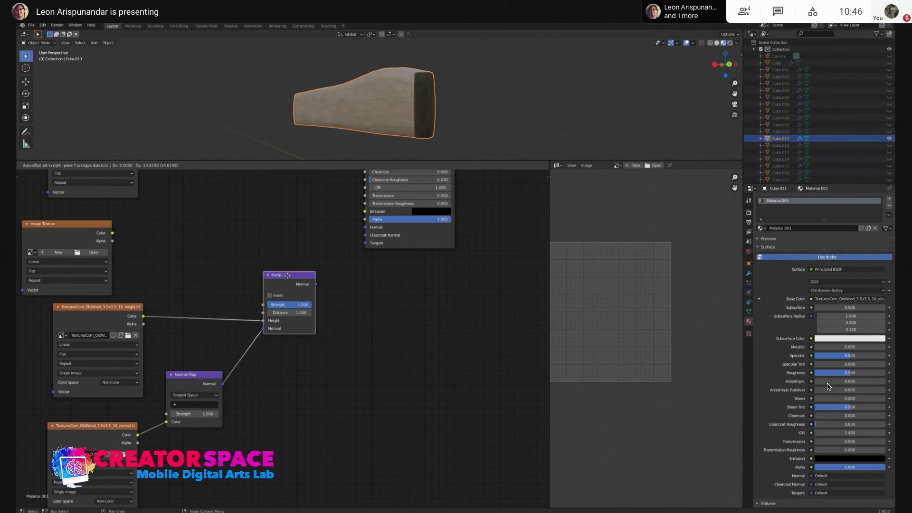
mouse_move(316, 285)
mouse_down()
mouse_move(359, 259)
mouse_move(365, 227)
mouse_up()
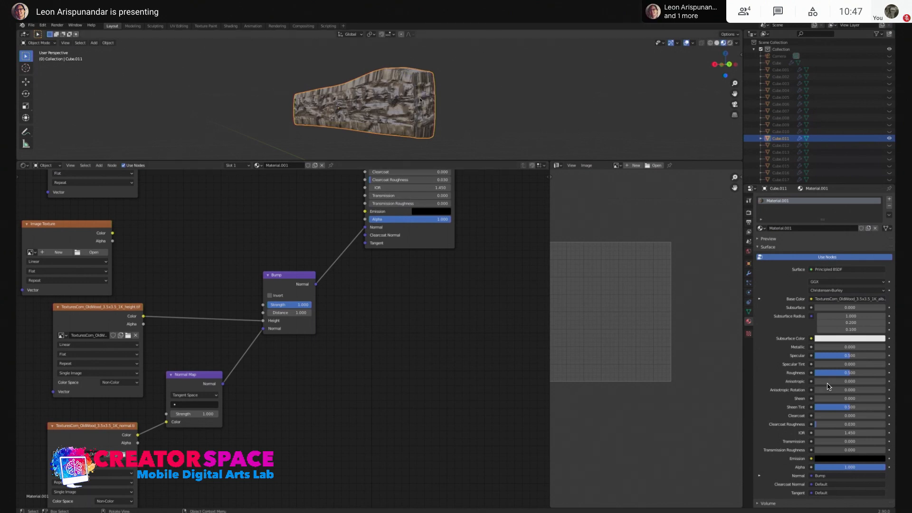
Enlarge the 3D viewport in height and switch its shading to Rendered
middle_drag(420, 100, 368, 148)
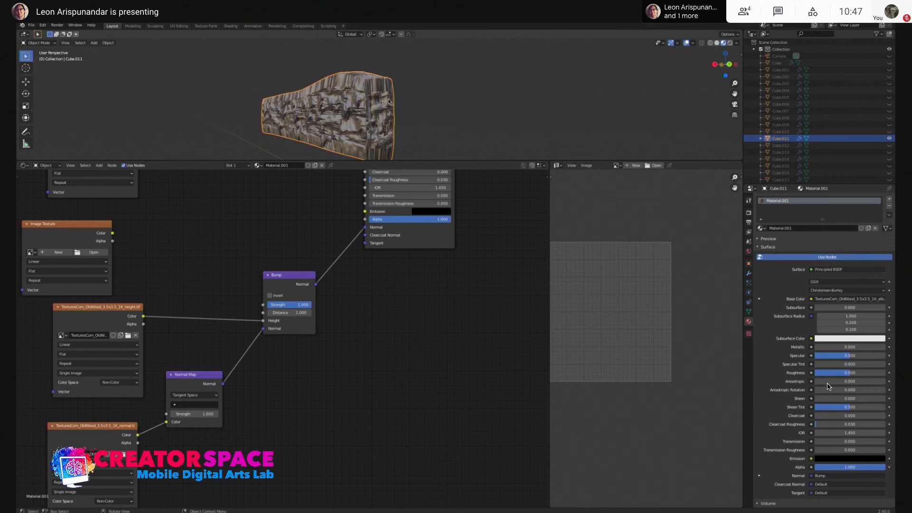
drag(412, 161, 404, 210)
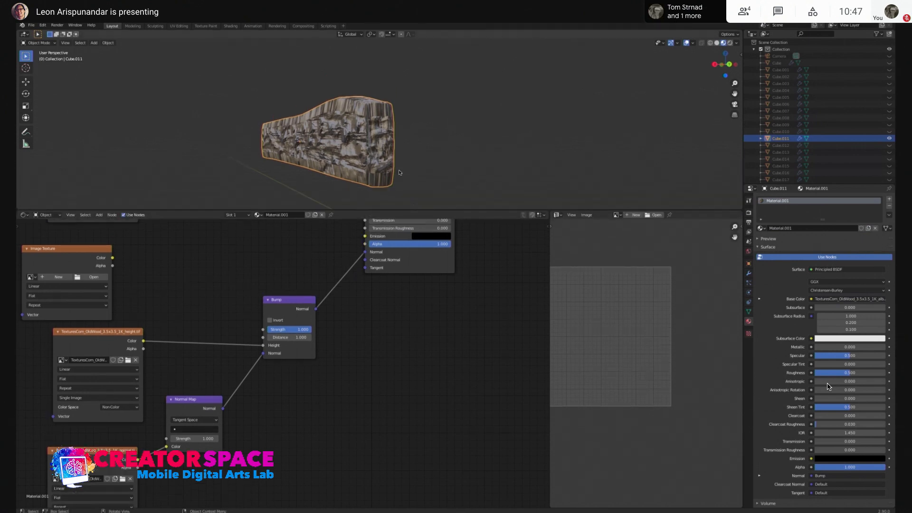
key(z)
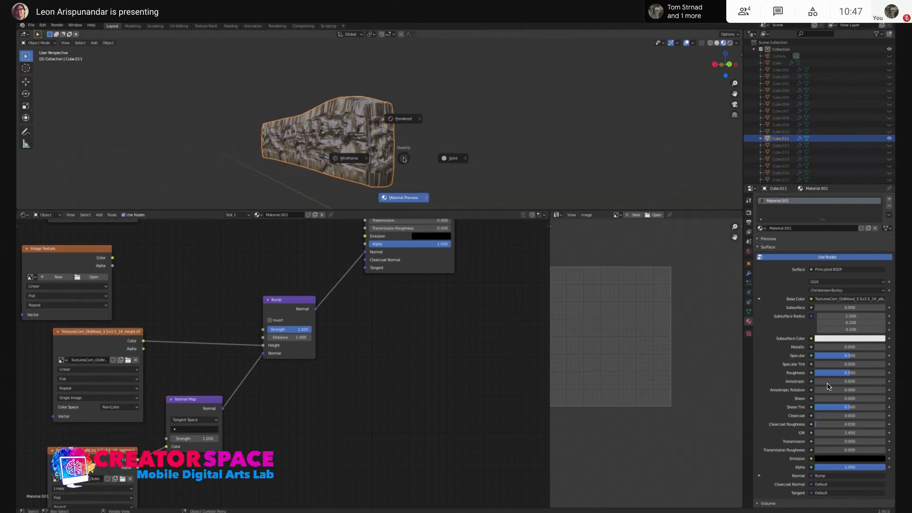
click(404, 120)
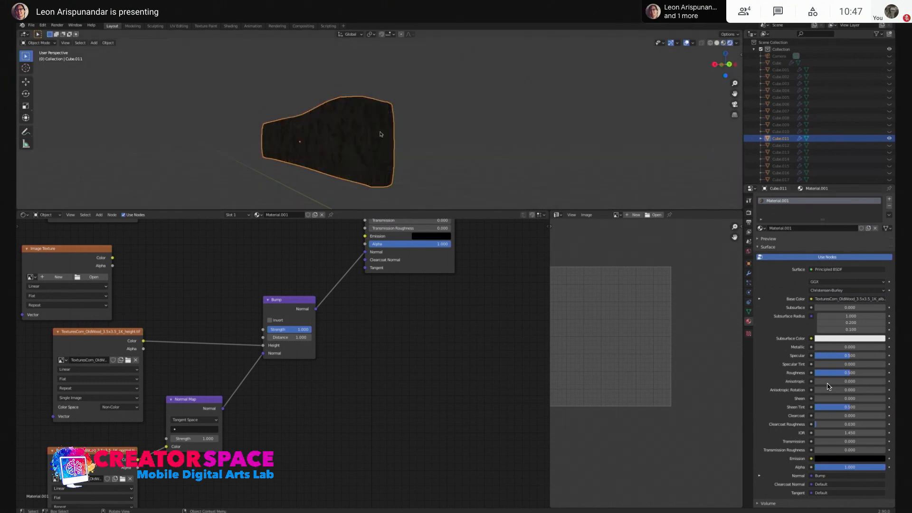
scroll(813, 152, down, 5)
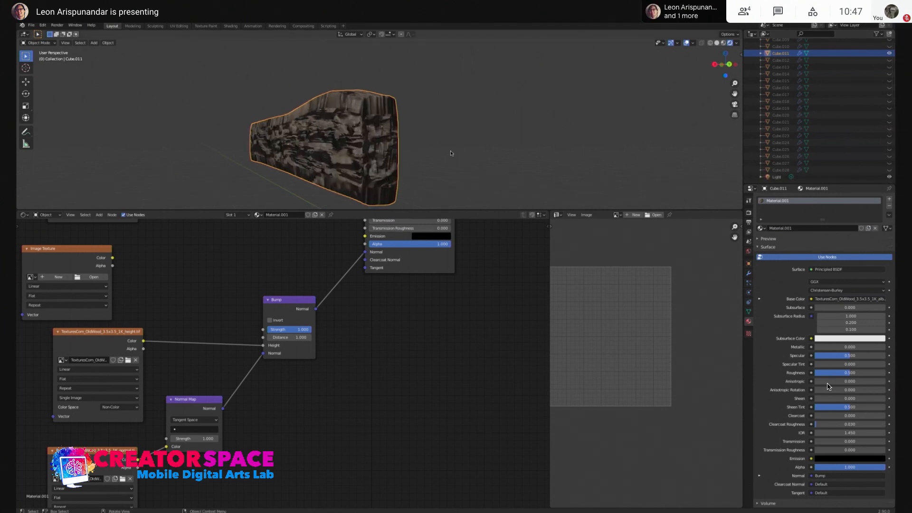
Compare the plank's material in Material Preview and Rendered shading, ending in Rendered
key(z)
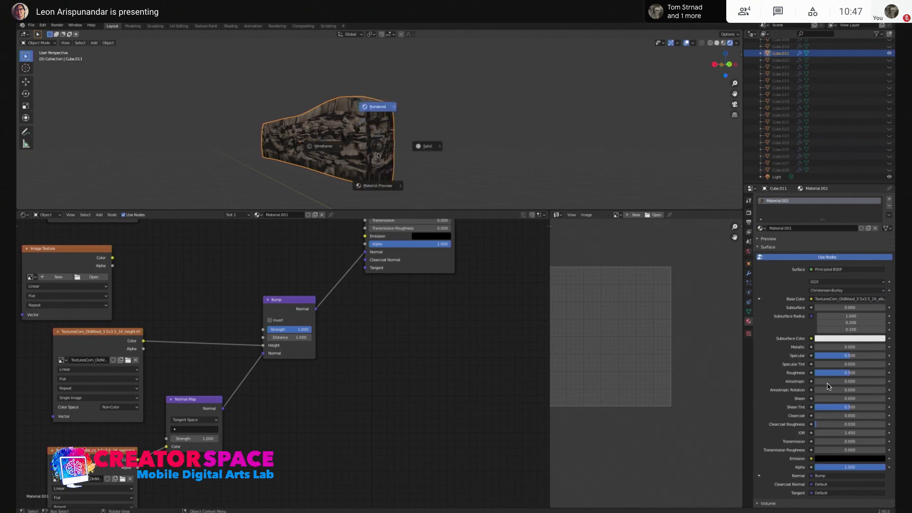
click(380, 186)
key(z)
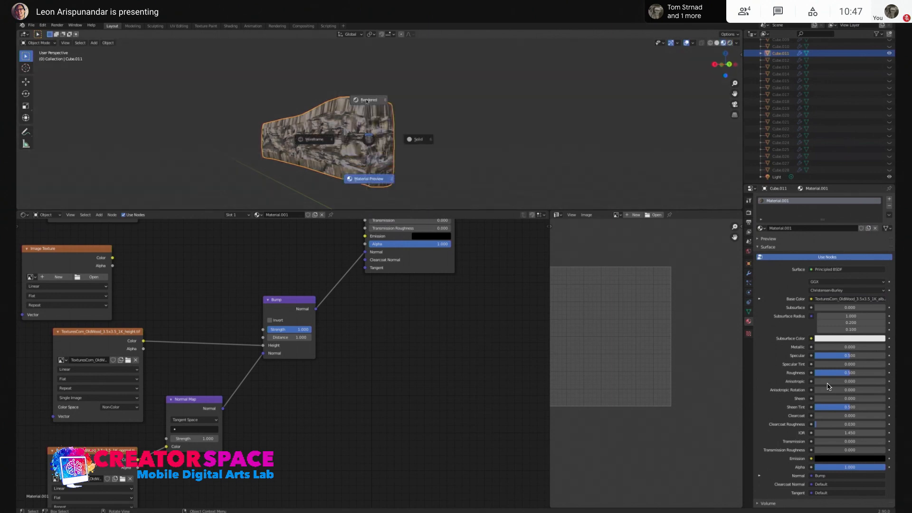
click(366, 100)
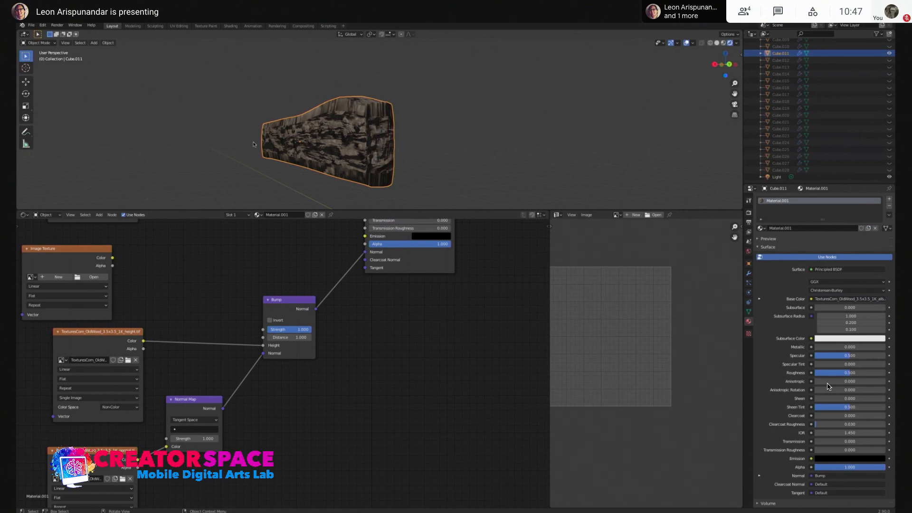
Set the Bump node's strength to 0.100 and adjust the Normal Map node's strength while checking the rendered plank
click(433, 161)
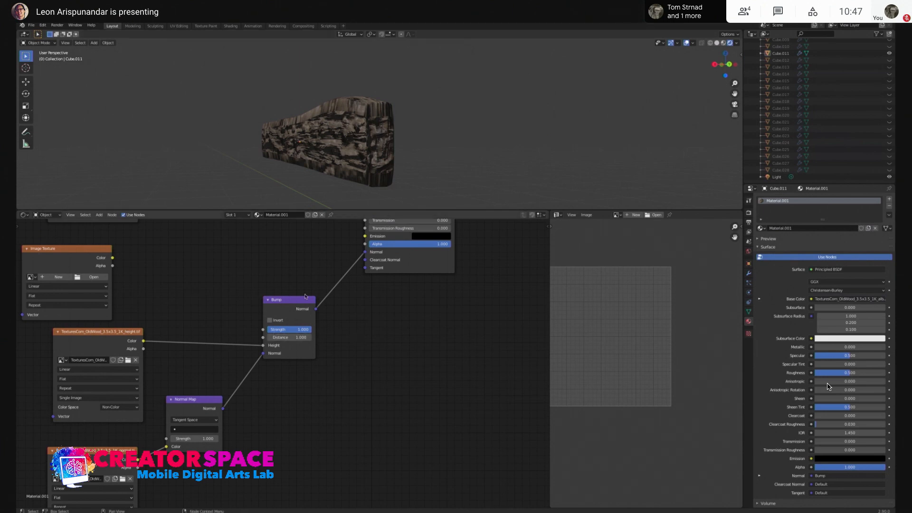
drag(203, 405, 209, 400)
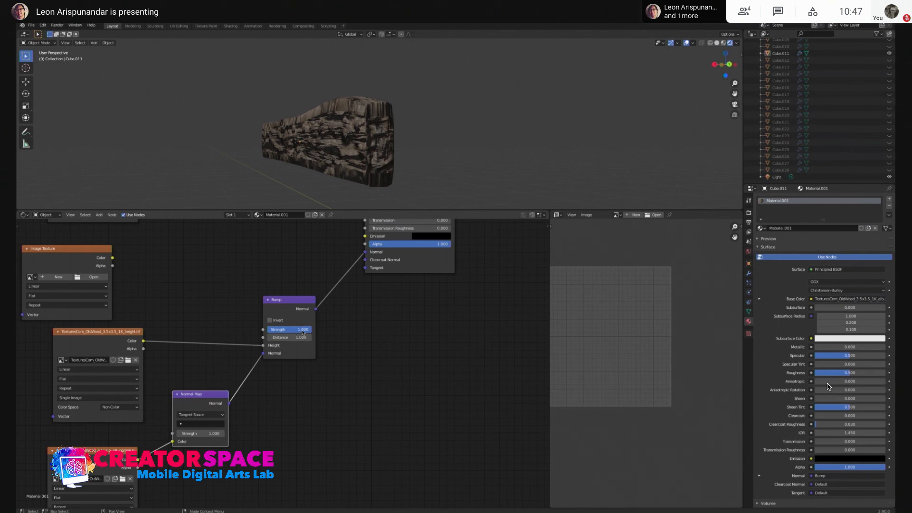
drag(303, 331, 258, 332)
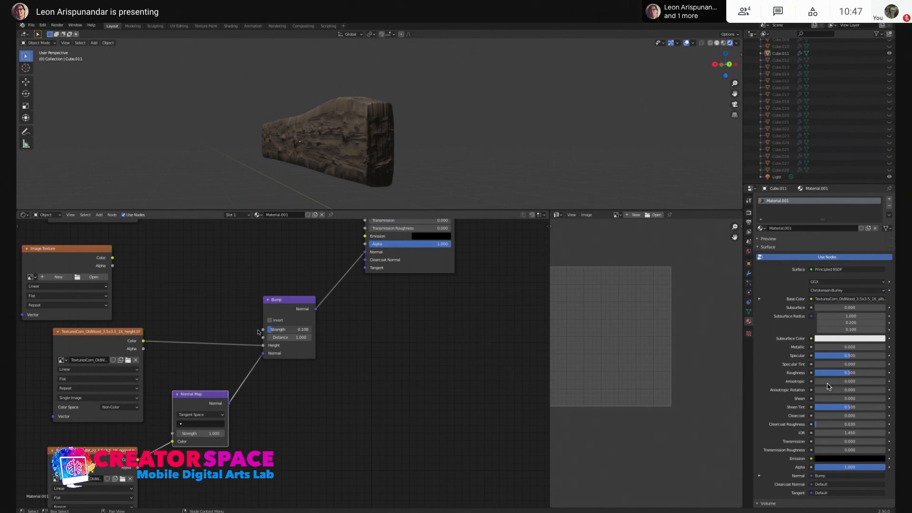
drag(197, 434, 149, 433)
click(383, 352)
middle_drag(389, 295, 384, 324)
mouse_move(369, 157)
middle_down()
mouse_move(389, 160)
mouse_move(365, 162)
middle_up()
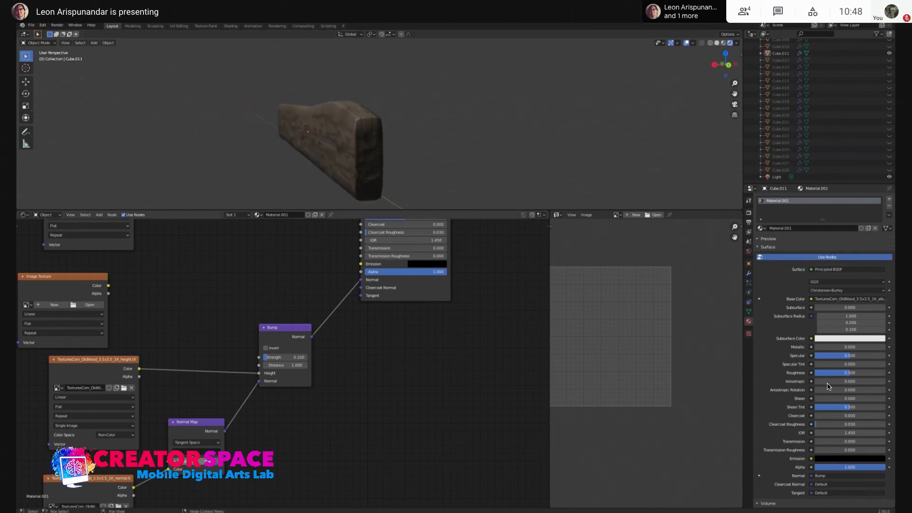
drag(200, 461, 202, 462)
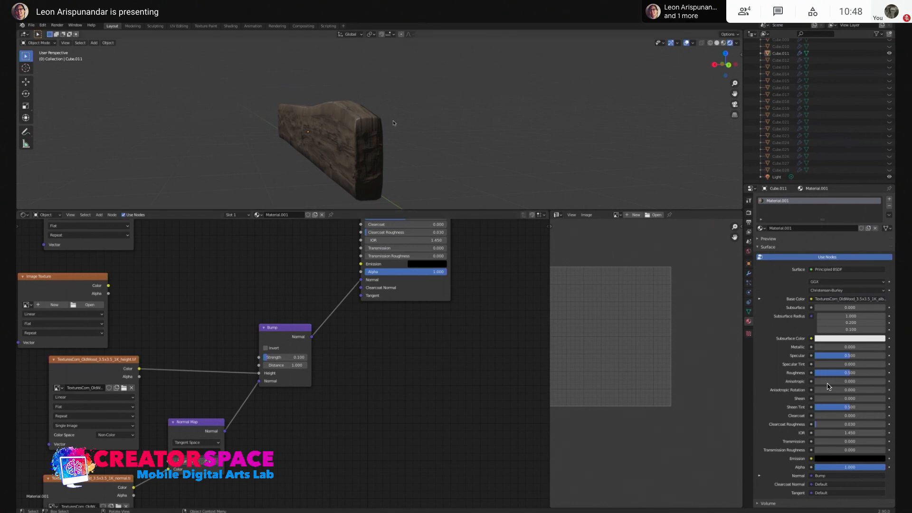
Examine the wood relief along the plank's faces and edges from several angles, and select the plank
middle_drag(361, 151, 474, 137)
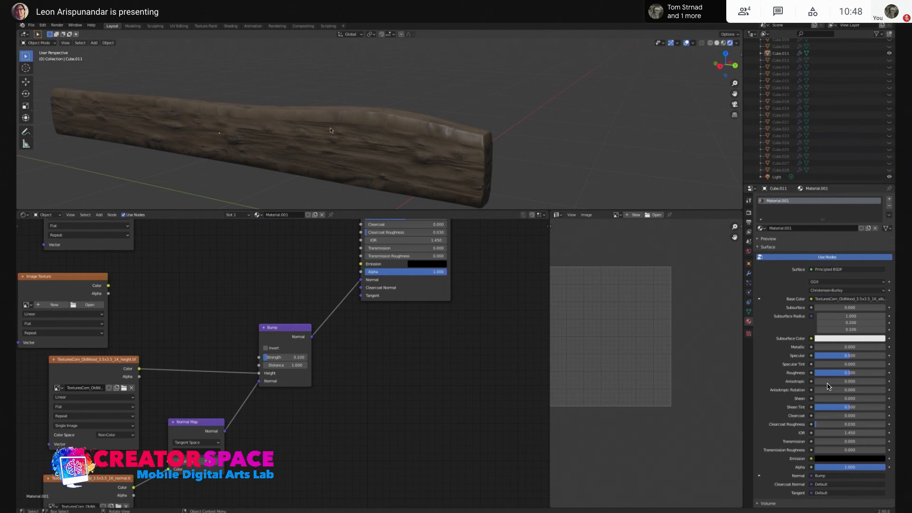
middle_drag(209, 114, 406, 142)
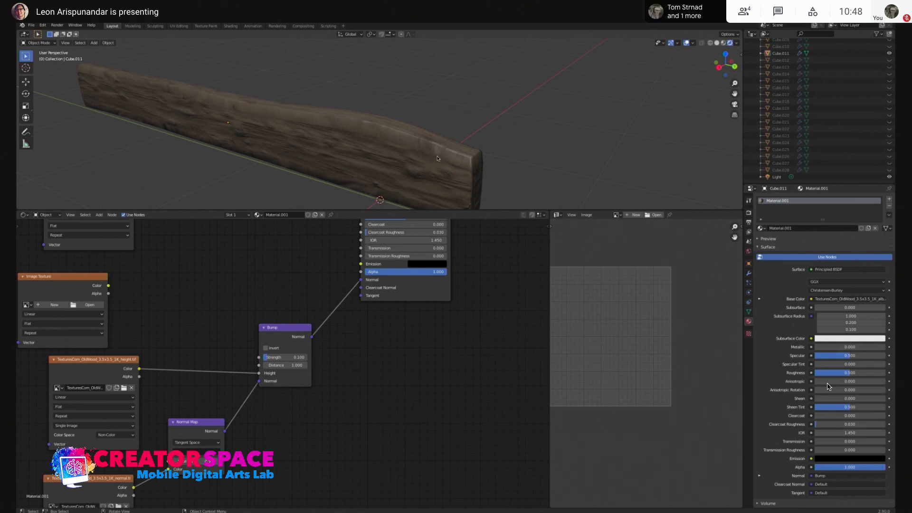
middle_drag(302, 146, 418, 177)
click(418, 177)
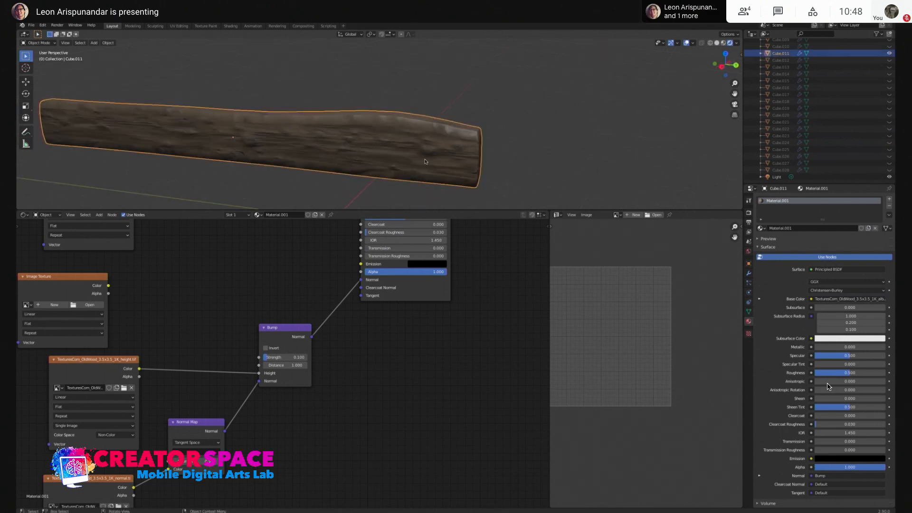
key(Tab)
key(a)
right_click(425, 161)
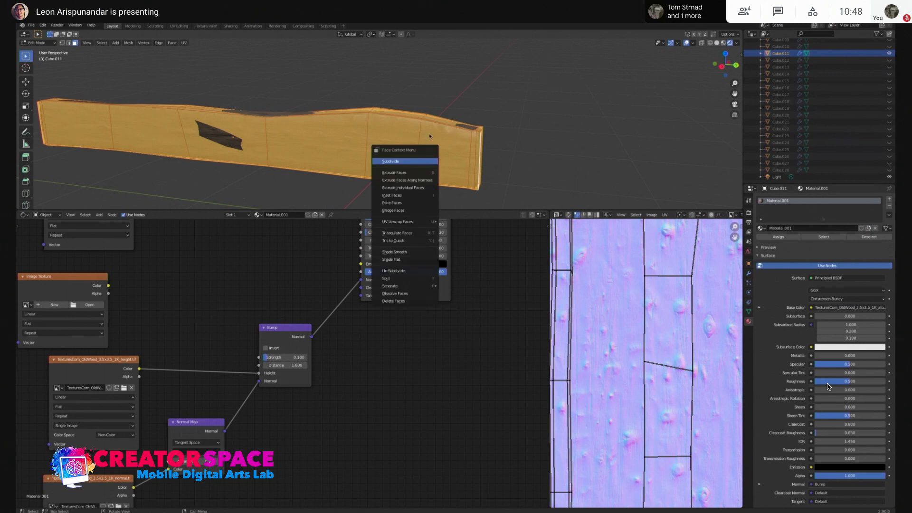
key(Escape)
key(Tab)
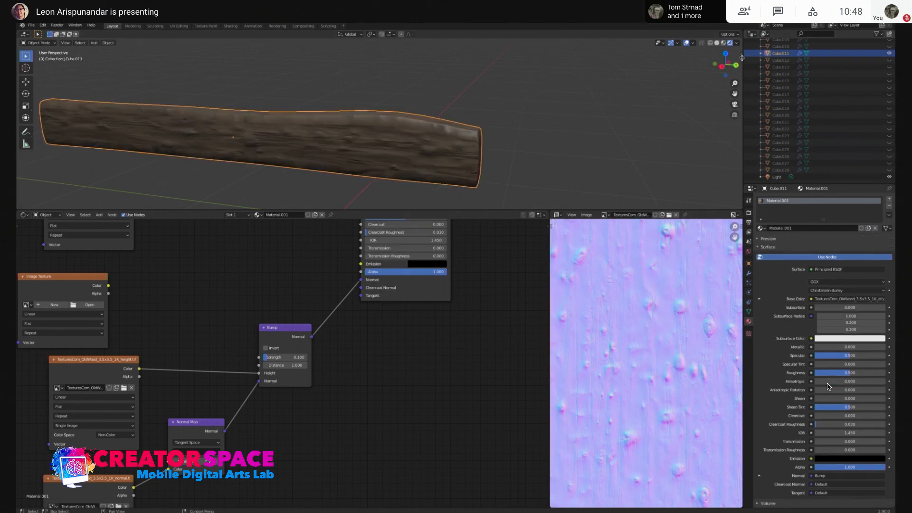
Open the 3D viewport's sidebar, check the tool options and return to the plank's transform values
key(n)
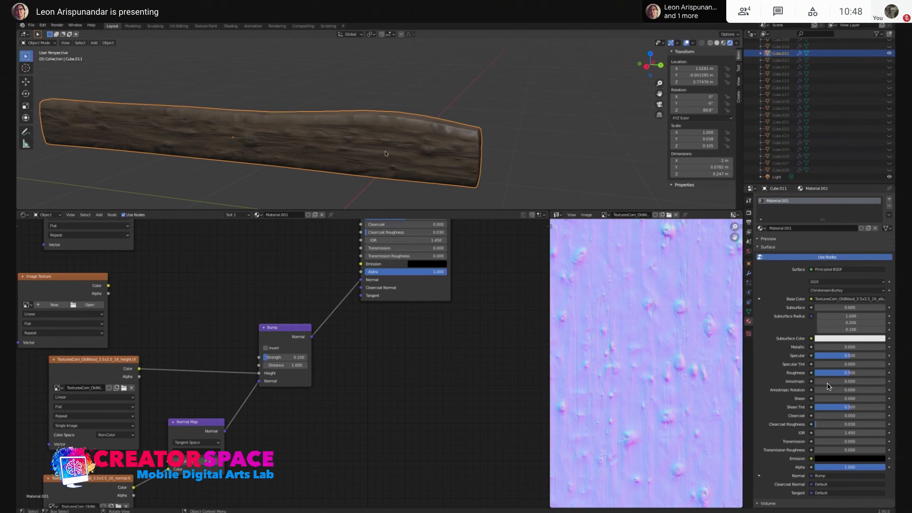
click(739, 67)
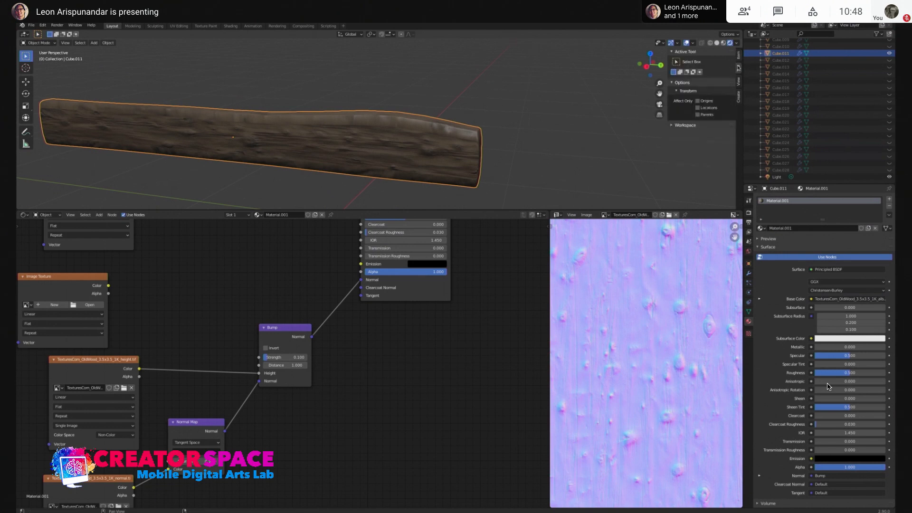
click(739, 56)
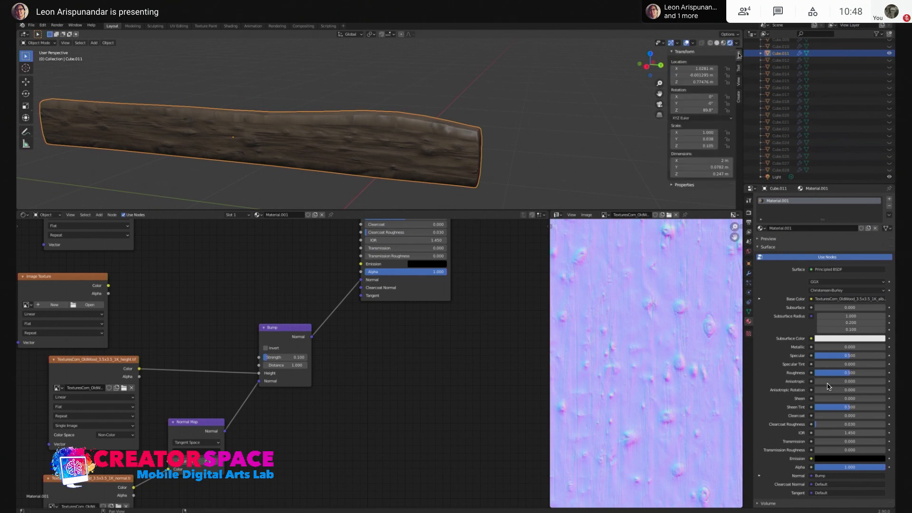
key(Tab)
click(368, 140)
key(Tab)
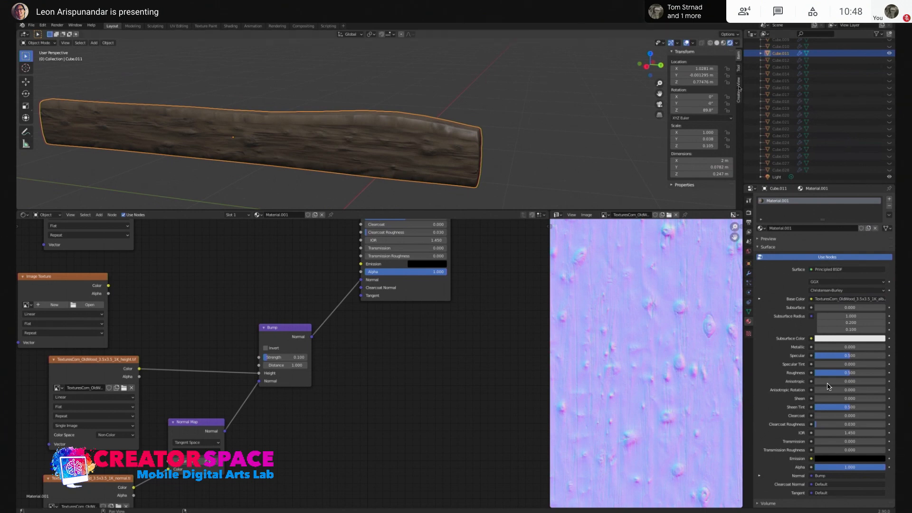
key(Tab)
right_click(425, 153)
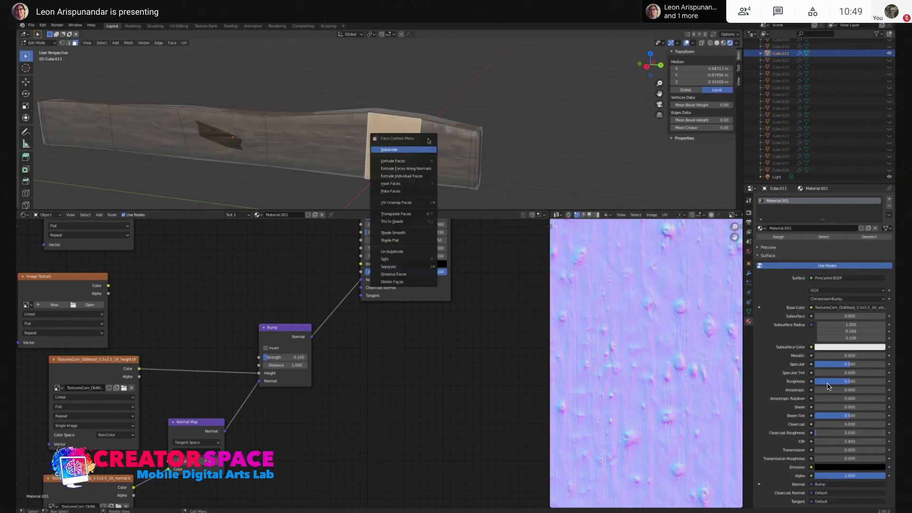
click(460, 125)
key(space)
key(space)
click(430, 167)
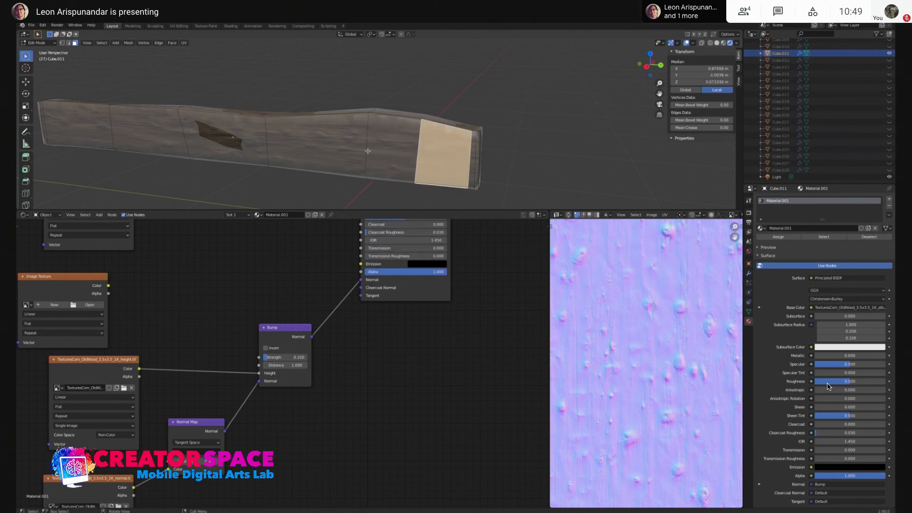
click(335, 151)
click(247, 141)
key(Tab)
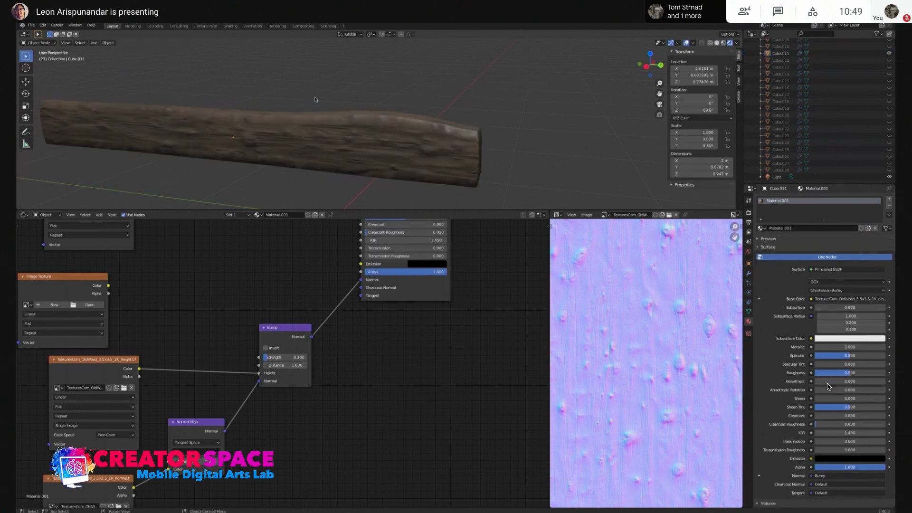
Load the OldWood roughness image into an empty Image Texture node and connect its Color to the Principled BSDF's Roughness
shift+middle_drag(402, 132, 422, 123)
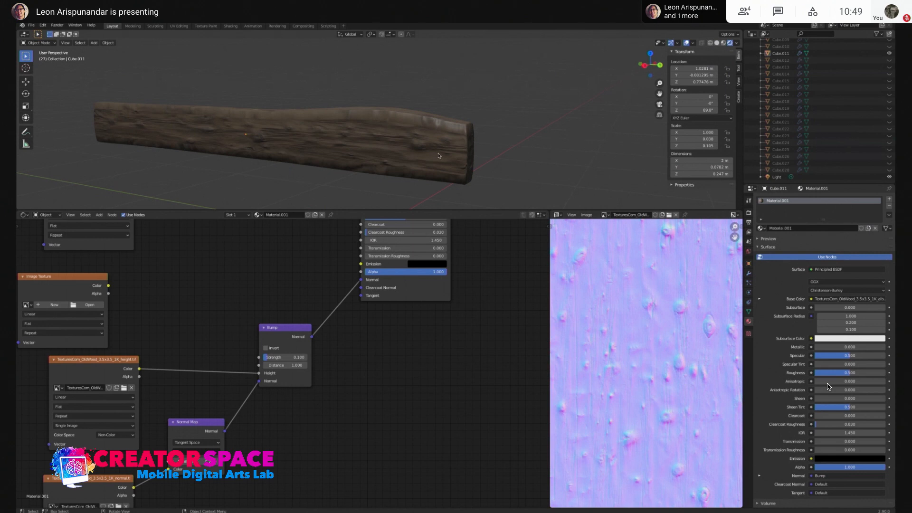
click(288, 157)
scroll(393, 151, up, 3)
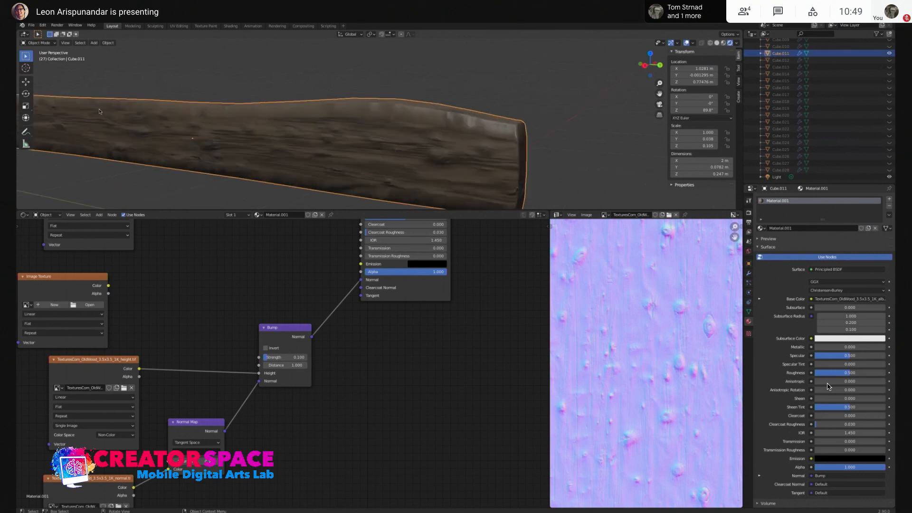
shift+middle_drag(132, 112, 183, 101)
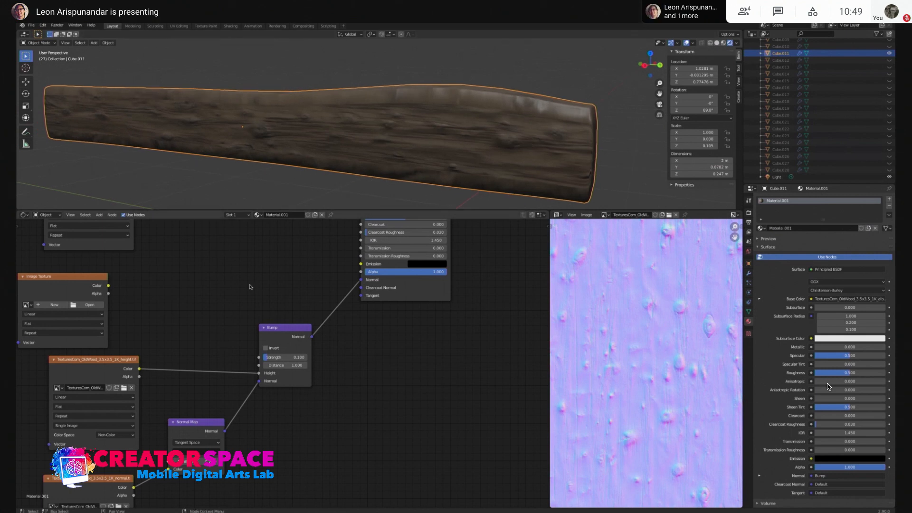
middle_drag(197, 265, 253, 339)
drag(151, 368, 259, 347)
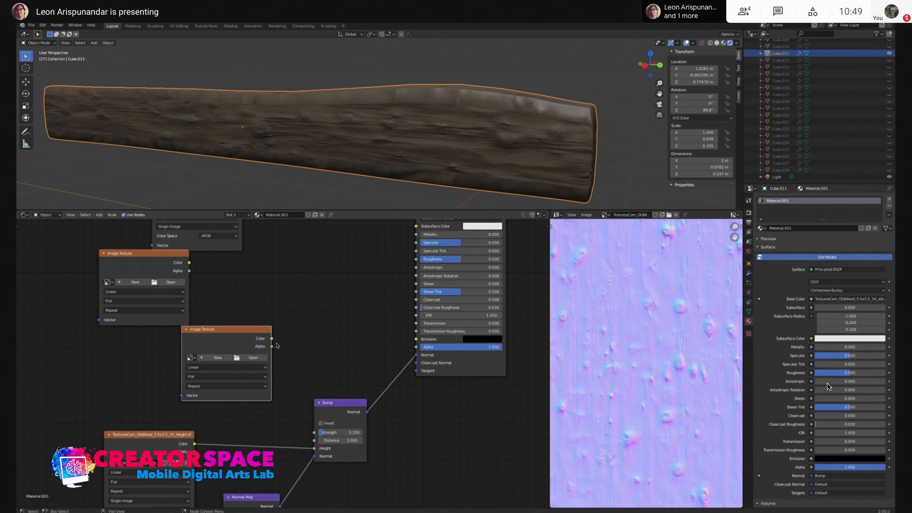
drag(272, 338, 416, 259)
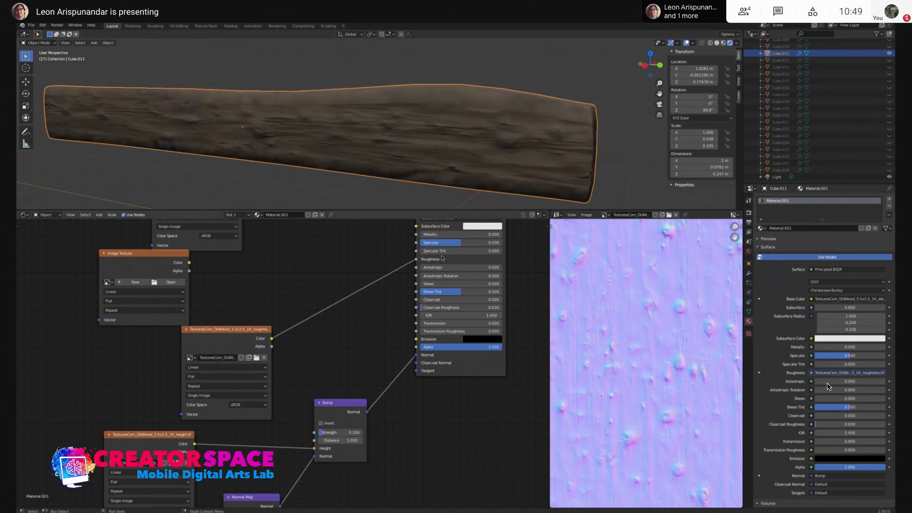
Move the albedo texture node up and place the remaining empty Image Texture node between the albedo and roughness textures
middle_drag(374, 281, 379, 369)
drag(156, 345, 101, 312)
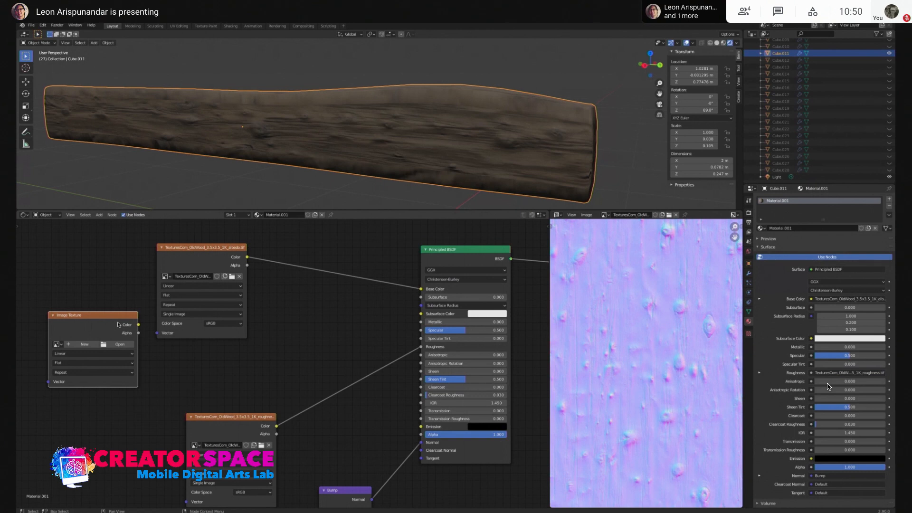
drag(202, 245, 213, 231)
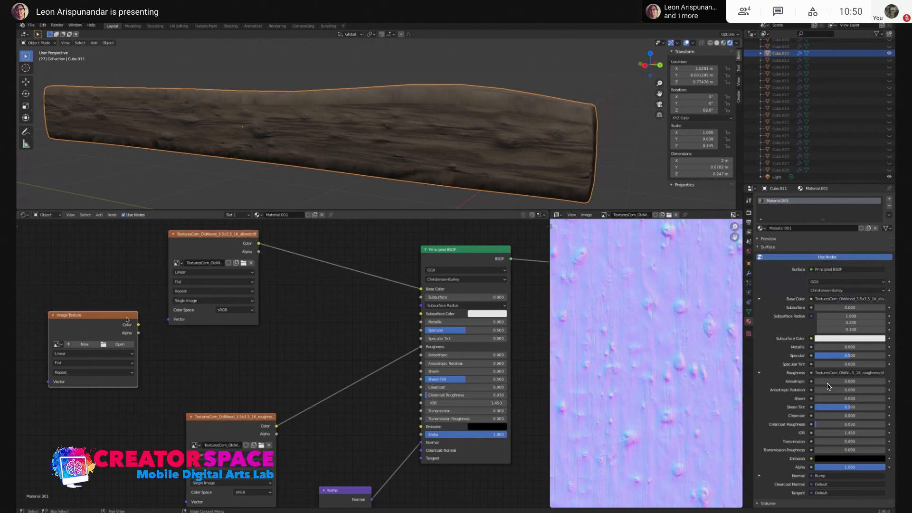
drag(127, 319, 130, 323)
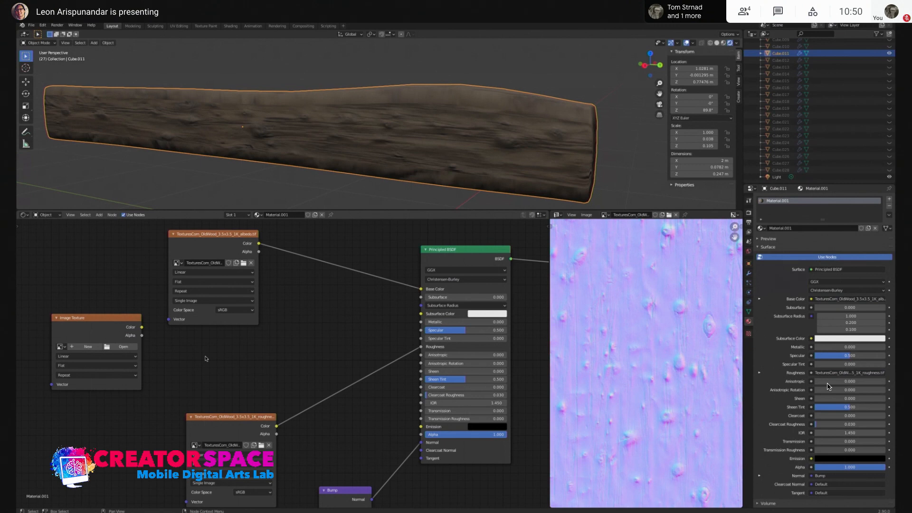
drag(136, 323, 200, 336)
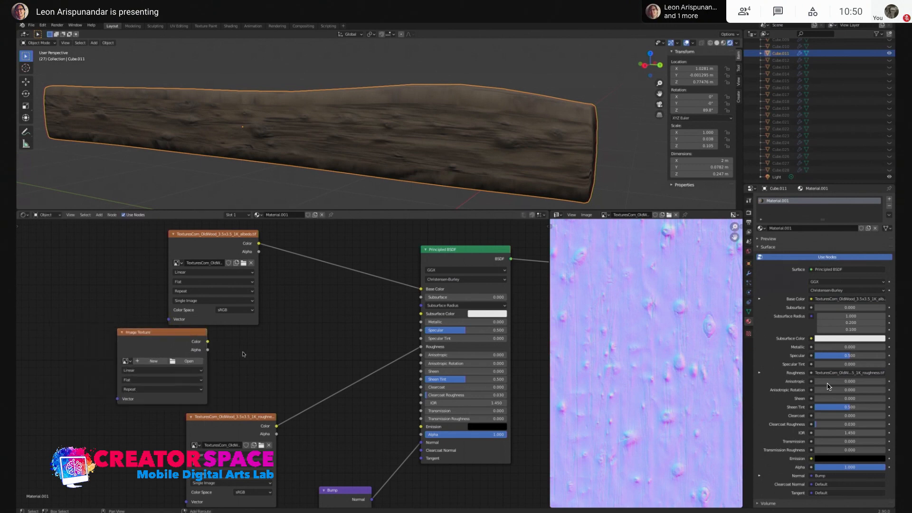
Move the empty Image Texture node aside, add an Ambient Occlusion node beside it and connect the texture's Color to the node's Color
key(shift+a)
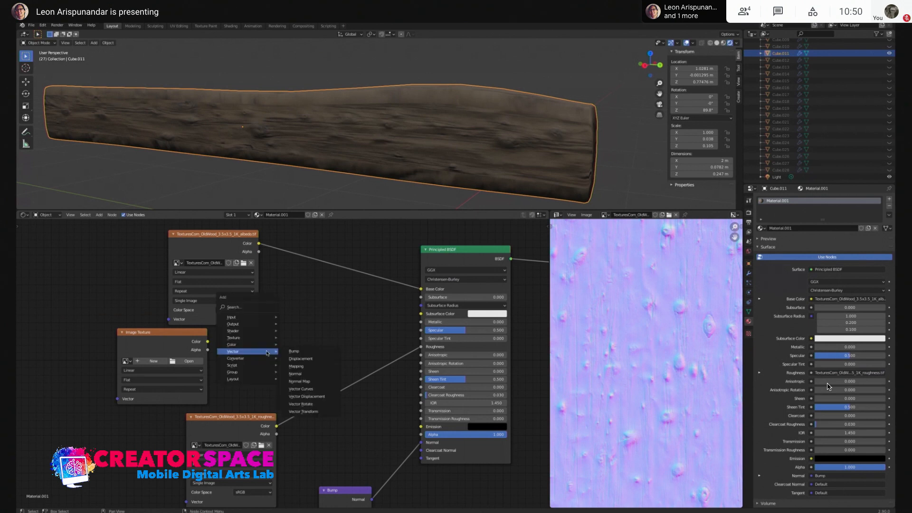
mouse_move(275, 317)
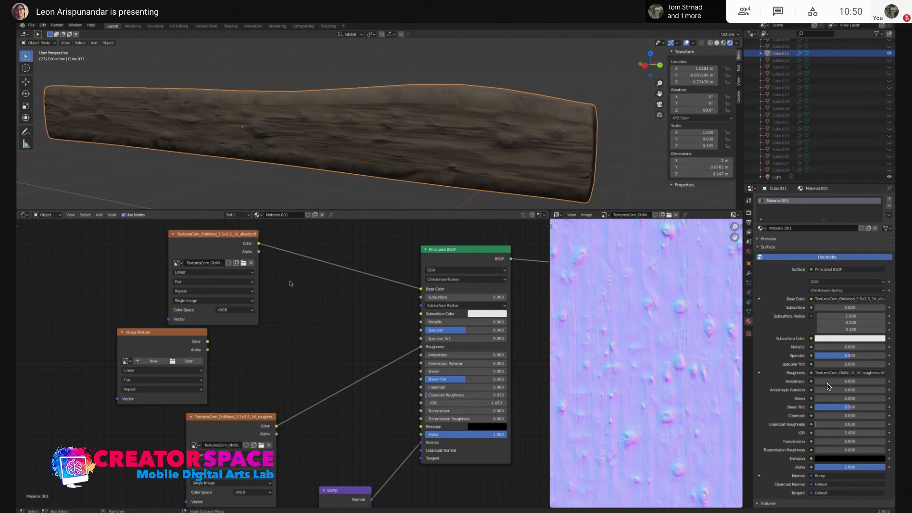
drag(163, 345, 86, 338)
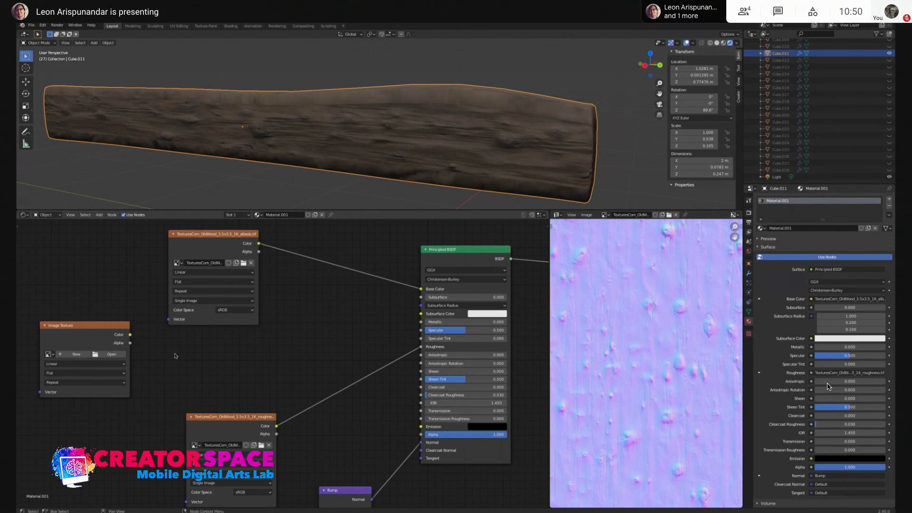
key(shift+a)
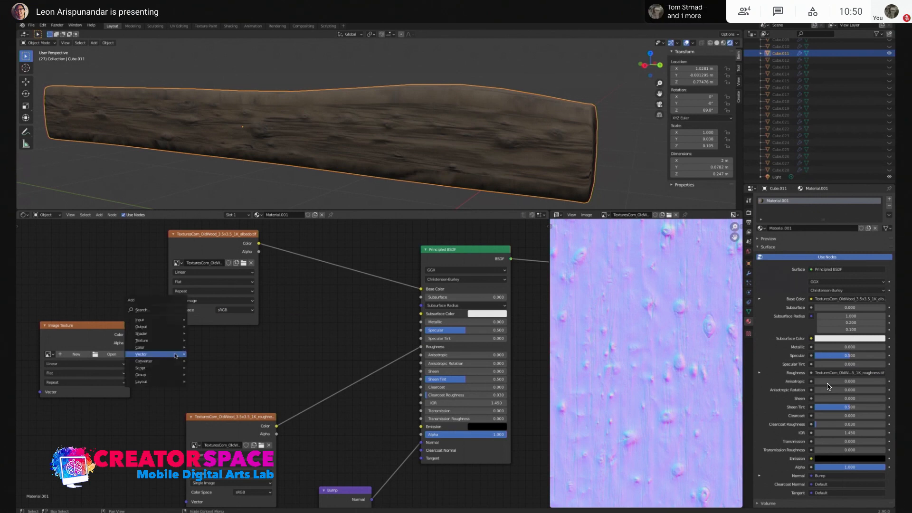
mouse_move(179, 322)
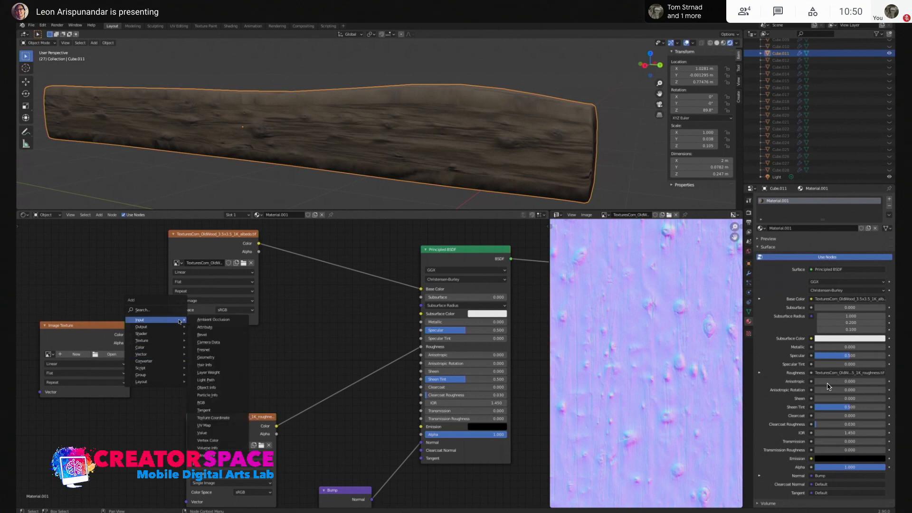
click(212, 320)
click(166, 335)
drag(102, 328, 145, 391)
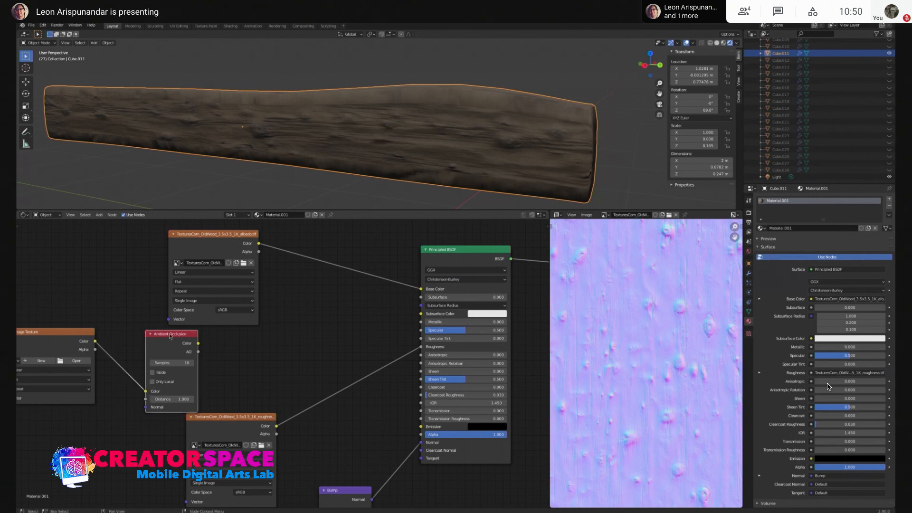
Move the albedo texture node up and place the Ambient Occlusion node just below it
drag(170, 338, 182, 333)
drag(197, 252, 158, 239)
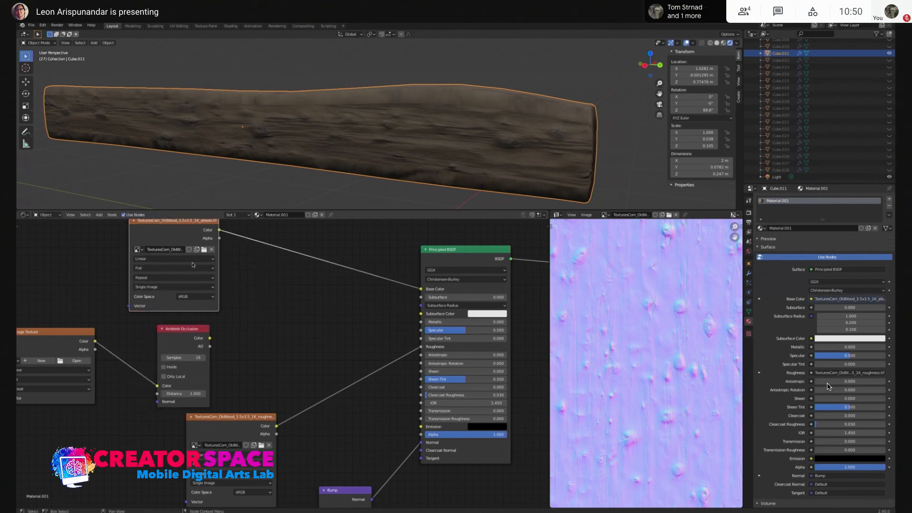
drag(188, 328, 192, 320)
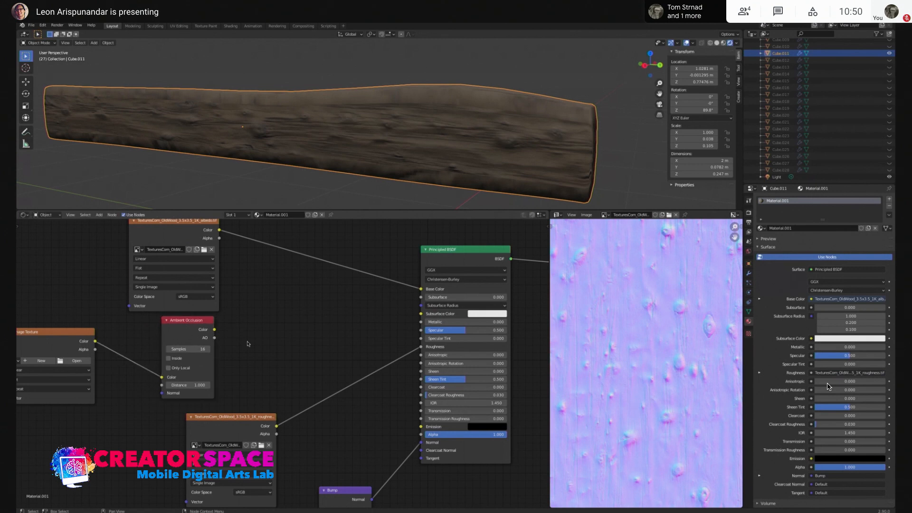
Add a ColorRamp node, connect the Ambient Occlusion Color output to its Fac and space the two nodes apart
key(shift+a)
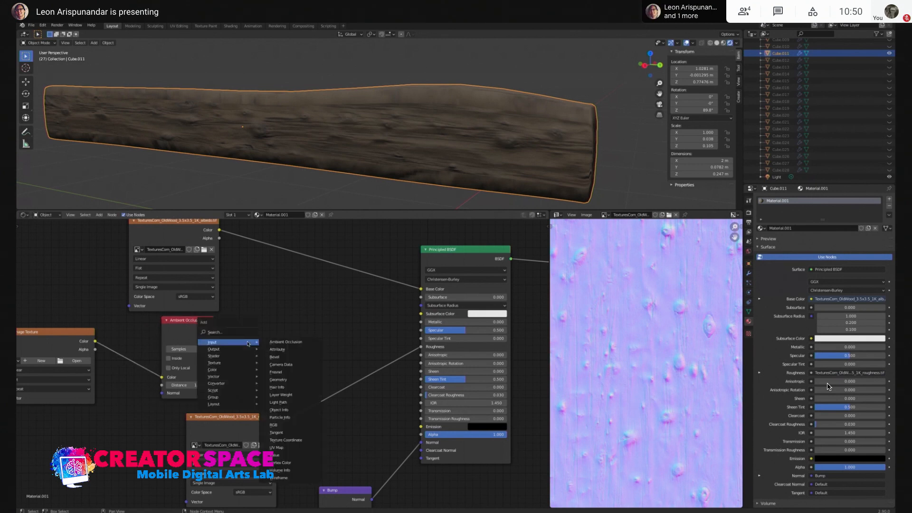
mouse_move(248, 380)
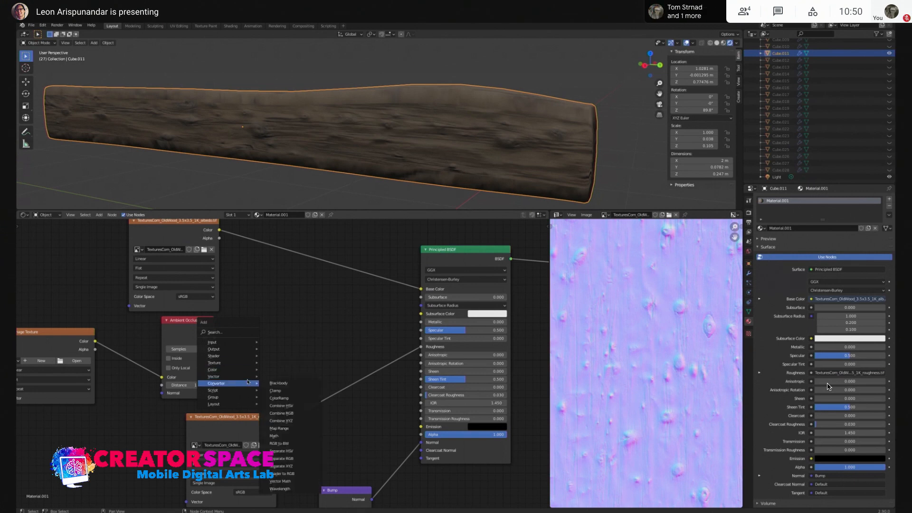
click(279, 398)
click(240, 312)
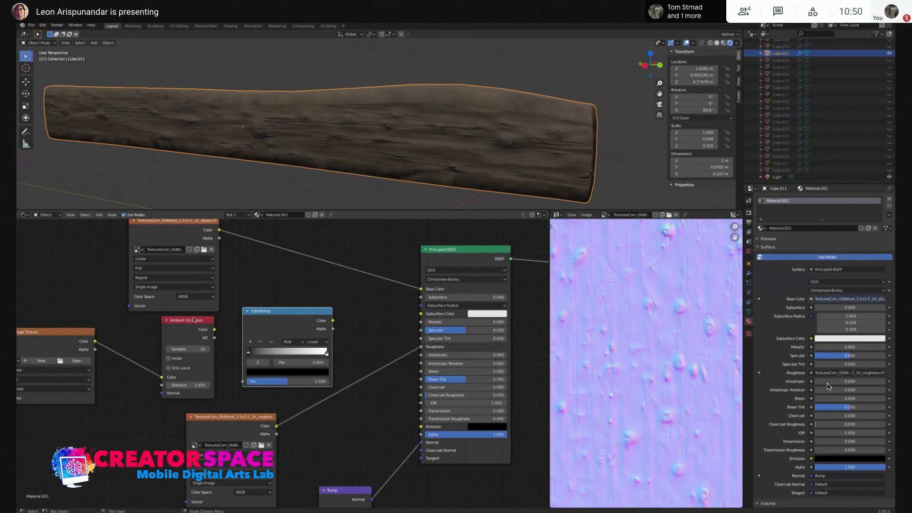
drag(193, 319, 189, 318)
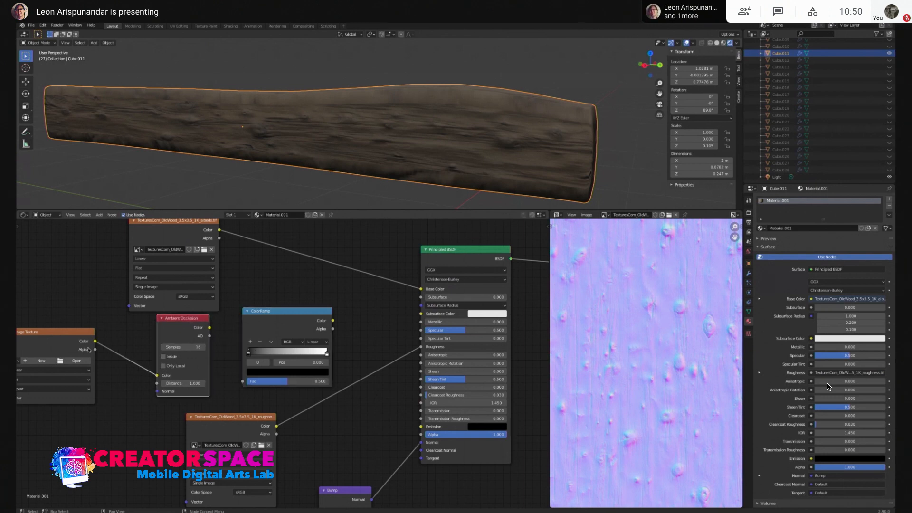
drag(210, 328, 243, 381)
drag(188, 323, 171, 330)
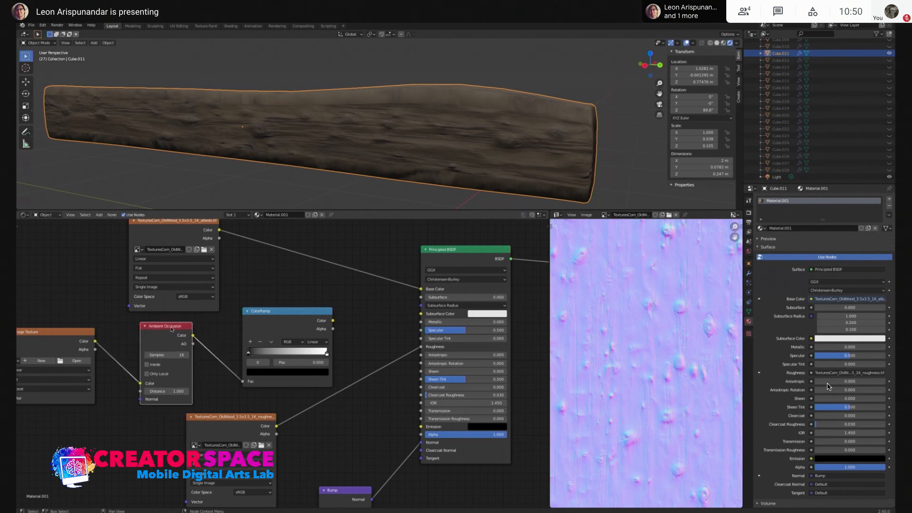
drag(307, 317, 290, 293)
Try a Mix Shader node on the link between the roughness texture and the Principled BSDF, and remove it
key(shift+a)
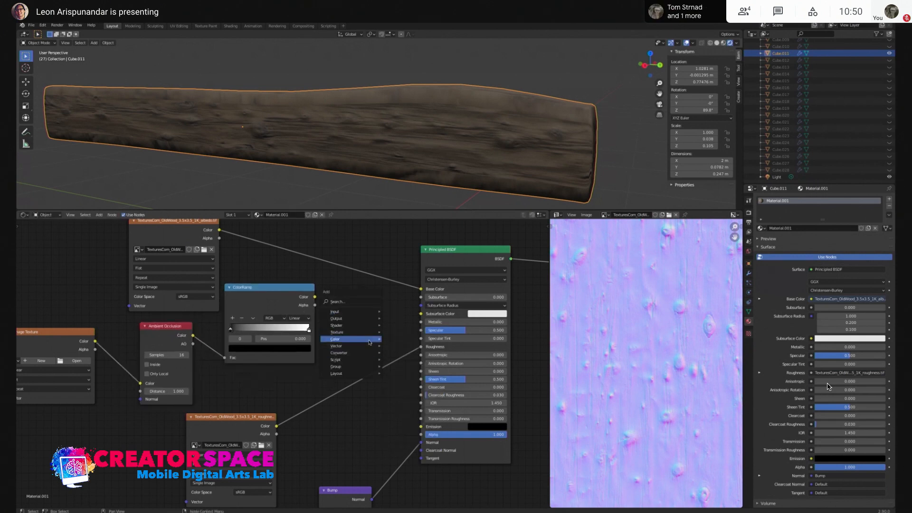
mouse_move(369, 341)
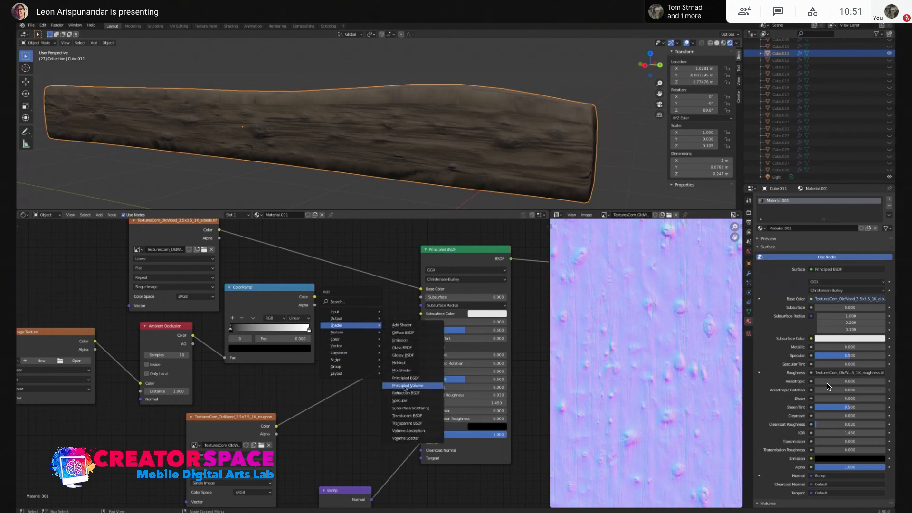
click(401, 370)
click(350, 318)
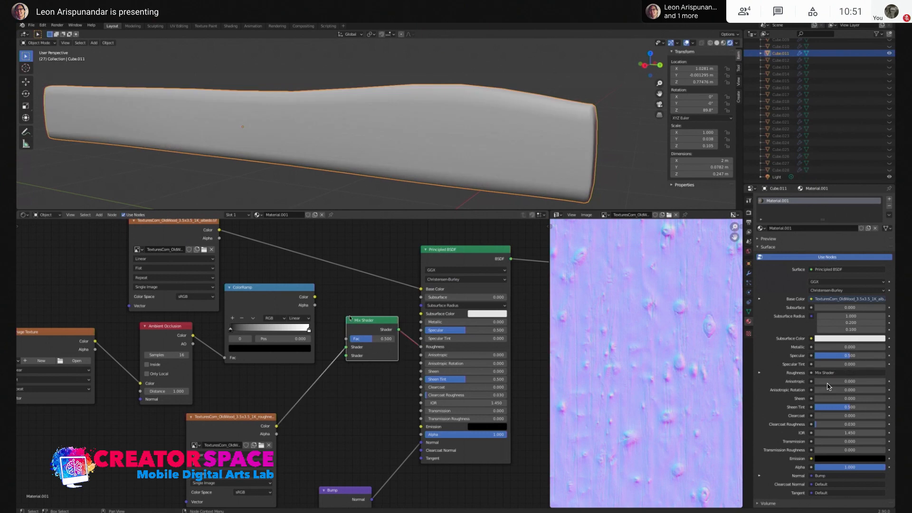
alt+drag(350, 318, 382, 390)
key(x)
right_click(360, 316)
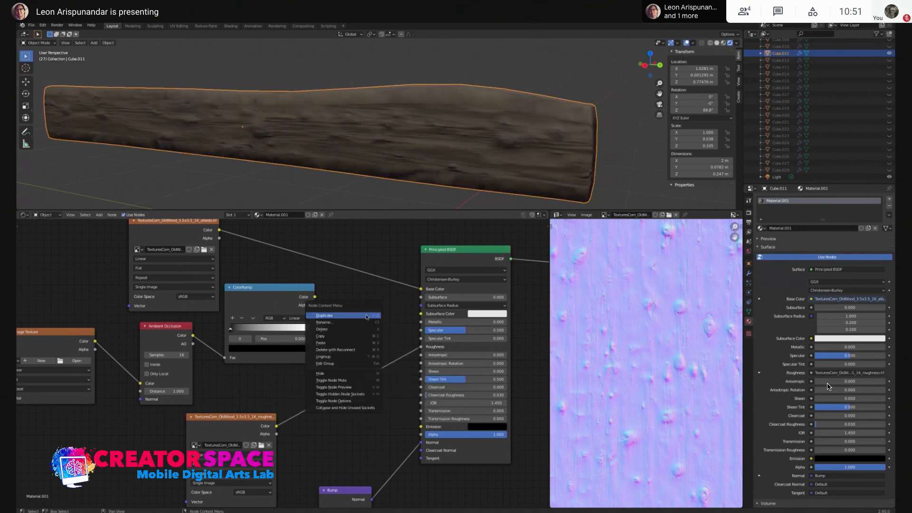
click(360, 351)
key(shift+a)
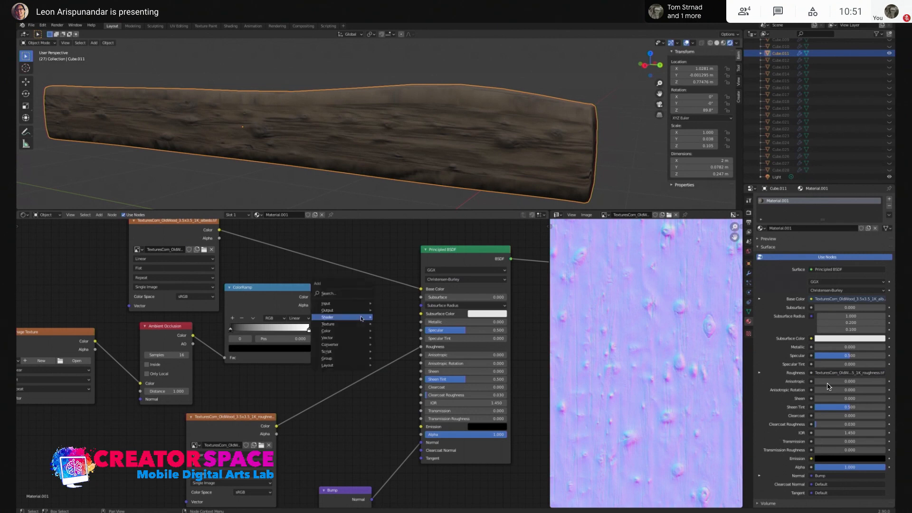
mouse_move(362, 320)
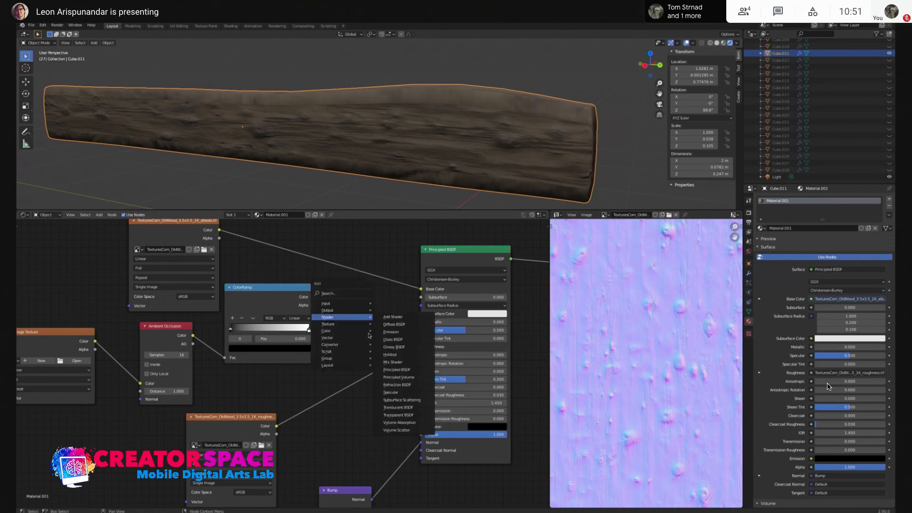
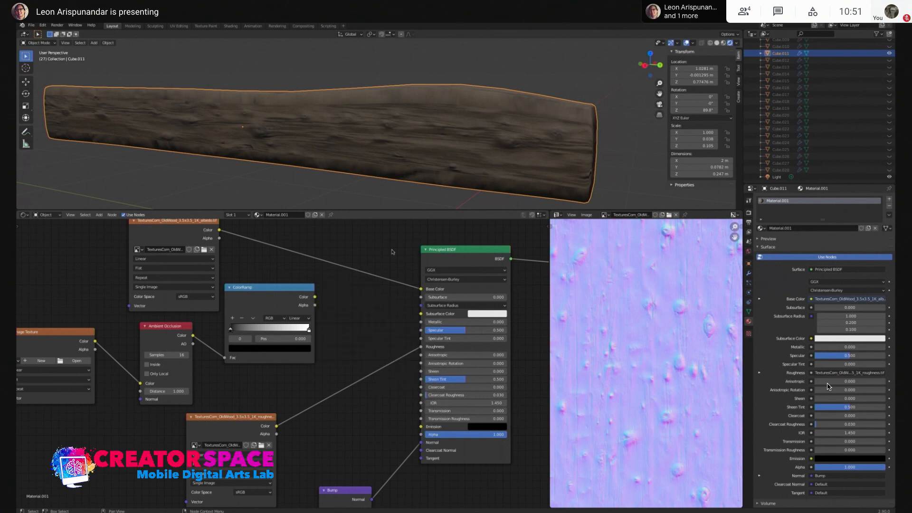
Save the current crate tutorial file and open the recent file Crate02.blend
click(31, 25)
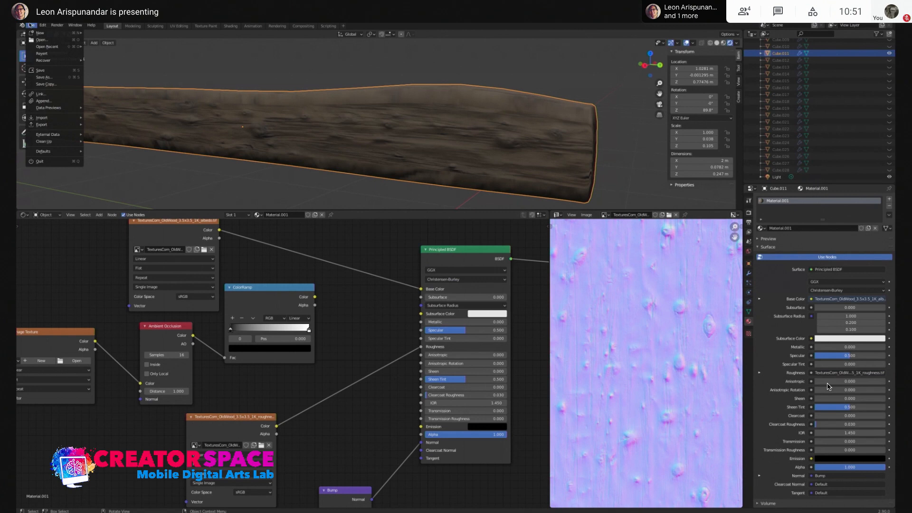
click(237, 84)
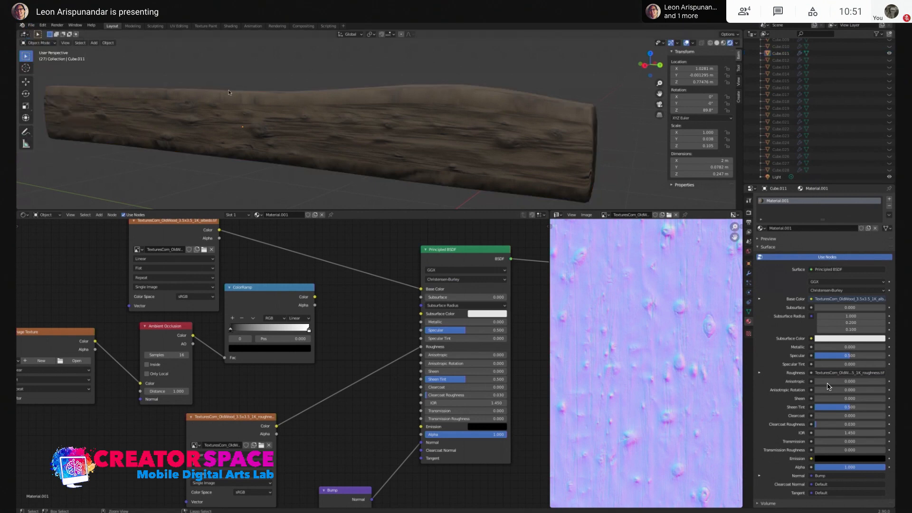
click(31, 25)
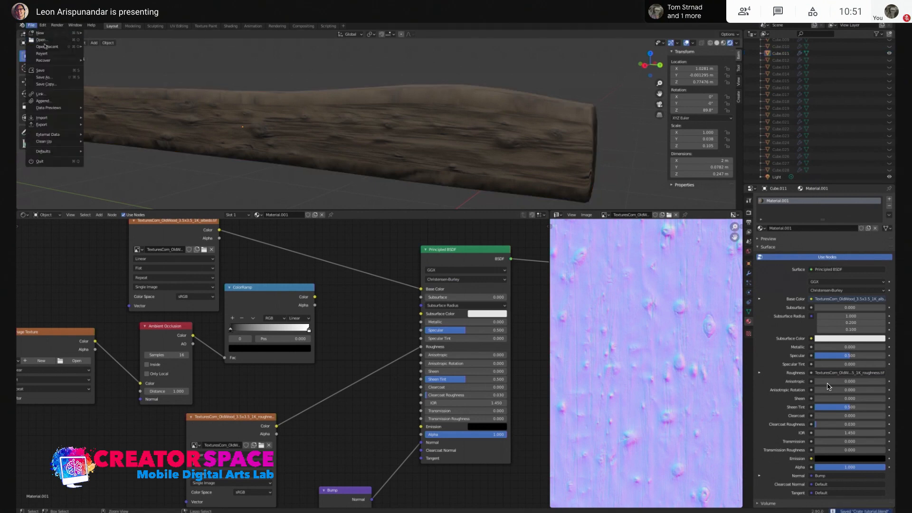
mouse_move(47, 47)
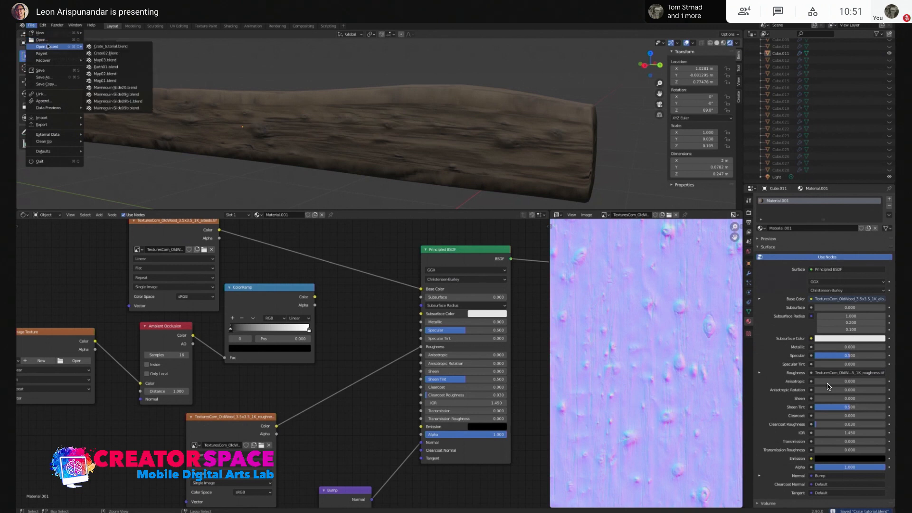
click(135, 53)
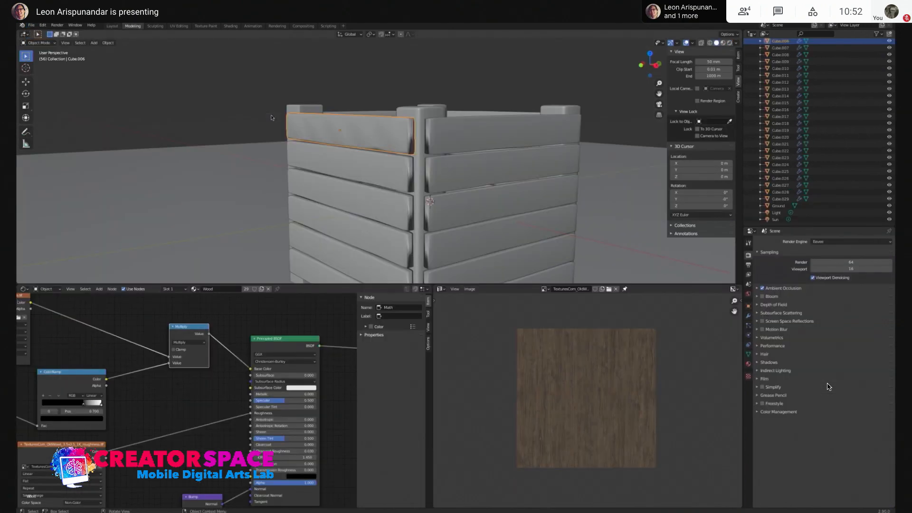
Enlarge the shader editor over the 3D viewport, hide its sidebar and bring the whole Wood node tree into view
scroll(217, 375, down, 5)
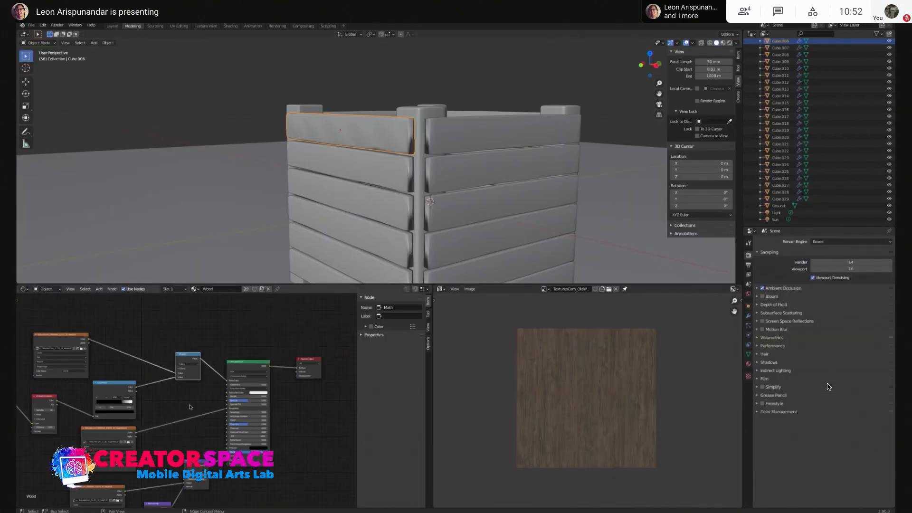
middle_drag(191, 407, 259, 343)
drag(303, 285, 335, 93)
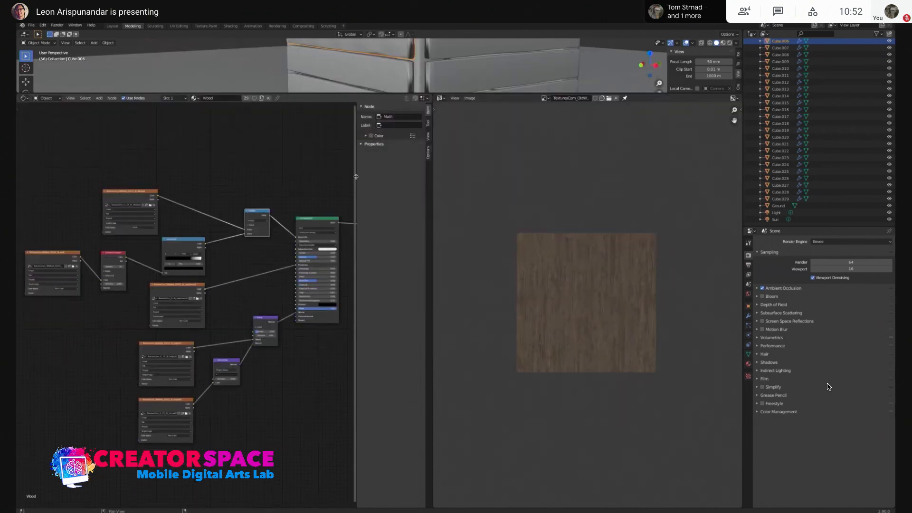
drag(356, 176, 467, 179)
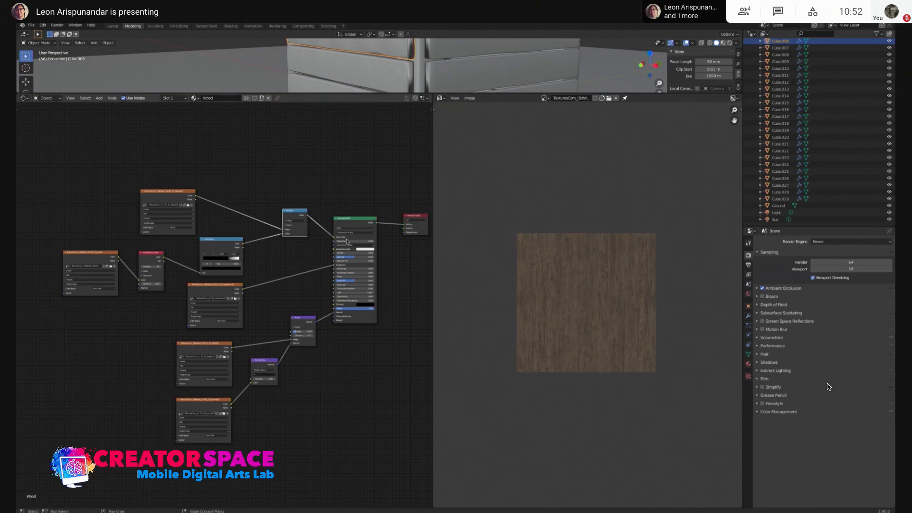
Examine how the Multiply node combines the albedo texture and ColorRamp into the Base Color, shifting the node slightly to show its links
scroll(347, 241, up, 2)
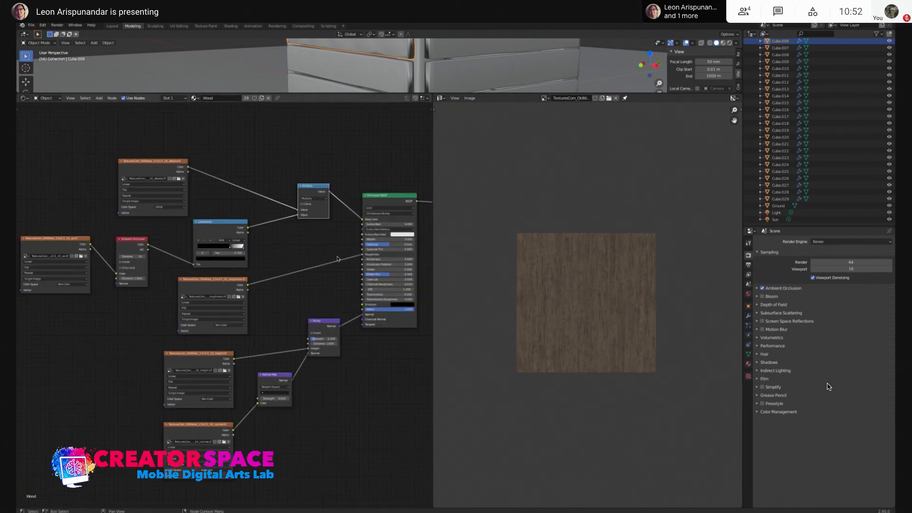
scroll(254, 193, up, 1)
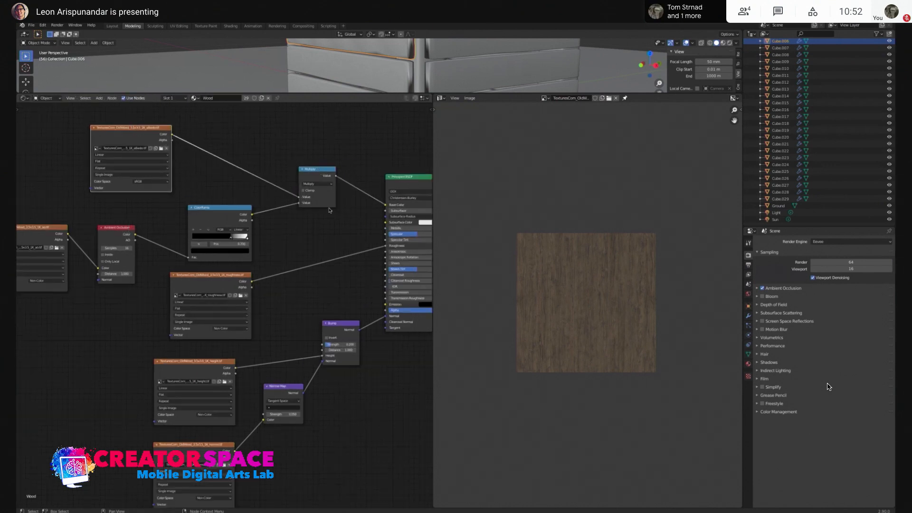
mouse_move(312, 174)
mouse_down()
mouse_move(294, 190)
mouse_move(312, 183)
mouse_up()
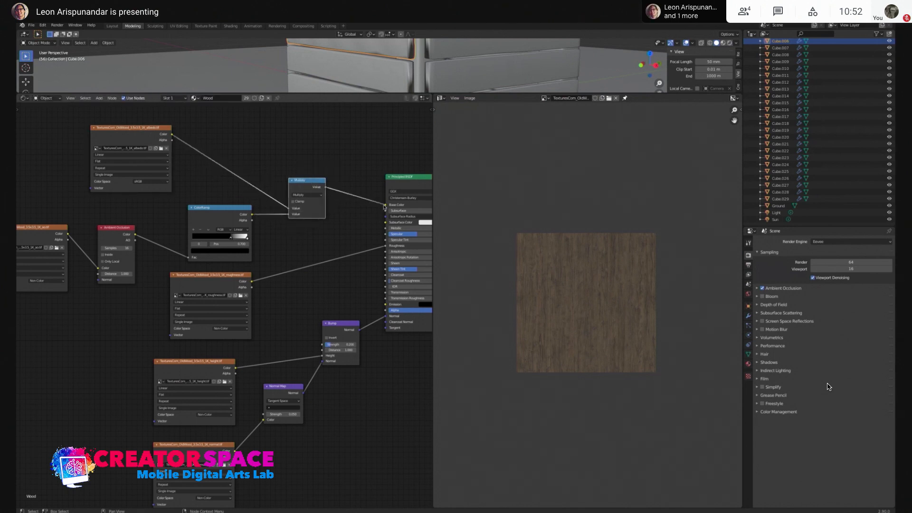
mouse_move(386, 205)
mouse_down()
mouse_move(357, 201)
mouse_move(328, 177)
mouse_move(385, 204)
mouse_up()
middle_drag(416, 190, 381, 305)
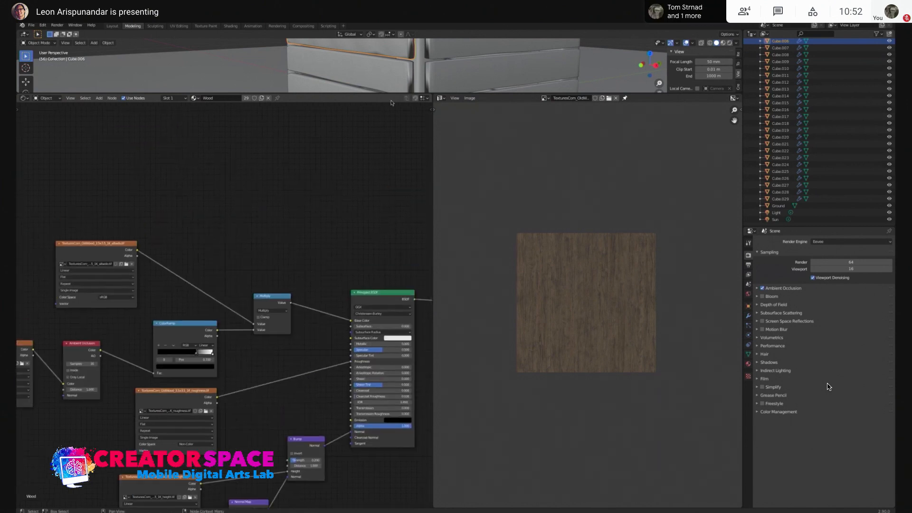
Enlarge the 3D viewport, switch it to Rendered shading and inspect the wood material on the crate's upper planks
drag(392, 94, 409, 214)
key(z)
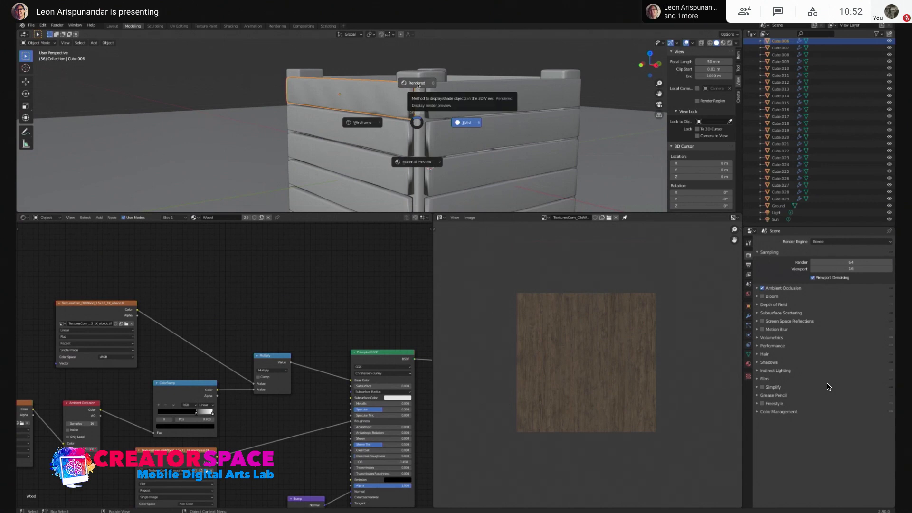
click(418, 84)
scroll(399, 133, up, 6)
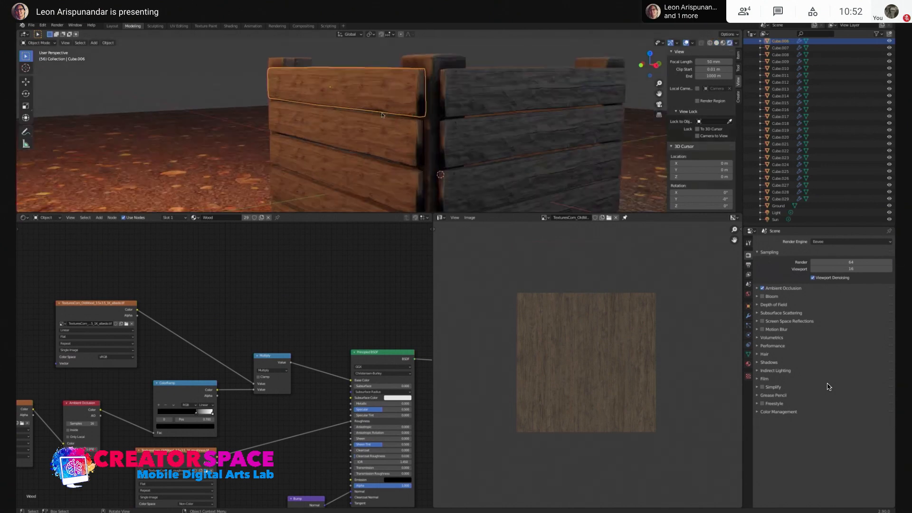
scroll(412, 137, down, 2)
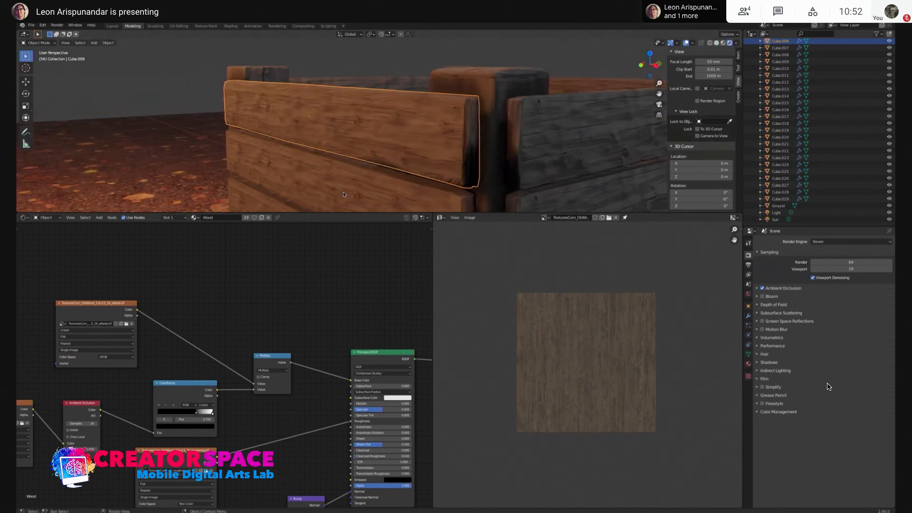
Set the ColorRamp's dark stop to position 0.823 and spread out the albedo, ColorRamp and Multiply nodes so their links are clear
scroll(181, 411, up, 2)
drag(181, 412, 209, 400)
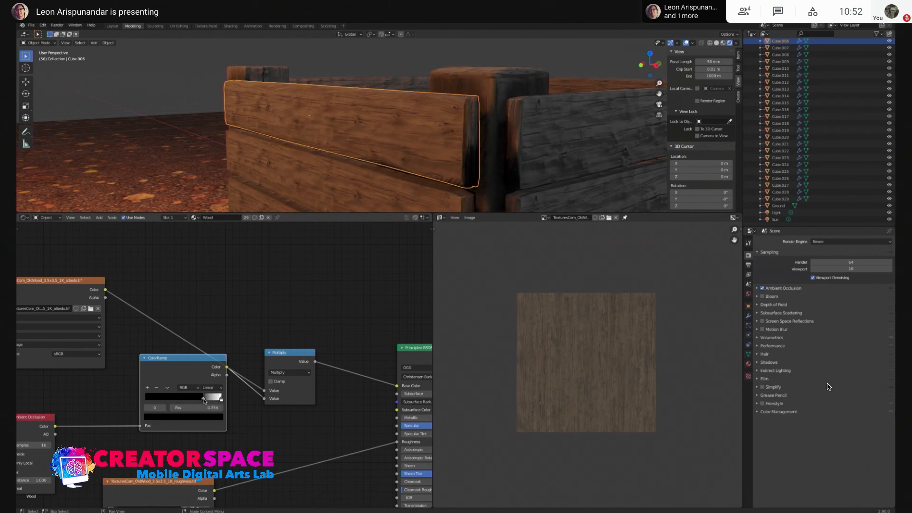
drag(204, 356, 191, 363)
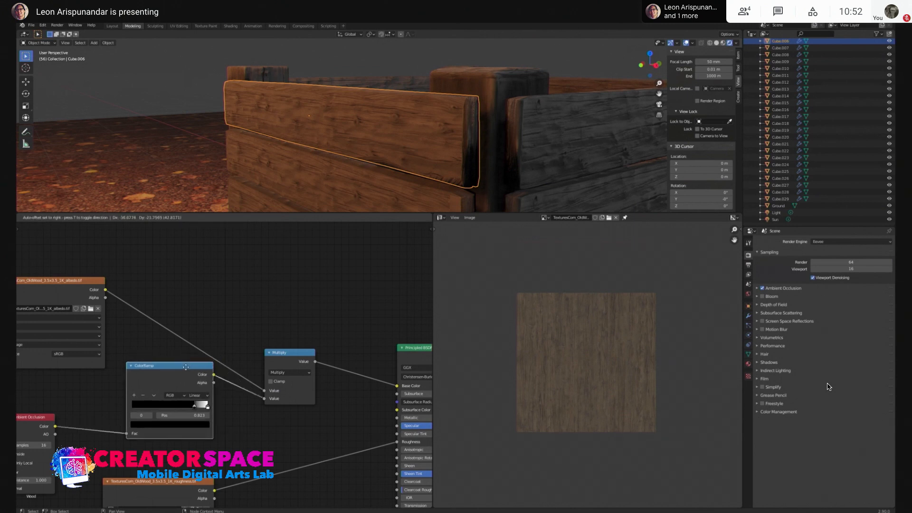
drag(291, 358, 296, 313)
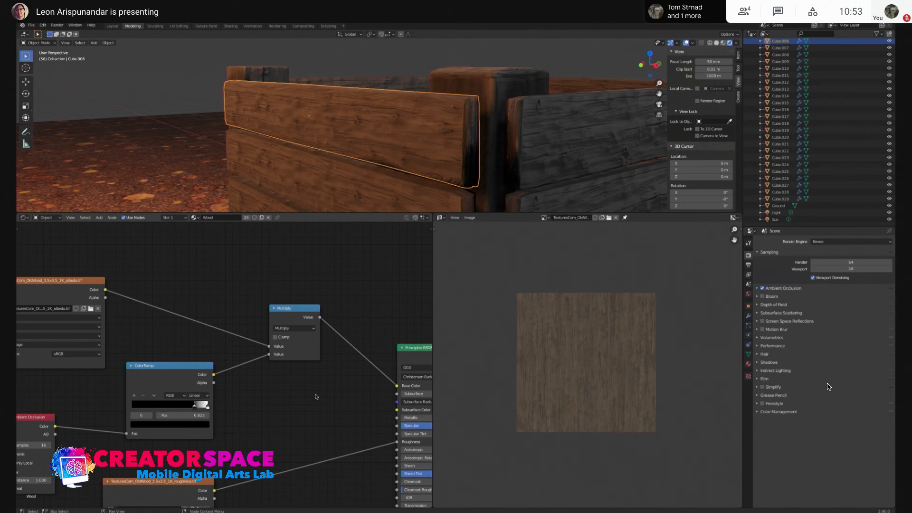
drag(93, 285, 110, 279)
drag(194, 367, 206, 367)
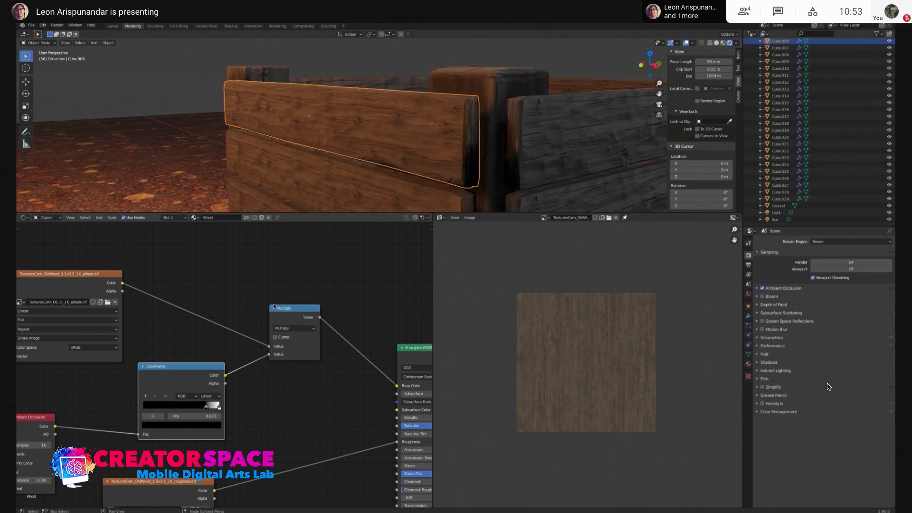
drag(273, 307, 275, 309)
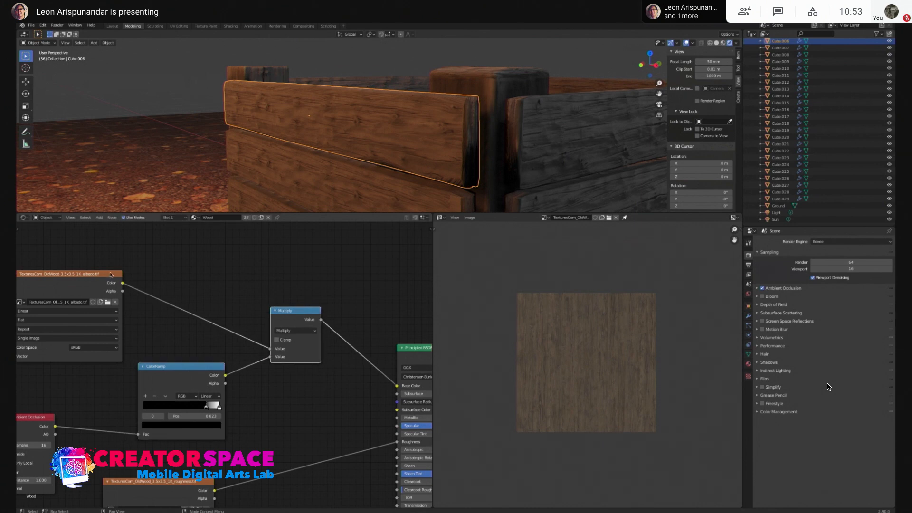
drag(111, 274, 113, 269)
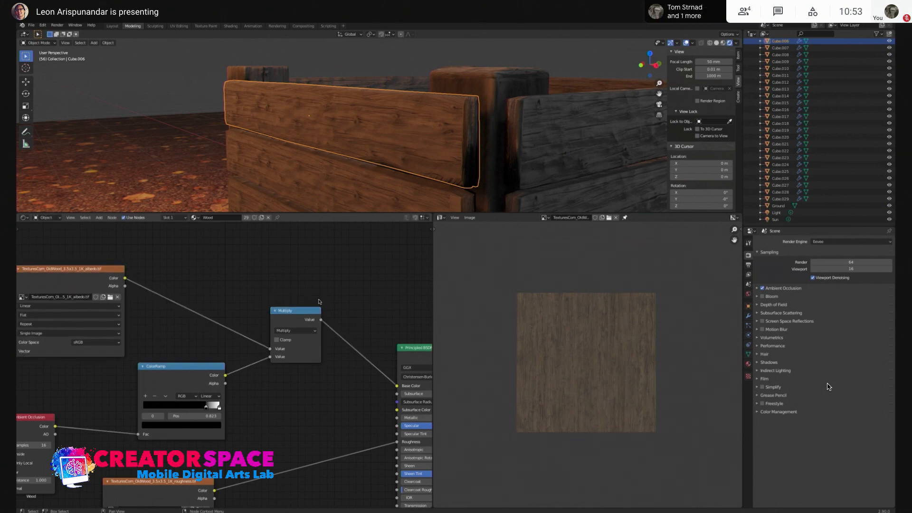
Compare the wood material on the crate's corner post and upper plank, including its Ambient Occlusion, roughness and Bump nodes
scroll(398, 202, down, 3)
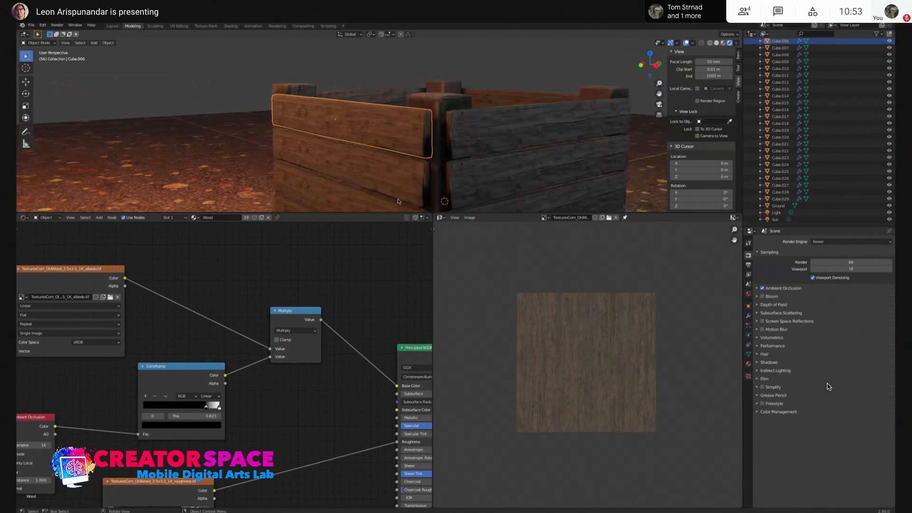
click(427, 110)
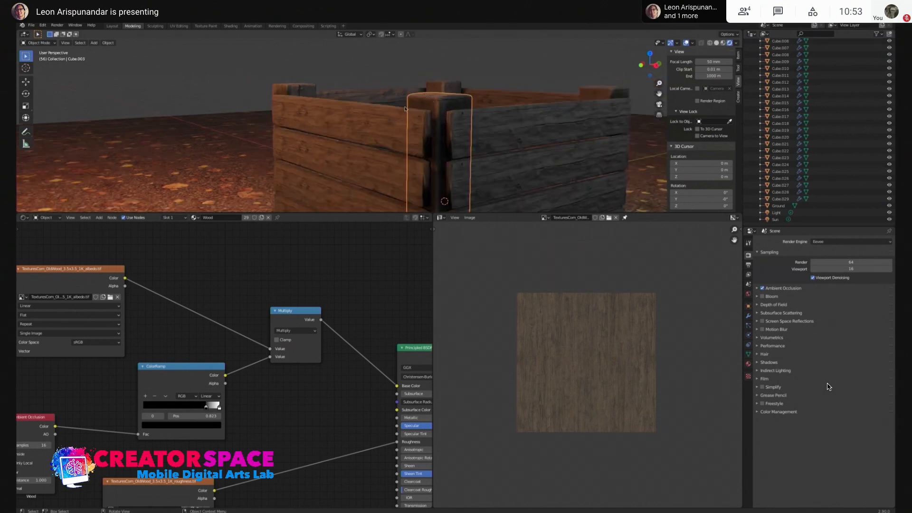
click(367, 122)
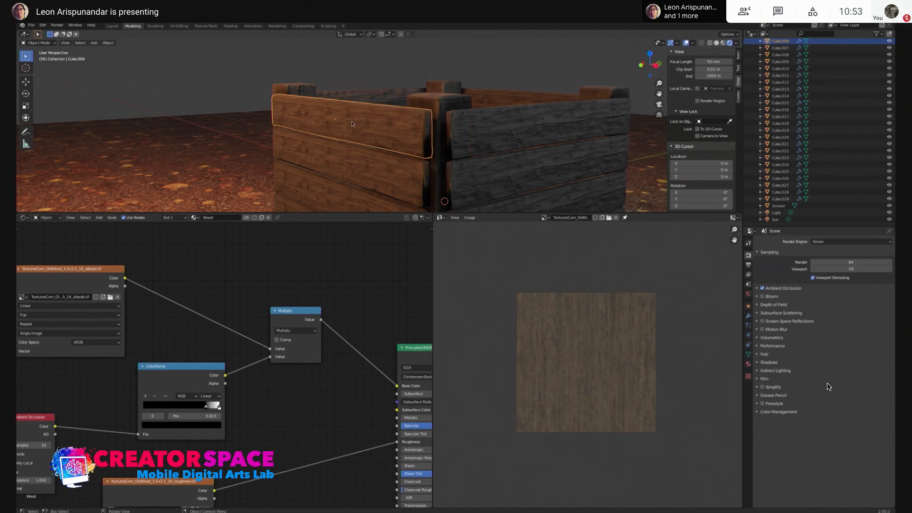
middle_drag(172, 360, 214, 319)
middle_drag(185, 399, 201, 300)
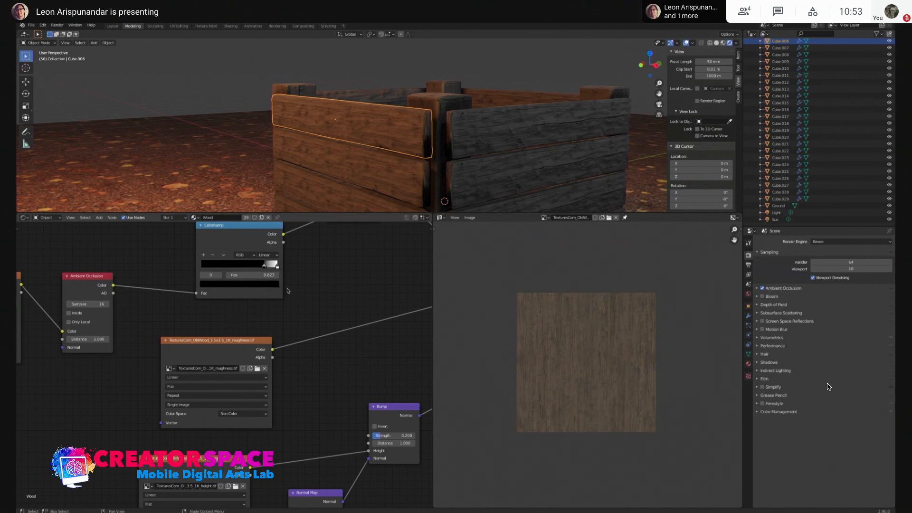
click(448, 105)
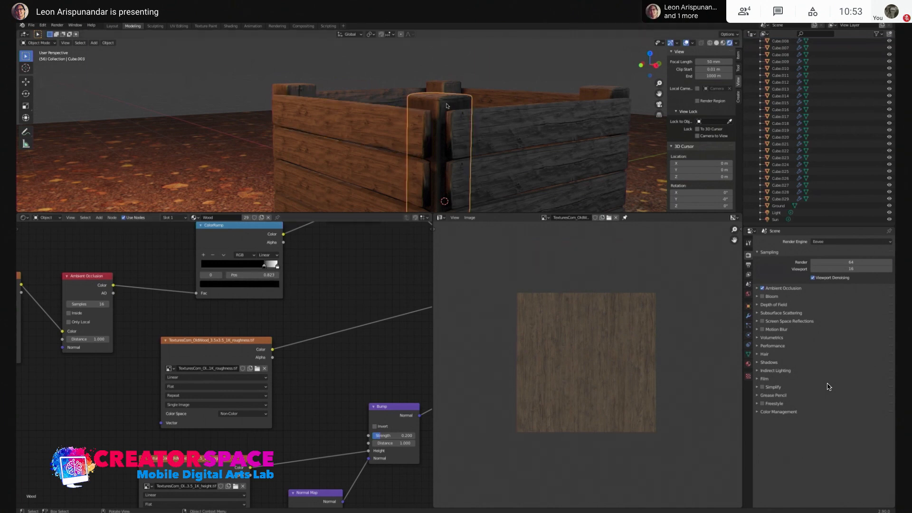
click(379, 134)
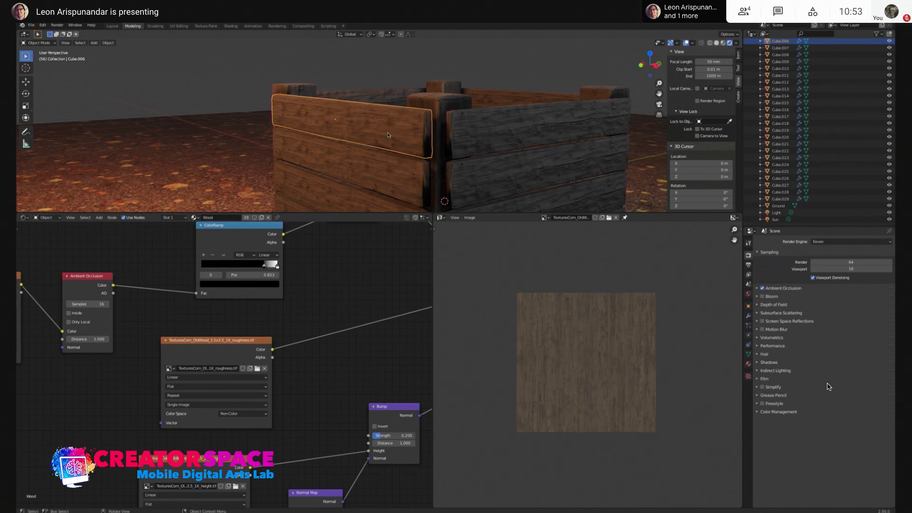
middle_drag(455, 99, 411, 149)
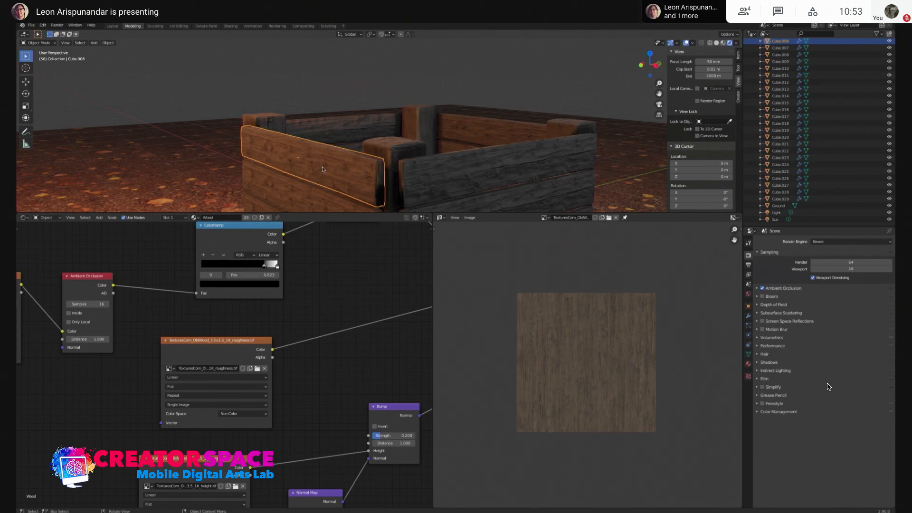
click(429, 177)
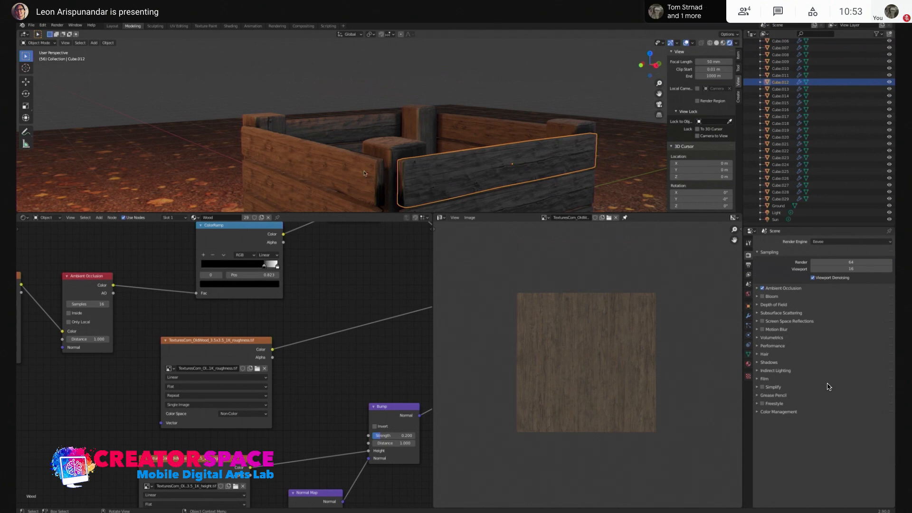
shift+click(390, 177)
key(ctrl+l)
mouse_move(391, 176)
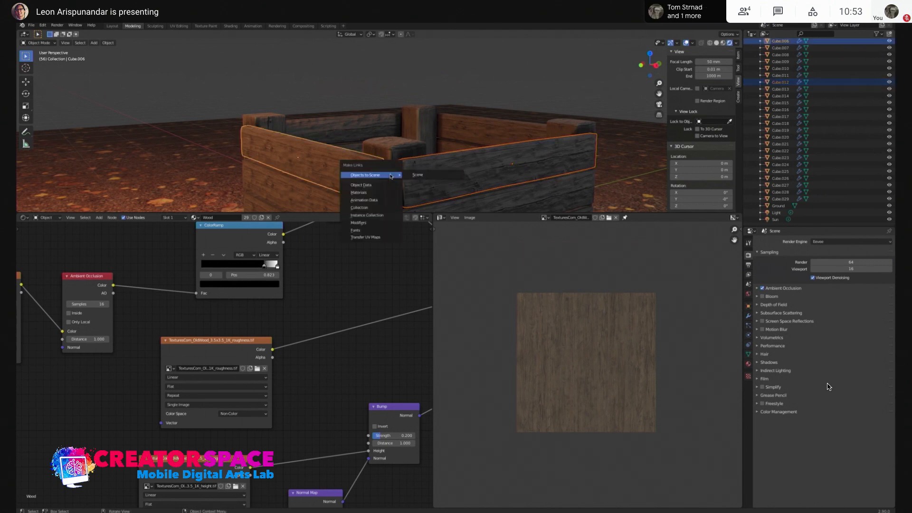
key(Escape)
click(440, 174)
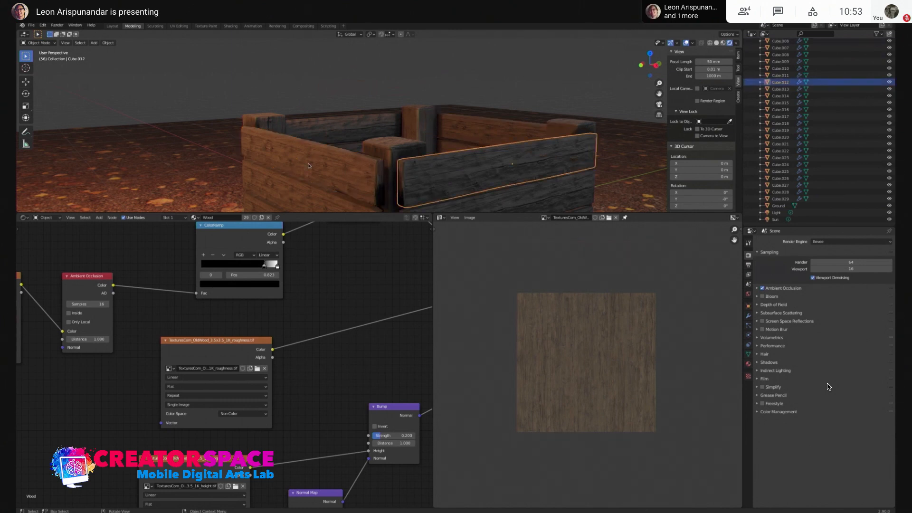
click(339, 176)
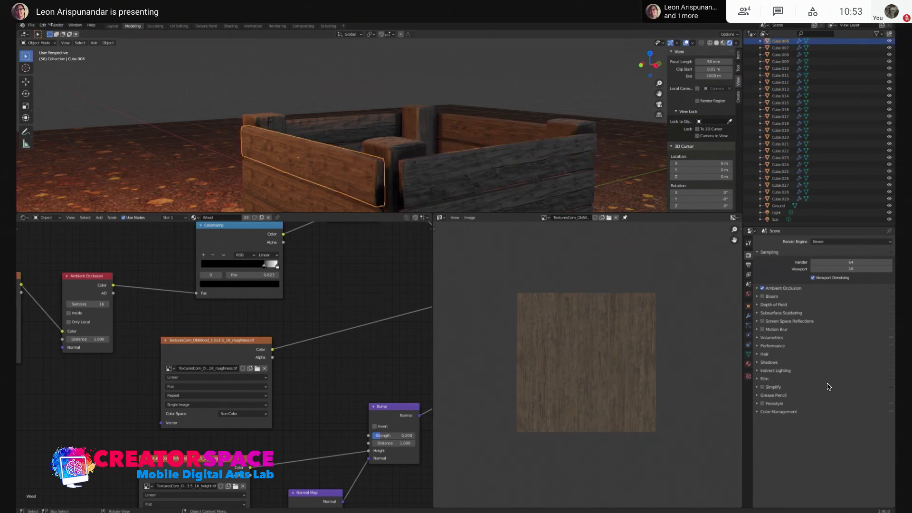
Open the recent file Crate_tutorial.blend to return to the plank material
click(31, 25)
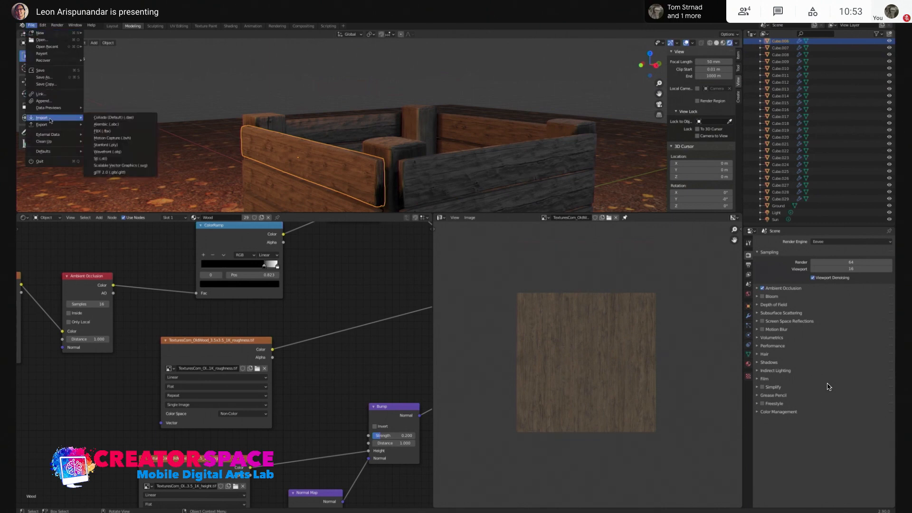
mouse_move(47, 48)
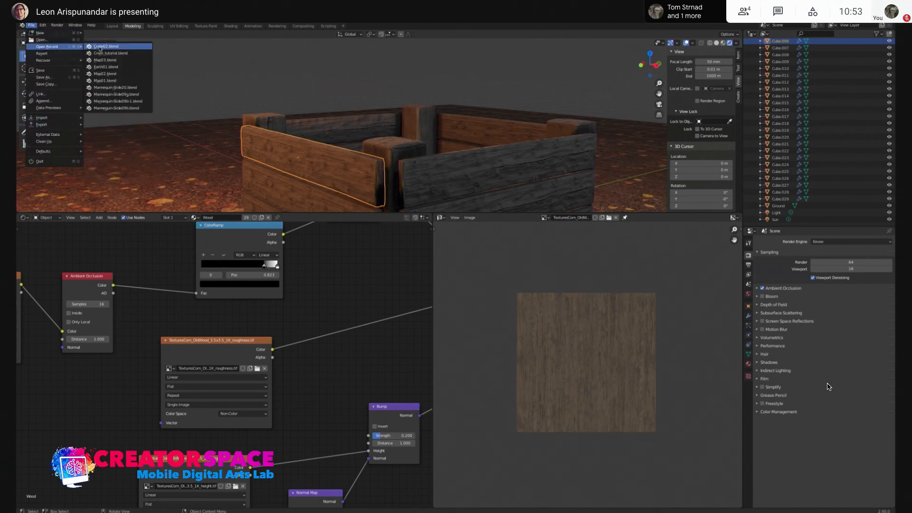
click(101, 58)
click(435, 280)
scroll(410, 121, down, 3)
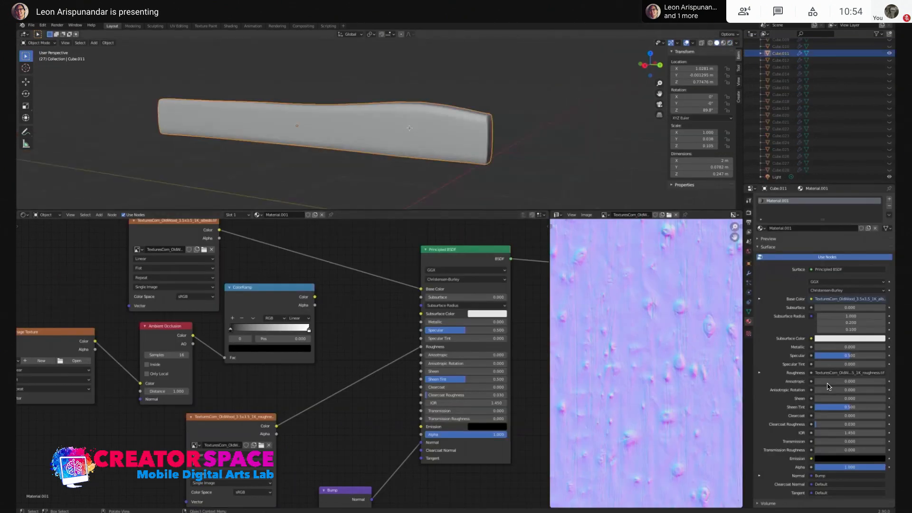
Switch the 3D viewport to Rendered shading to view the wood-textured plank
key(Tab)
click(411, 128)
key(Tab)
key(z)
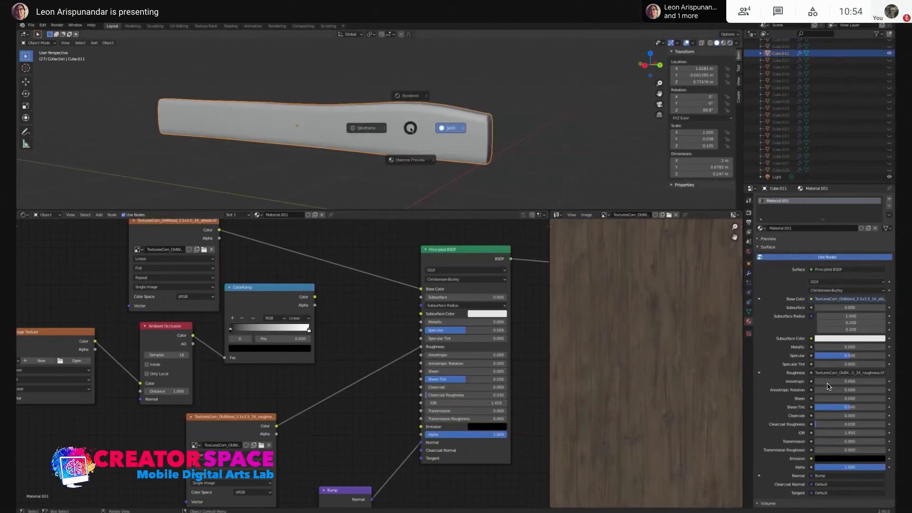
click(412, 93)
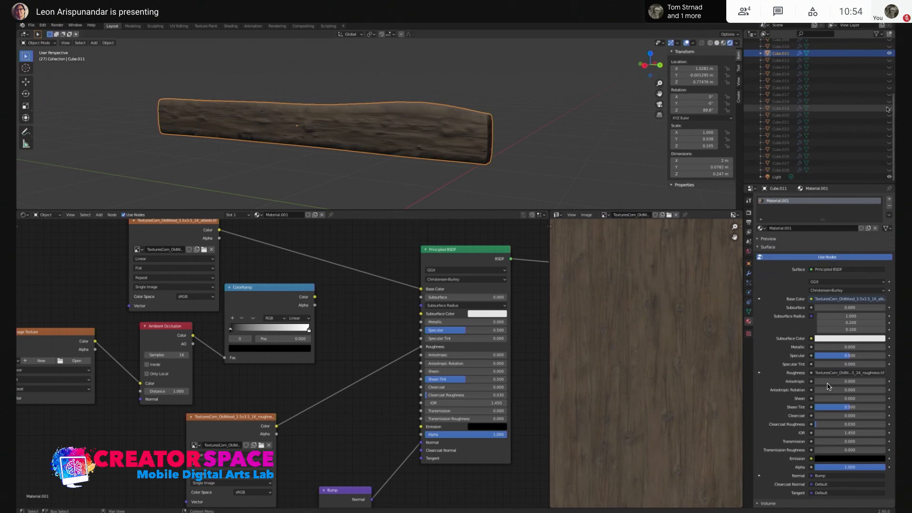
Unhide all remaining crate parts and select only the wood-textured upper plank
click(889, 61)
click(889, 67)
click(889, 74)
key(alt+h)
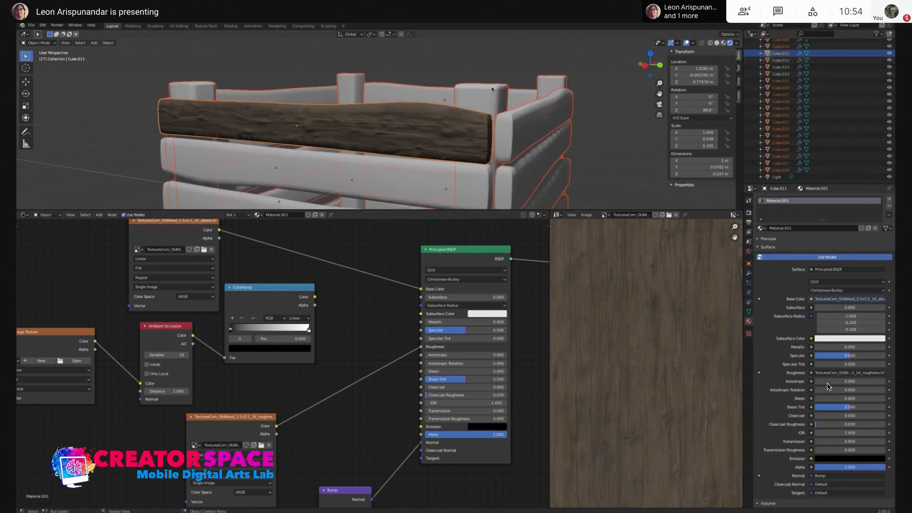
click(441, 135)
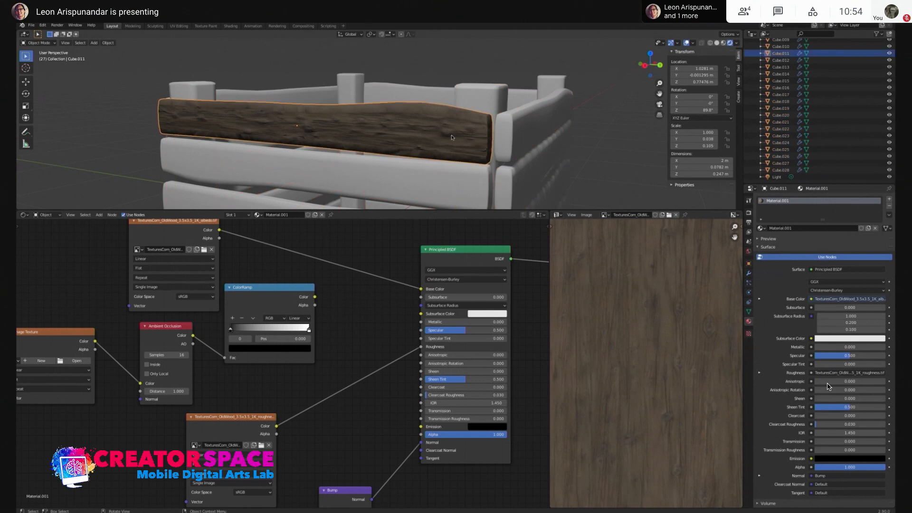
Transfer the UV map from the wood-textured upper plank to the adjacent upper plank around the corner
click(540, 124)
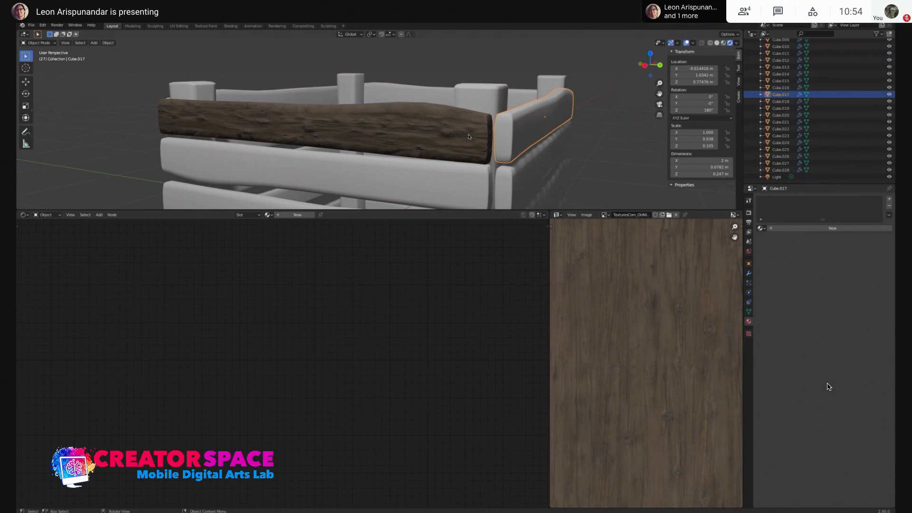
key(ctrl+z)
click(537, 129)
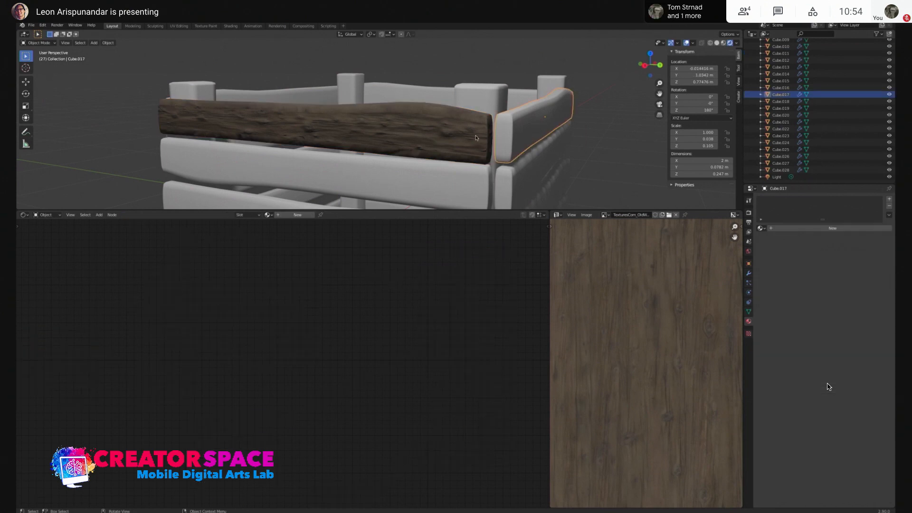
click(603, 93)
click(548, 122)
shift+click(455, 135)
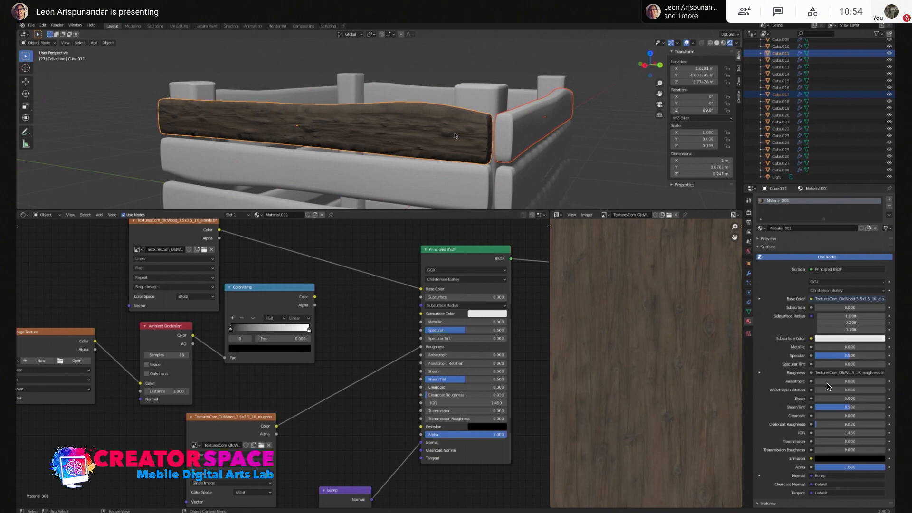
key(ctrl+l)
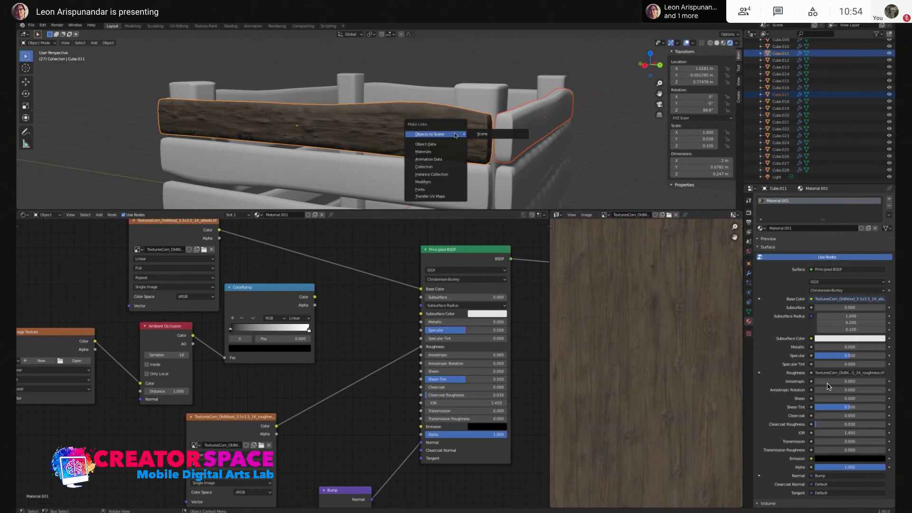
click(444, 198)
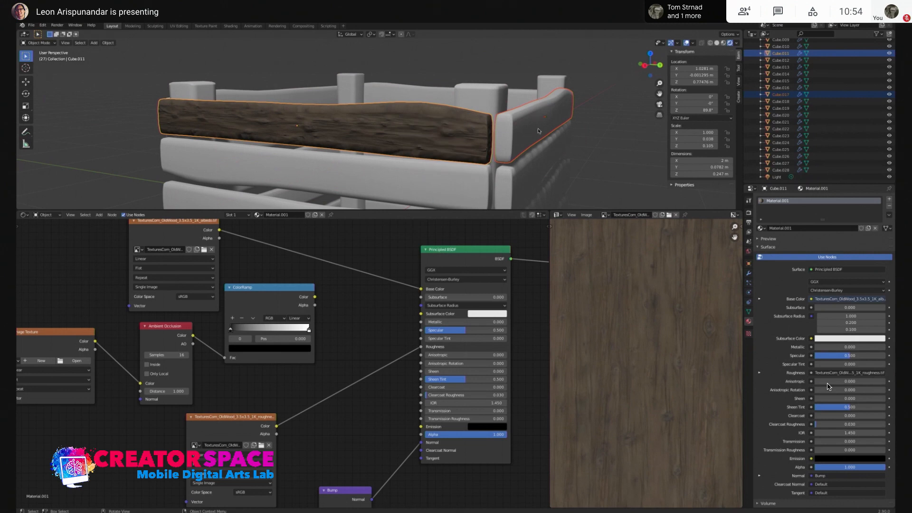
Link the wood-textured plank's material to the adjacent upper plank, clear the selection and view both planks
key(ctrl+l)
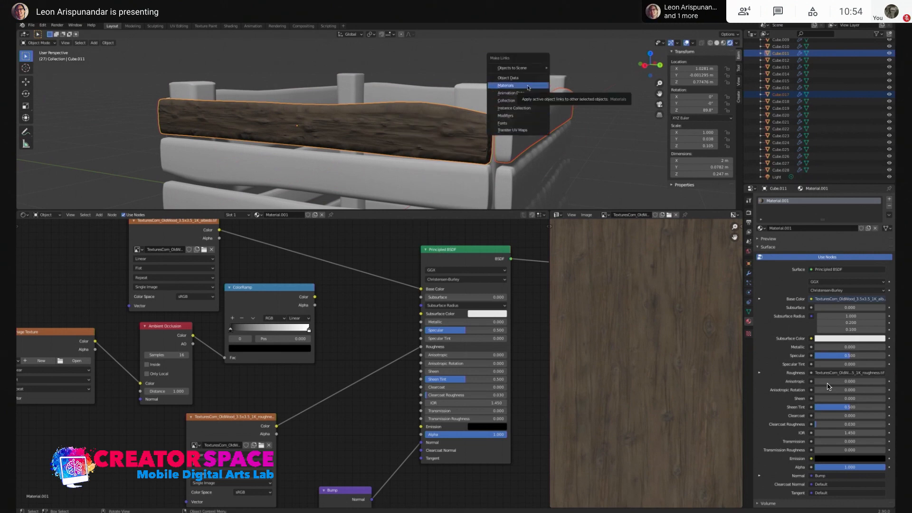
click(529, 86)
click(553, 150)
middle_drag(553, 150, 565, 136)
middle_drag(453, 136, 322, 146)
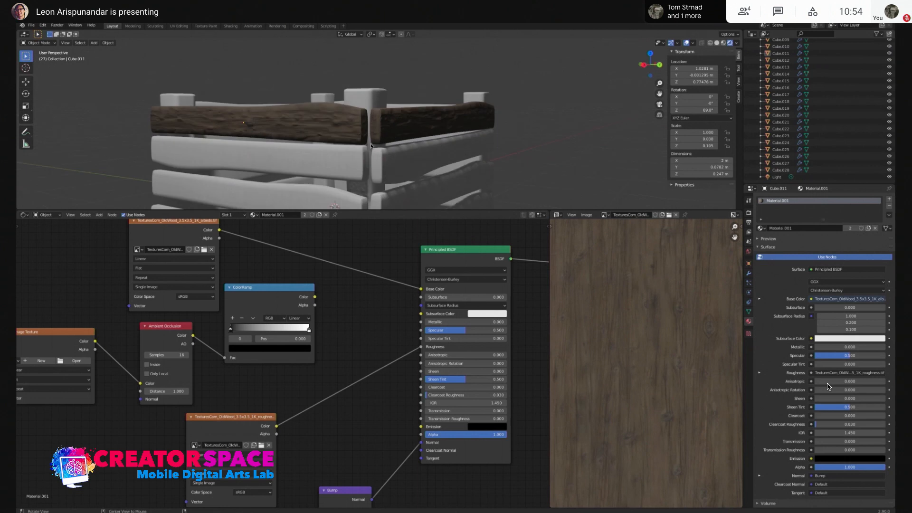
Enlarge the 3D viewport over the shader editor and inspect the crate's untextured planks from above
click(322, 147)
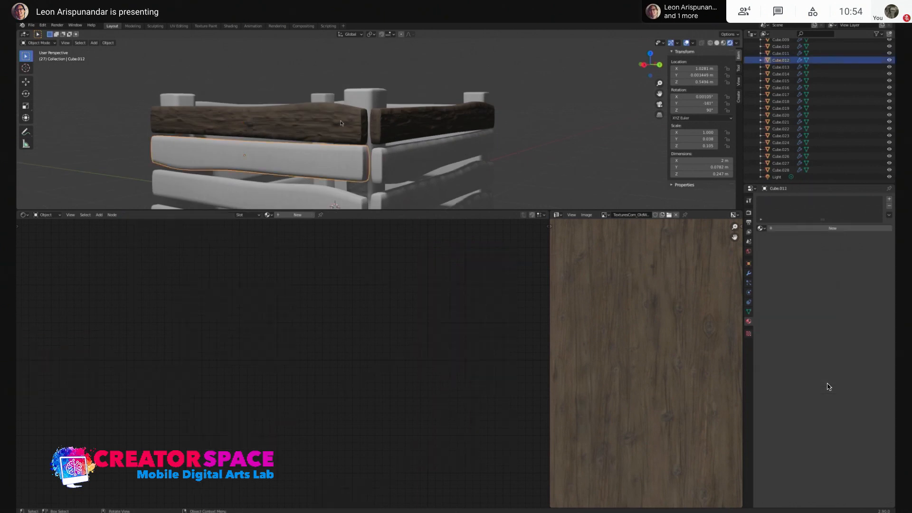
alt+shift+drag(249, 186, 449, 322)
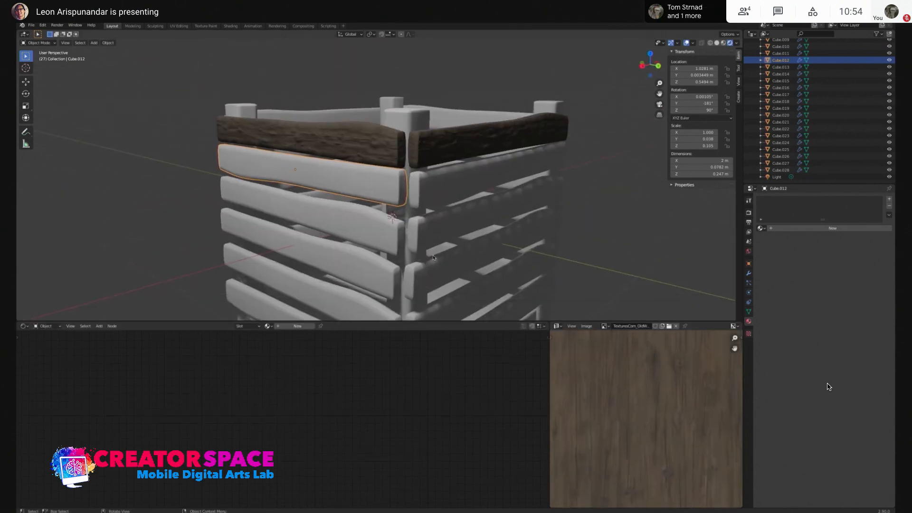
scroll(460, 156, down, 4)
middle_drag(460, 155, 450, 188)
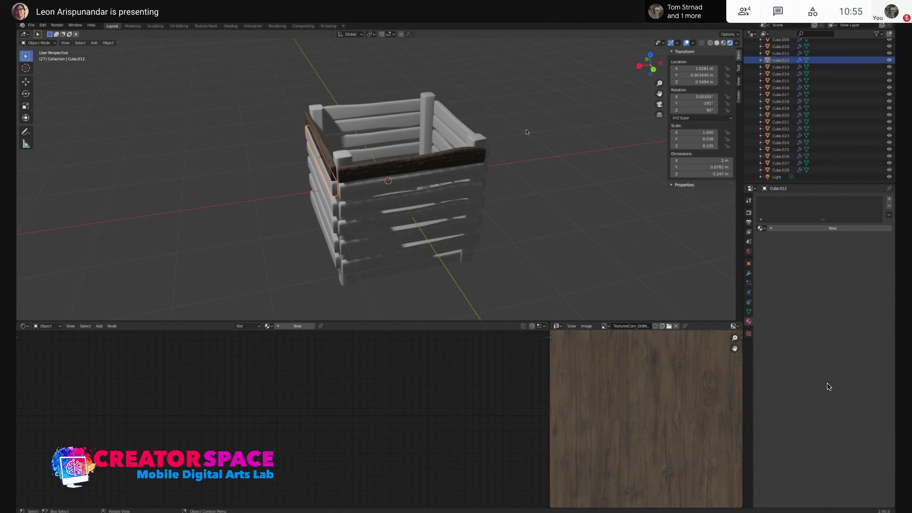
click(460, 127)
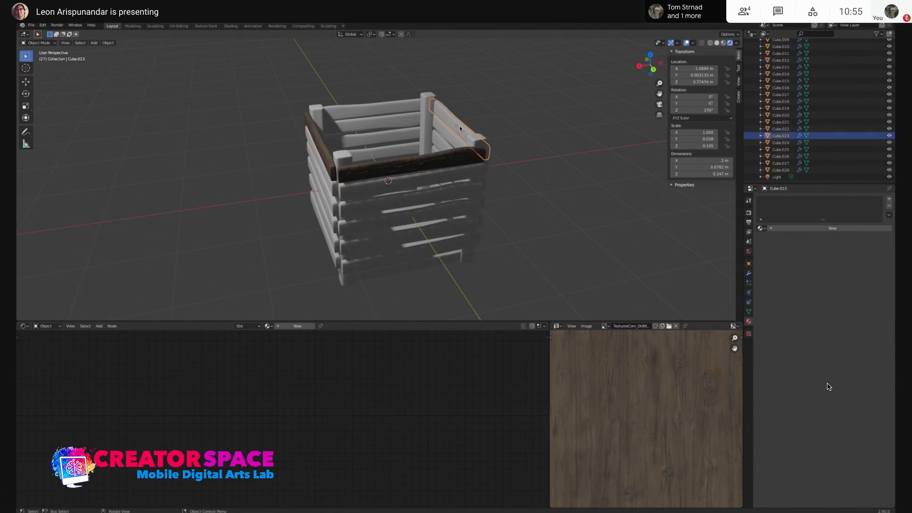
click(481, 109)
scroll(483, 108, up, 2)
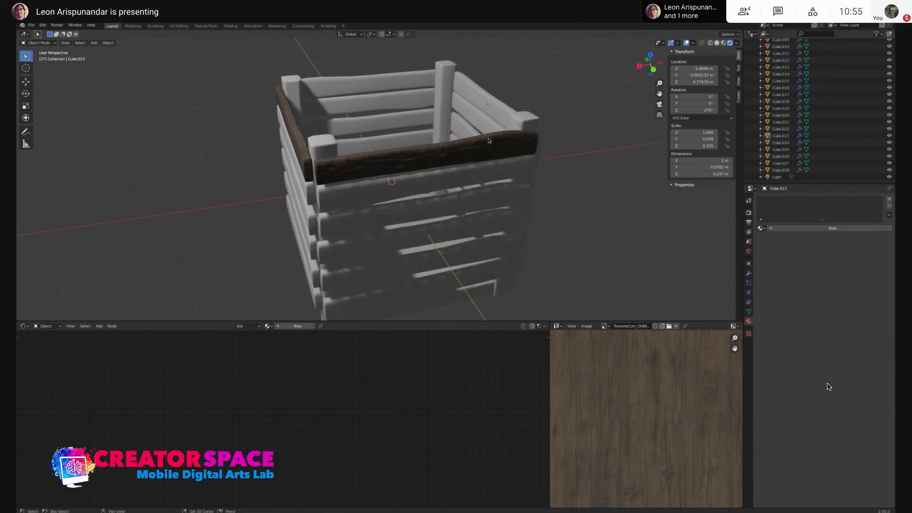